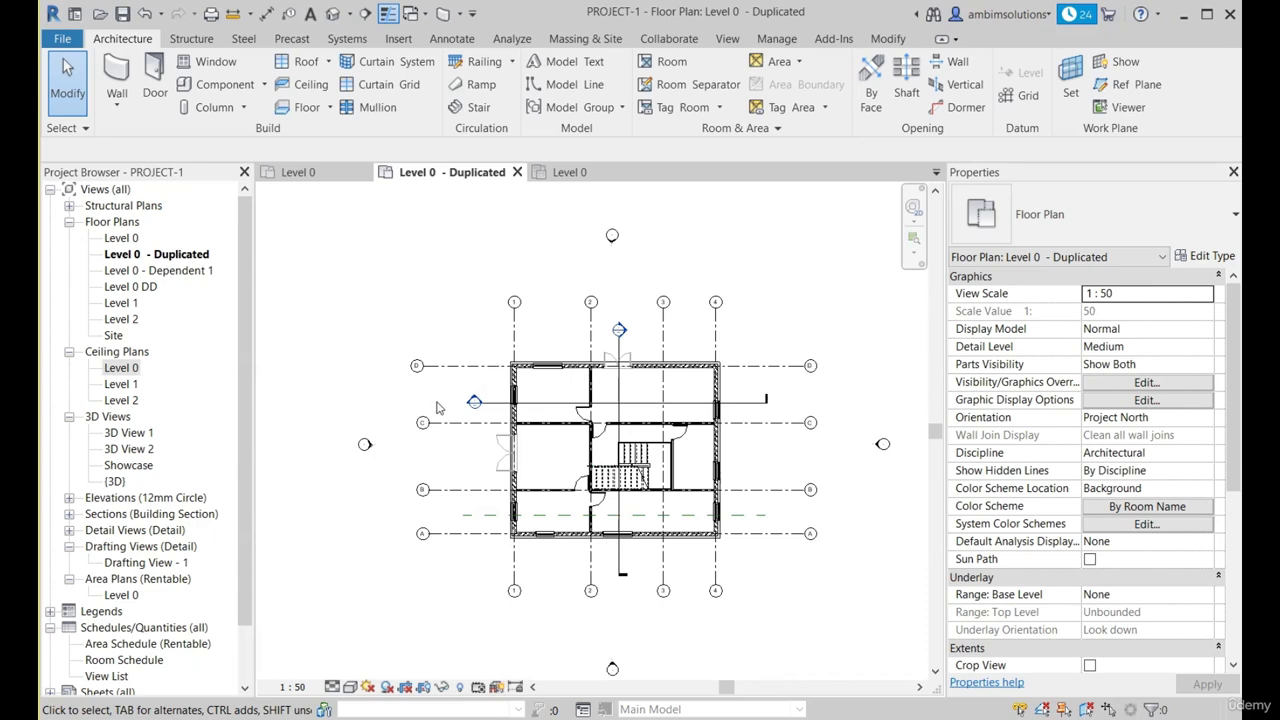
Step: Start placing a component, examine the component families and types available in the project, and leave the command
scroll(527, 467, up, 2)
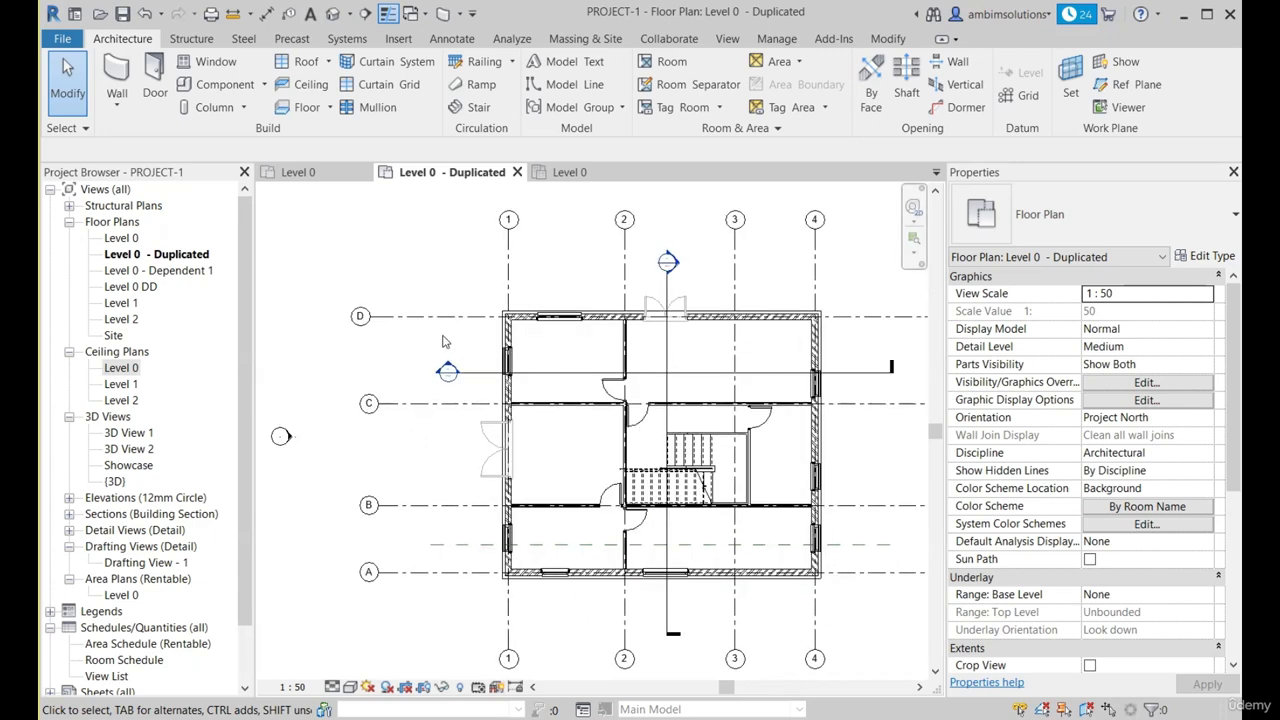
scroll(537, 571, down, 1)
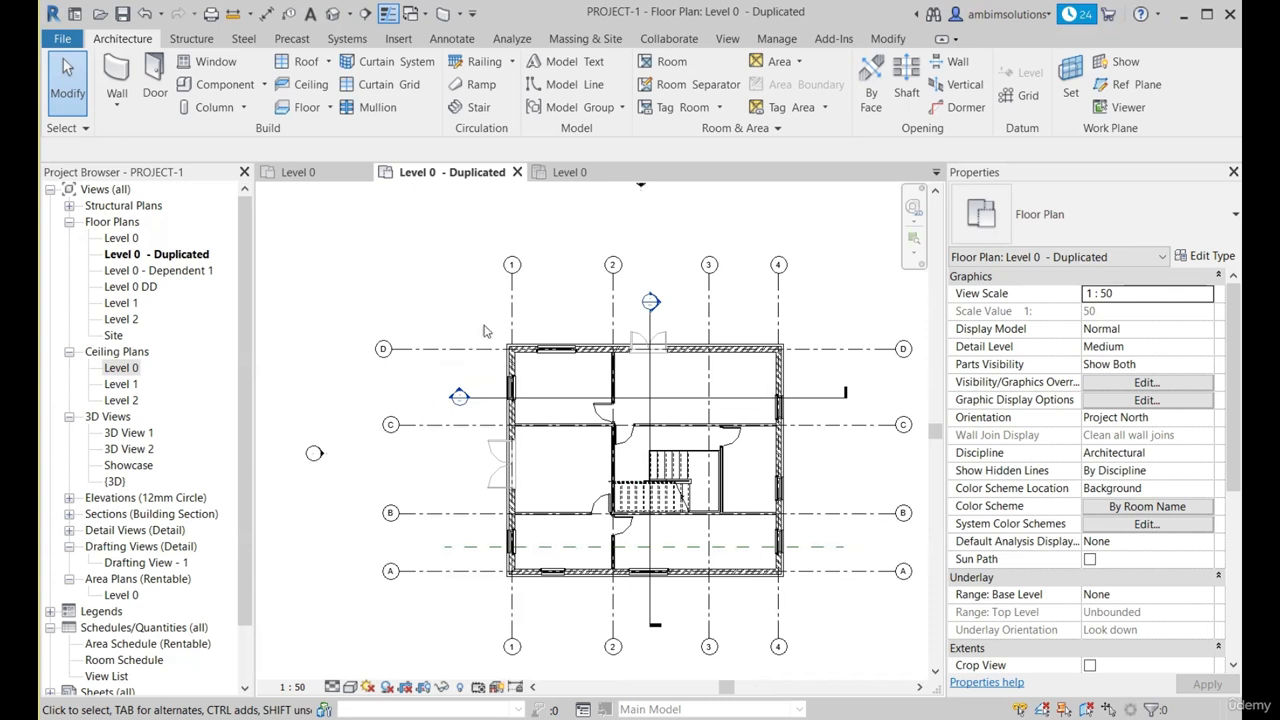
scroll(571, 497, up, 1)
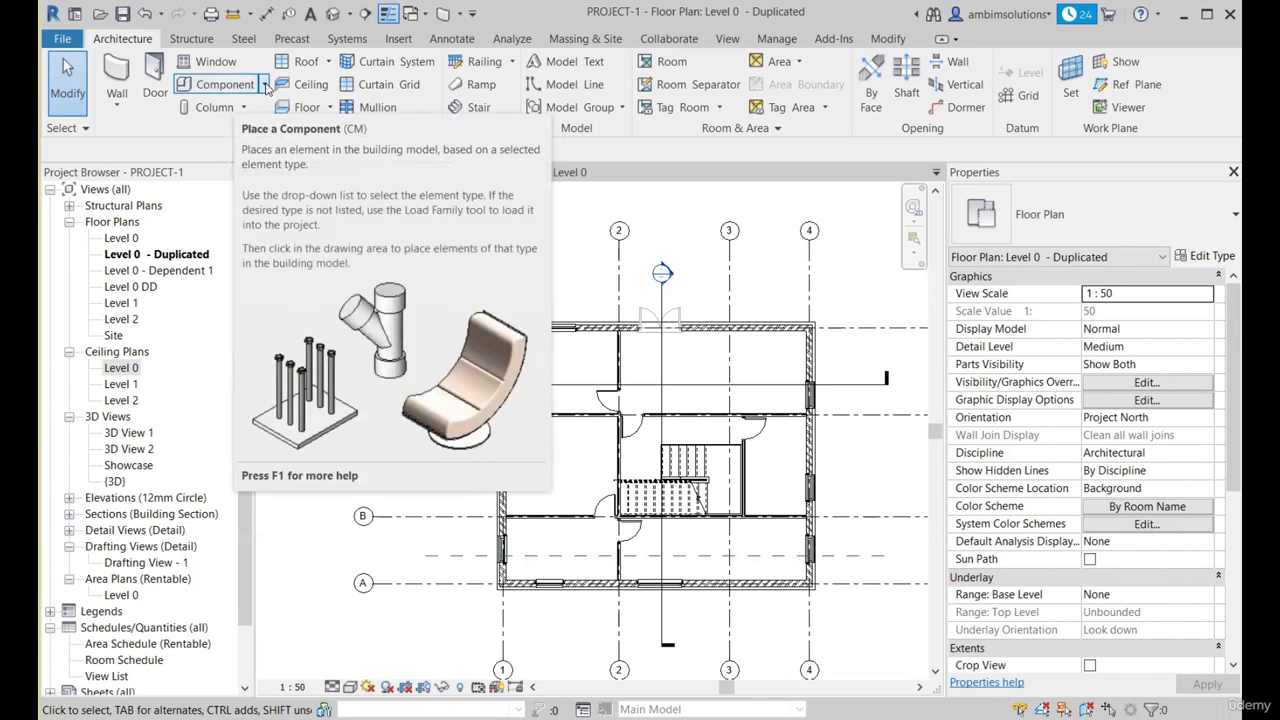
click(265, 86)
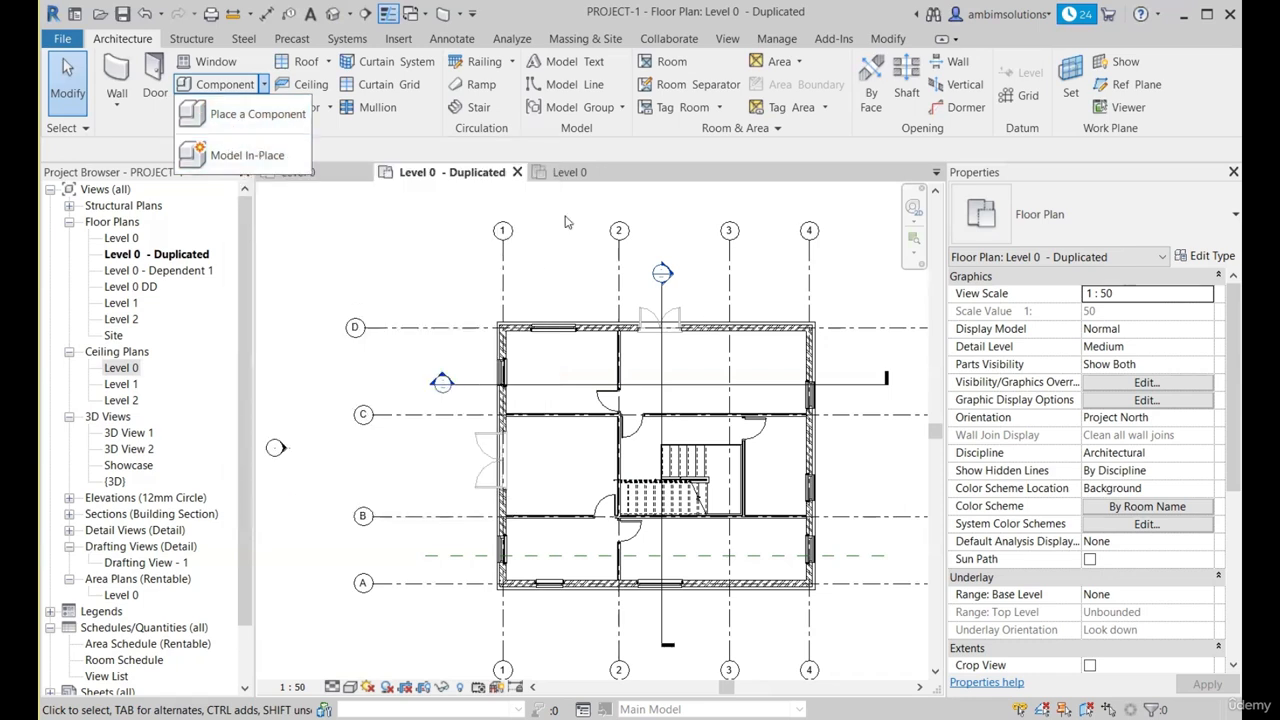
click(226, 124)
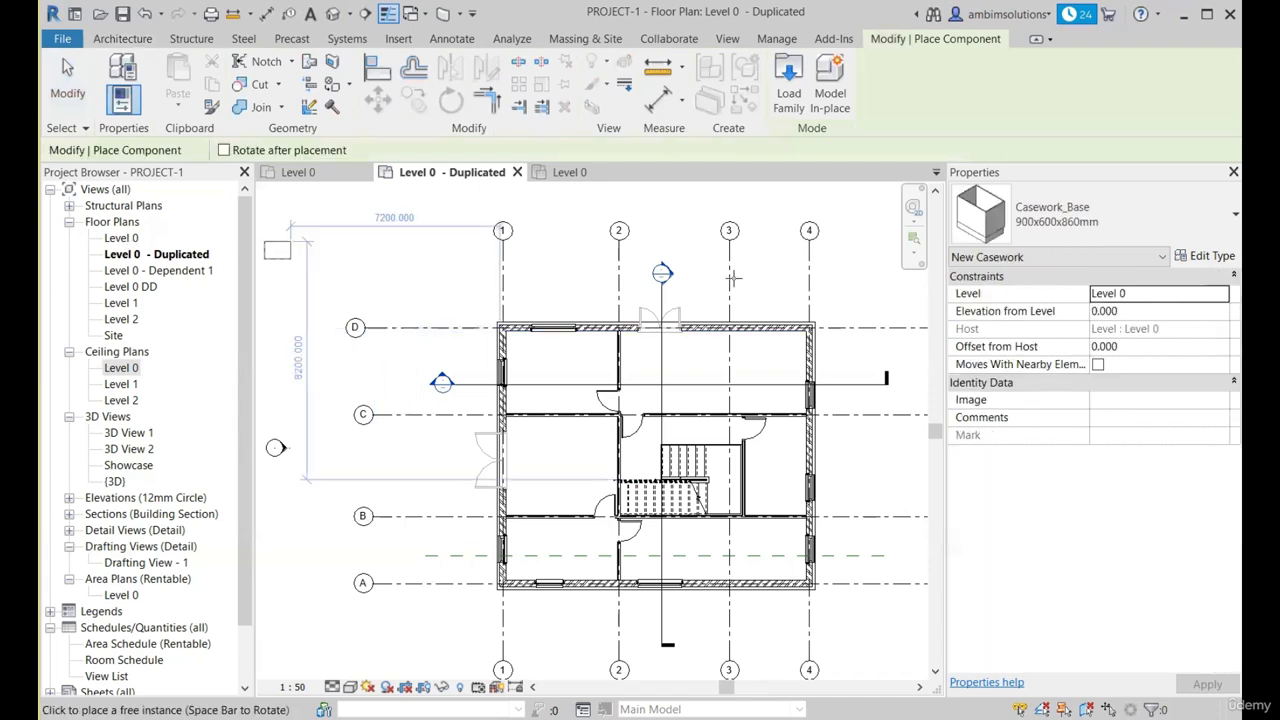
click(1100, 215)
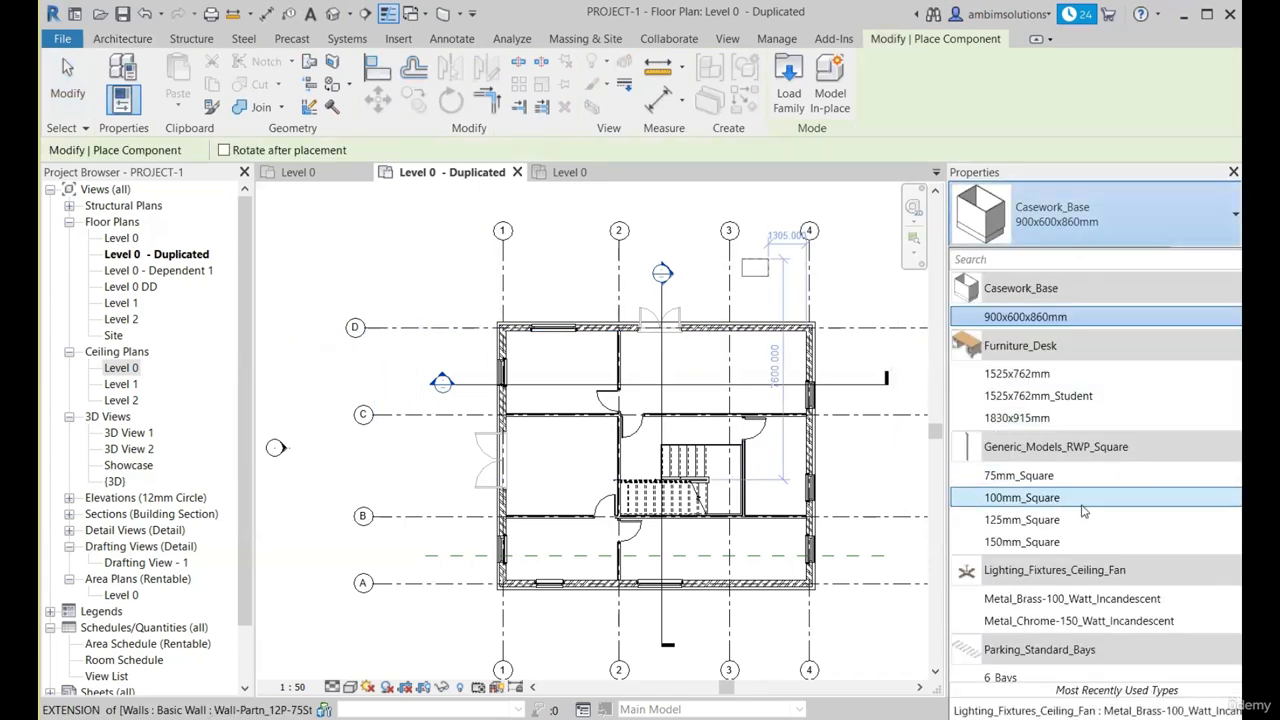
scroll(1079, 527, down, 10)
scroll(1079, 527, down, 3)
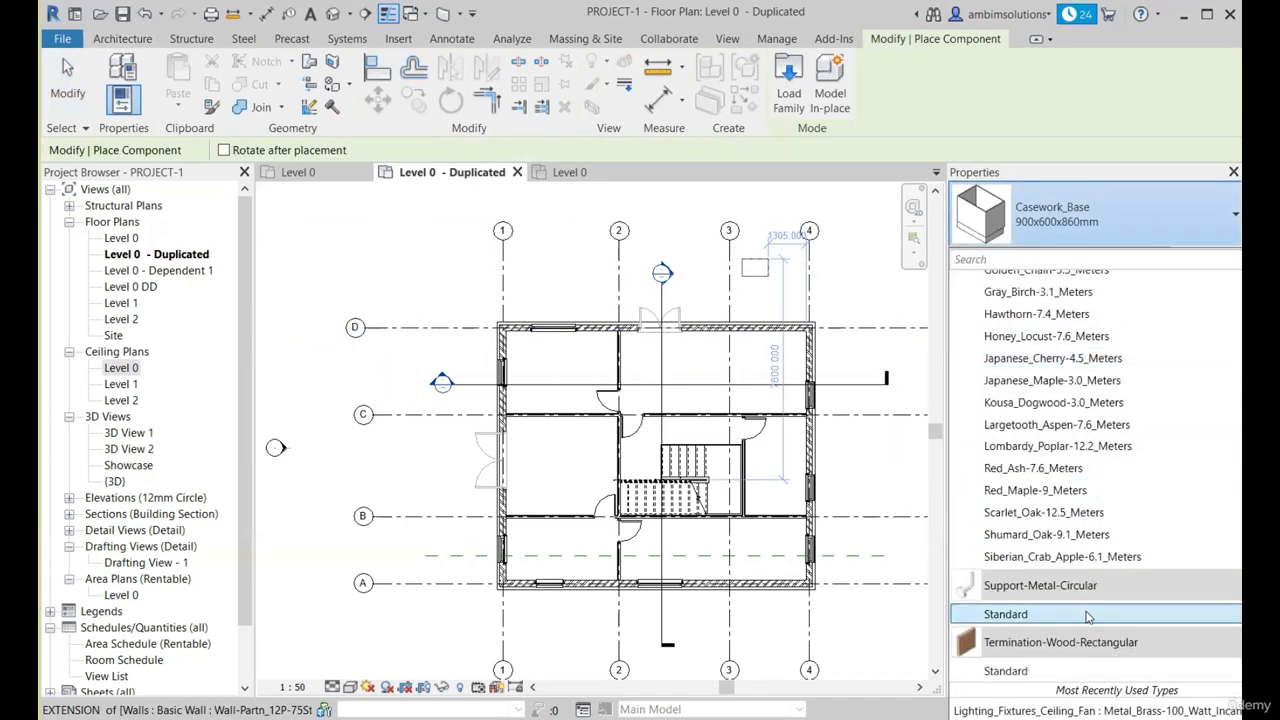
scroll(1085, 560, up, 10)
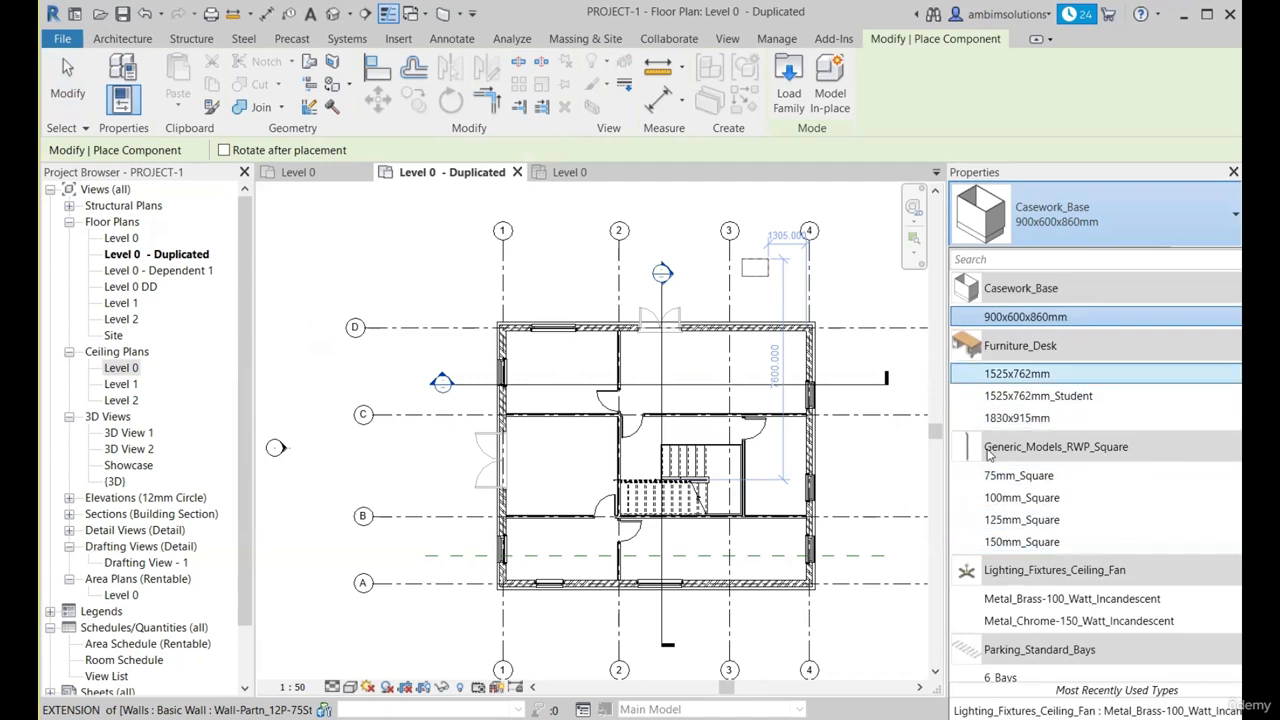
scroll(1094, 331, down, 8)
scroll(1094, 400, up, 8)
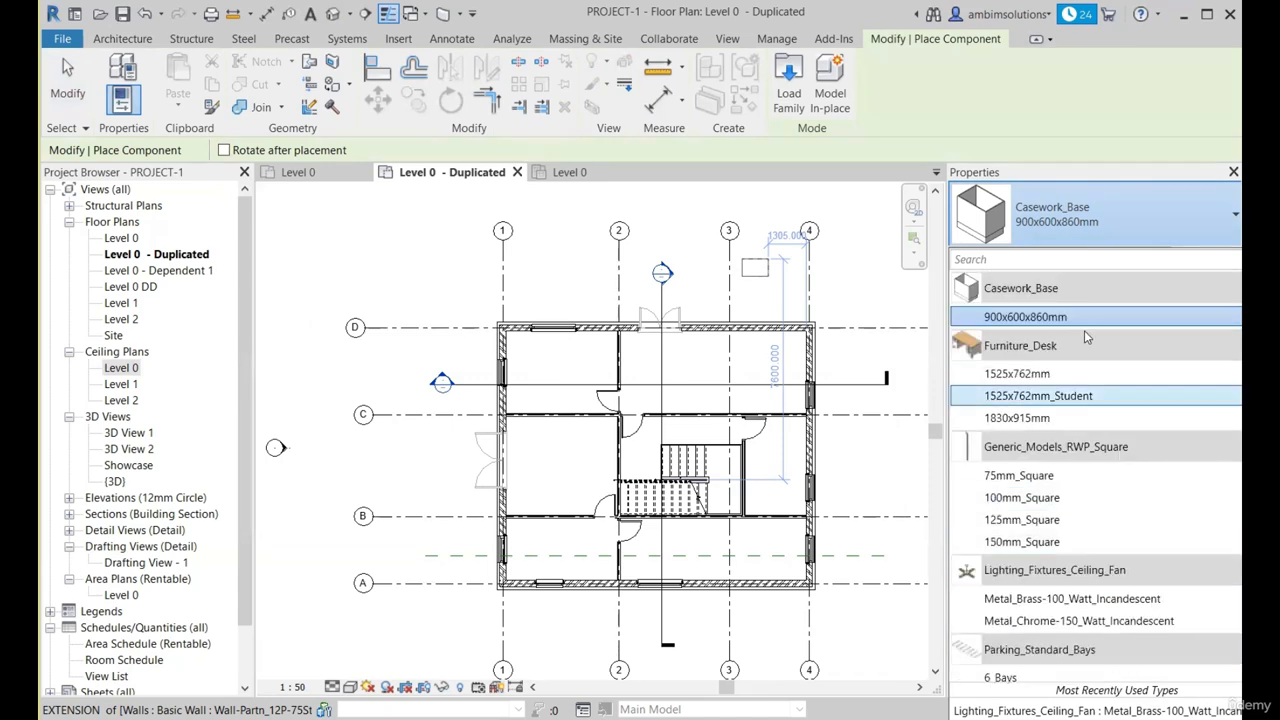
scroll(1094, 481, down, 3)
scroll(1092, 490, down, 6)
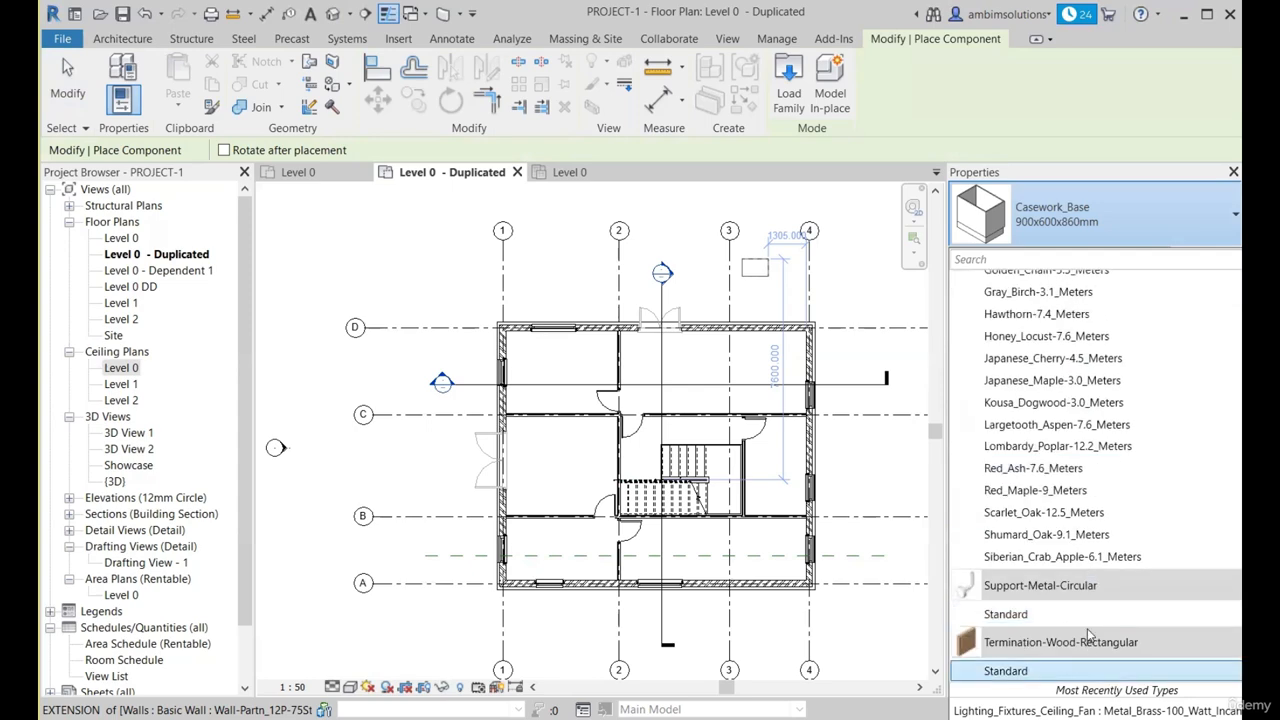
scroll(1073, 519, up, 5)
scroll(1073, 519, up, 4)
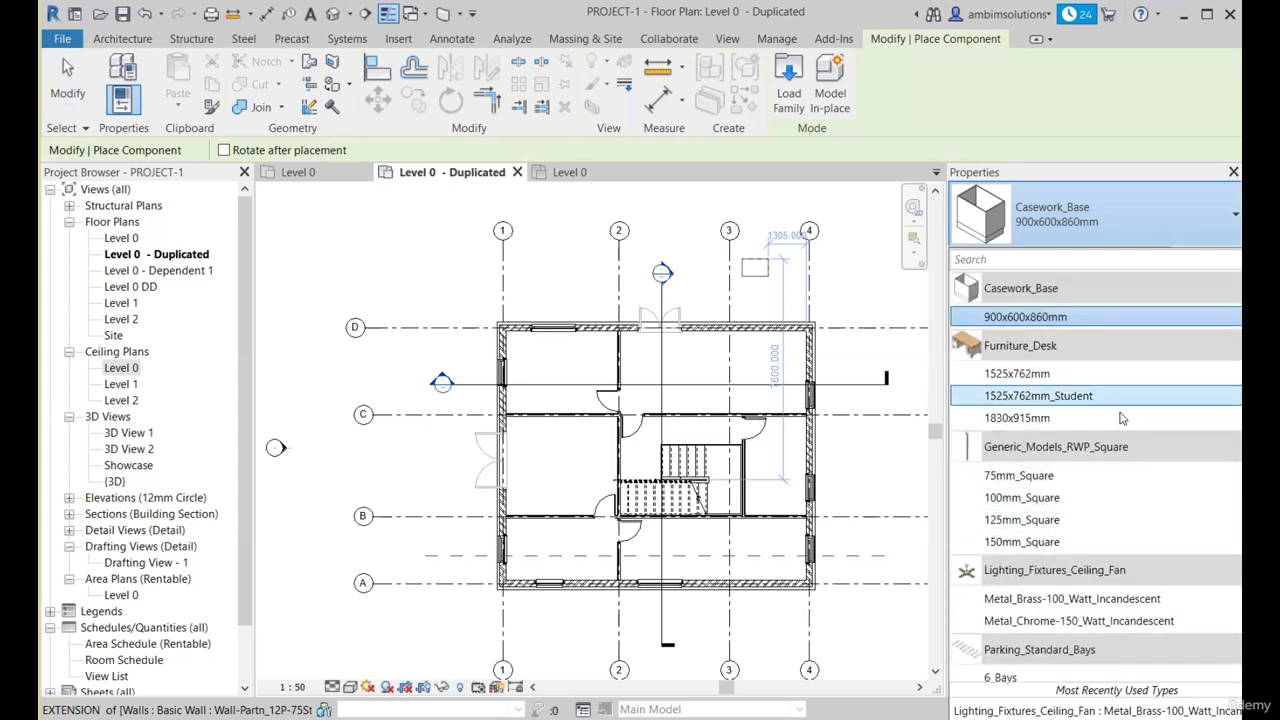
key(Escape)
key(Escape)
Step: Start loading a family from the library and go up from the Base Cabinets folder to the UK folder
scroll(680, 348, up, 2)
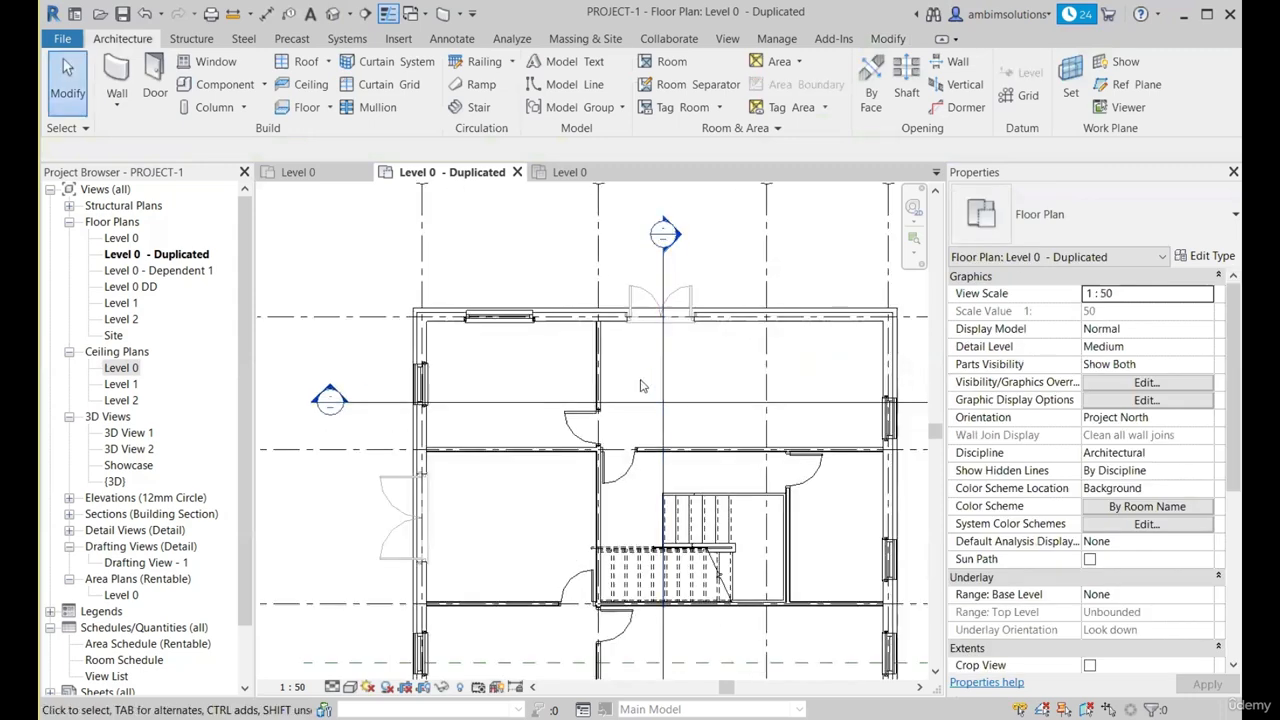
scroll(680, 348, down, 1)
click(398, 39)
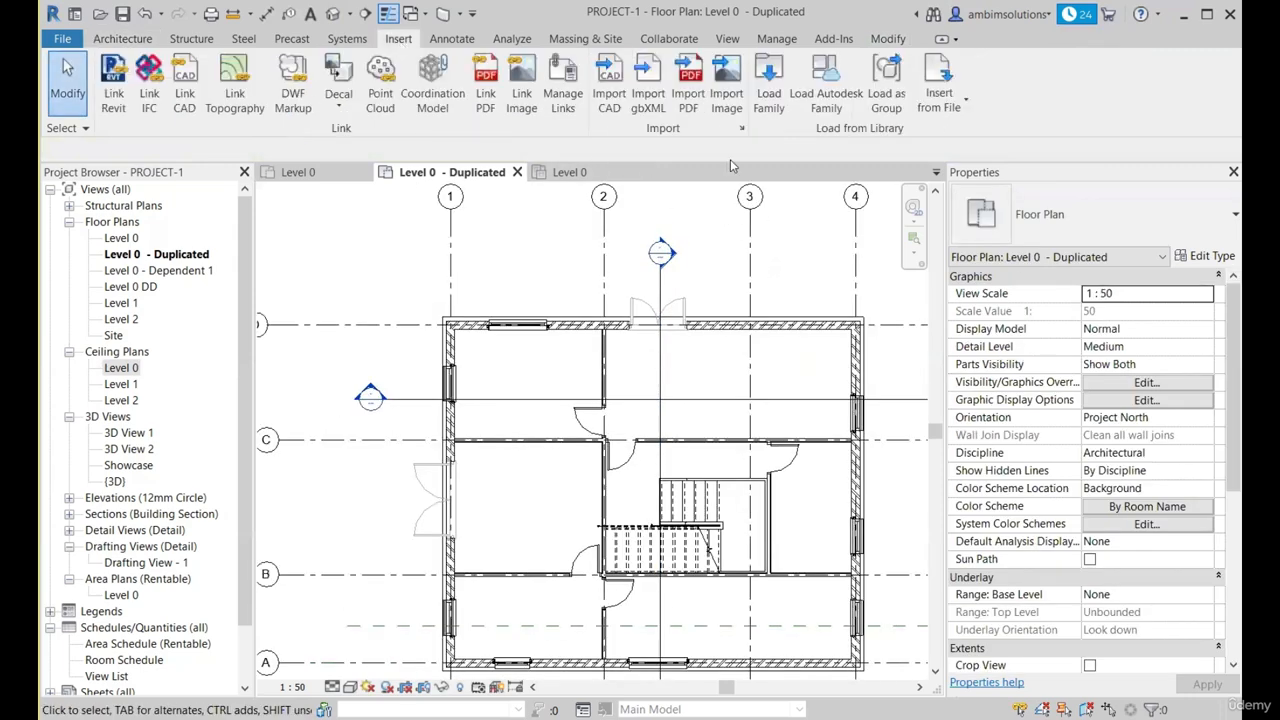
click(768, 90)
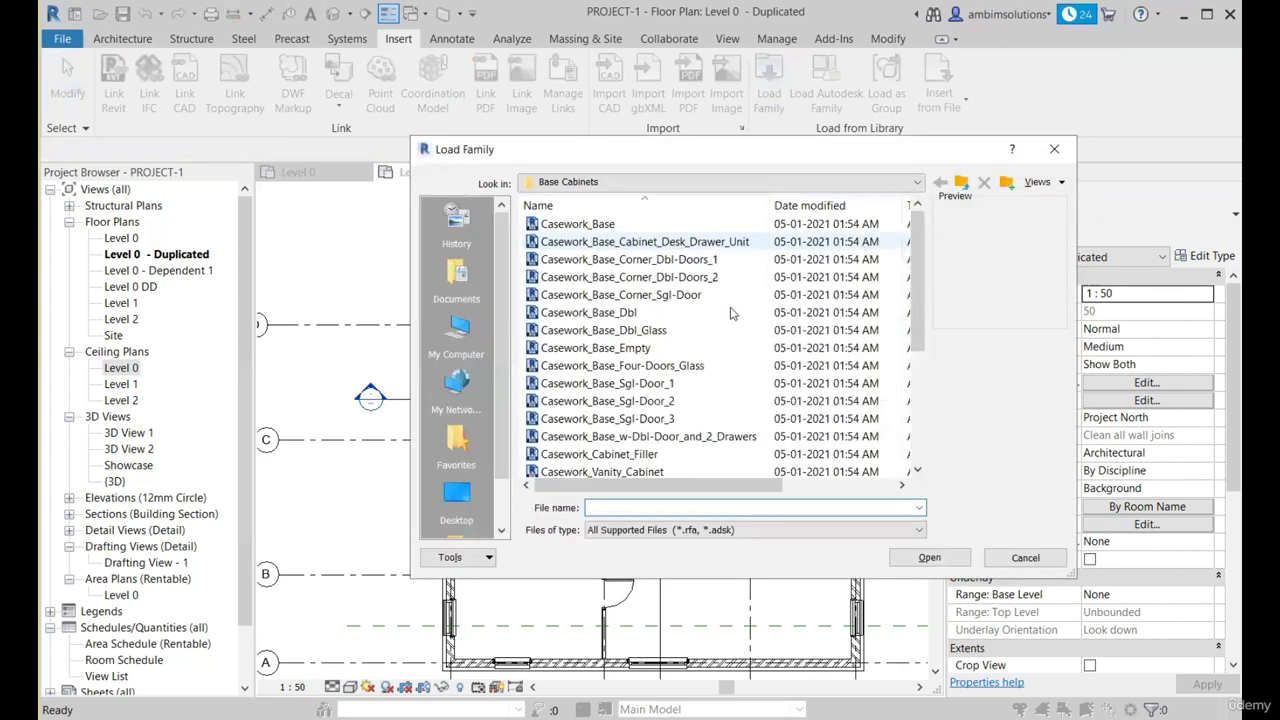
click(961, 182)
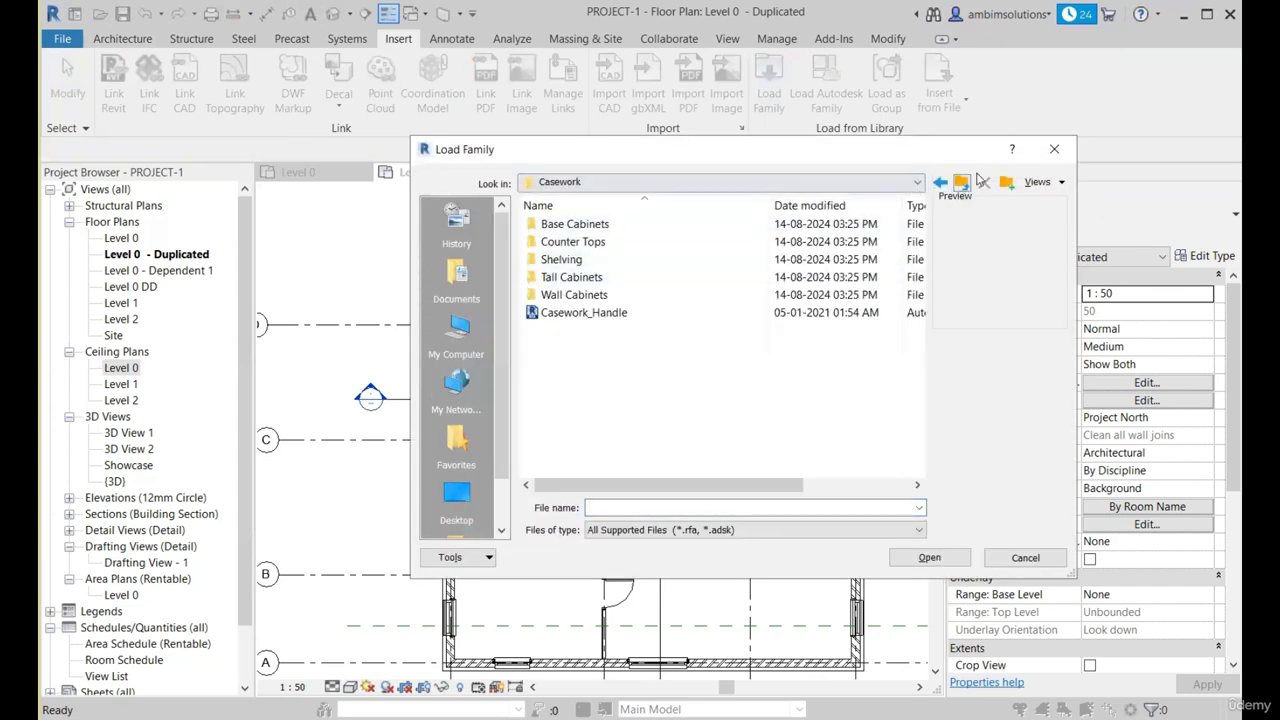
click(961, 182)
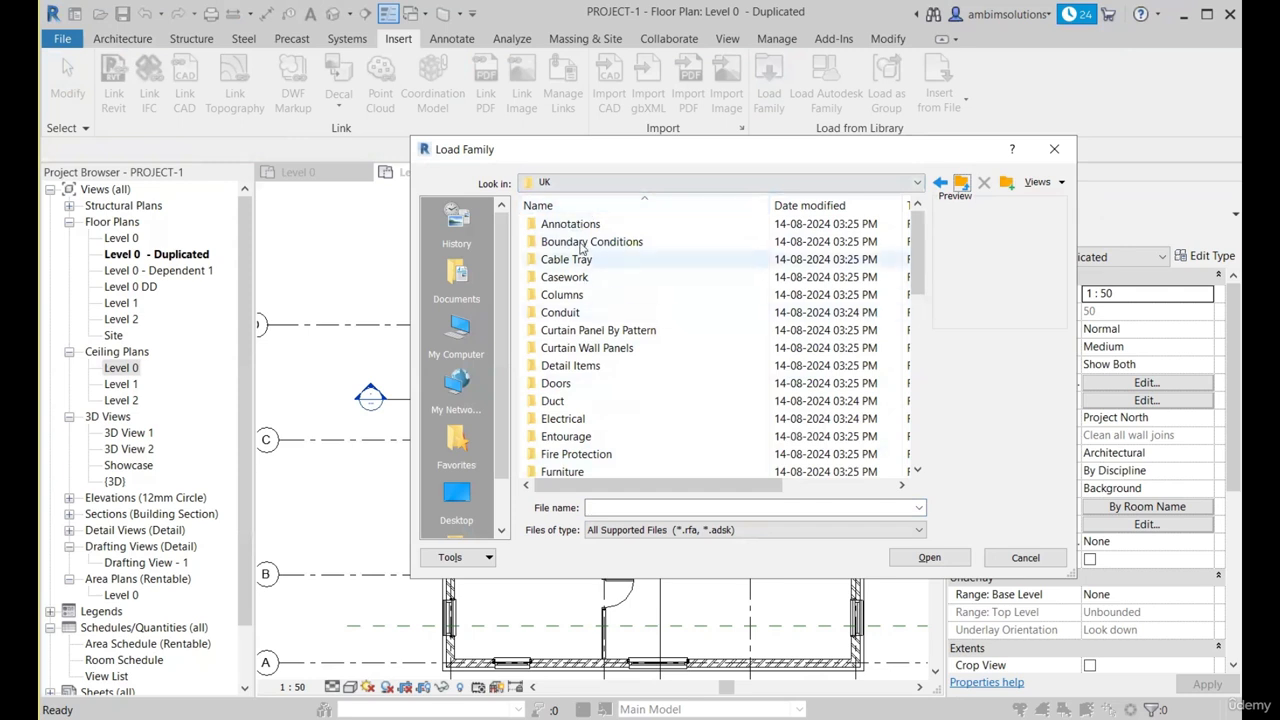
Step: Look through the family category folders in the UK library
scroll(585, 405, down, 5)
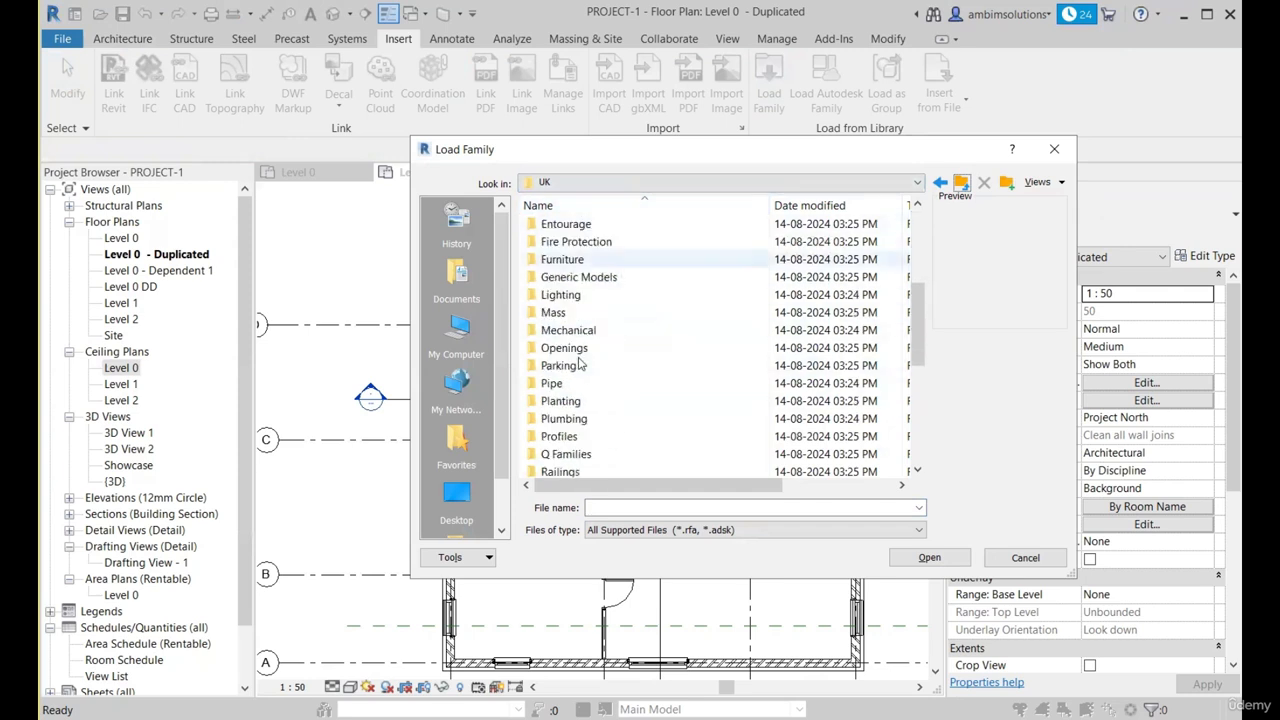
scroll(595, 440, down, 4)
scroll(602, 460, up, 8)
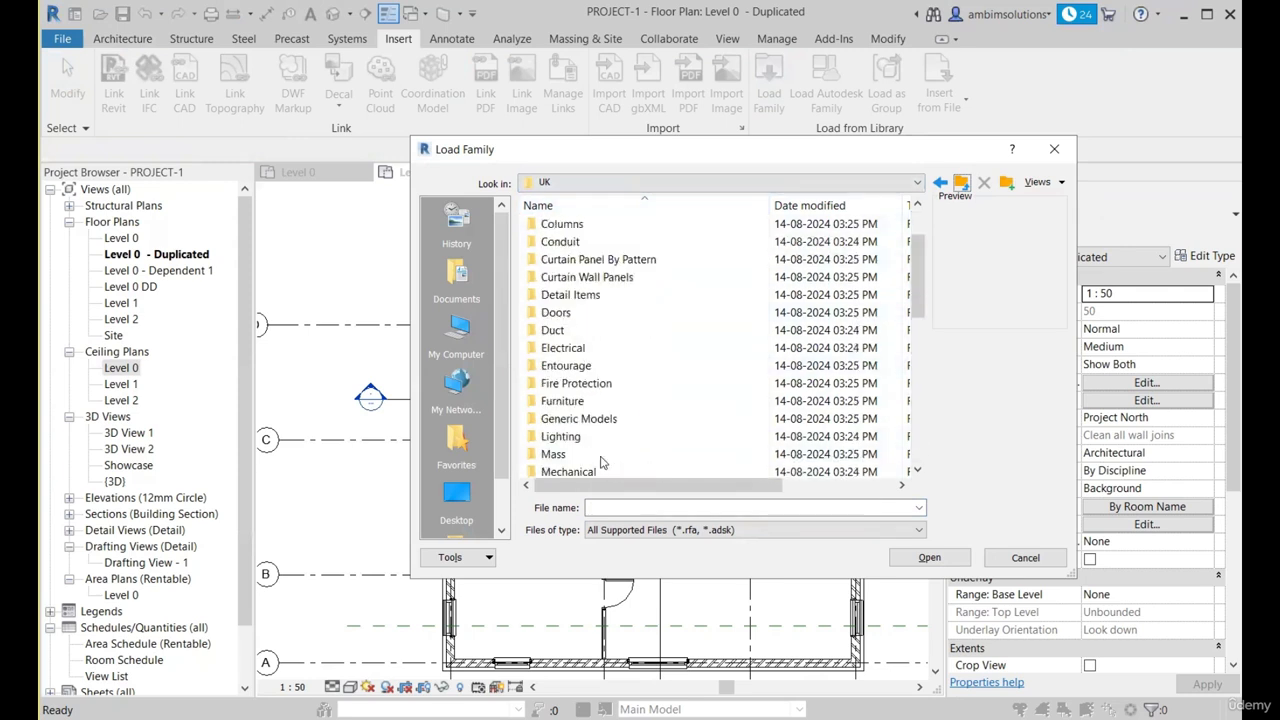
scroll(594, 256, up, 2)
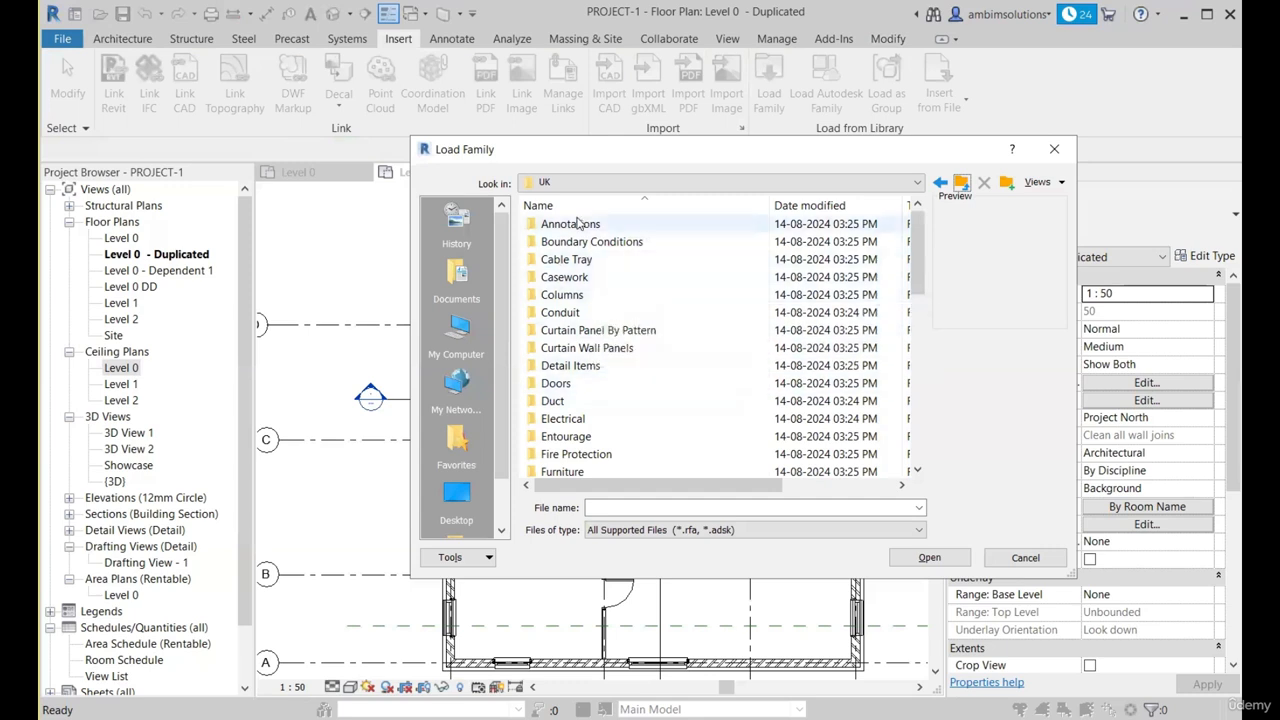
scroll(582, 300, down, 5)
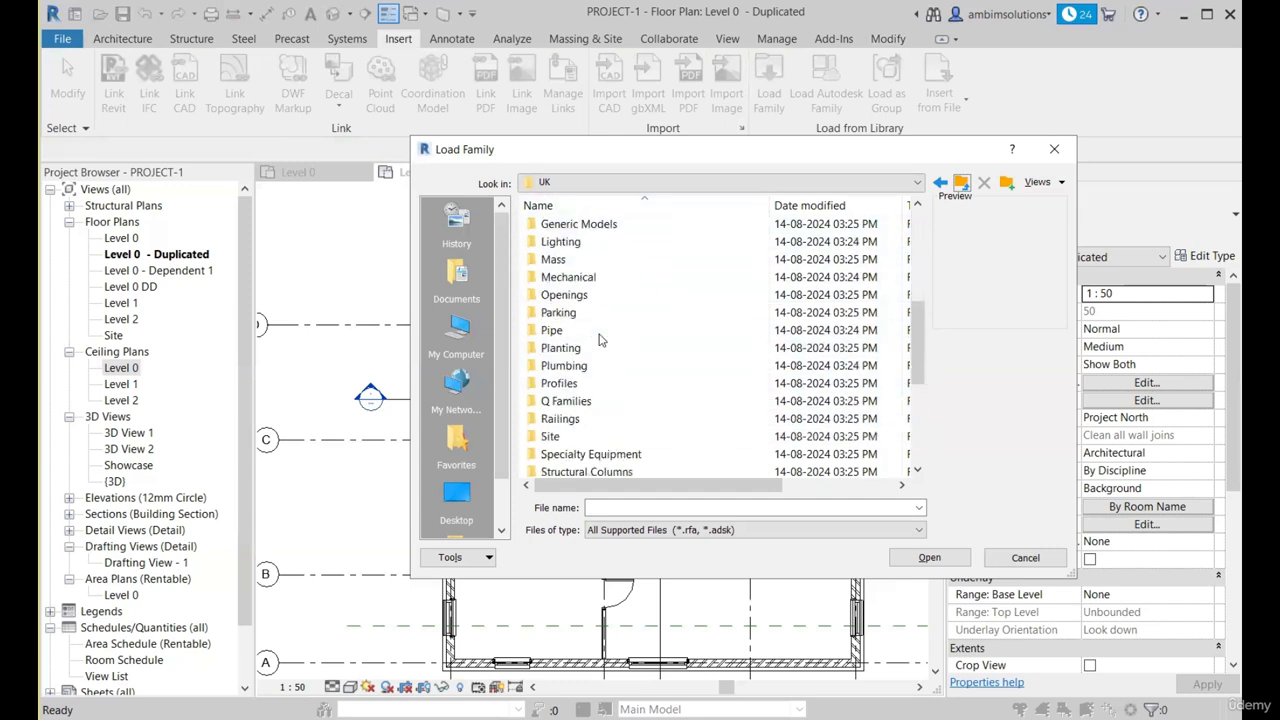
scroll(580, 358, down, 3)
scroll(590, 365, up, 8)
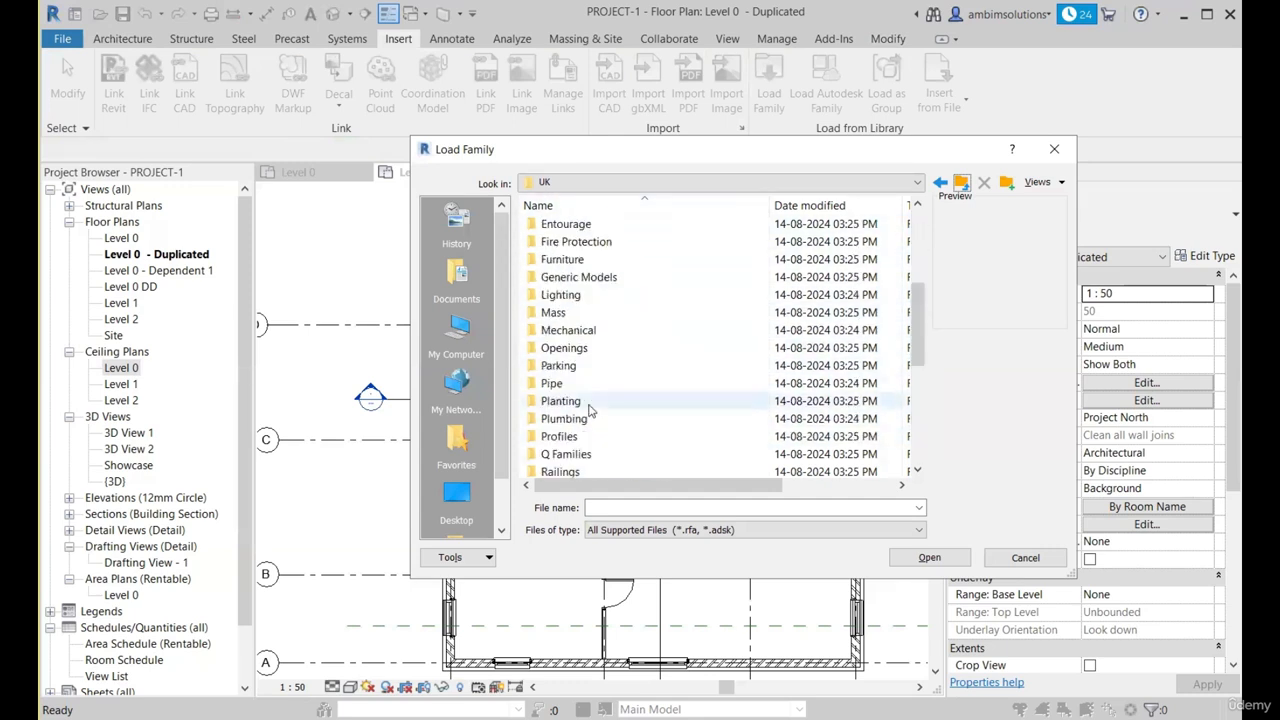
scroll(586, 323, down, 1)
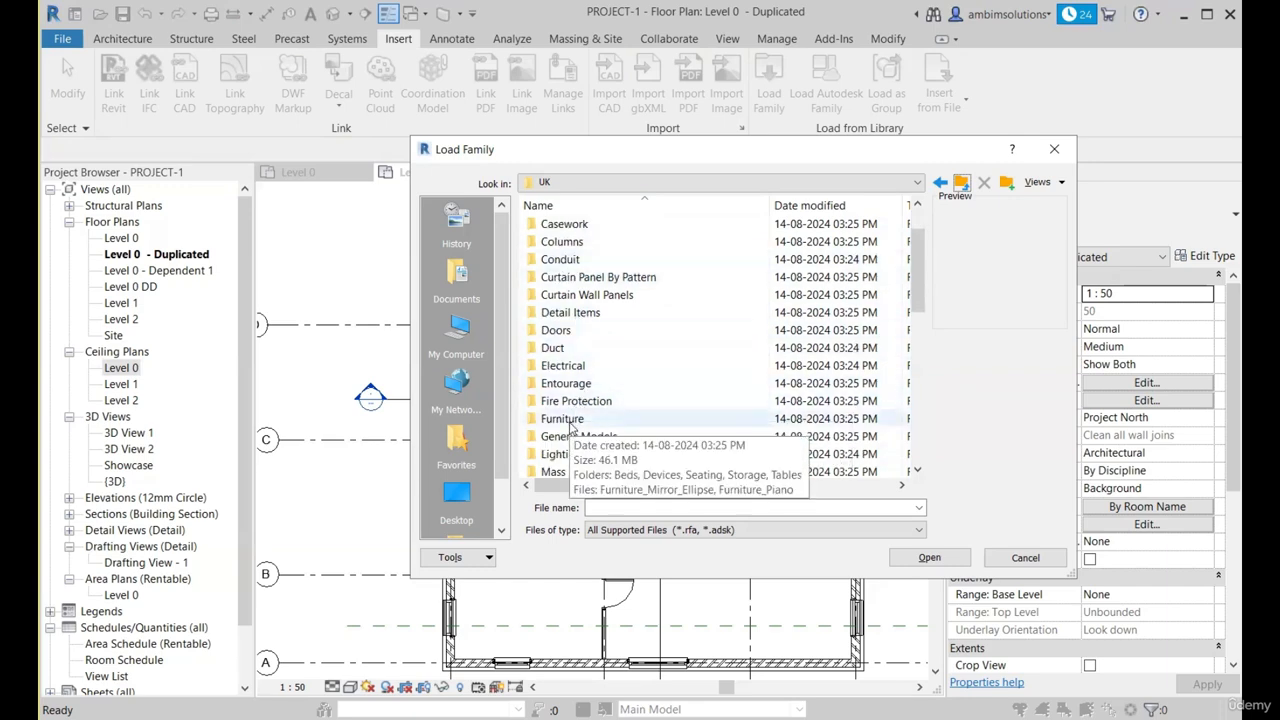
Step: Open the Seating folder inside Furniture and preview the first chair families in it
double_click(572, 420)
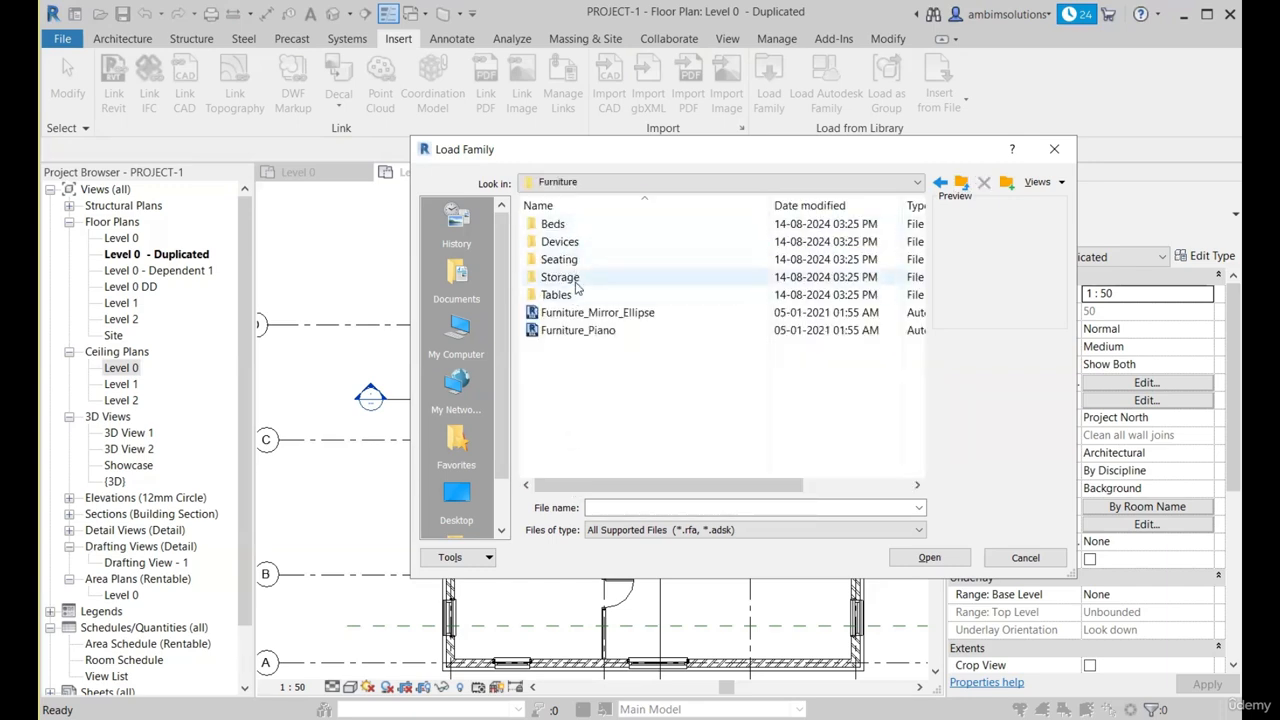
double_click(572, 260)
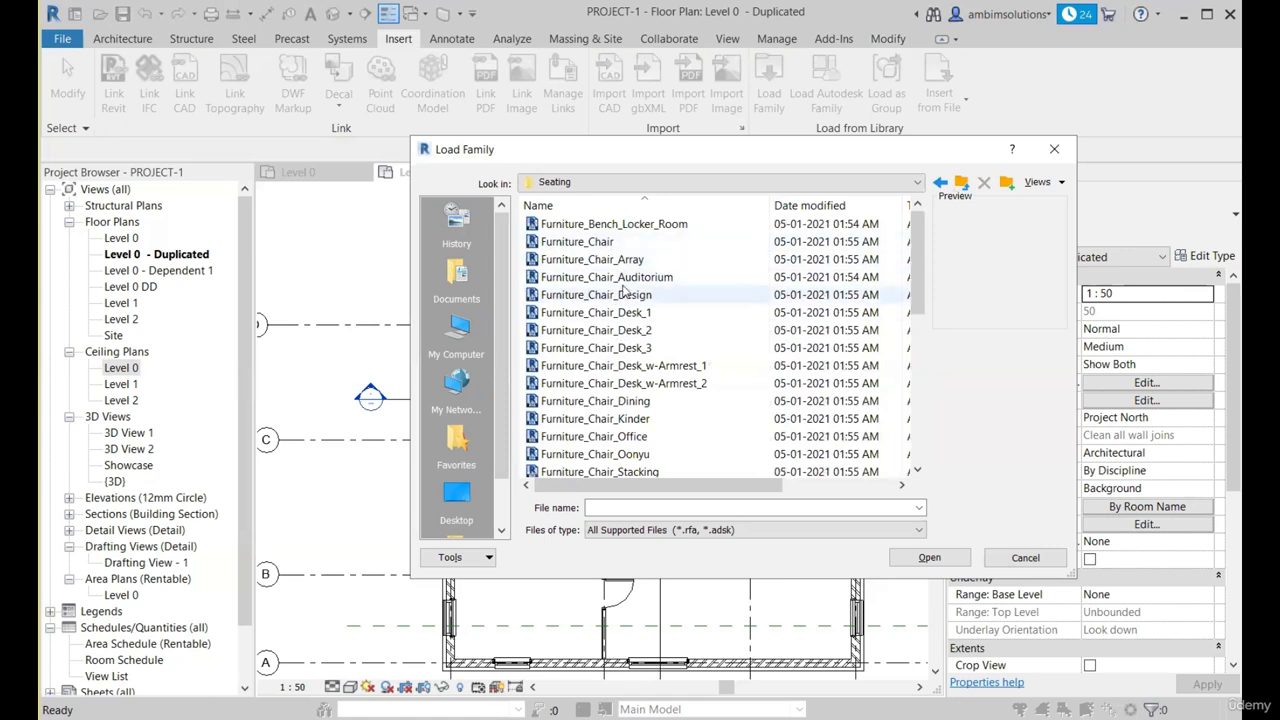
key(Down)
key(Down)
key(Down)
key(Down)
key(Down)
key(Down)
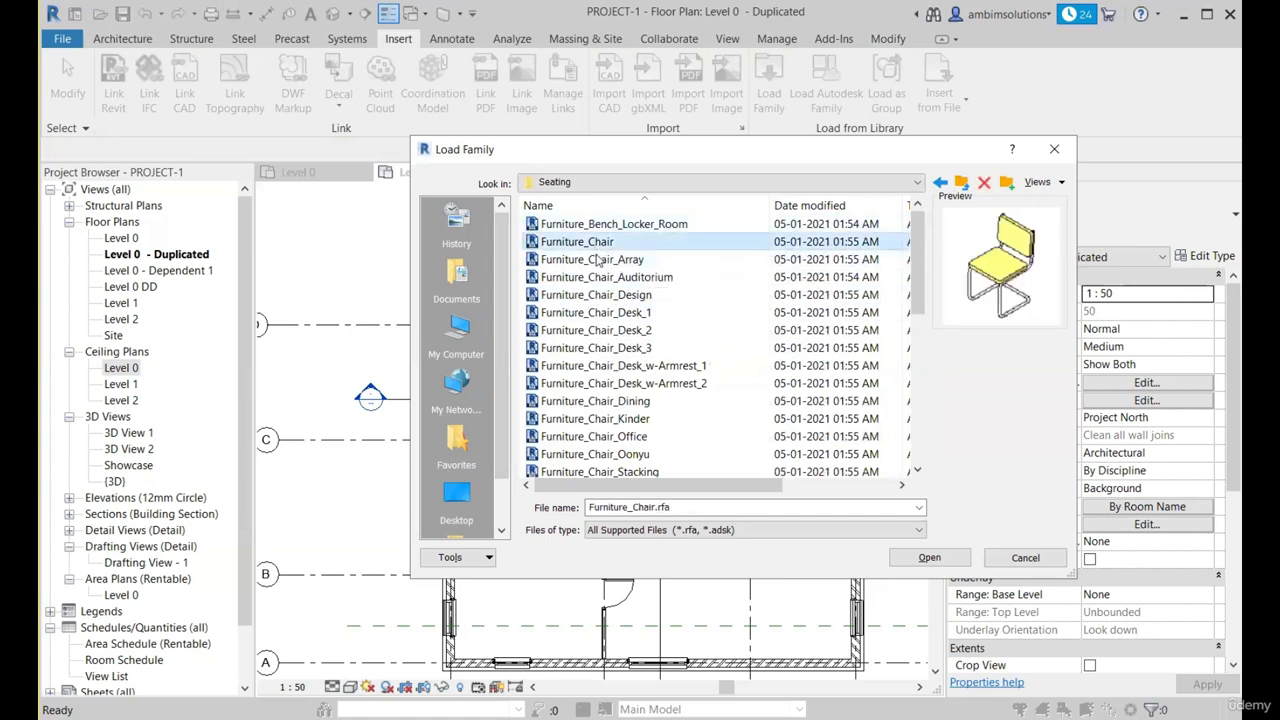
Step: Compare the sofa families in the Seating folder and load Furniture_Sofa_1 into the project
scroll(614, 387, down, 5)
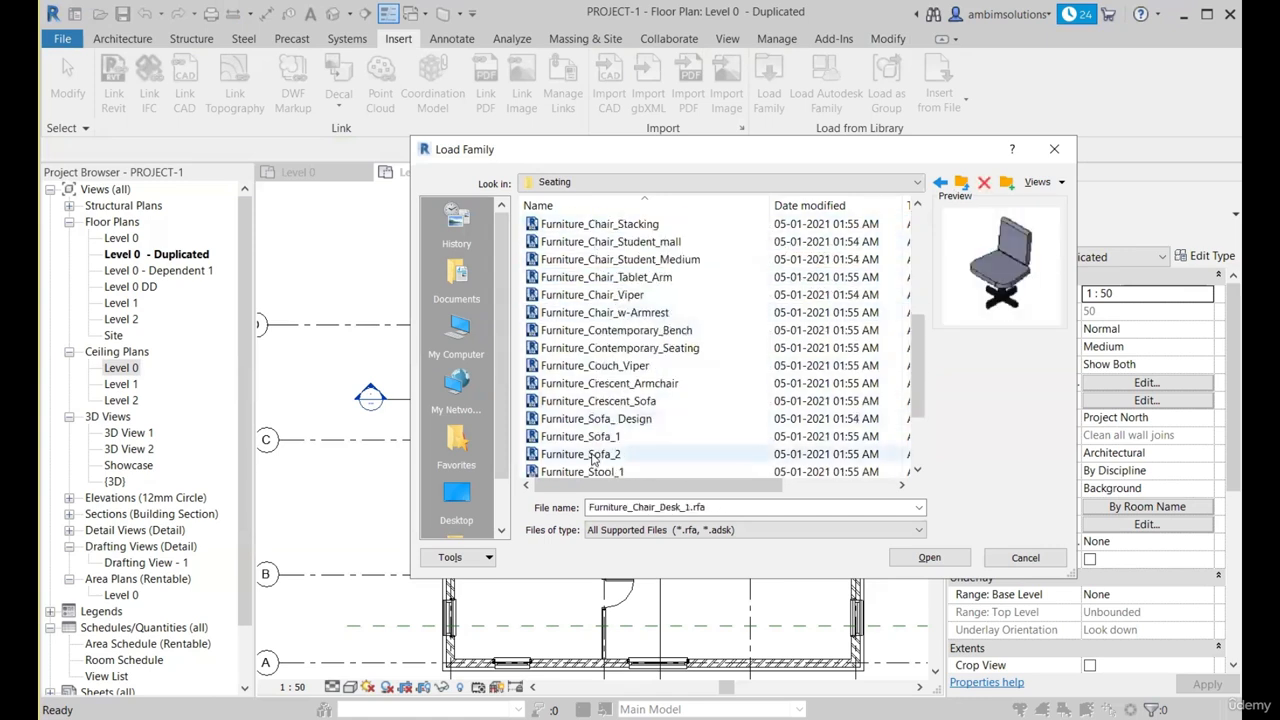
click(596, 437)
click(598, 455)
click(598, 437)
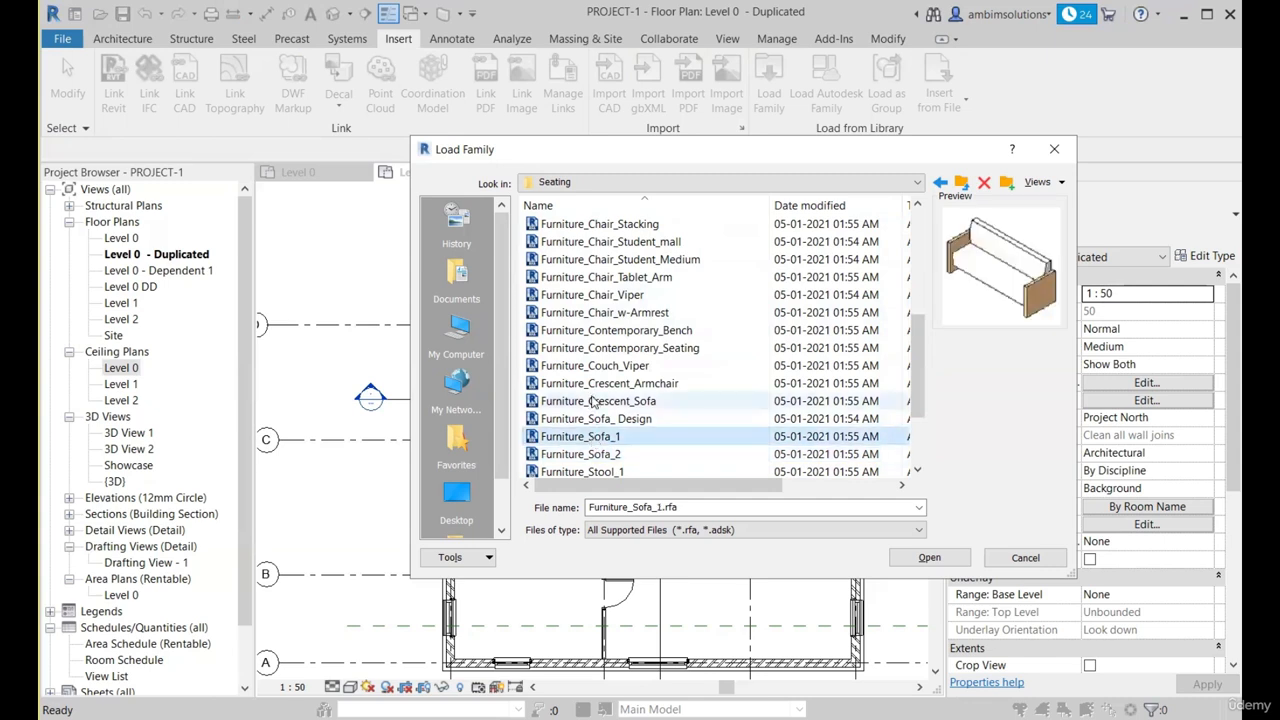
scroll(598, 420, down, 1)
click(598, 366)
click(592, 383)
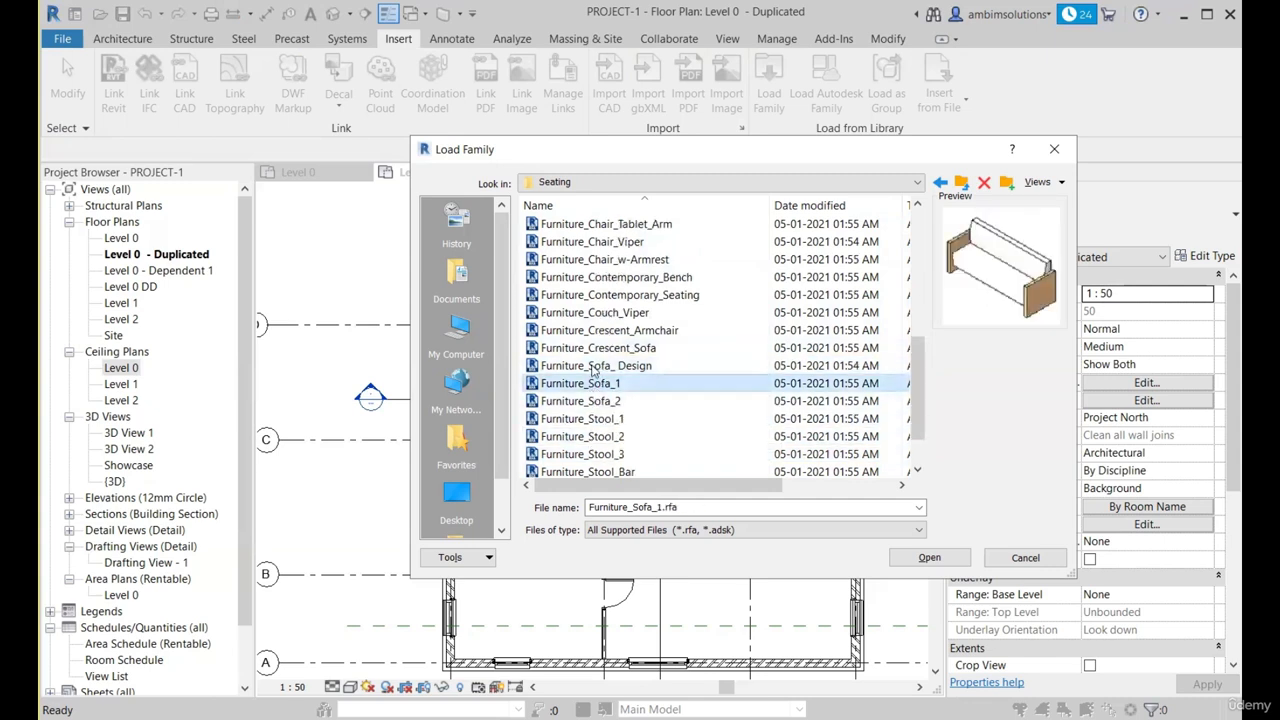
click(601, 401)
click(603, 387)
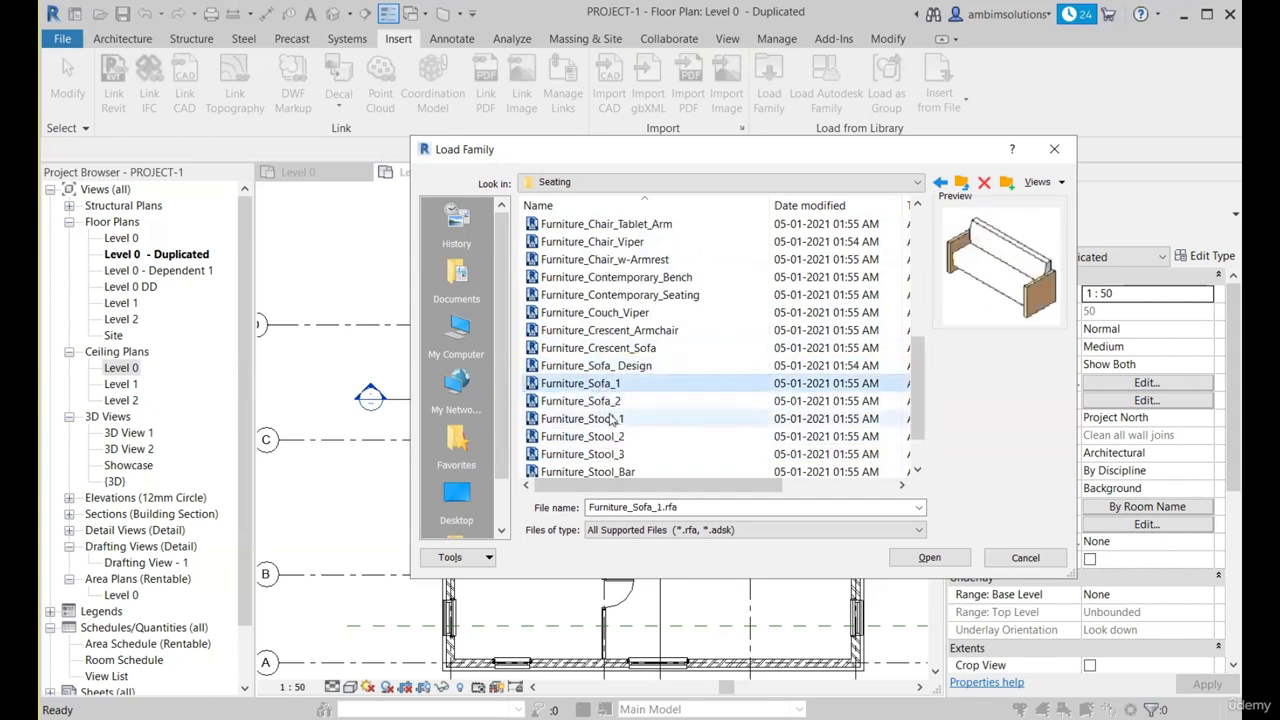
click(930, 558)
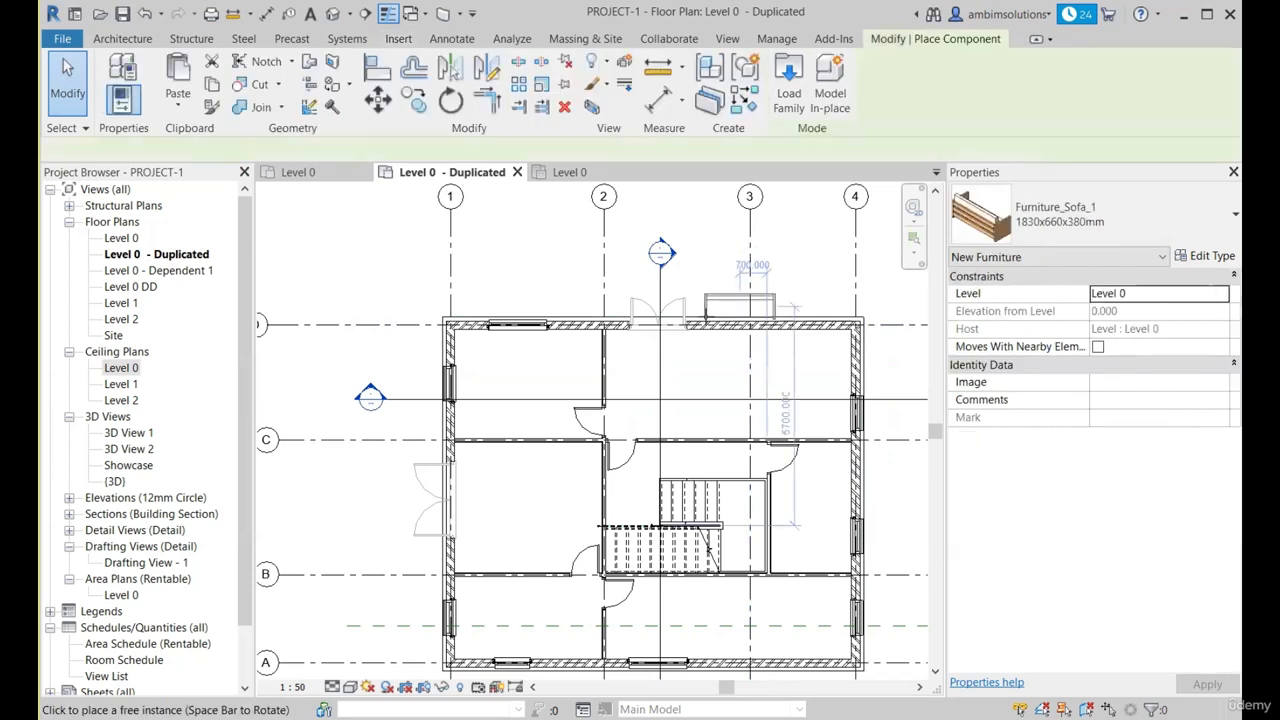
Step: Choose the 1350mm type of Furniture_Sofa_1 as the component for placement in the upper room of the plan
click(1095, 215)
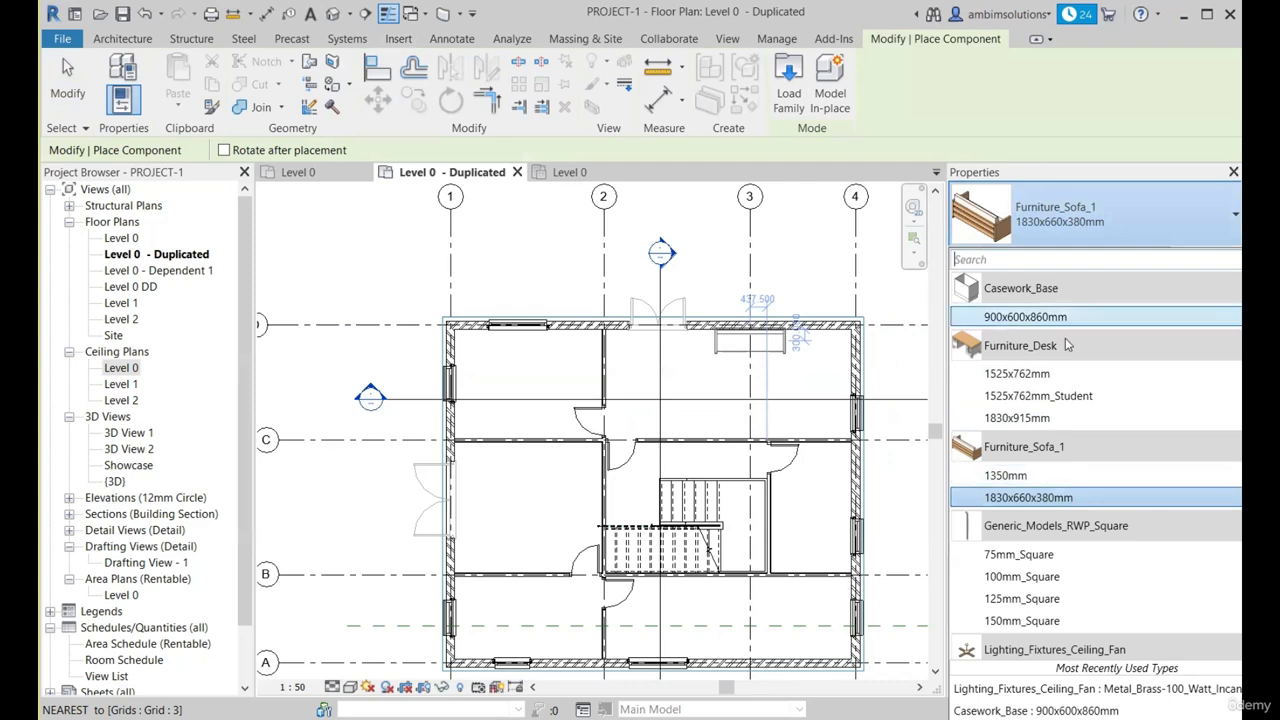
scroll(1040, 532, down, 3)
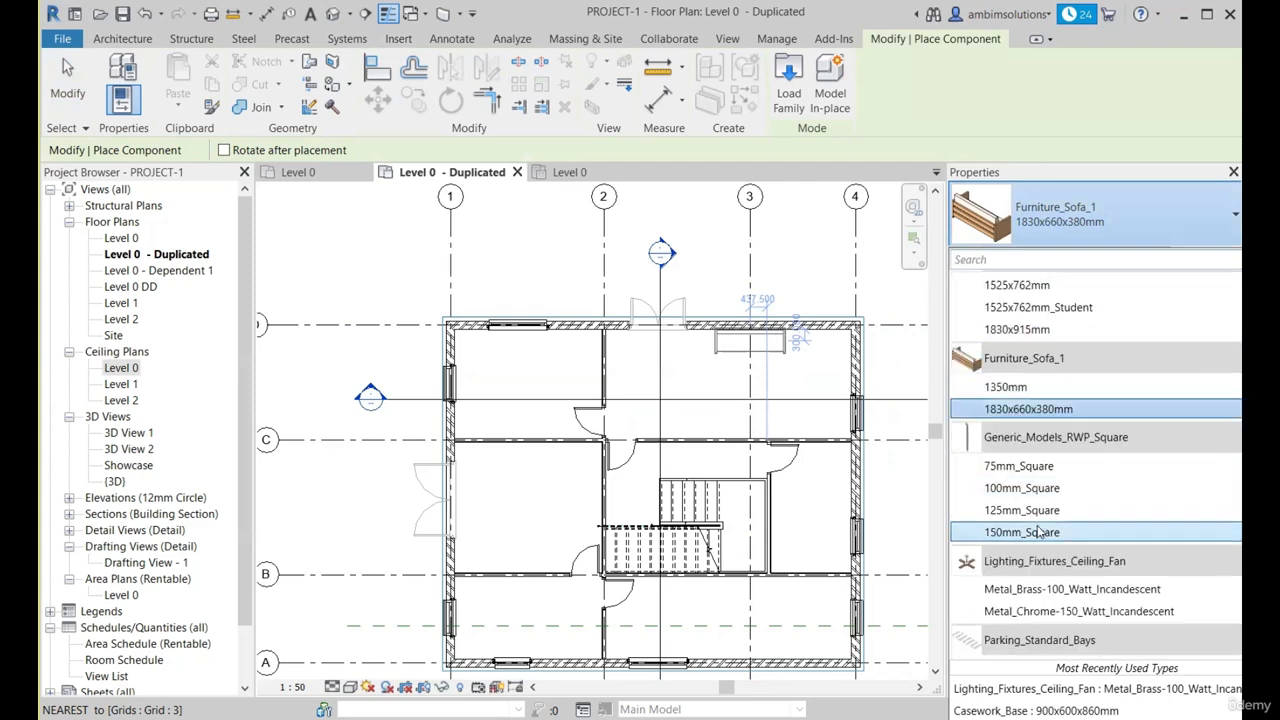
scroll(1040, 532, down, 8)
scroll(1050, 480, up, 10)
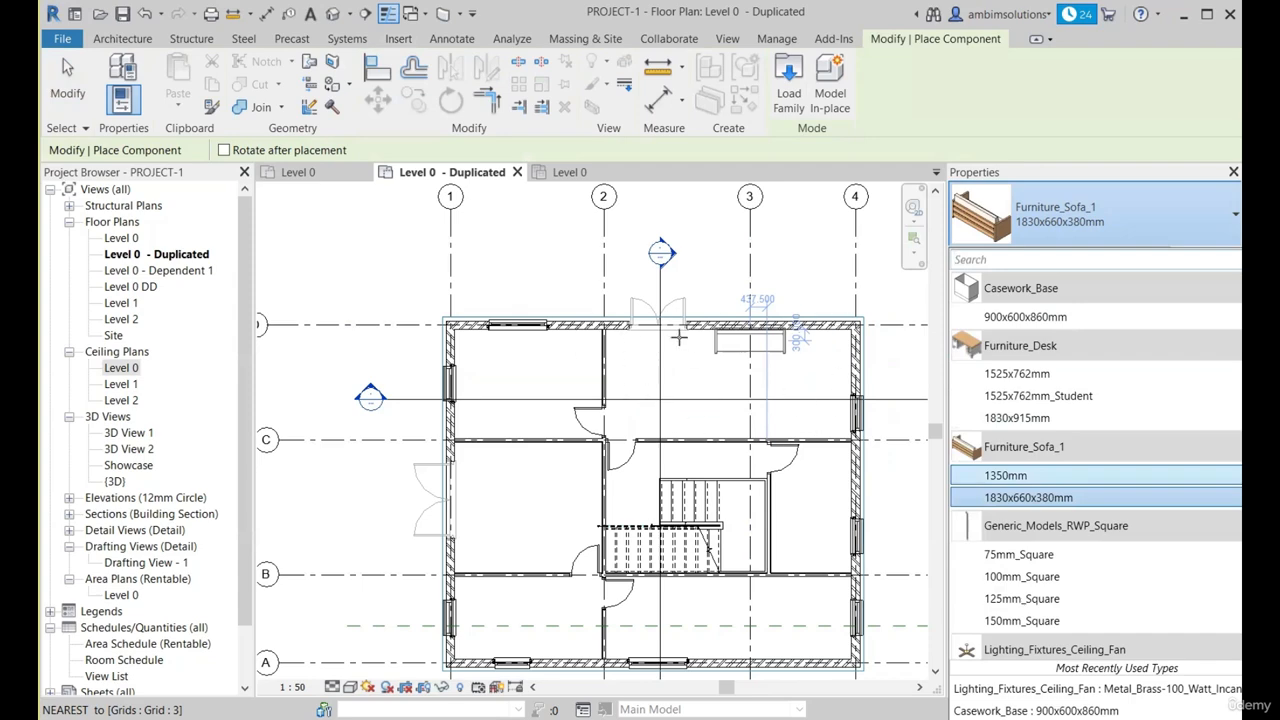
click(1066, 476)
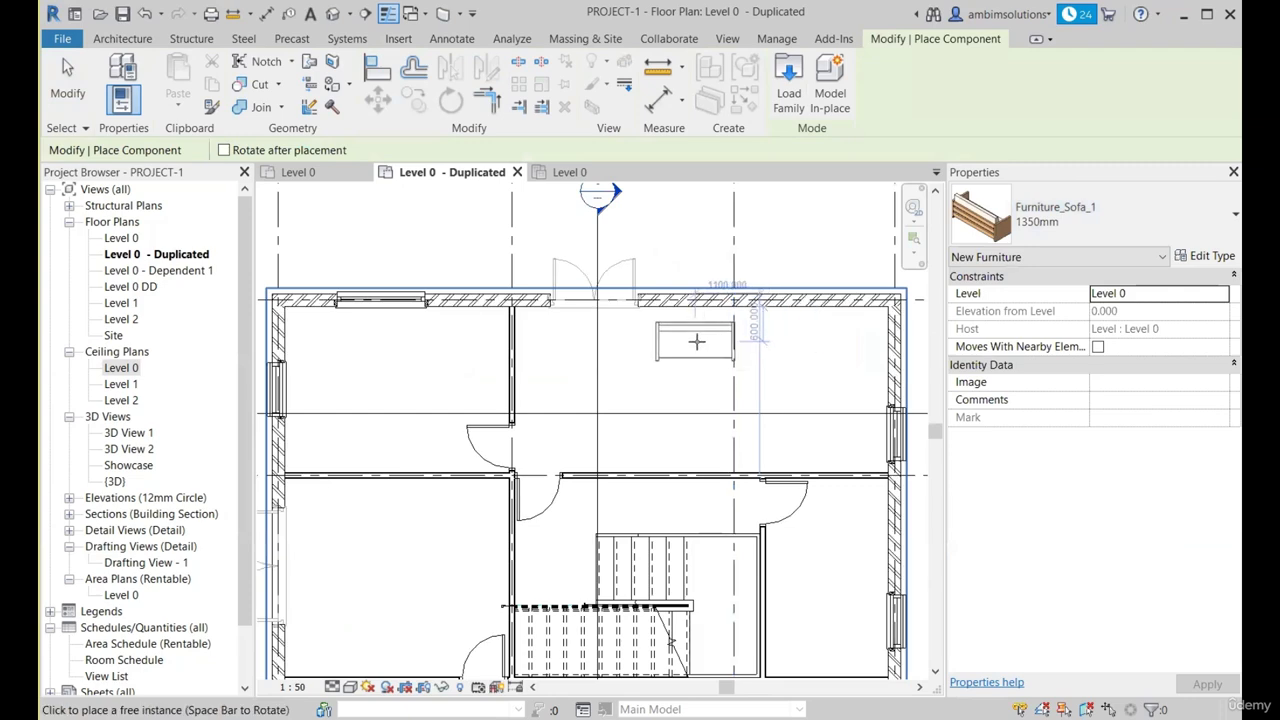
scroll(752, 342, up, 3)
scroll(730, 342, down, 2)
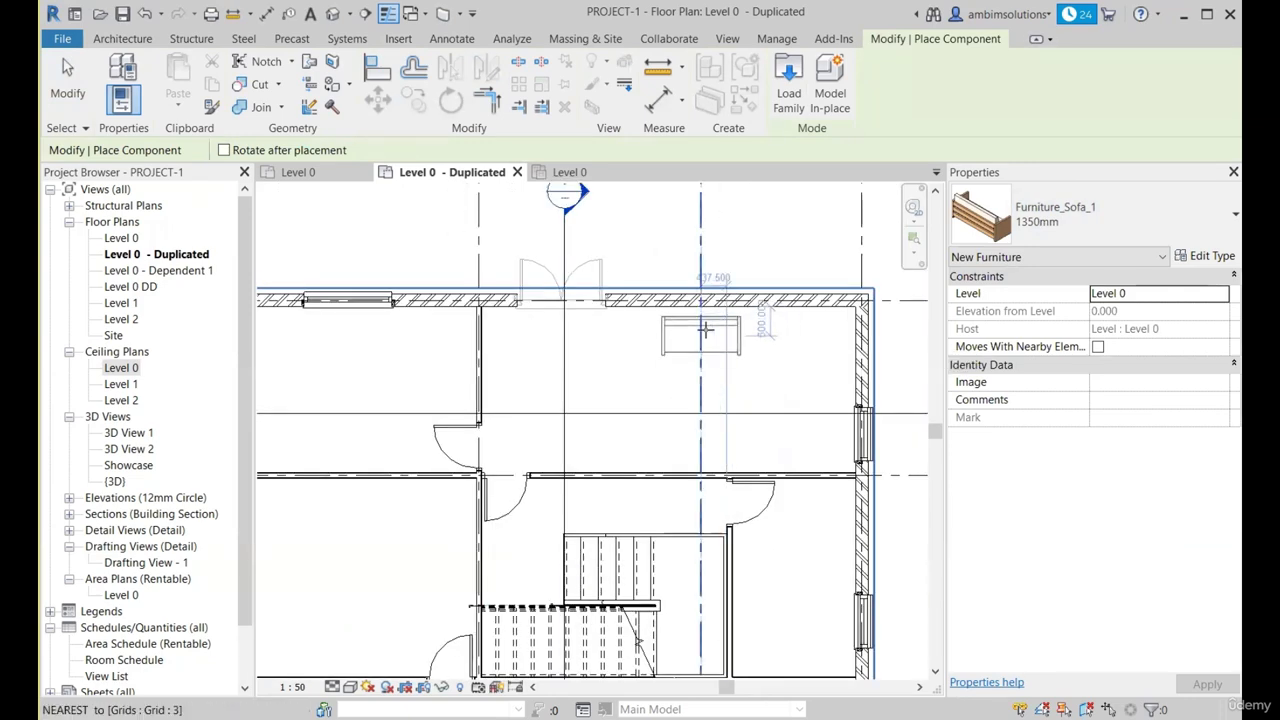
Step: Place the 1350mm sofa against the upper exterior wall of the upper-right room, about 400 mm from the wall
scroll(712, 340, up, 3)
scroll(720, 342, down, 3)
scroll(720, 342, up, 3)
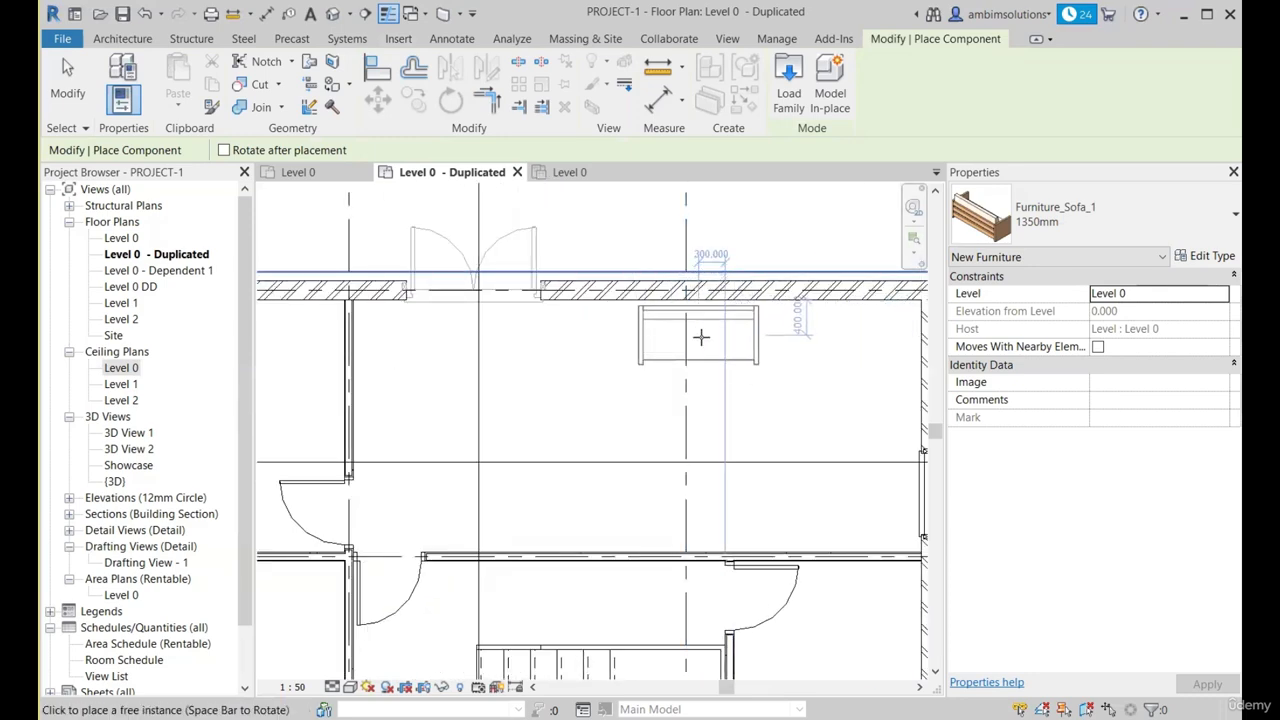
click(700, 337)
scroll(785, 430, down, 2)
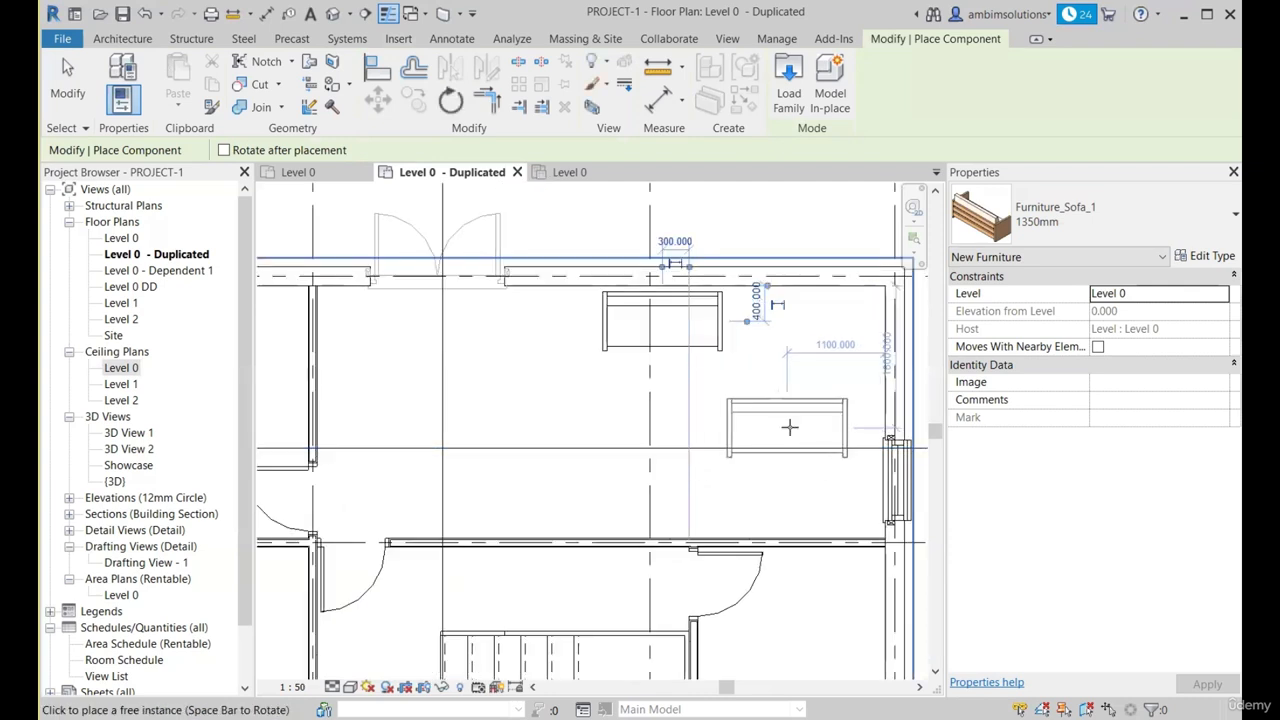
Step: Rotate a second 1350mm sofa by 180 degrees and place it near the room's lower wall, facing the first sofa
key(space)
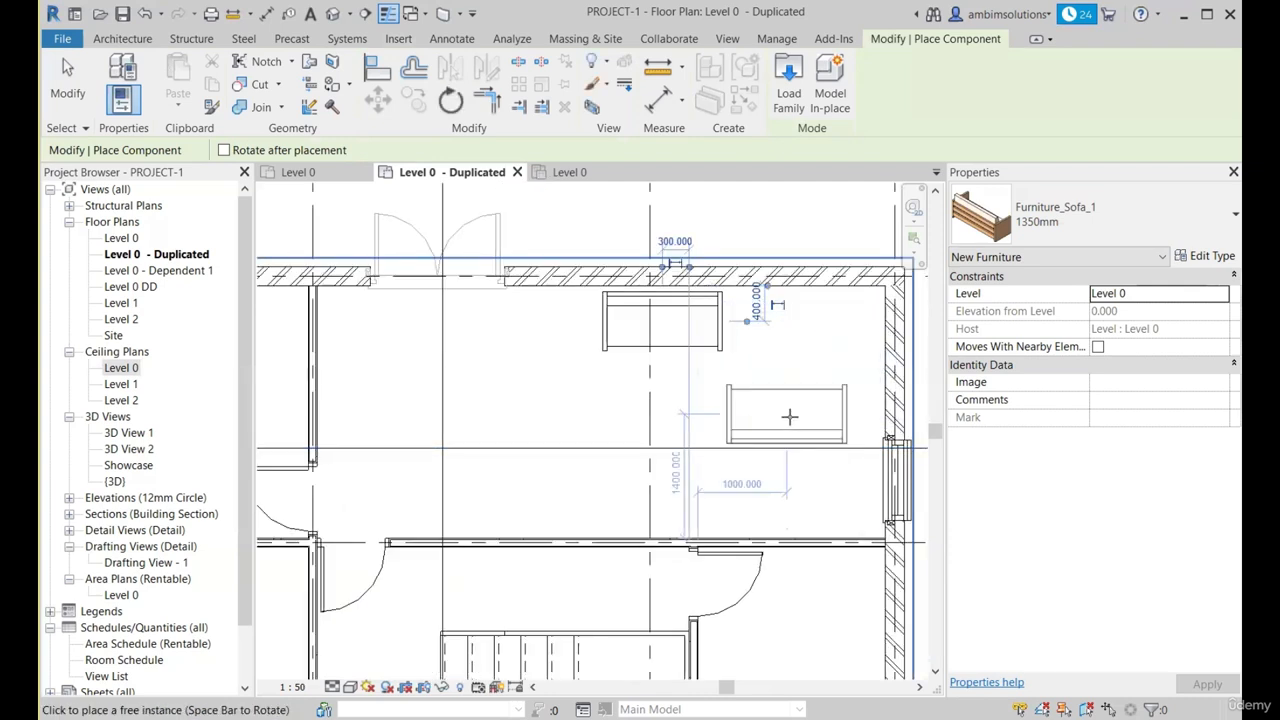
key(space)
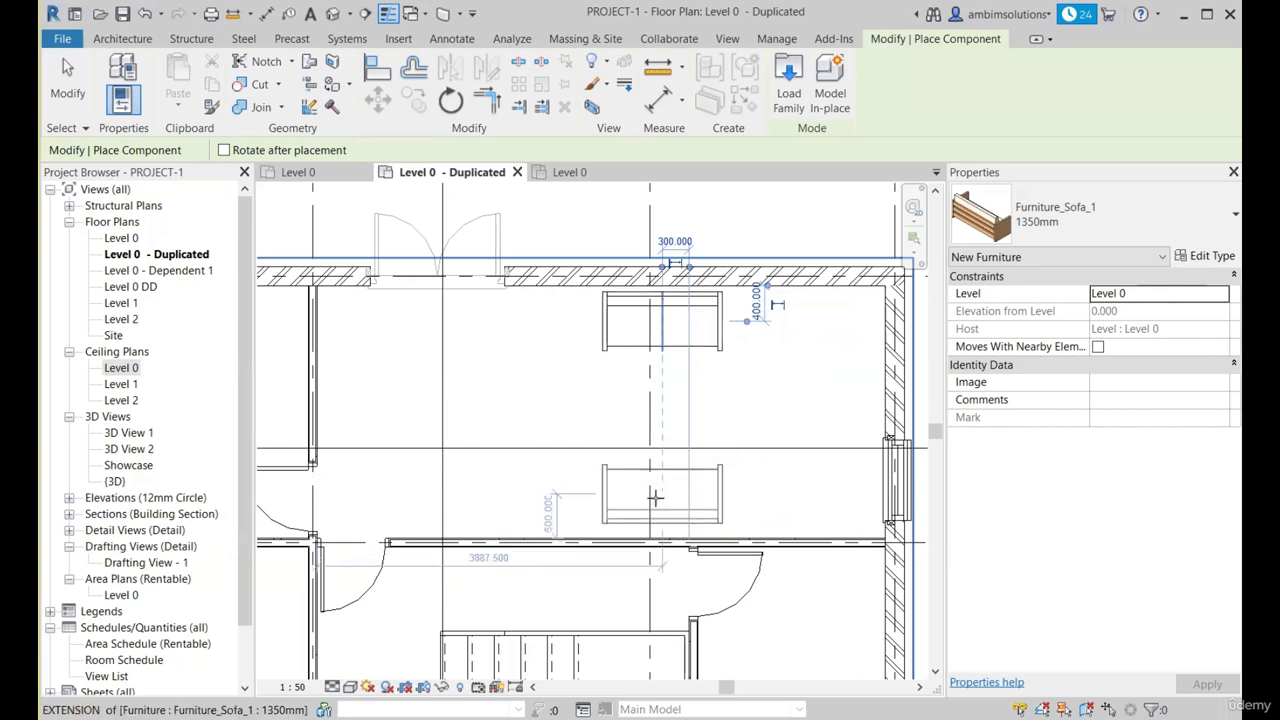
click(647, 500)
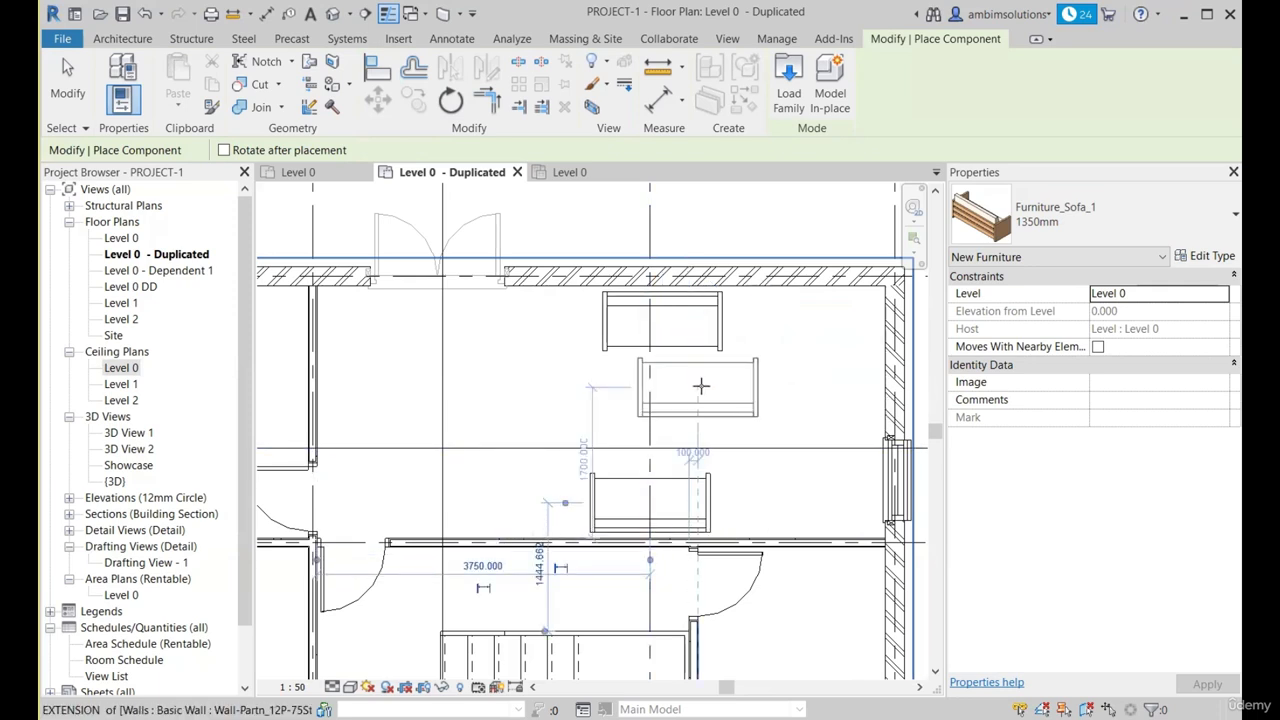
key(Escape)
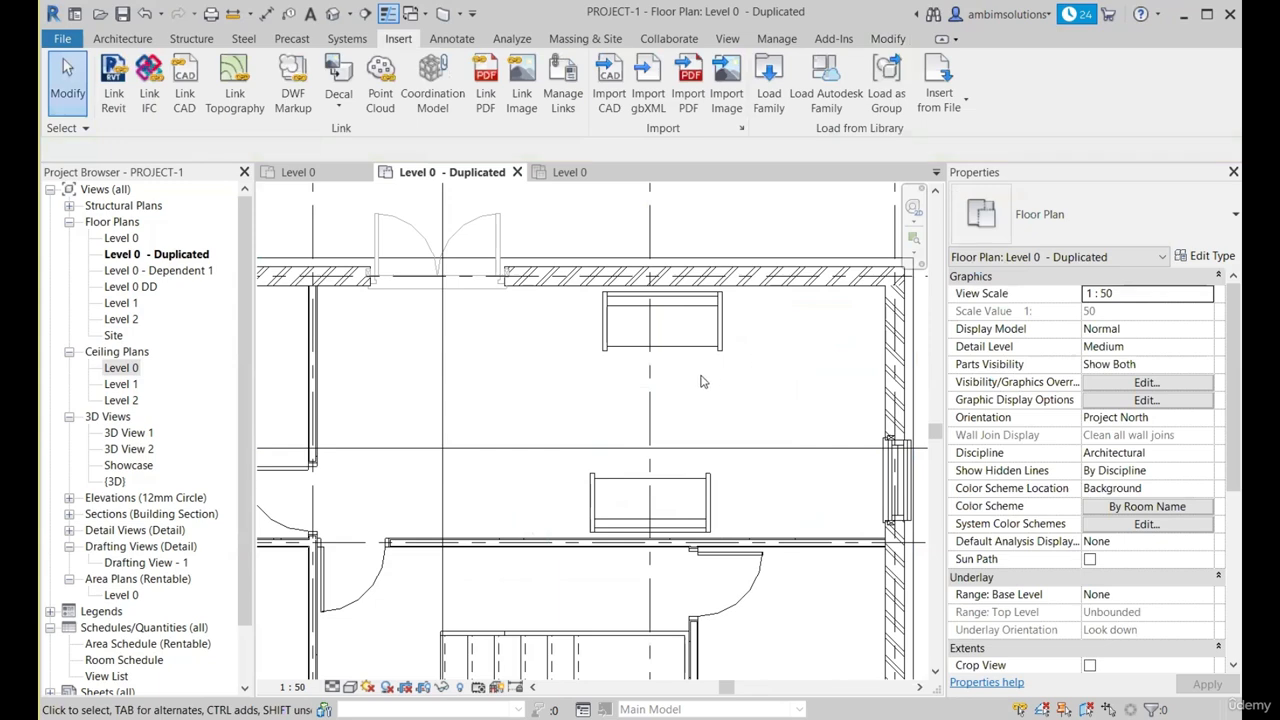
Step: Start loading another family and preview the desk, dining, student and office chairs in the Seating folder
scroll(706, 377, down, 1)
click(769, 92)
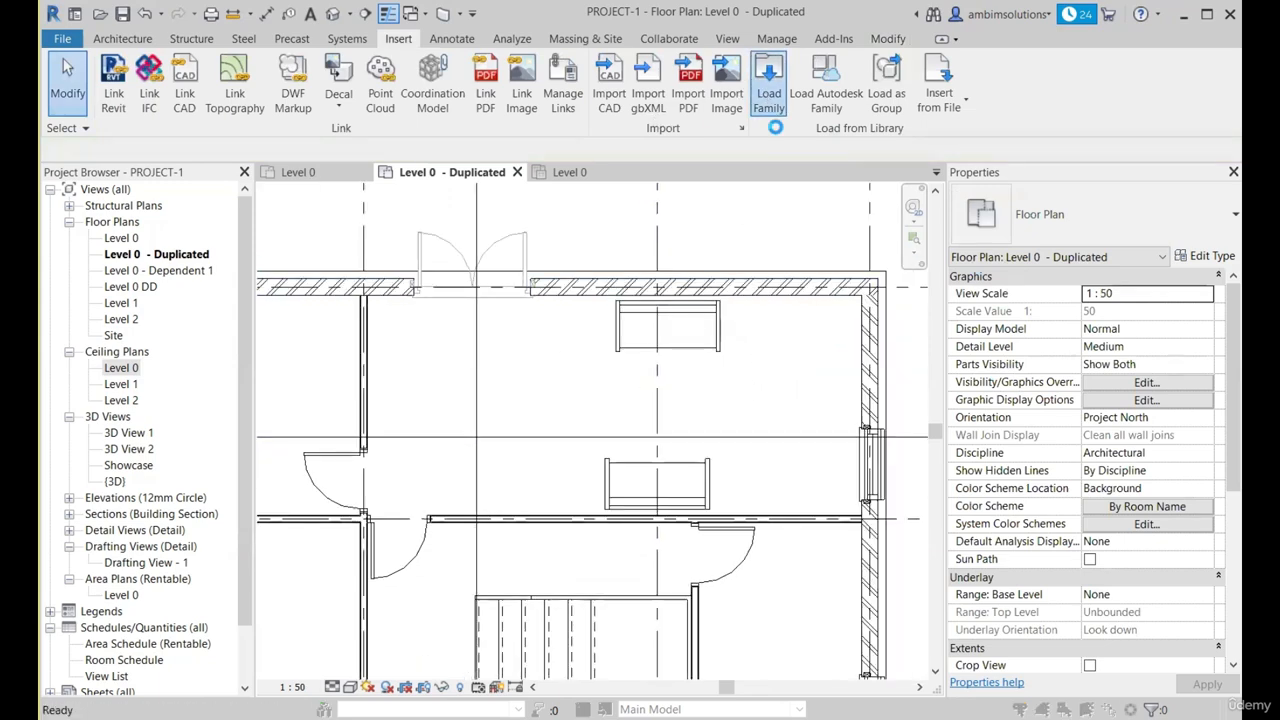
click(618, 347)
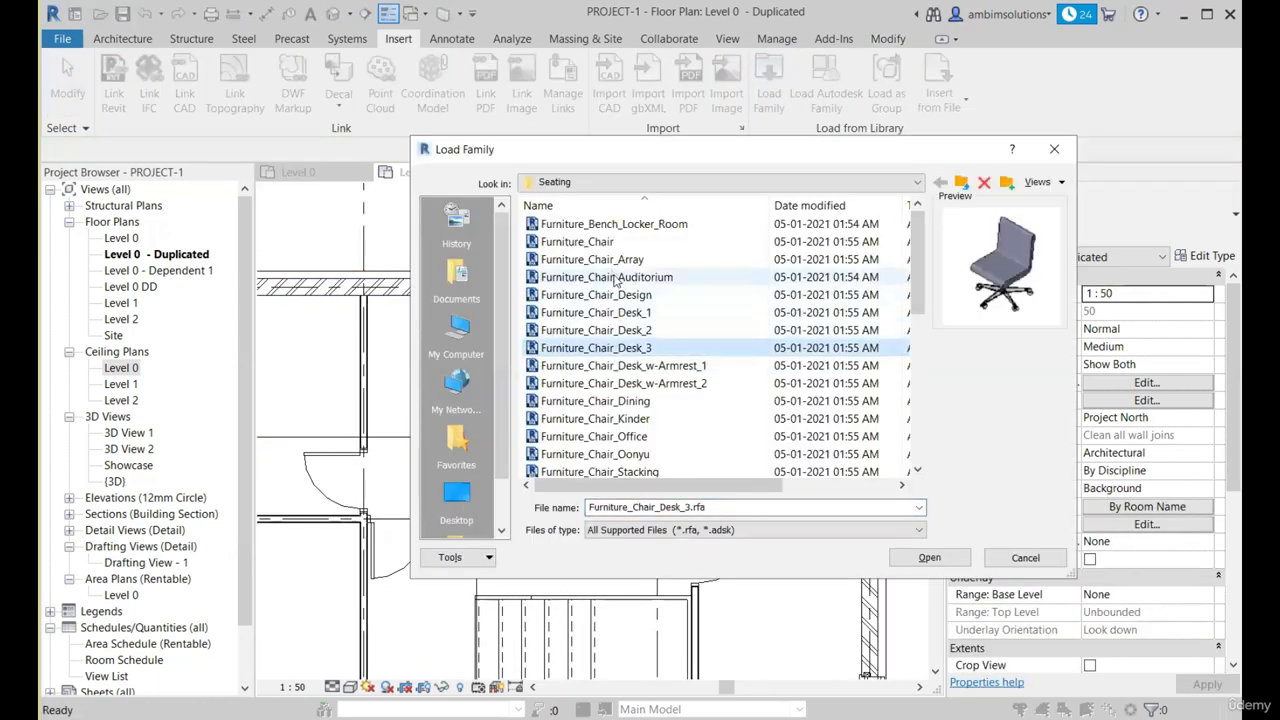
click(600, 401)
scroll(610, 380, down, 2)
click(612, 383)
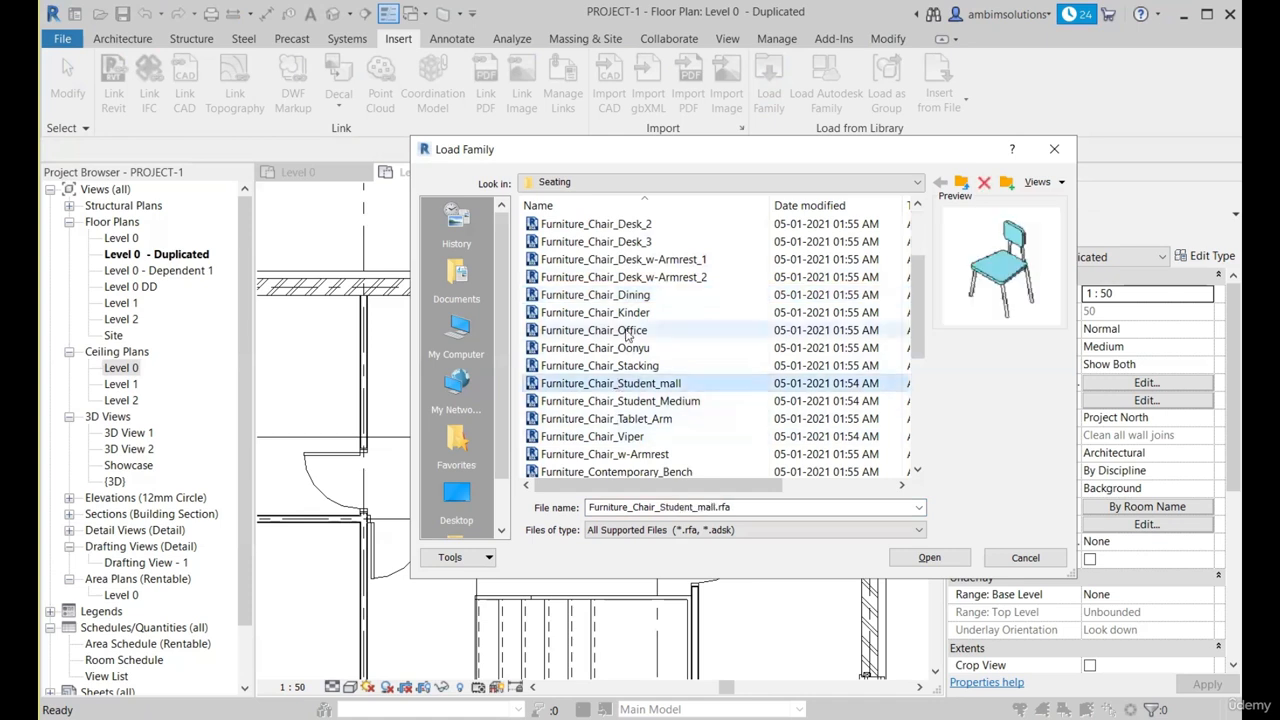
click(627, 333)
Step: Compare the contemporary seating, crescent sofa and couch families and load Furniture_Couch_Viper into the project
scroll(640, 355, down, 1)
click(646, 367)
click(630, 385)
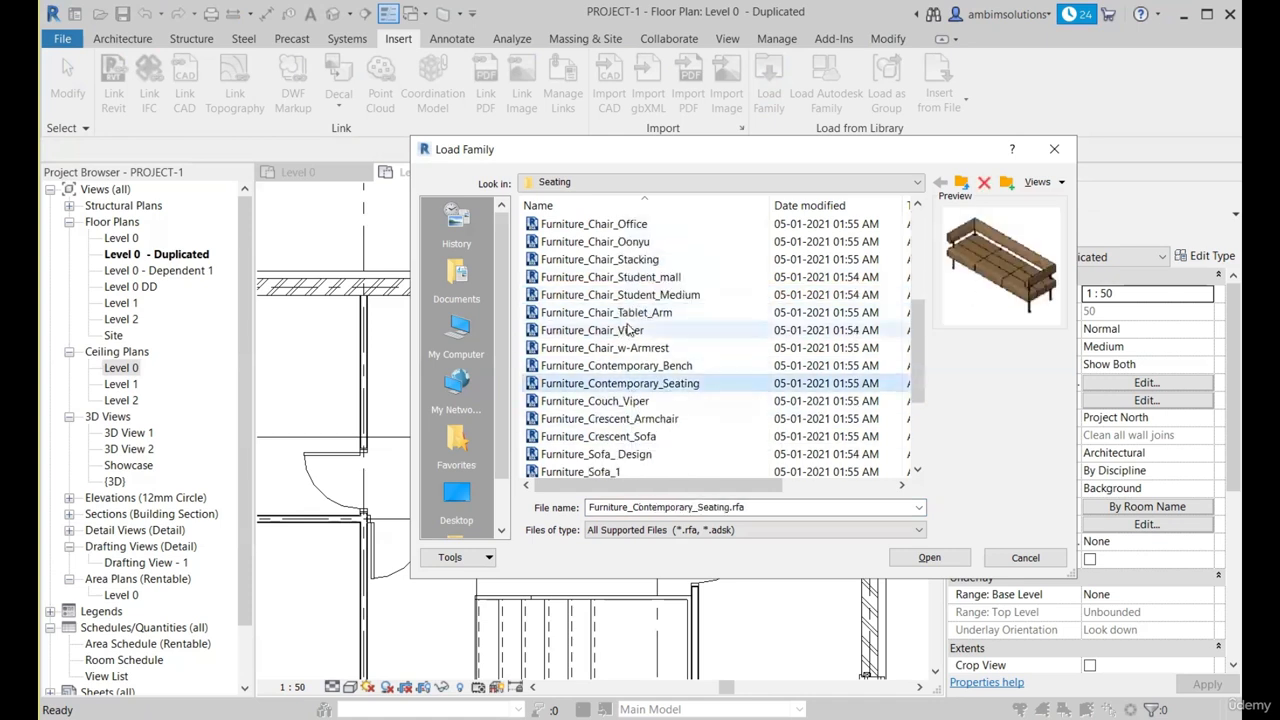
scroll(630, 390, down, 1)
click(620, 382)
click(620, 350)
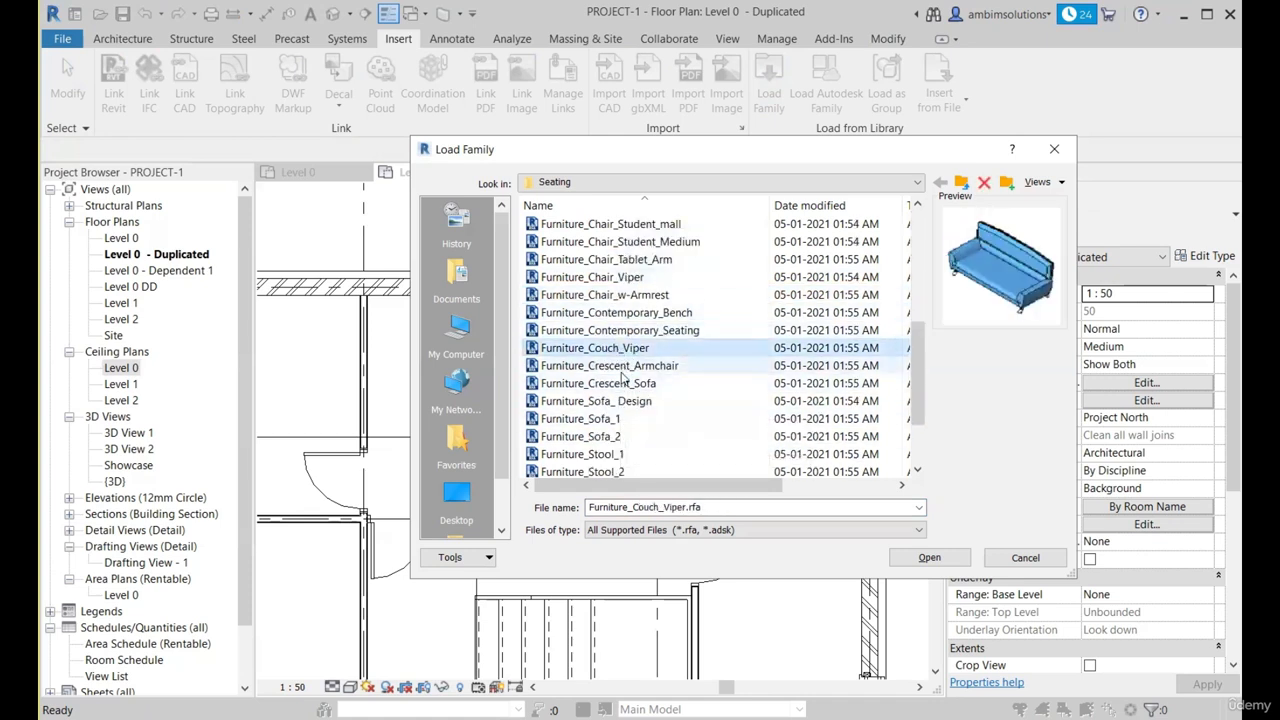
click(944, 561)
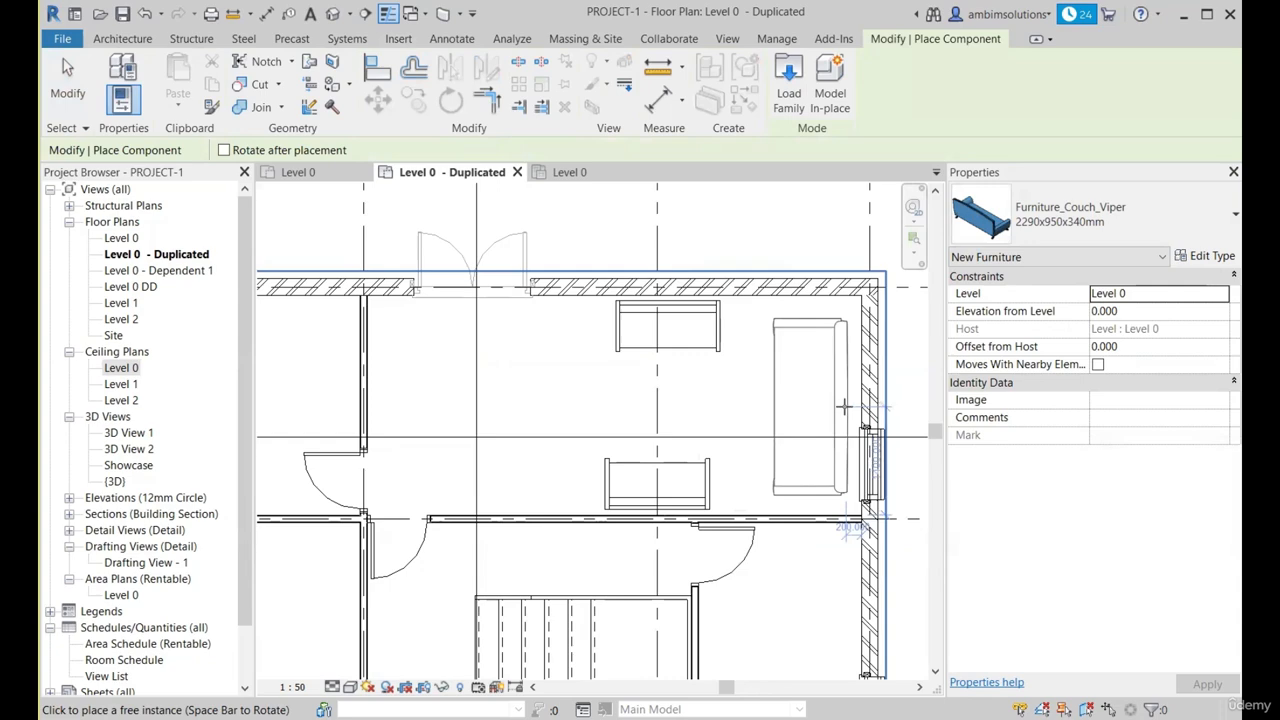
Step: Place the 2290x950x340mm Viper couch vertically along the room's right exterior wall, with its back to the wall
click(843, 406)
key(Escape)
key(Escape)
scroll(838, 399, down, 2)
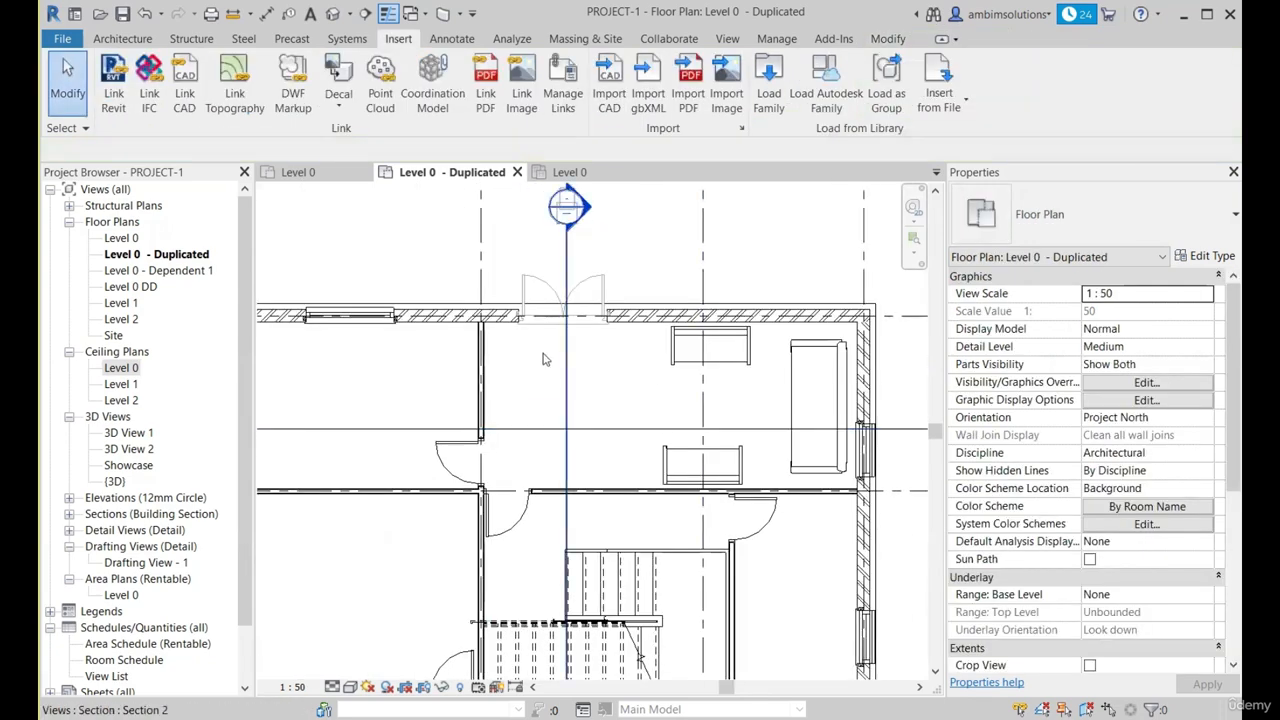
scroll(698, 356, down, 1)
middle_drag(698, 356, 771, 344)
scroll(771, 344, up, 2)
scroll(725, 362, down, 2)
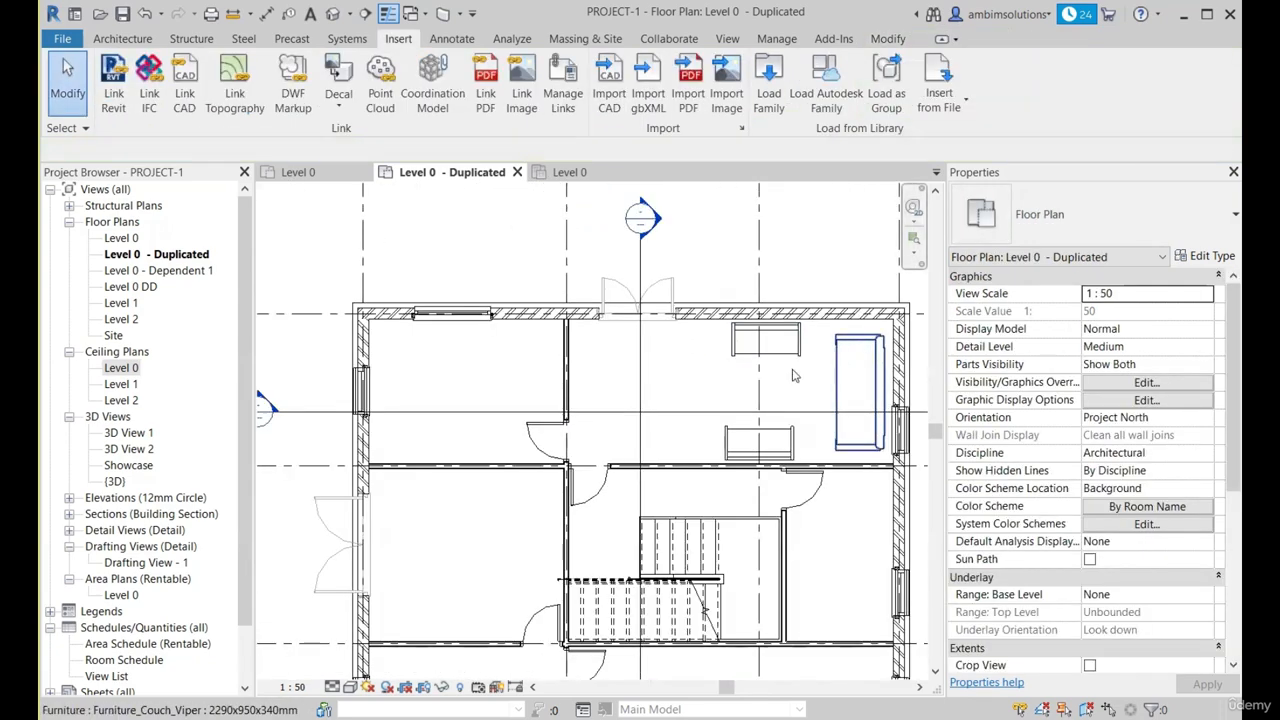
scroll(793, 376, up, 2)
scroll(793, 376, down, 1)
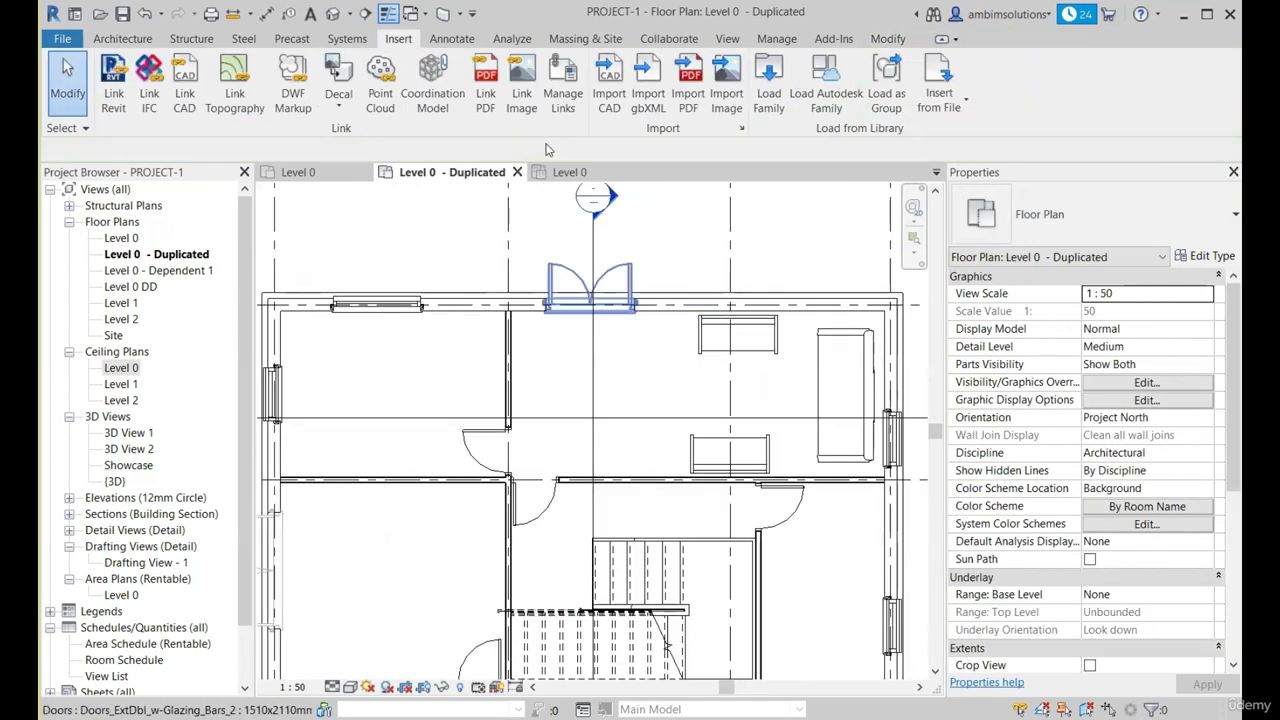
Step: Start loading another family and open the Tables folder inside the Furniture library folder
click(772, 100)
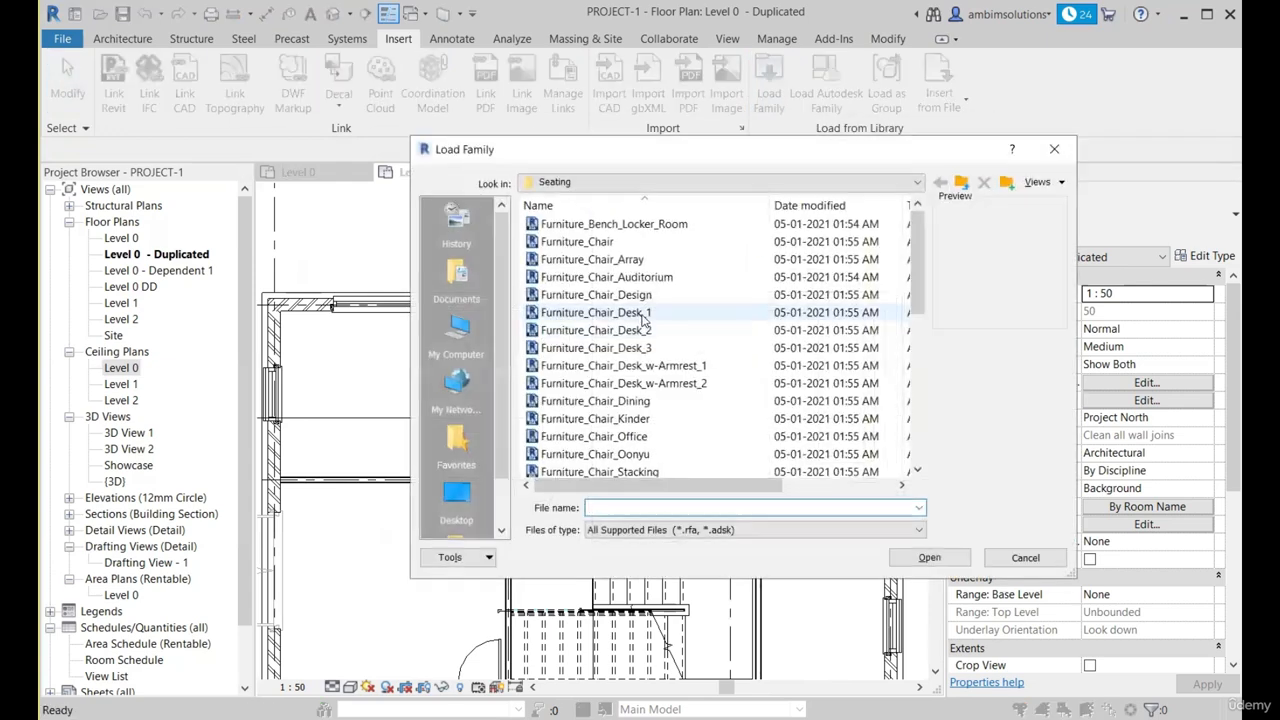
click(660, 296)
key(BackSpace)
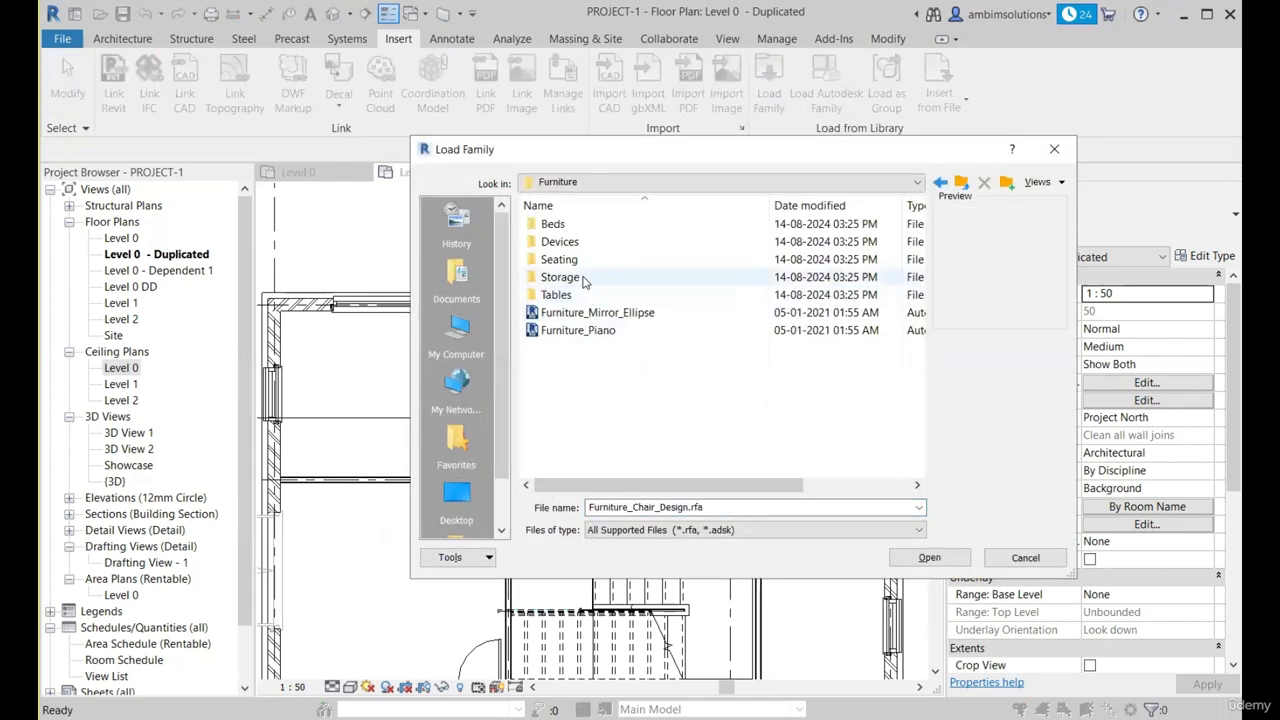
drag(649, 168, 579, 200)
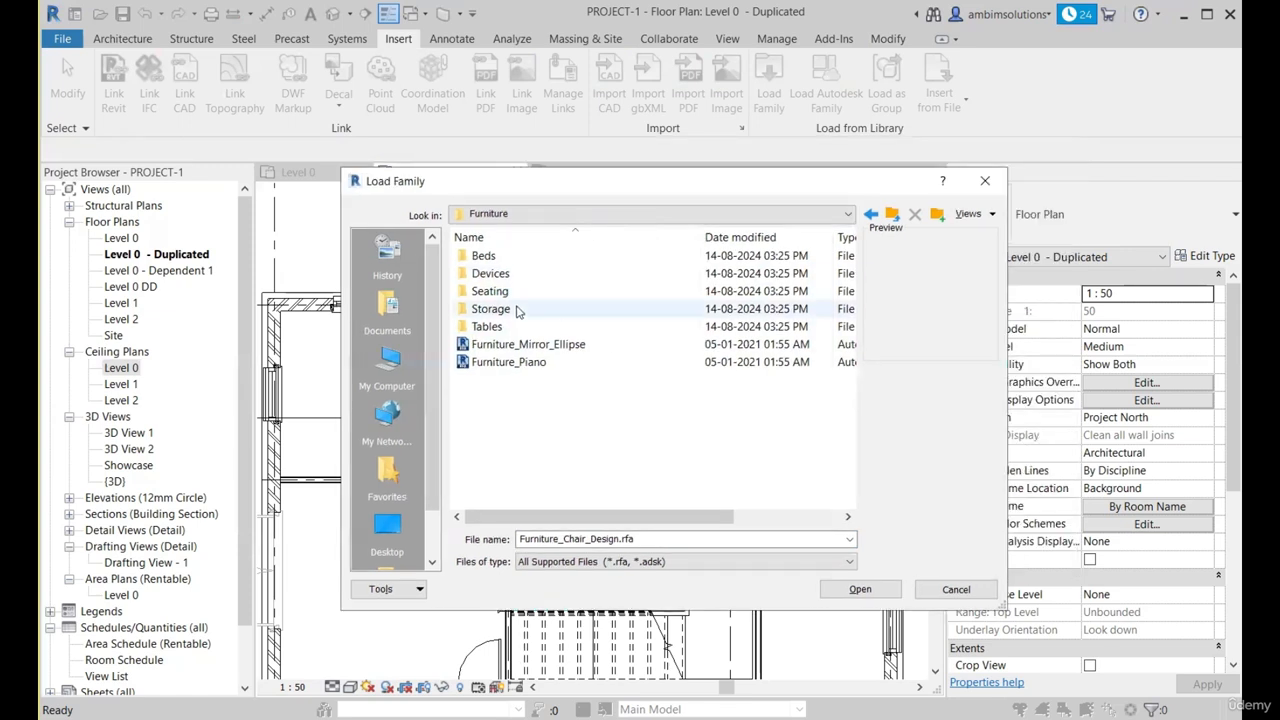
double_click(486, 326)
Step: Preview the credenza and desk families in the Tables folder, including the executive, reception, unit and L-shape desks
click(507, 273)
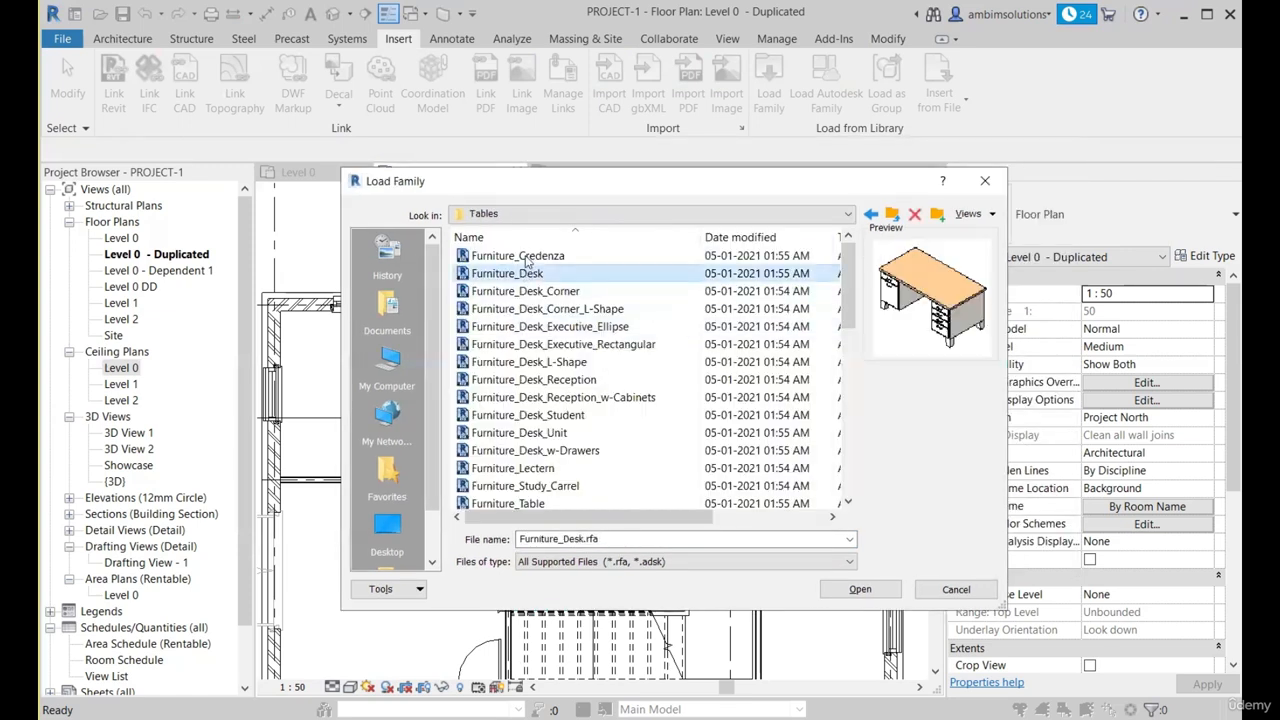
click(517, 256)
click(549, 326)
click(541, 384)
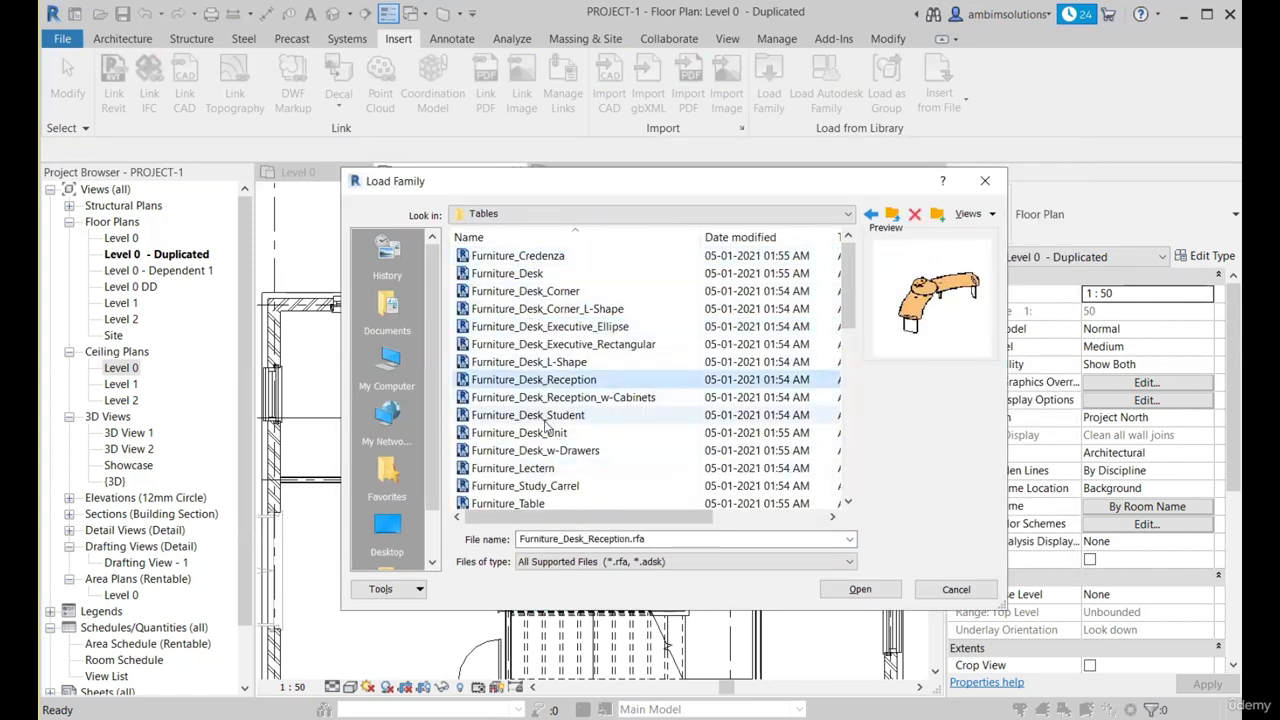
click(540, 432)
click(553, 362)
scroll(553, 362, down, 1)
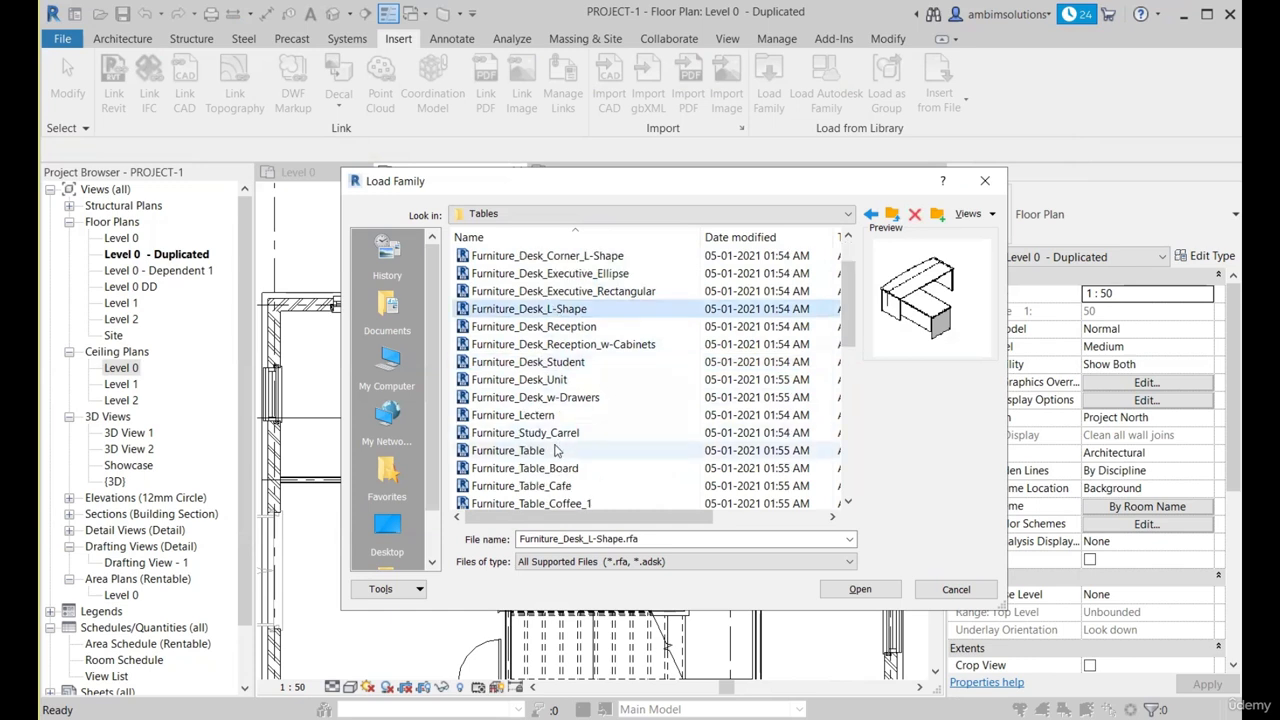
Step: Compare the standard, cafe and coffee table families and load Furniture_Table_Coffee_3 into the project
click(508, 450)
click(521, 486)
scroll(533, 444, down, 2)
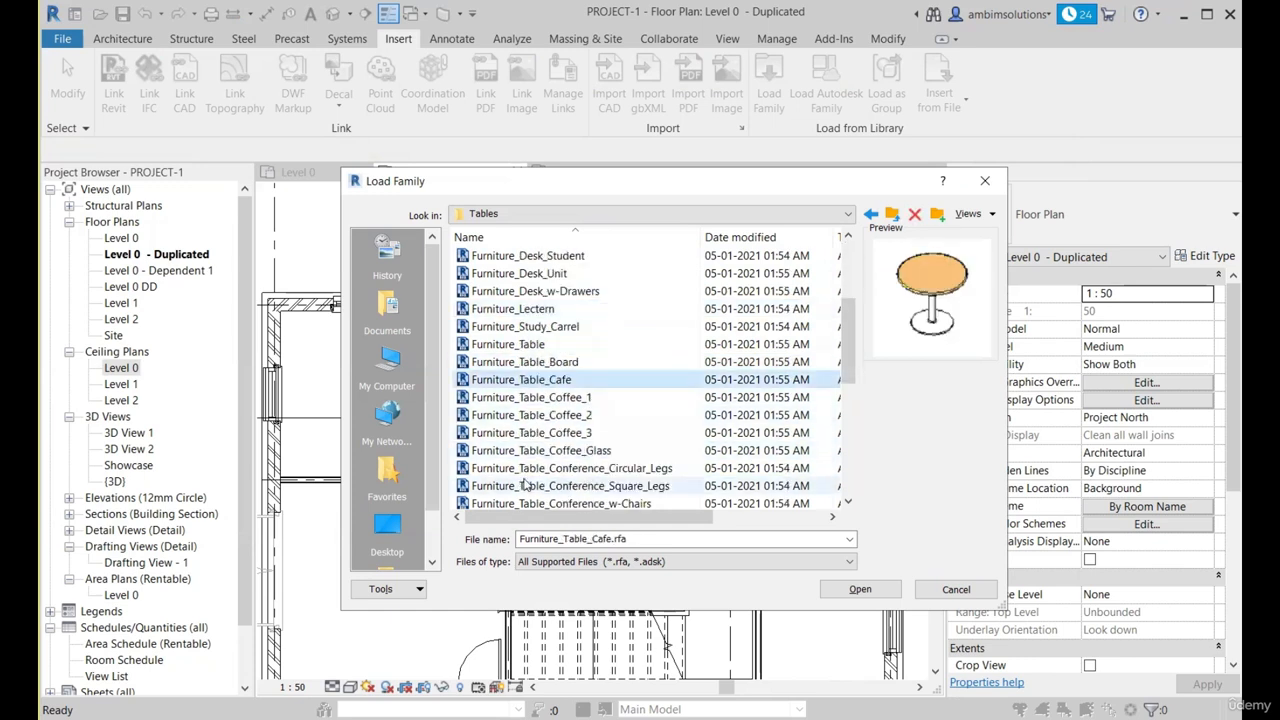
click(545, 450)
click(560, 436)
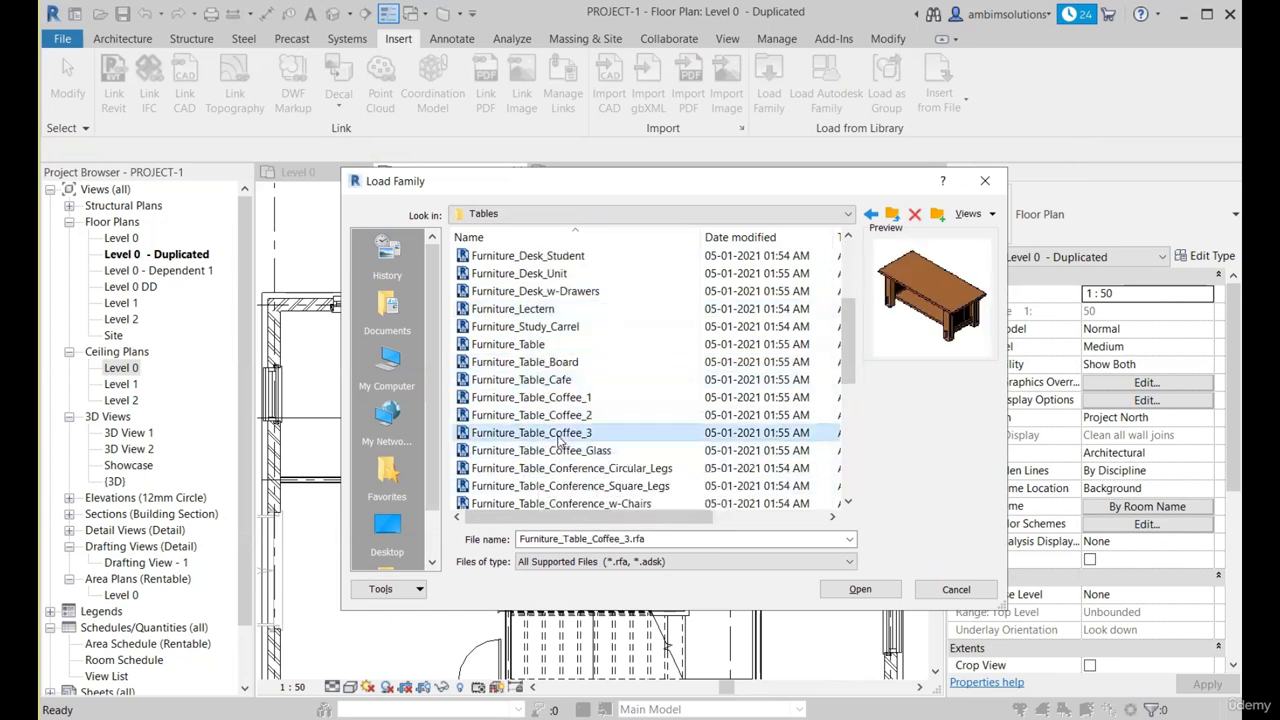
click(859, 590)
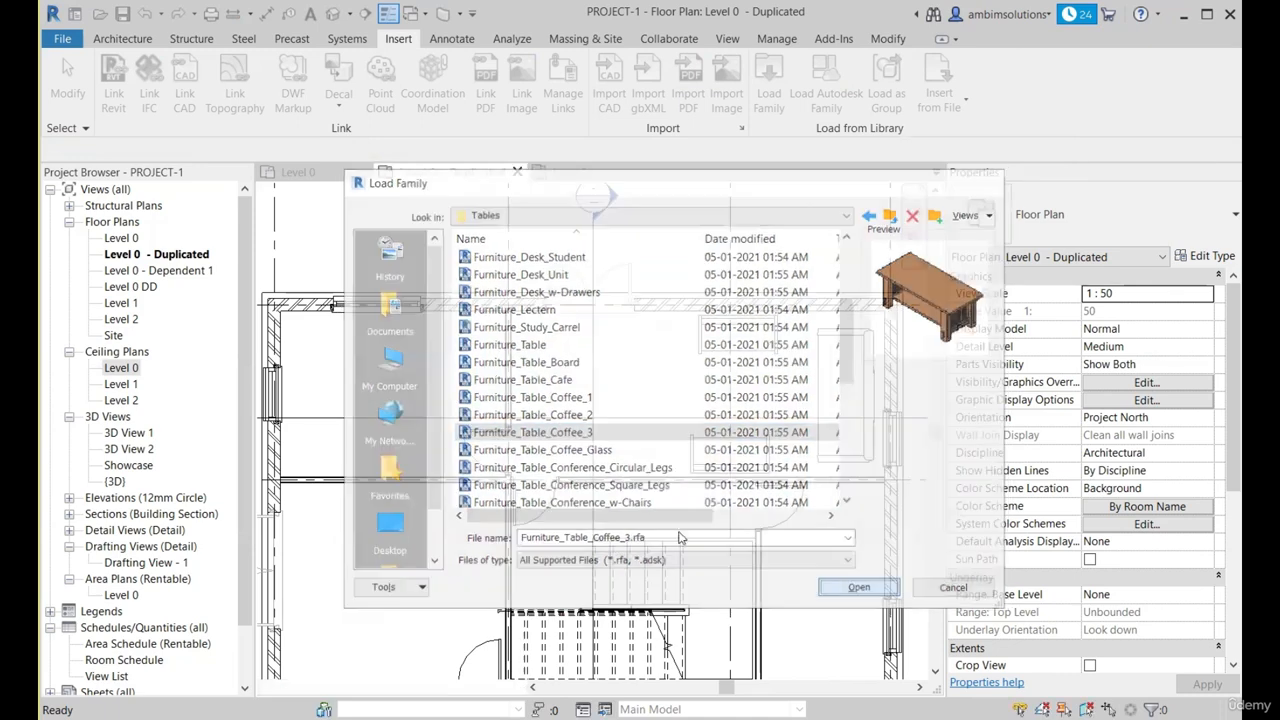
Step: Place the 1120x510x430mm Furniture_Table_Coffee_3 between the two facing sofas, aligned with the upper sofa's centre
scroll(730, 400, up, 2)
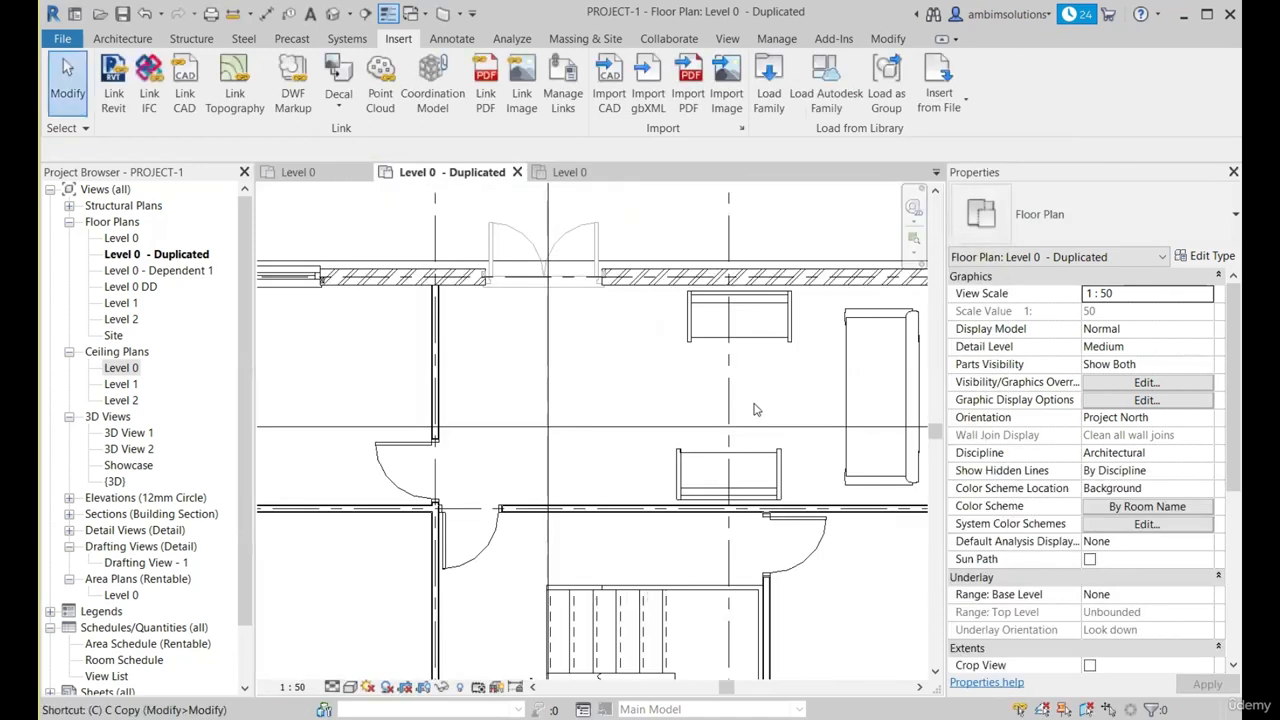
key(m)
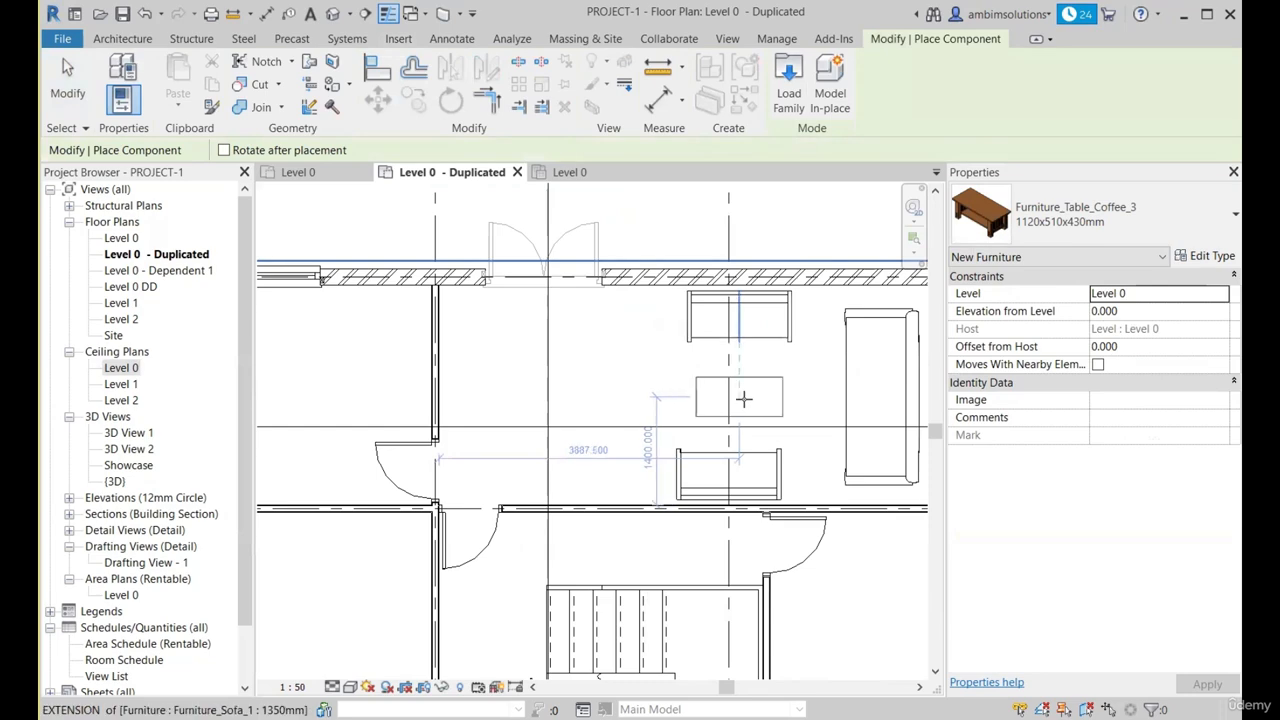
click(742, 400)
key(Escape)
key(Escape)
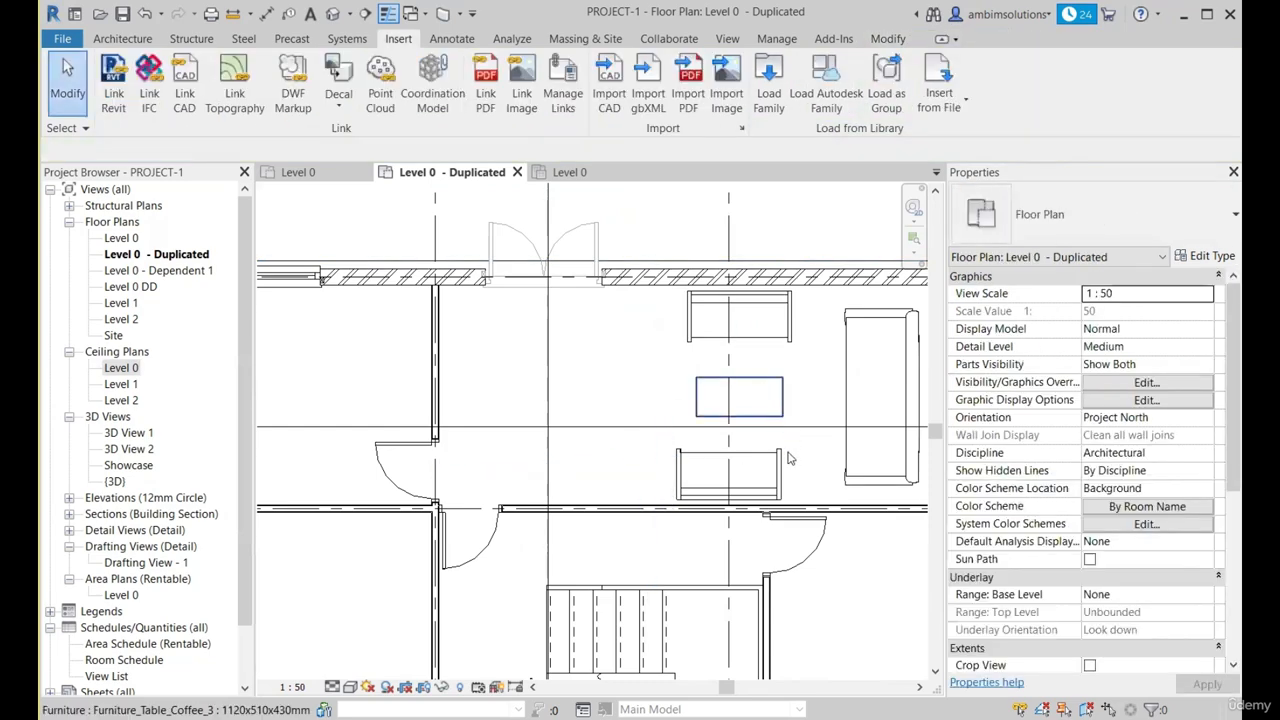
Step: Nudge the coffee table in small increments until it sits slightly lower between the two facing sofas
click(775, 410)
scroll(760, 405, up, 2)
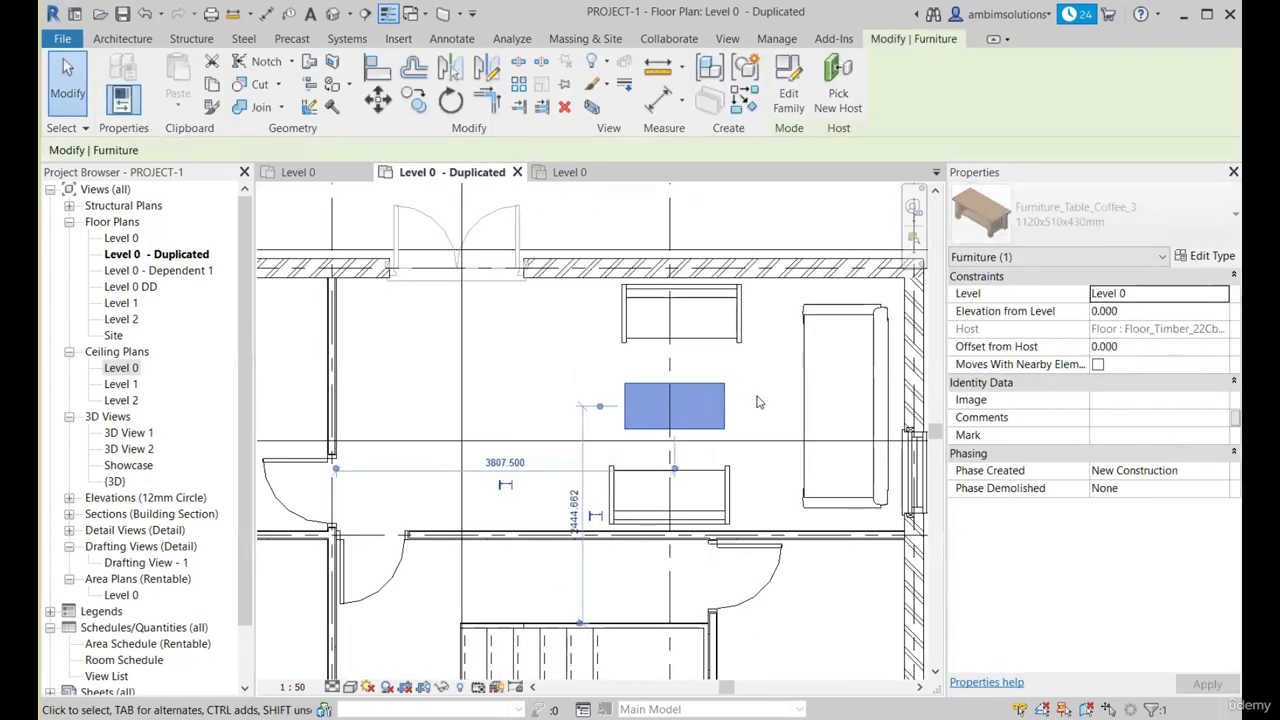
key(Up)
key(Down)
key(Down)
key(Up)
key(Up)
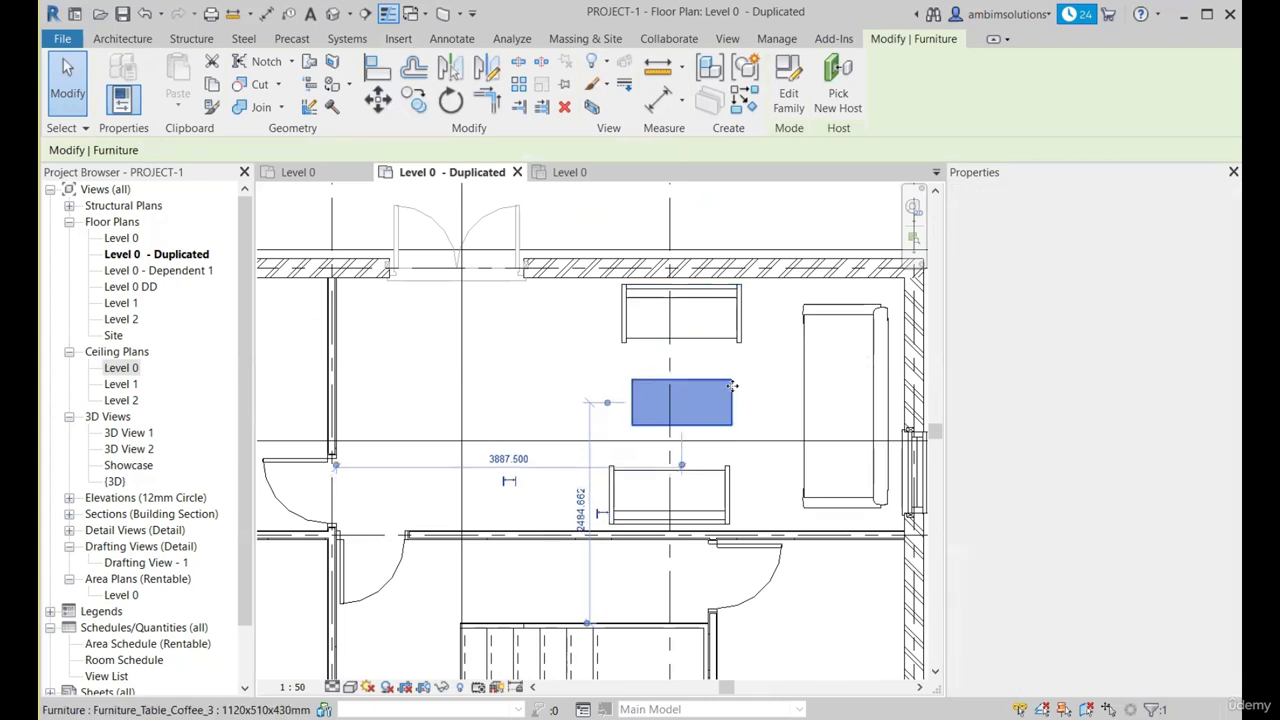
key(Down)
key(Down)
key(Left)
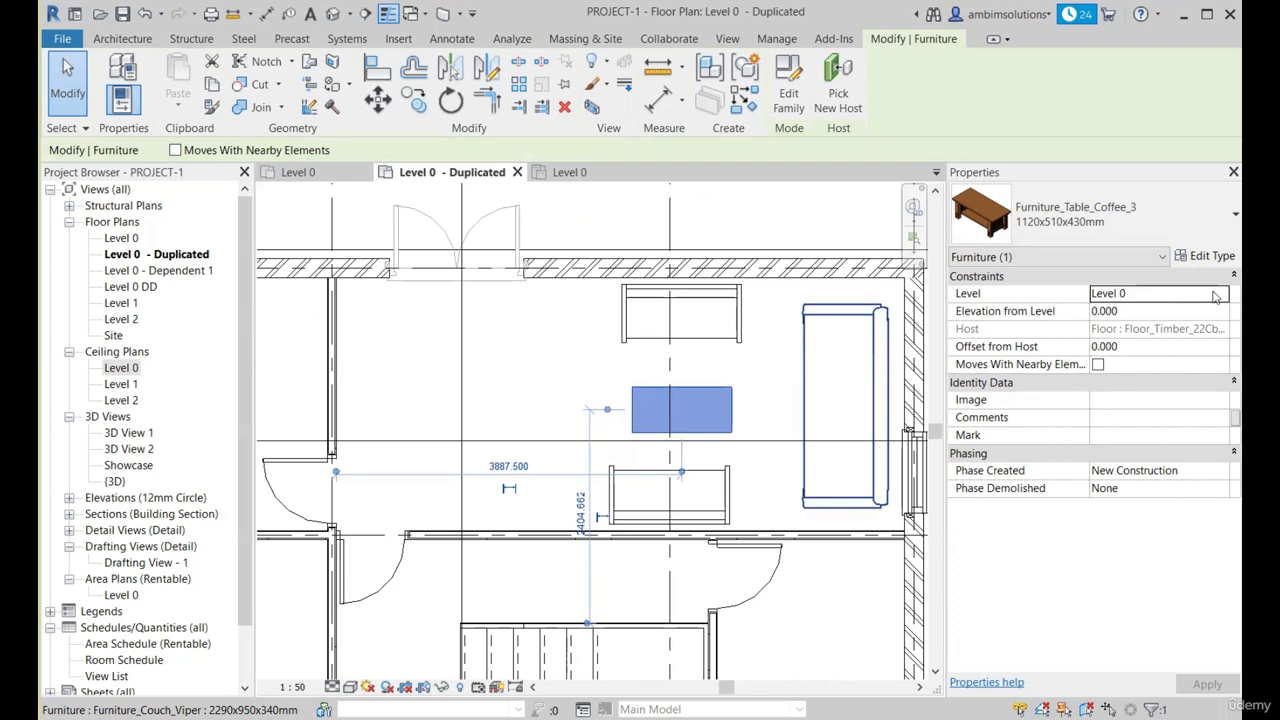
Step: Check the coffee table's Level and Elevation from Level constraints and clear the selection
scroll(732, 369, down, 2)
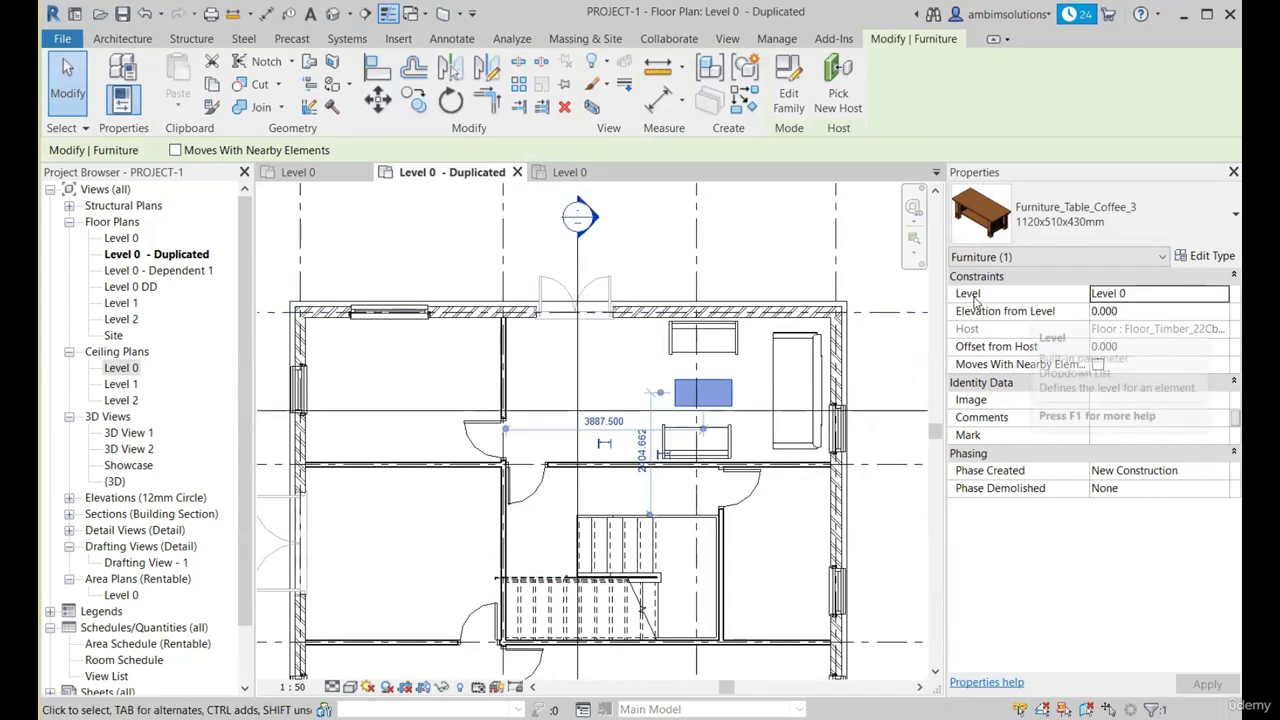
scroll(743, 395, up, 2)
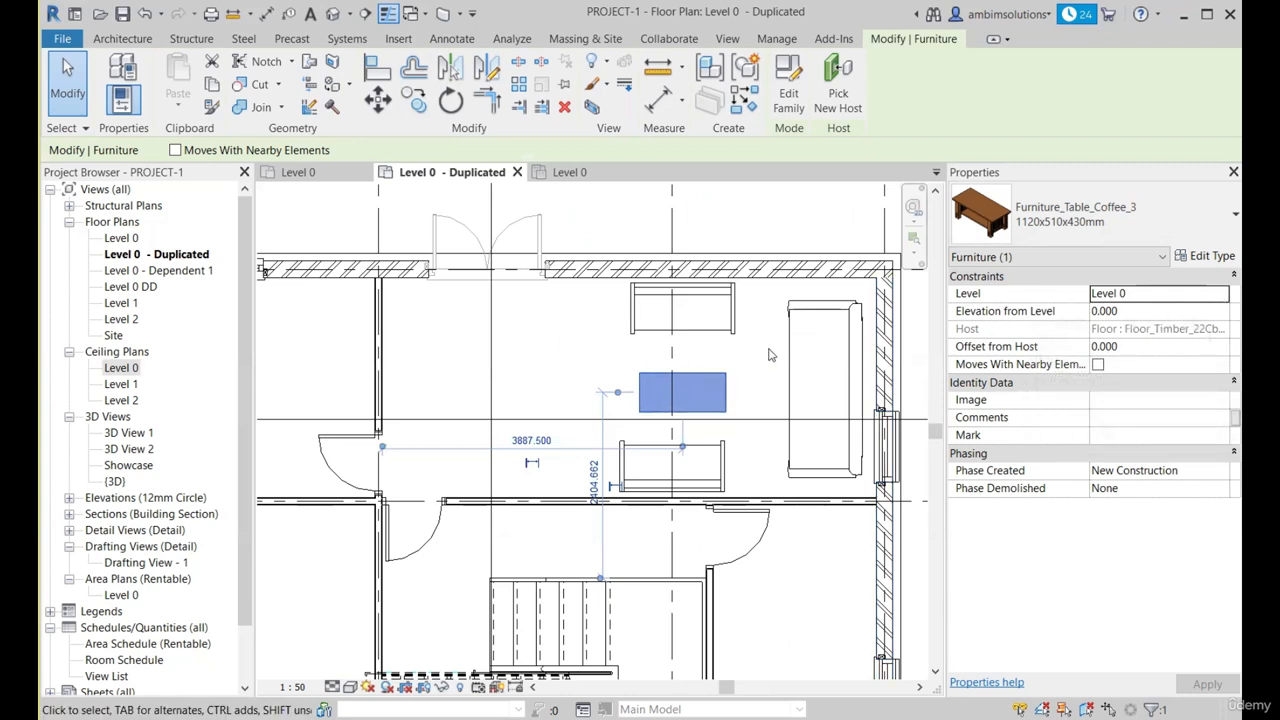
click(1143, 312)
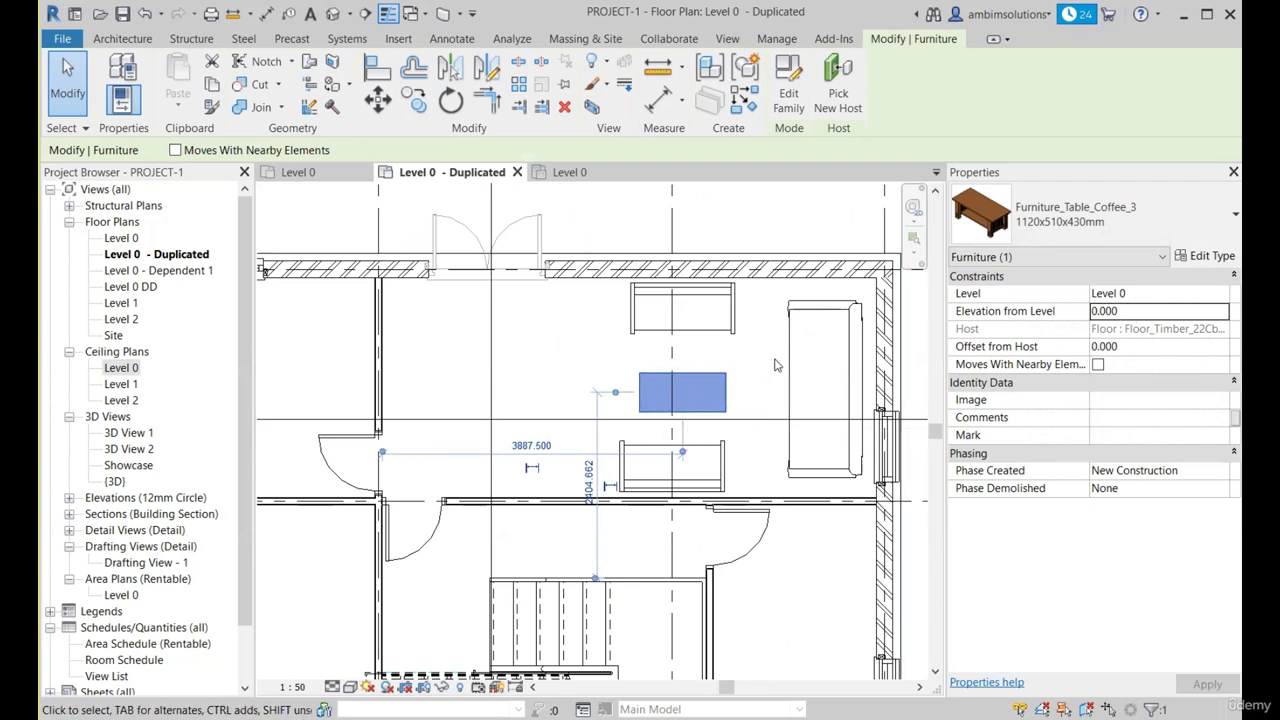
key(Escape)
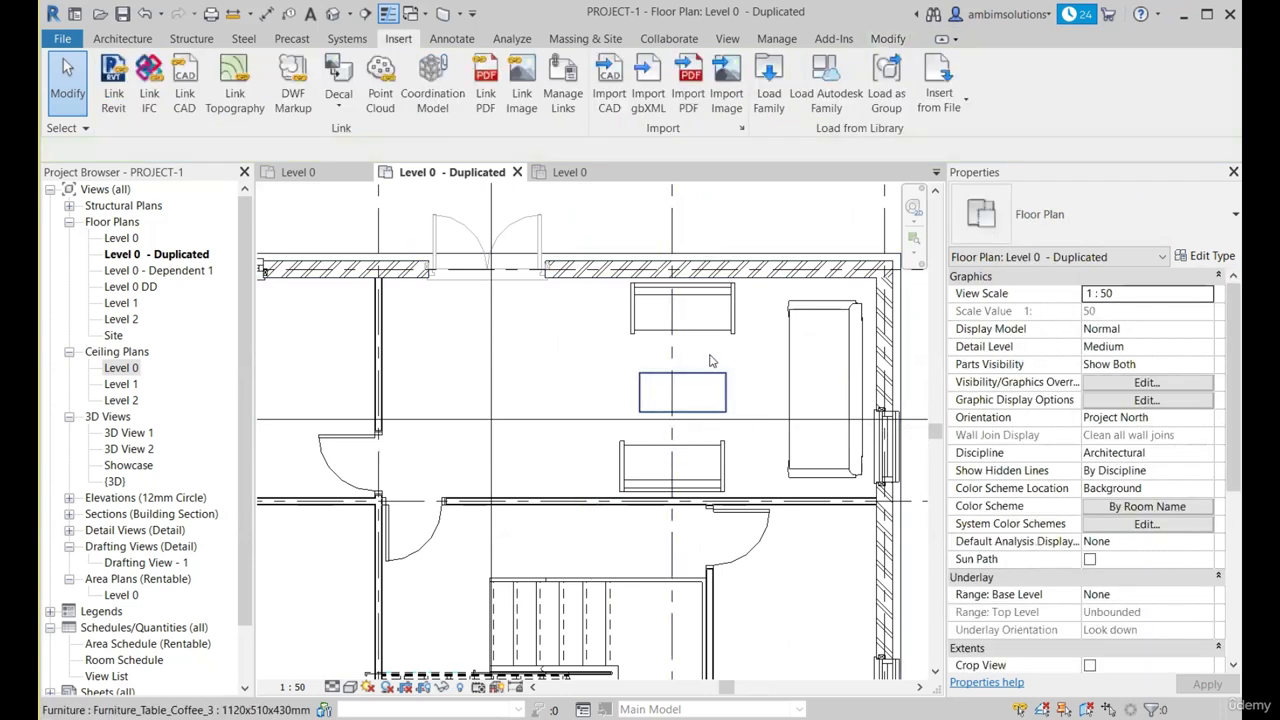
scroll(771, 373, down, 5)
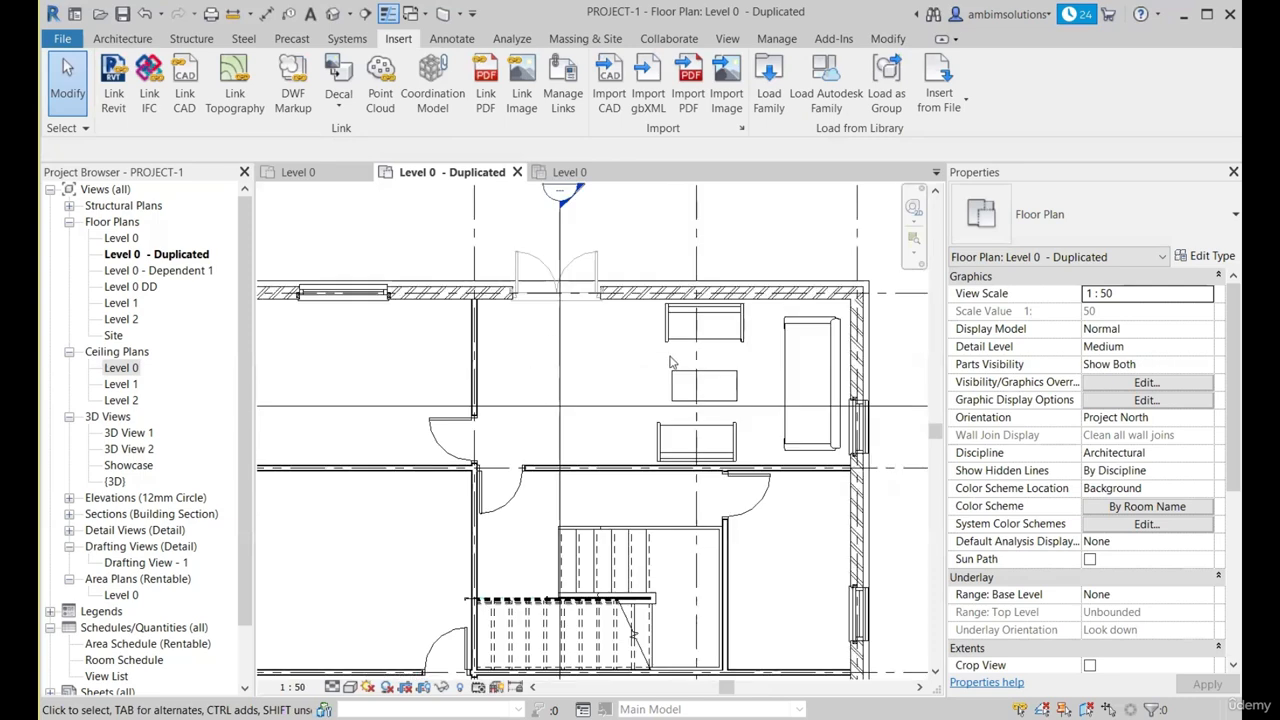
Step: Load the Furniture_Study_Carrel family from the Tables folder into the project
scroll(560, 366, up, 4)
scroll(560, 330, up, 2)
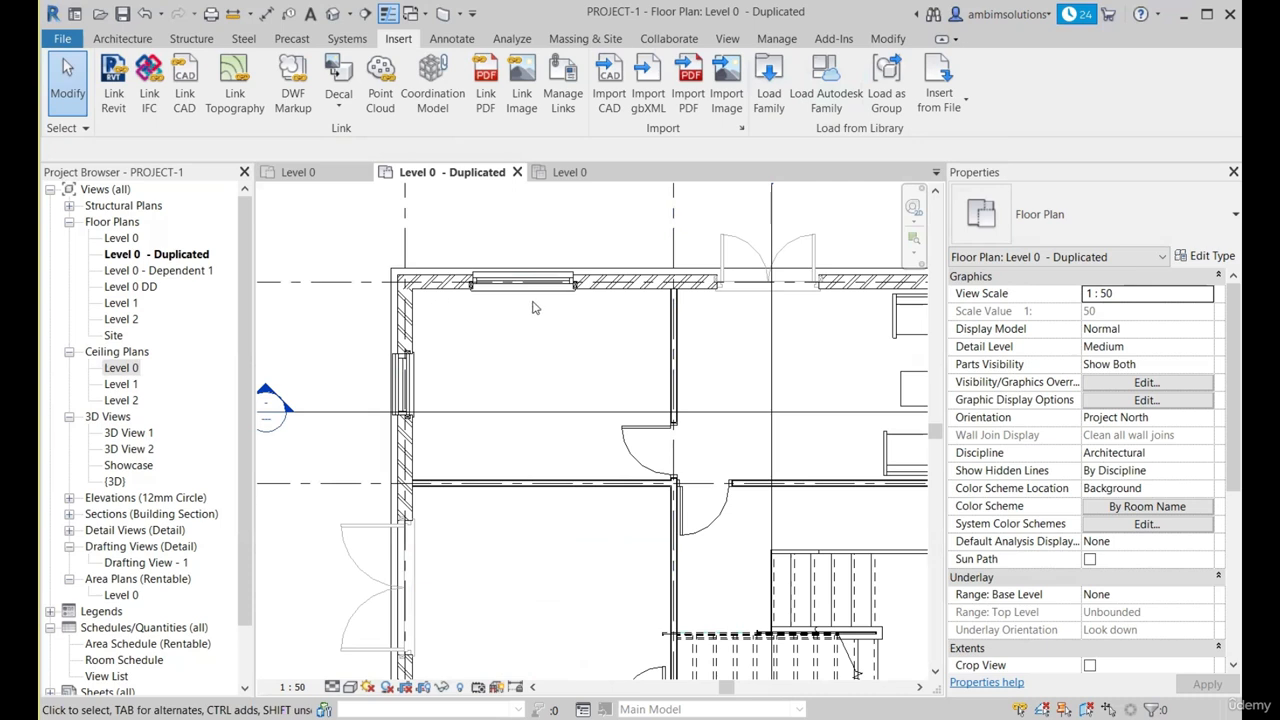
scroll(472, 361, down, 1)
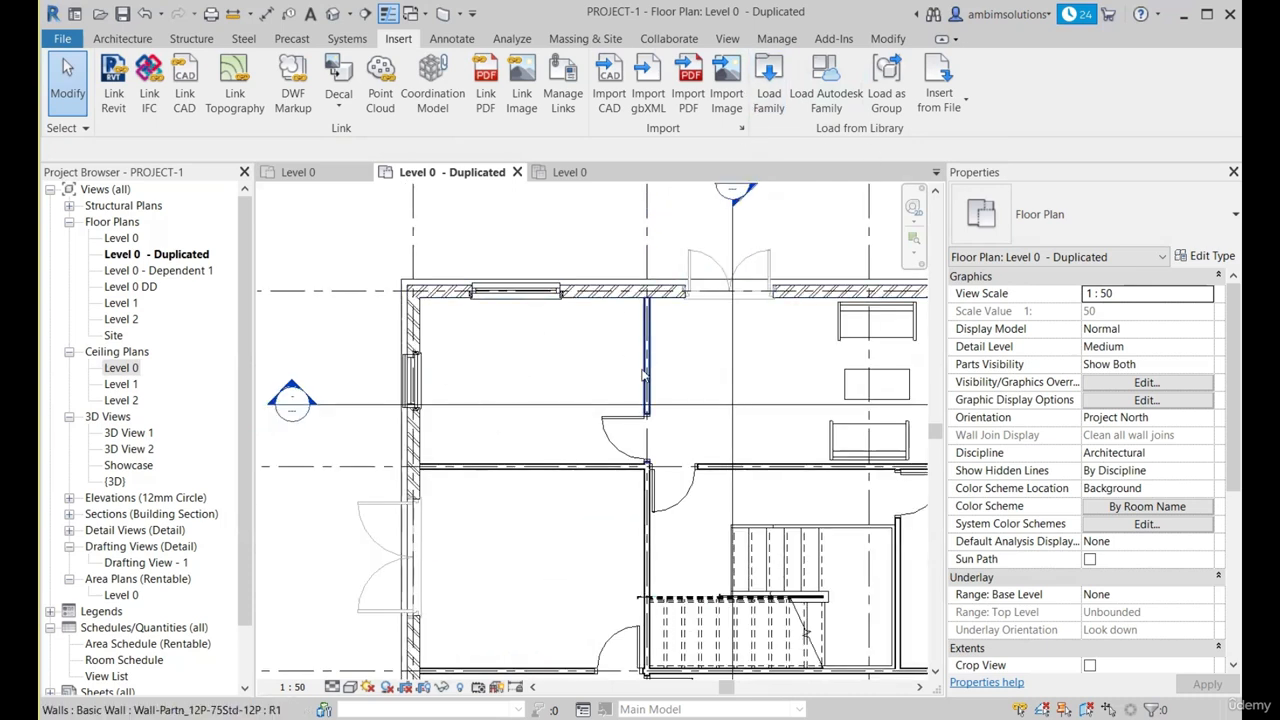
click(769, 93)
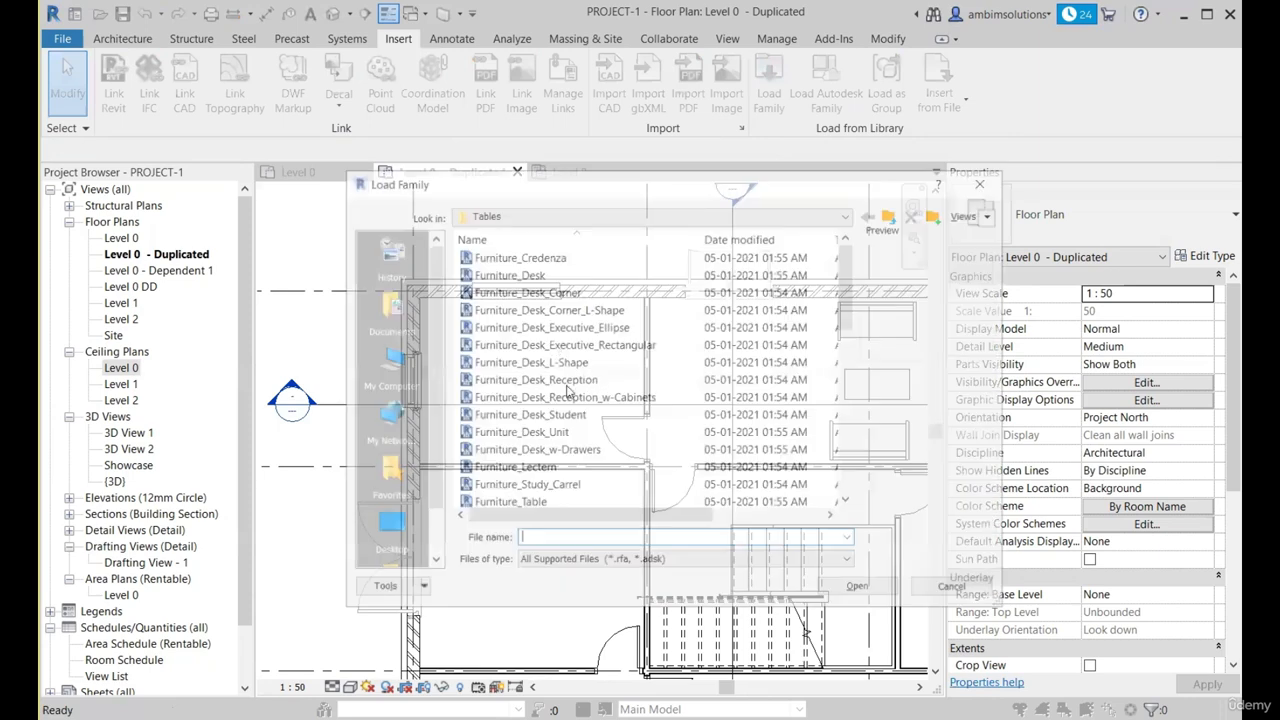
scroll(568, 400, down, 3)
scroll(568, 400, up, 3)
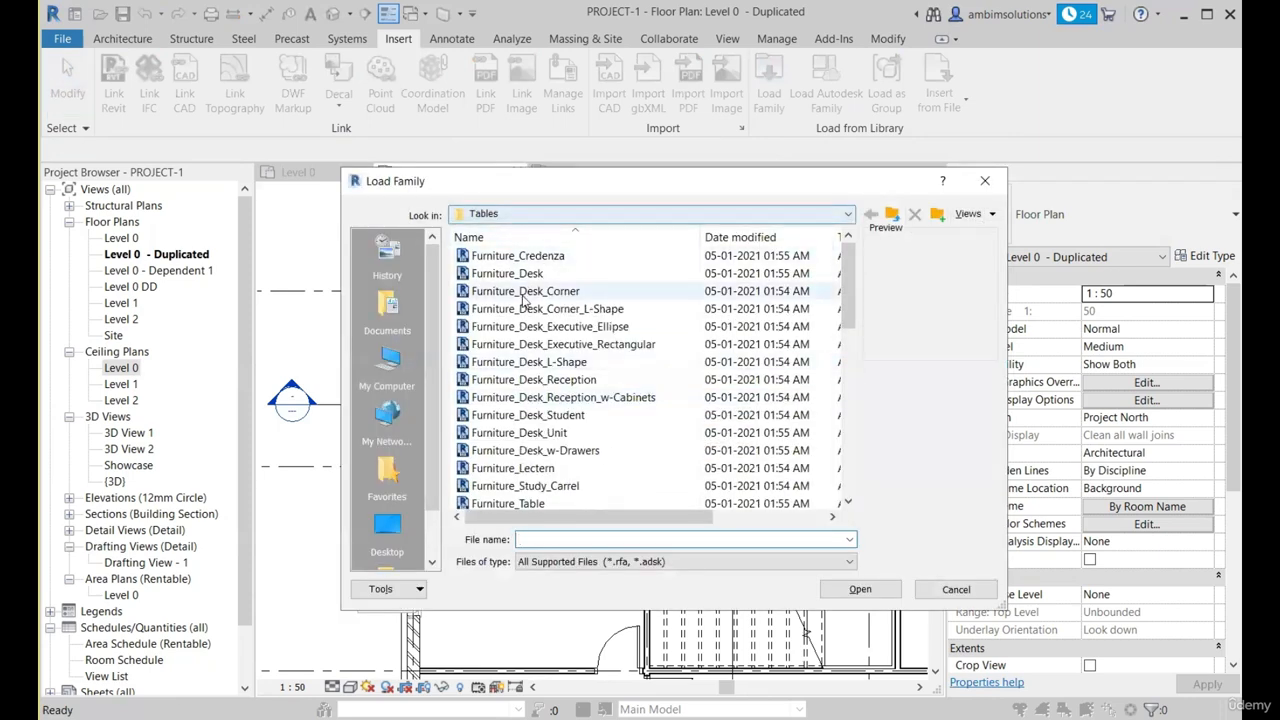
click(538, 486)
scroll(538, 486, down, 1)
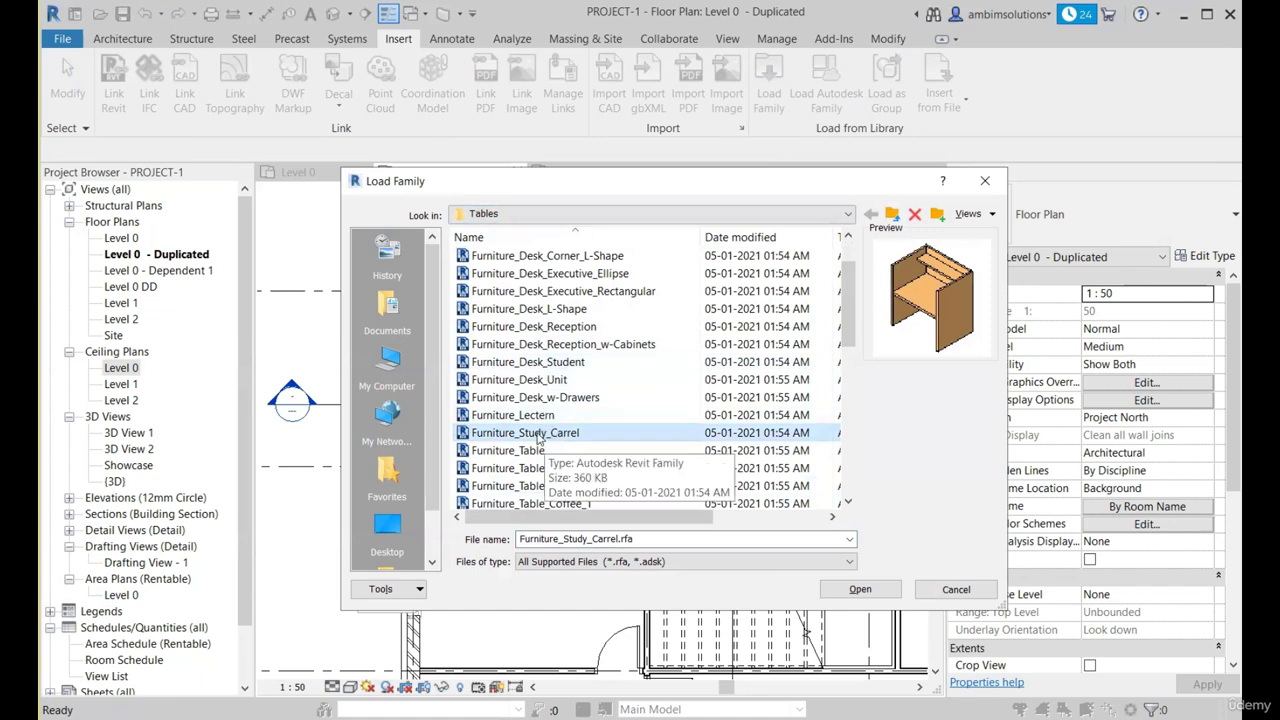
click(860, 590)
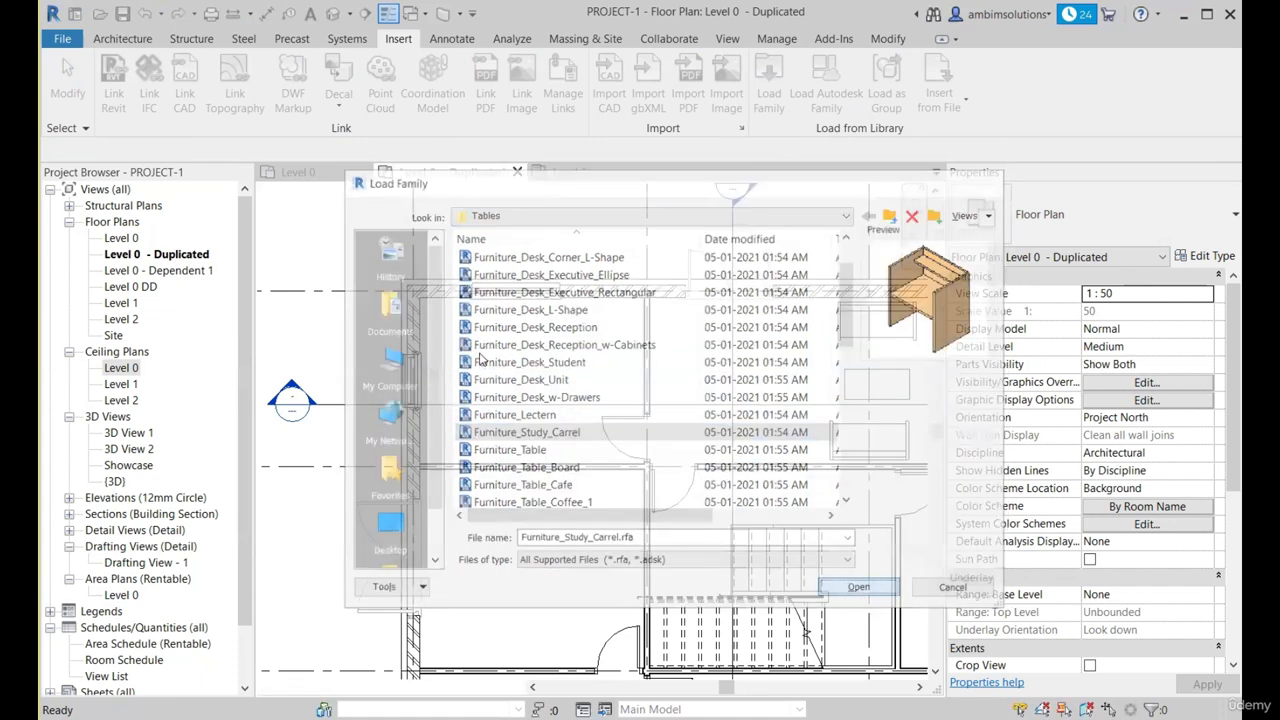
Step: Place a 1220x920x1360mm Furniture_Study_Carrel near the upper-right corner of the plan's upper-left room
key(m)
scroll(470, 340, up, 2)
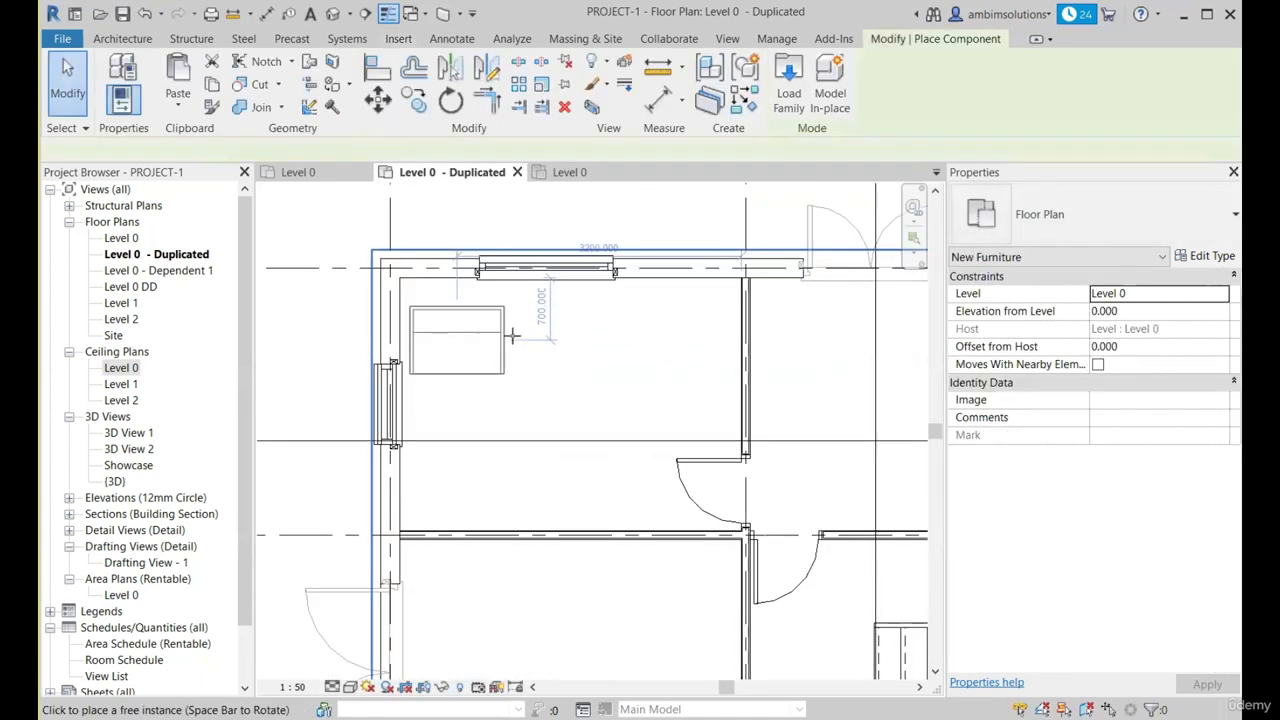
click(1127, 218)
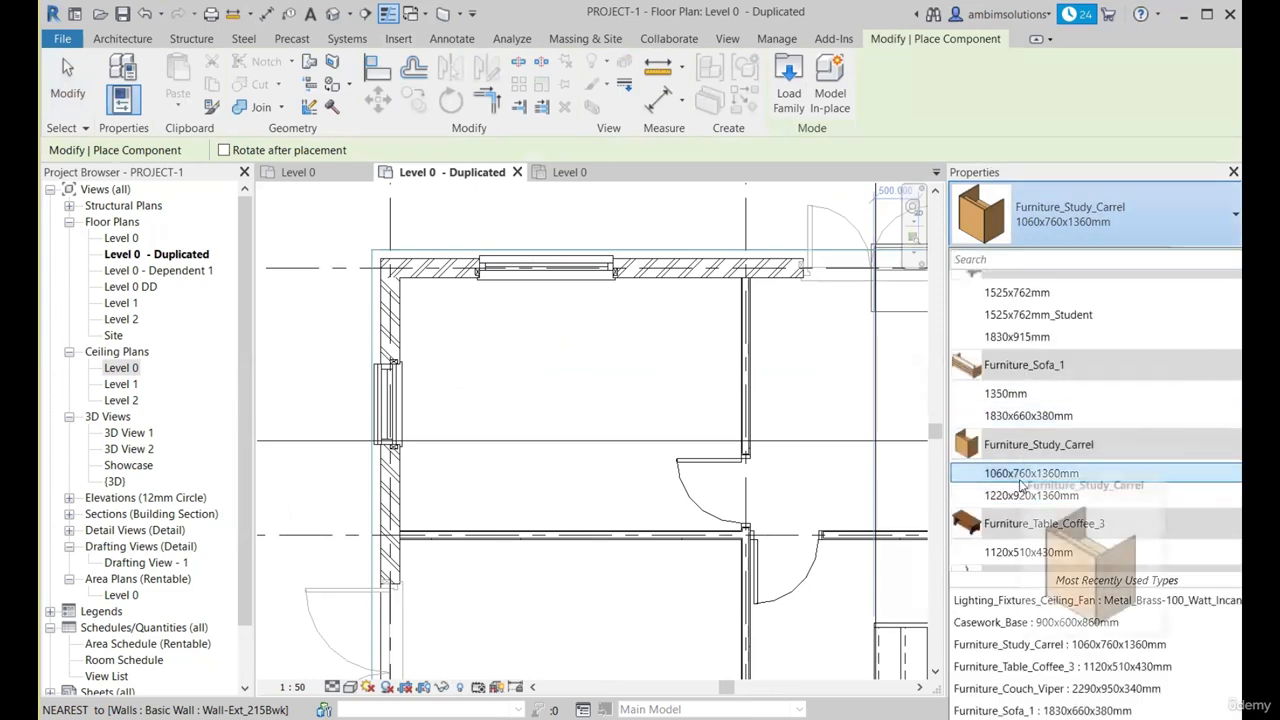
click(1038, 495)
scroll(455, 325, up, 1)
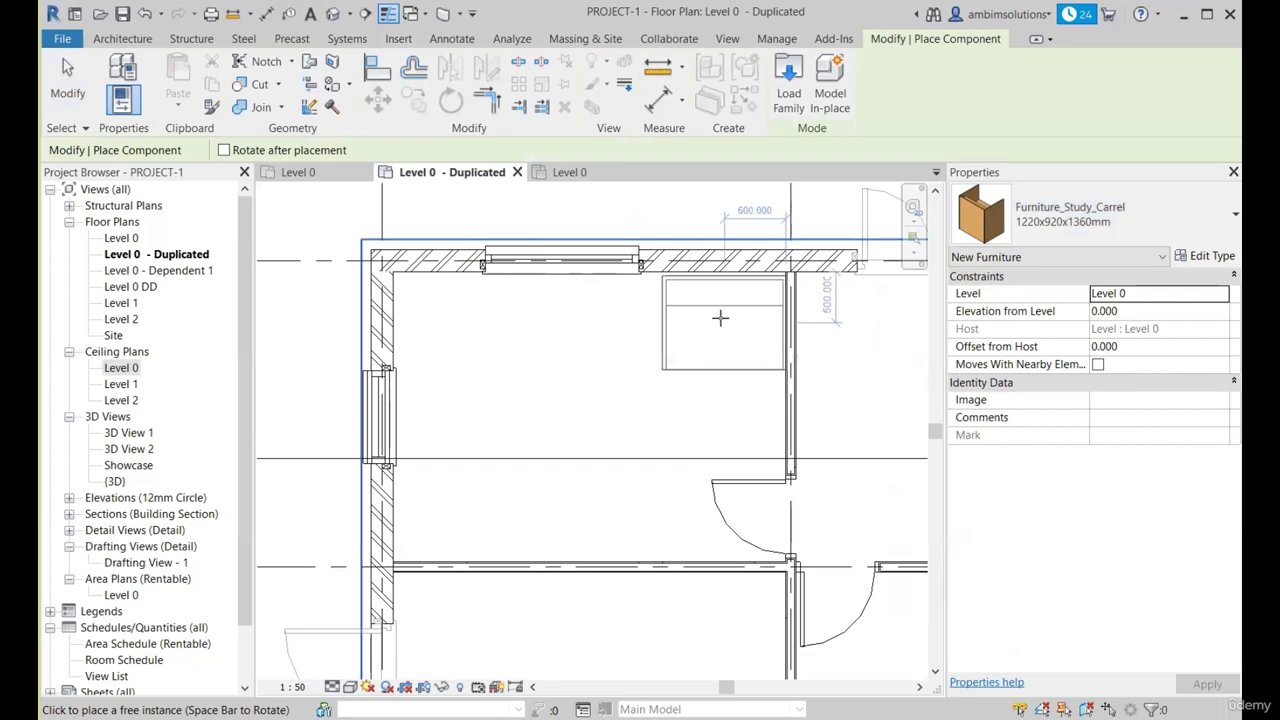
scroll(718, 325, up, 2)
click(717, 341)
key(Escape)
key(Escape)
scroll(712, 338, up, 2)
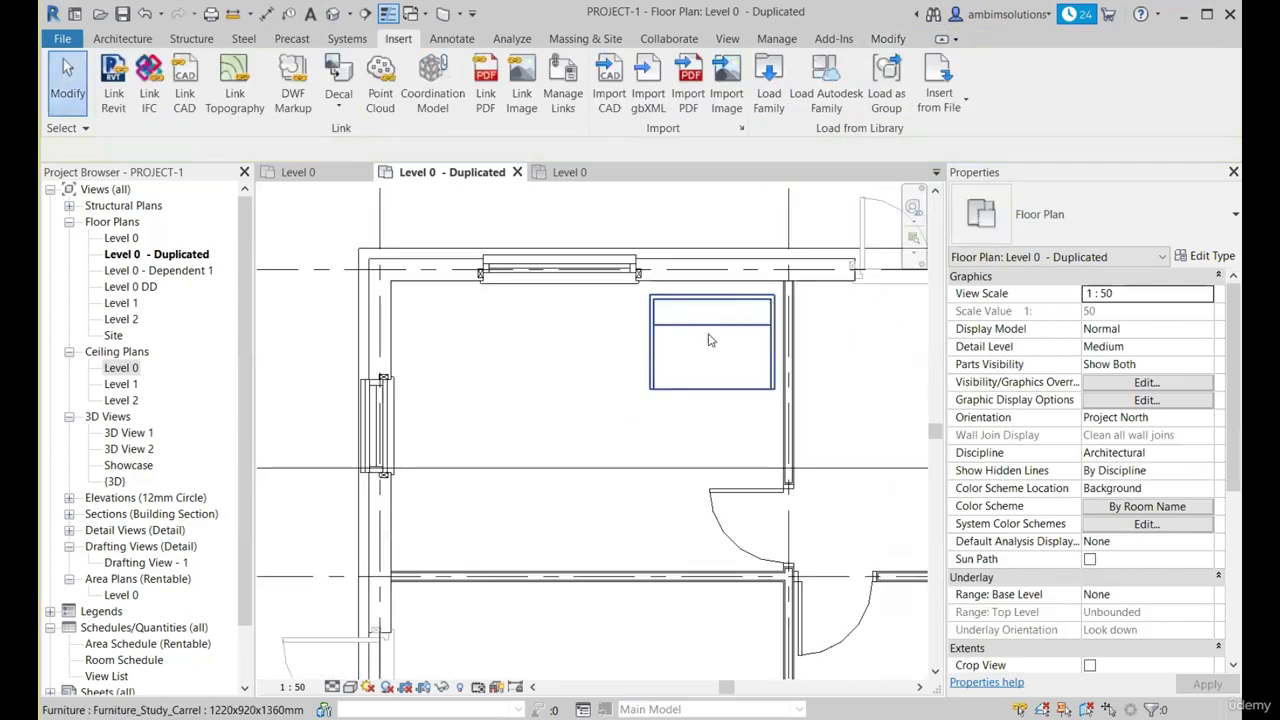
Step: Align the study carrel's back edge with the inner face of the upper exterior wall
key(a)
key(l)
scroll(752, 276, up, 2)
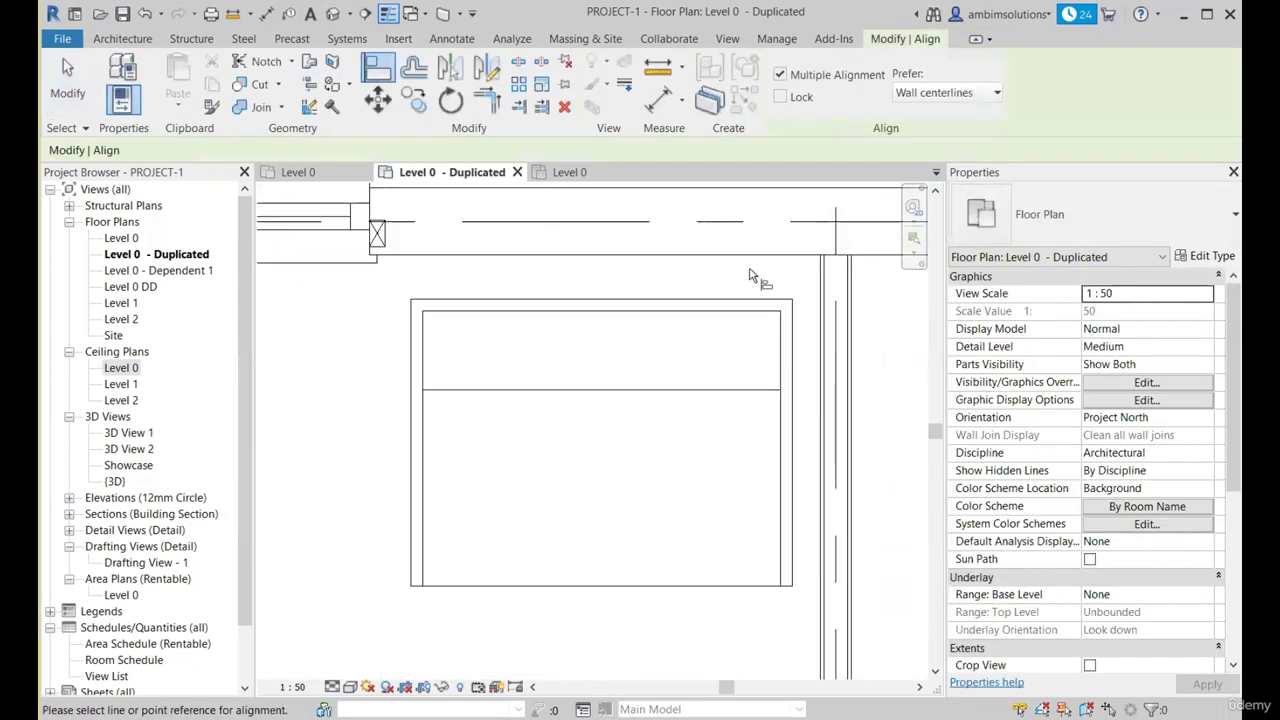
click(736, 258)
click(732, 299)
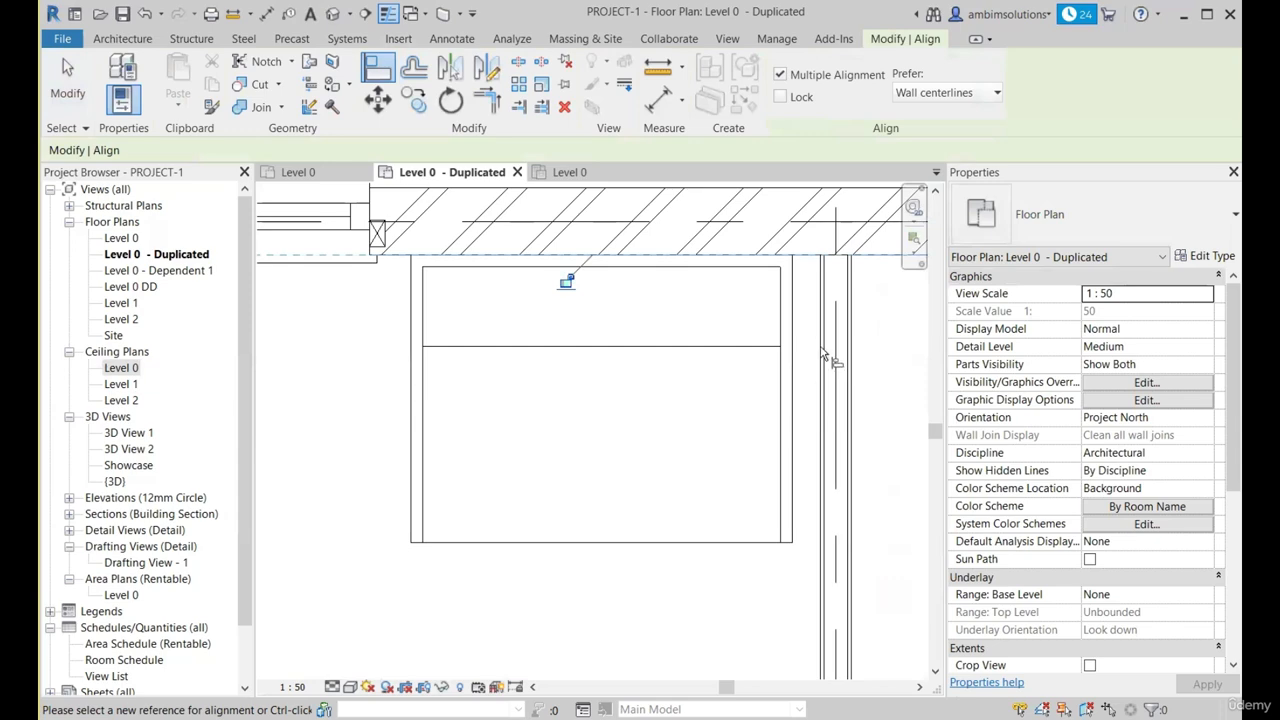
scroll(823, 352, up, 2)
key(Escape)
key(Escape)
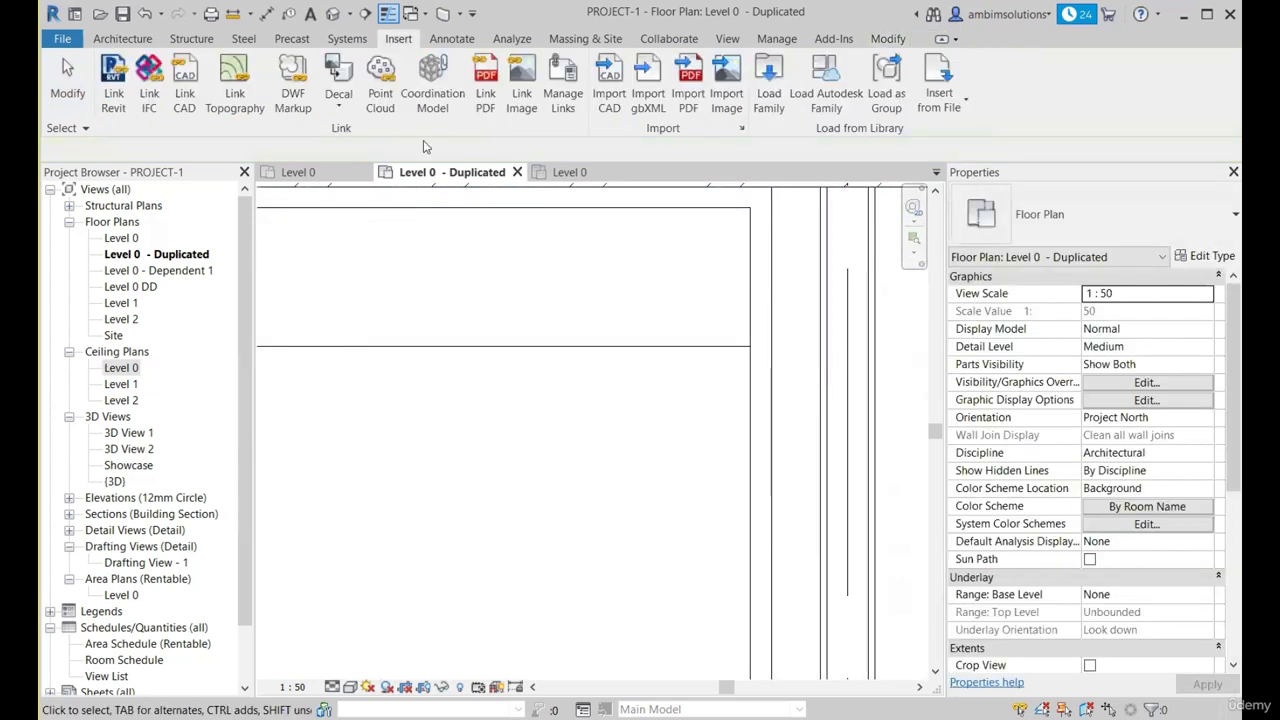
Step: Align the study carrel's right side with the room-side face of the adjacent partition wall
key(a)
key(l)
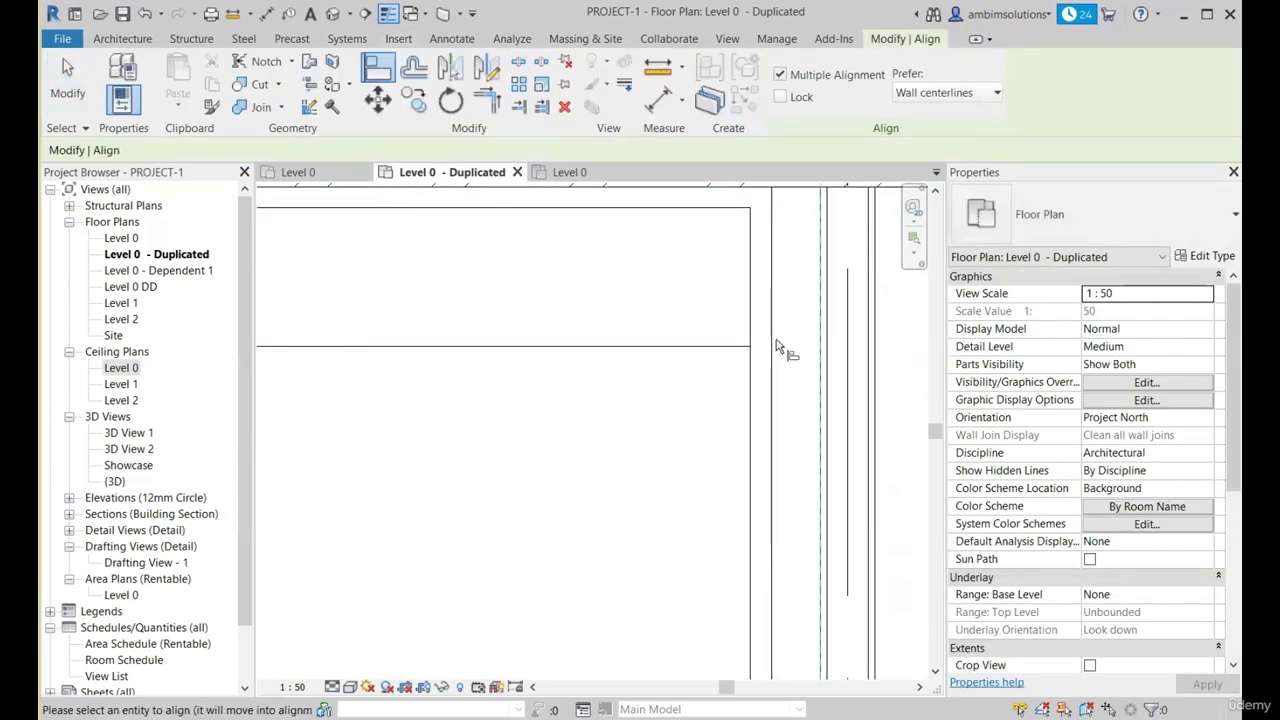
scroll(778, 346, down, 5)
key(Escape)
key(Escape)
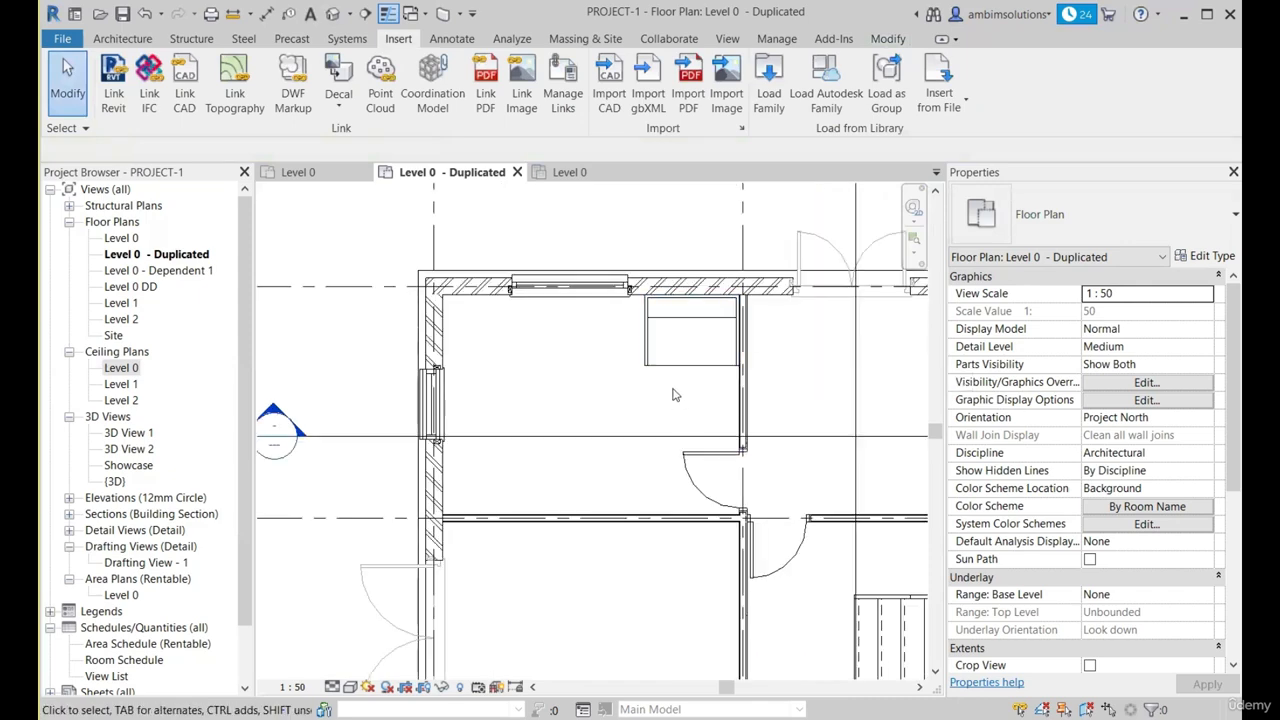
Step: Look through the component types already loaded in the project for further furniture, without placing any
key(m)
click(1080, 241)
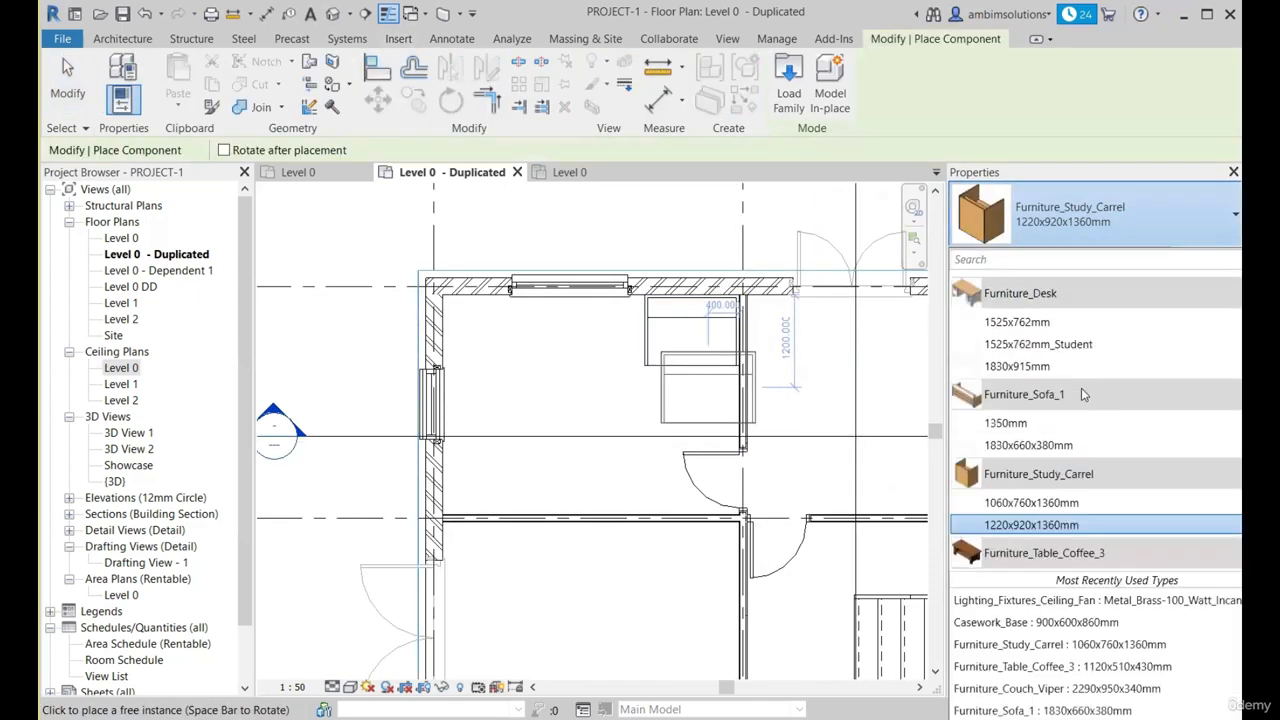
scroll(1078, 372, up, 1)
scroll(1070, 333, down, 12)
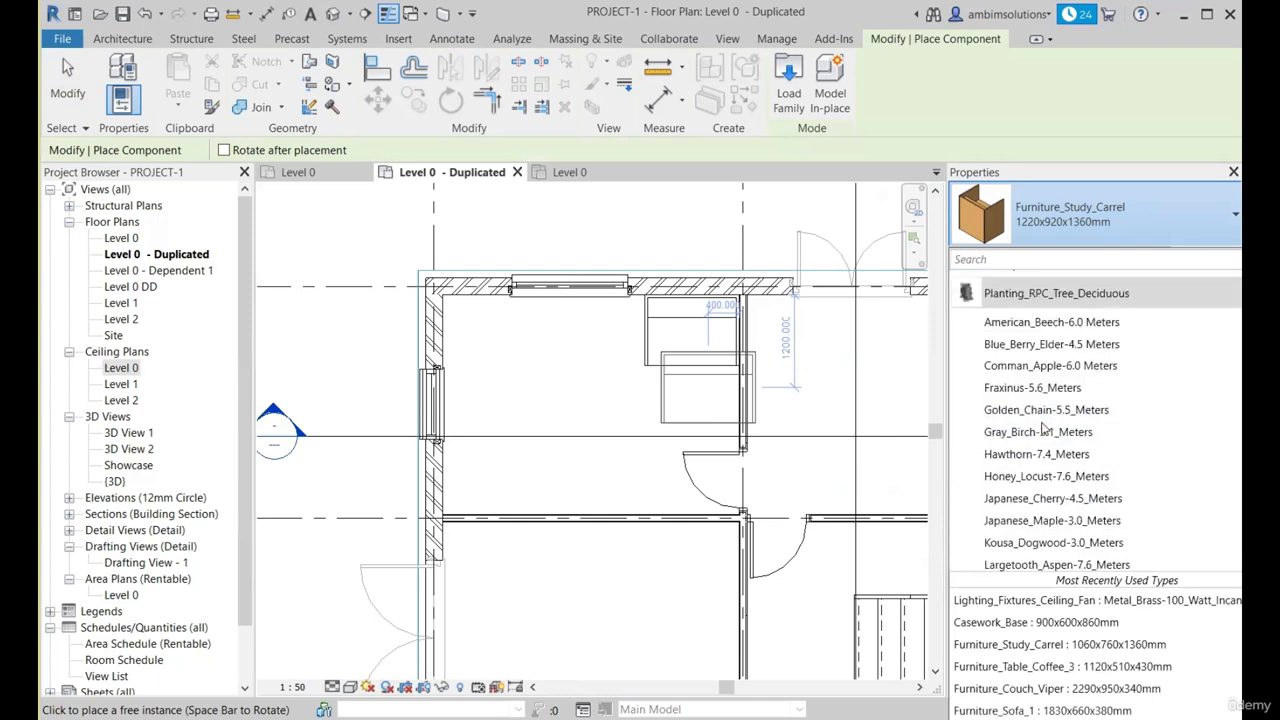
scroll(1060, 470, down, 1)
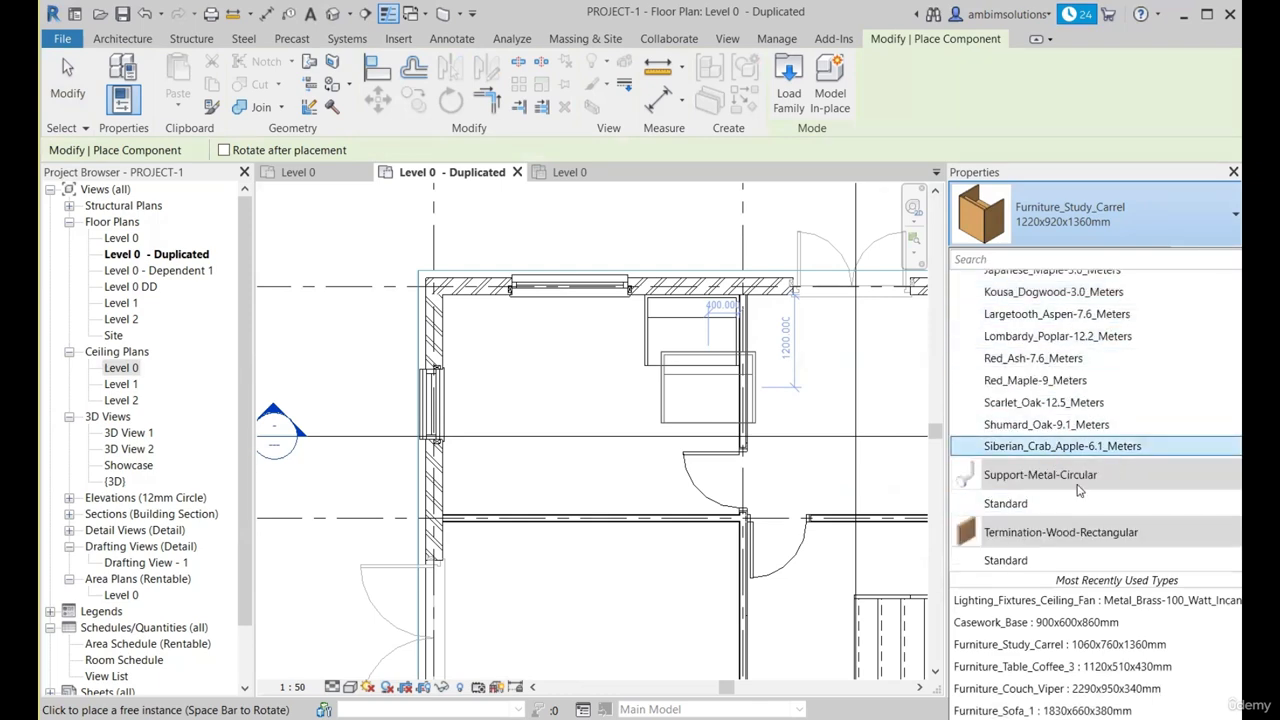
scroll(1080, 490, up, 3)
key(Escape)
key(Escape)
key(Escape)
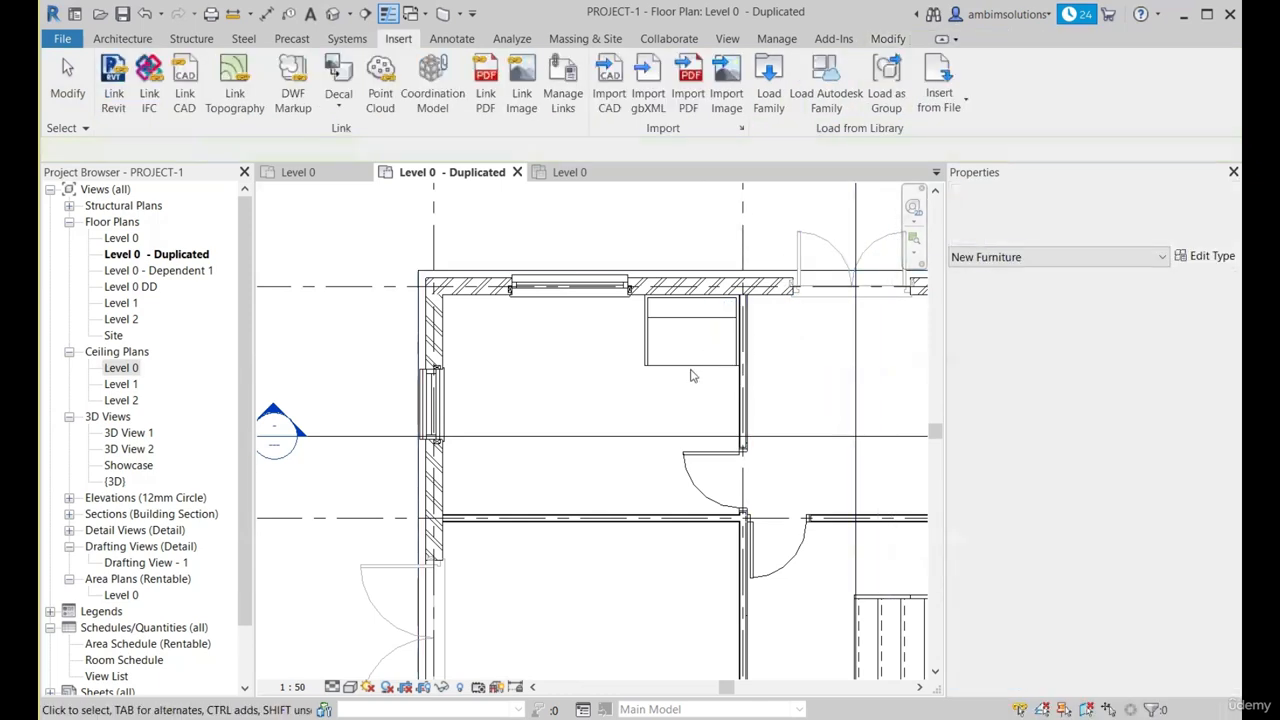
Step: Compare the chair families in the Furniture library's Seating folder and load Furniture_Chair_Desk_3 into the project
click(777, 93)
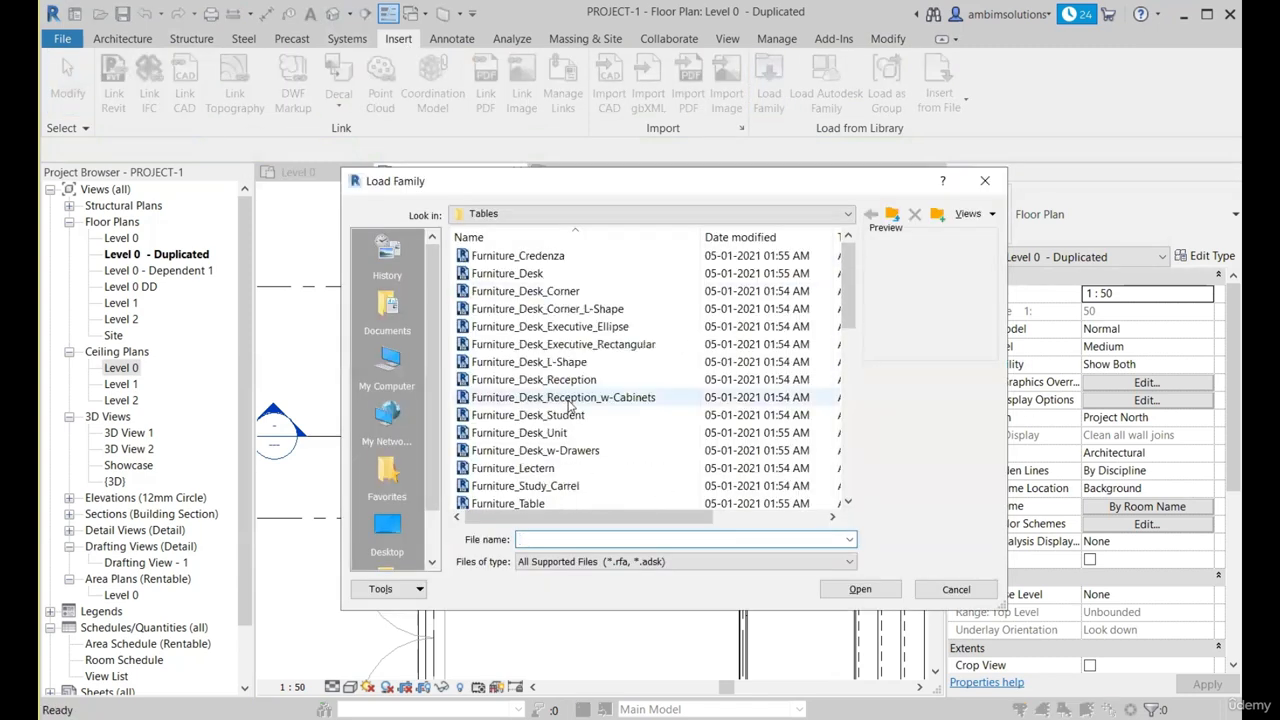
click(892, 215)
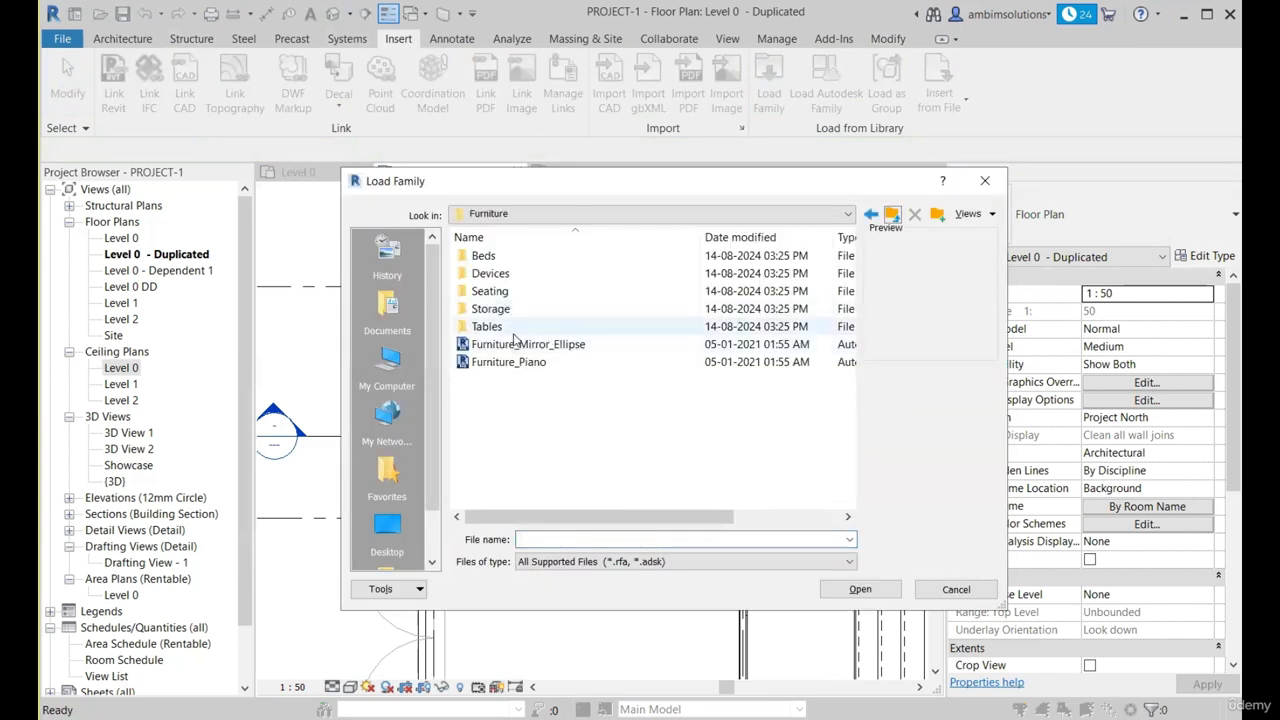
double_click(491, 292)
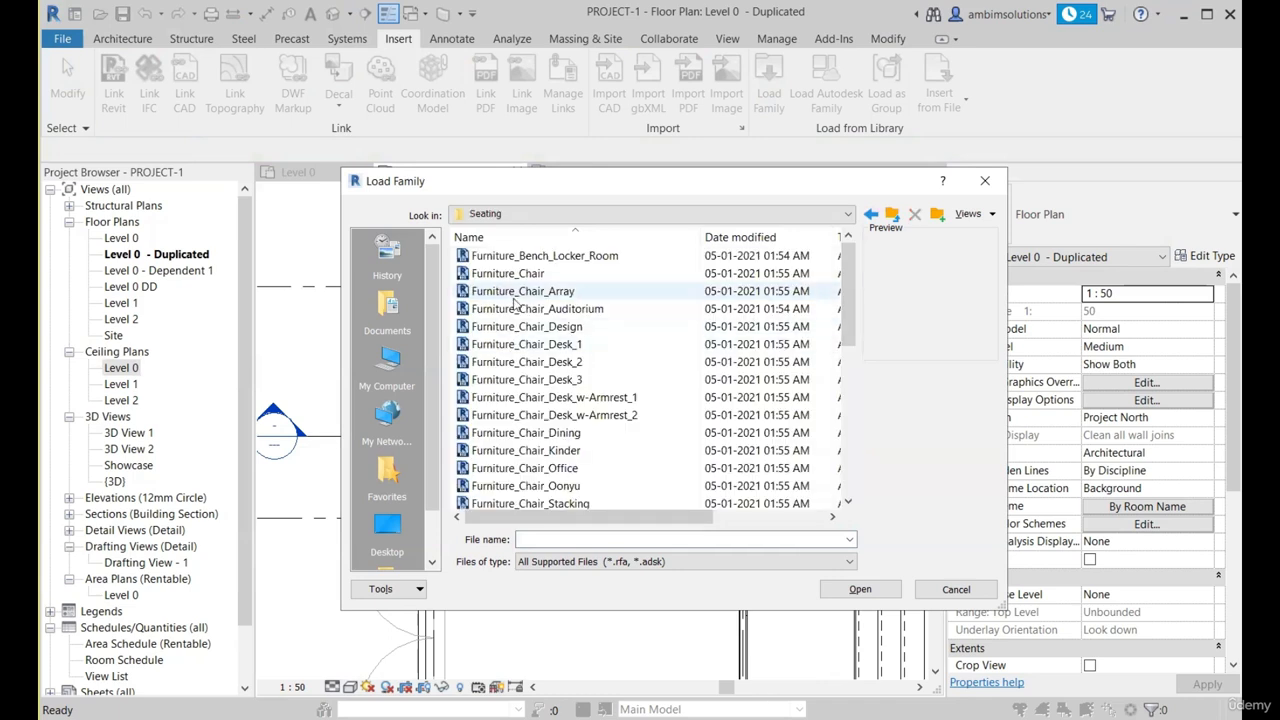
click(535, 309)
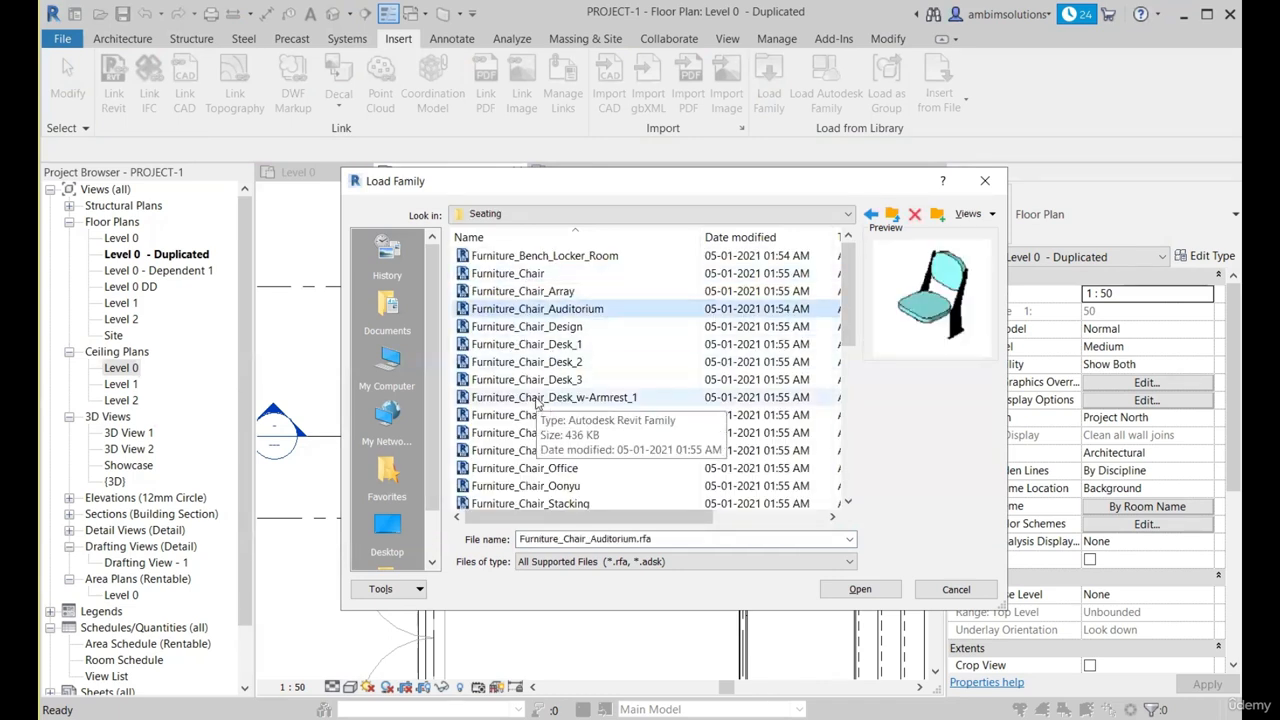
scroll(535, 345, down, 3)
click(533, 368)
click(531, 364)
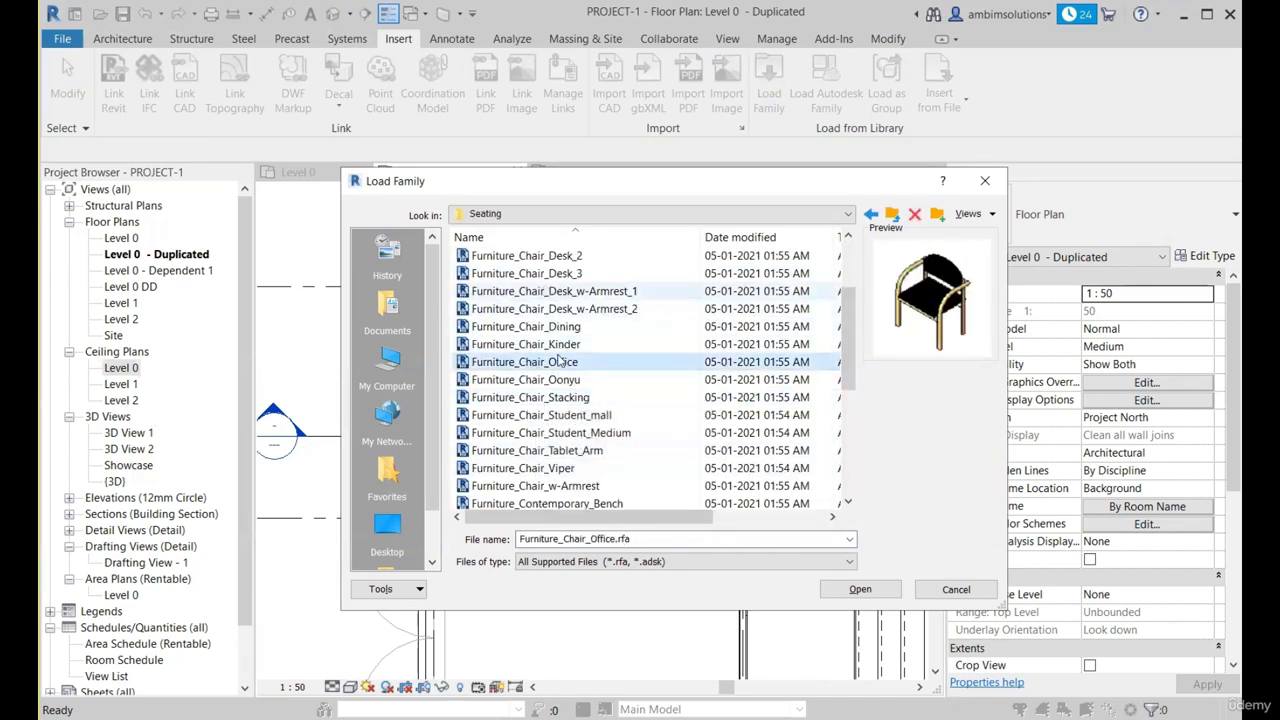
scroll(535, 345, up, 2)
click(540, 344)
click(540, 291)
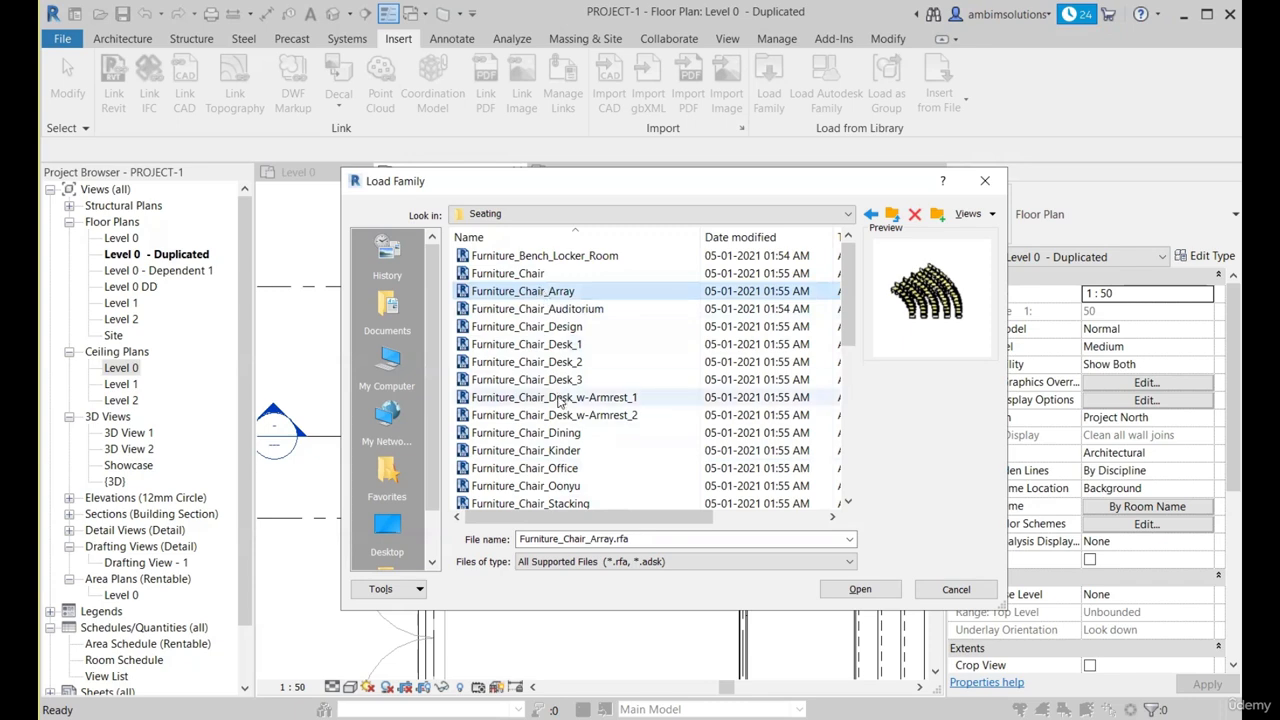
click(560, 362)
click(575, 380)
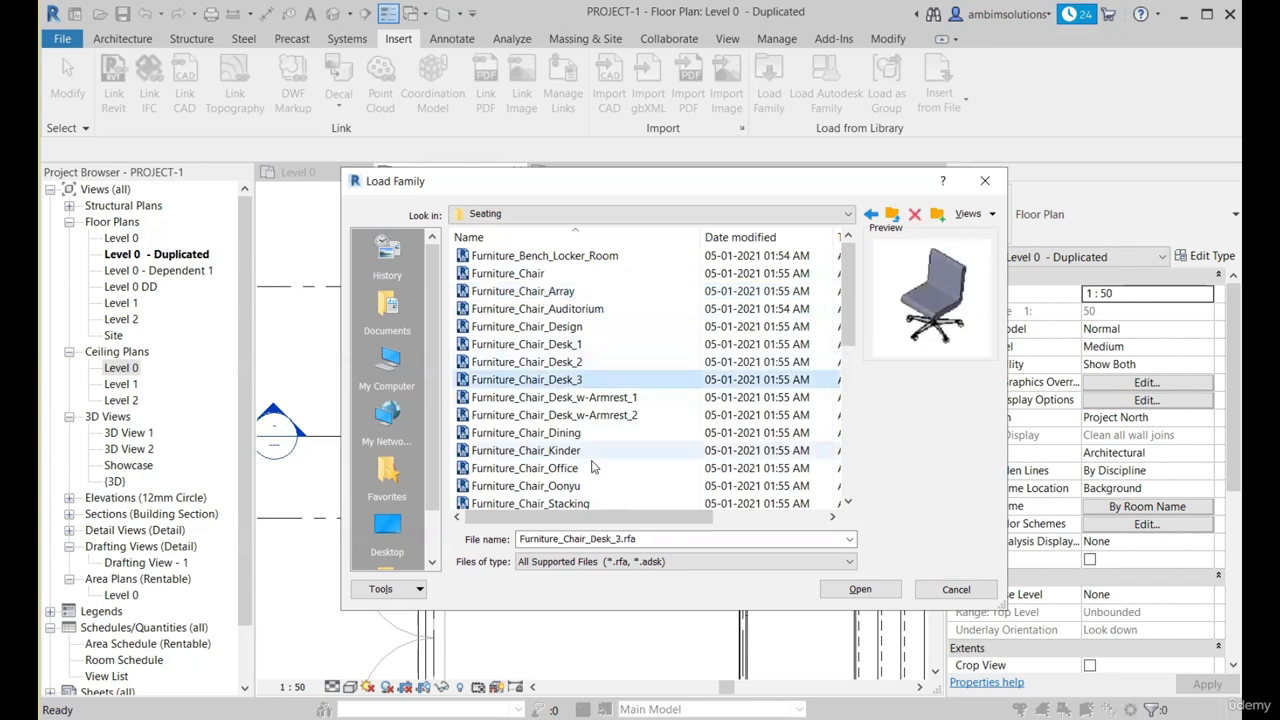
click(862, 590)
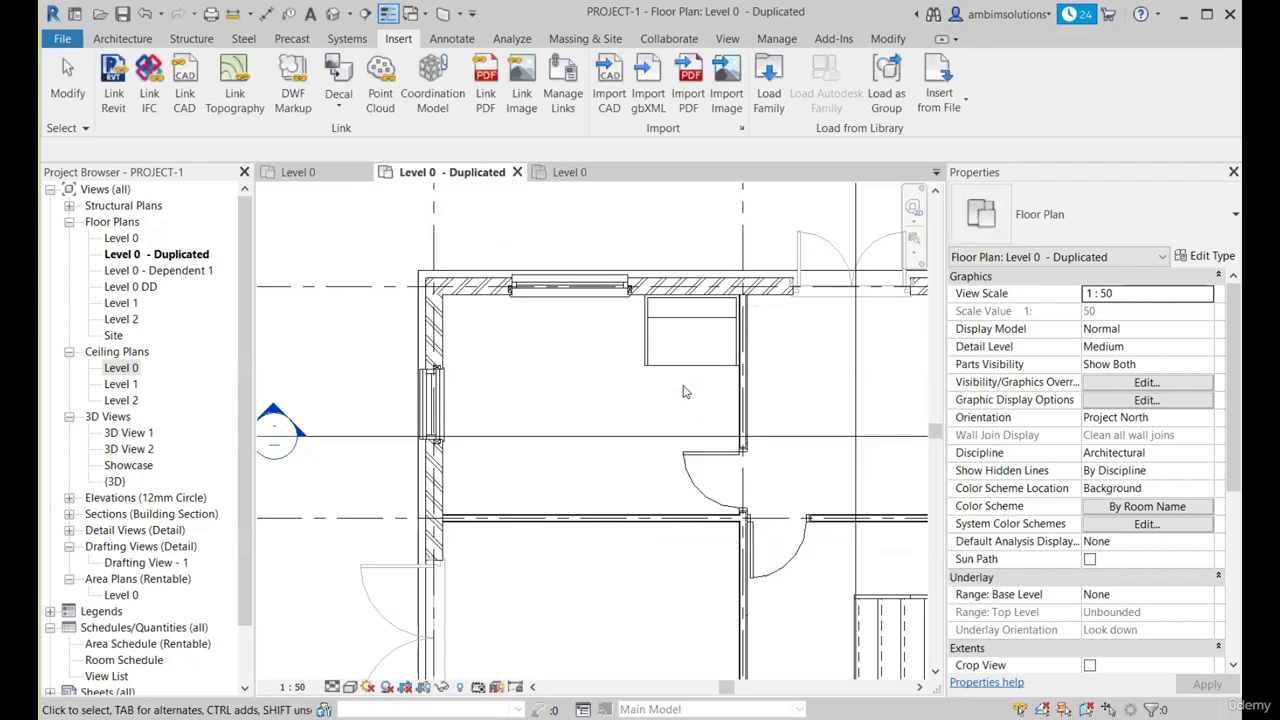
Step: Place a Furniture_Chair_Desk_3 Chair-Task centred in front of the study carrel, rotated to face its desk
key(c)
key(m)
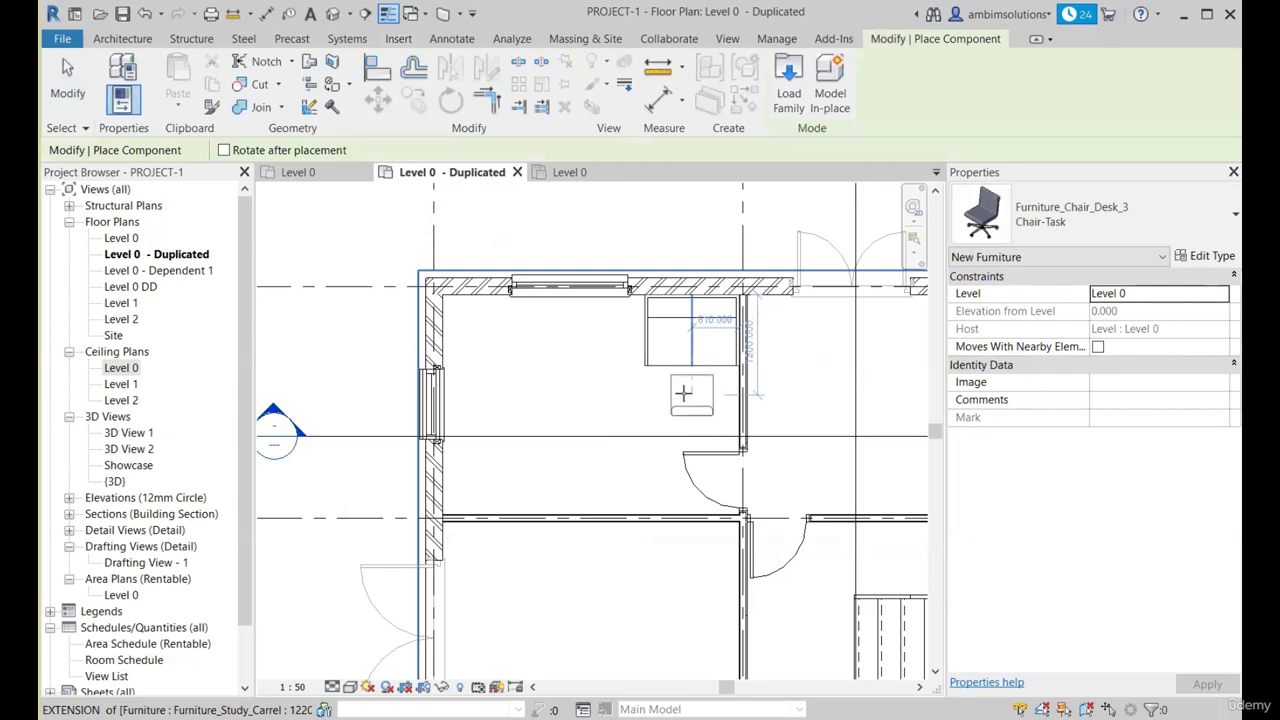
scroll(683, 393, up, 5)
key(space)
key(space)
key(space)
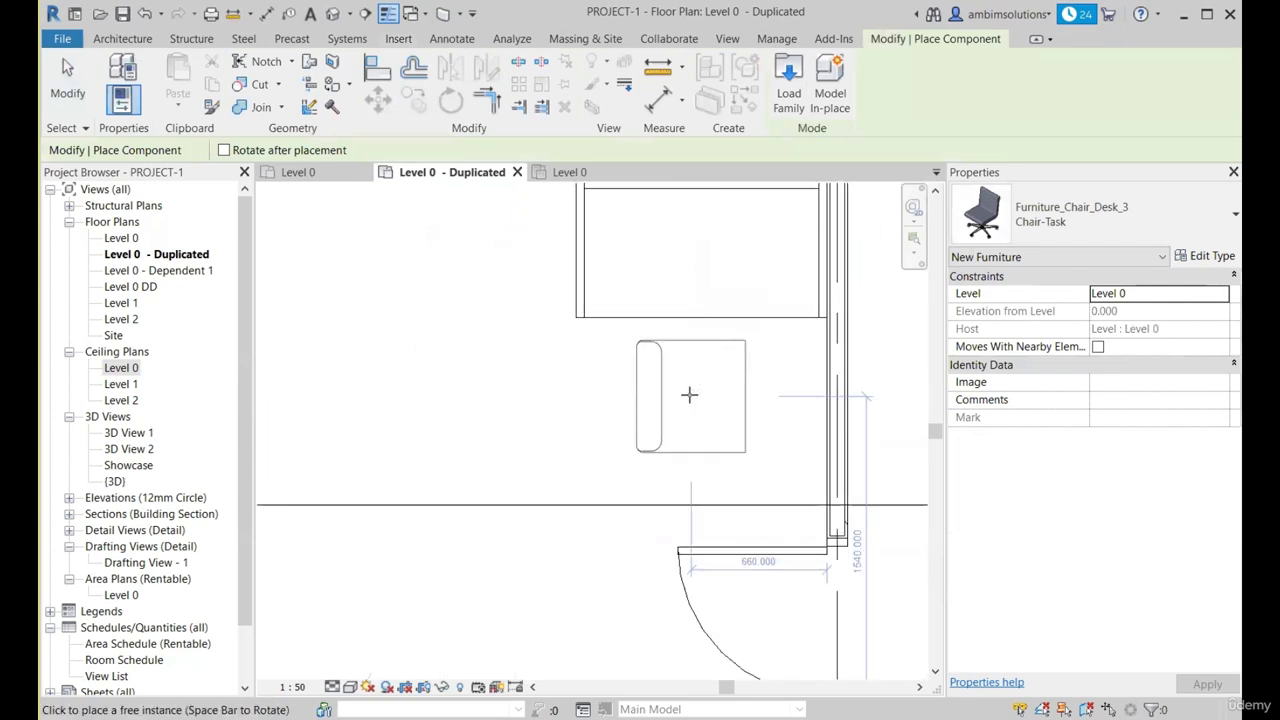
key(space)
click(693, 383)
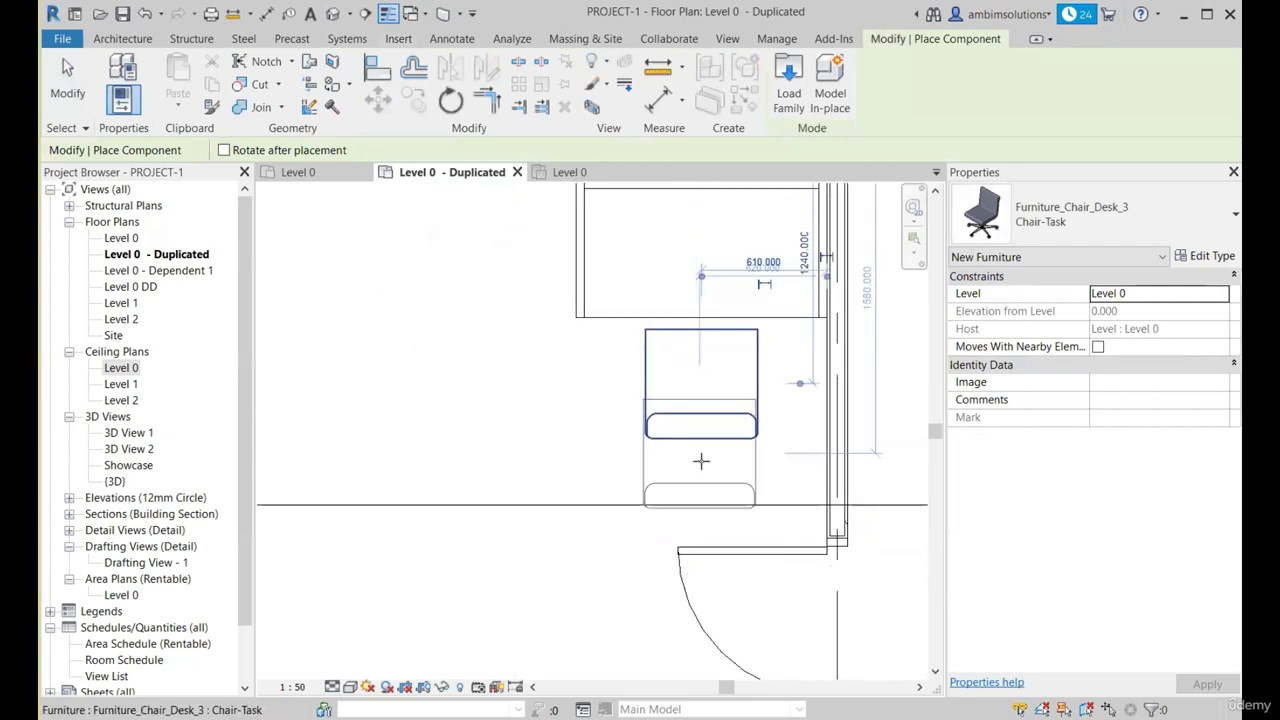
key(Escape)
Step: Check the placement of the desk chair and study carrel within the floor plan and clear the selection
click(711, 451)
scroll(711, 451, down, 2)
click(637, 340)
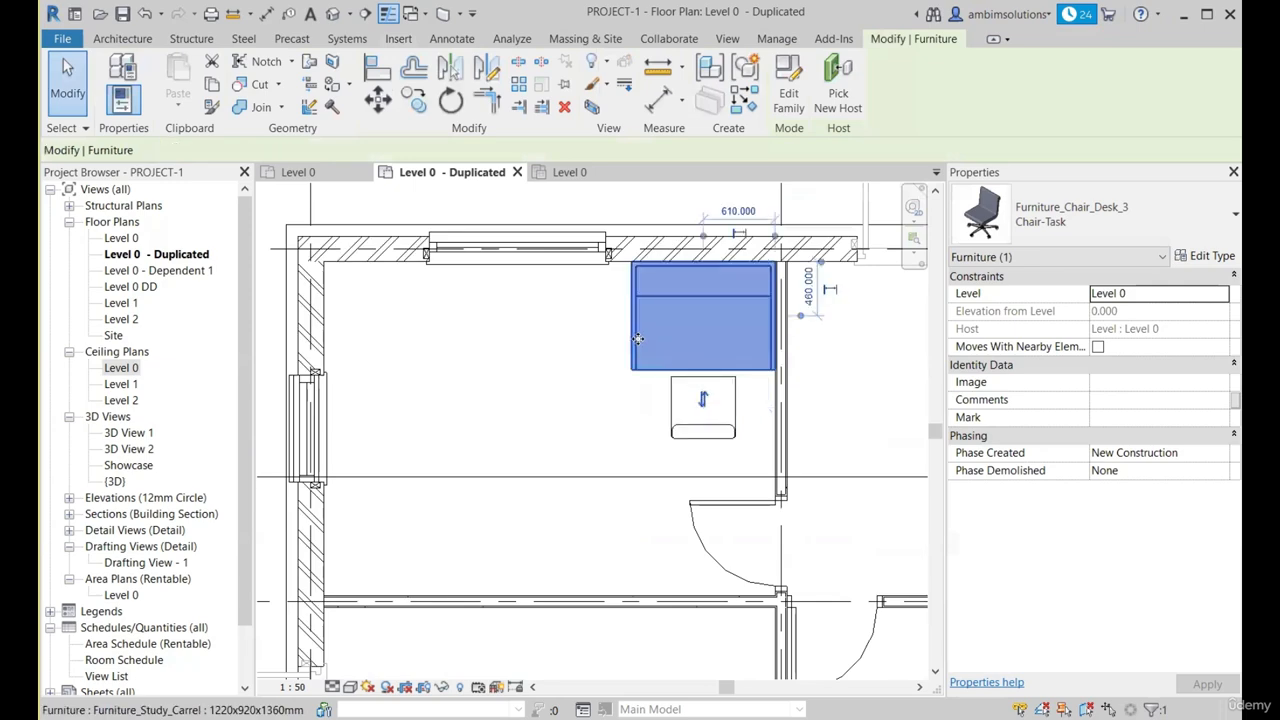
scroll(639, 337, down, 2)
click(664, 398)
scroll(423, 426, down, 2)
scroll(870, 392, up, 1)
scroll(763, 383, down, 2)
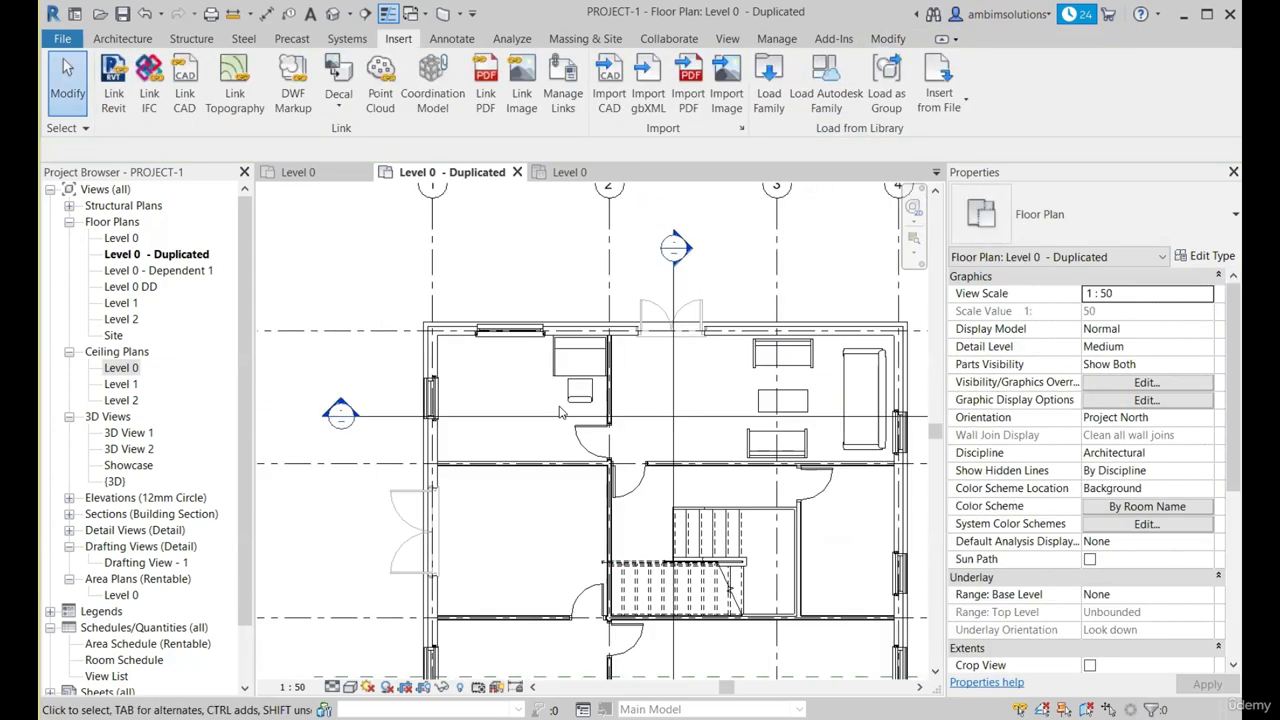
Step: Start loading another family and open the Storage folder of the Furniture library
scroll(507, 321, up, 3)
scroll(541, 459, up, 1)
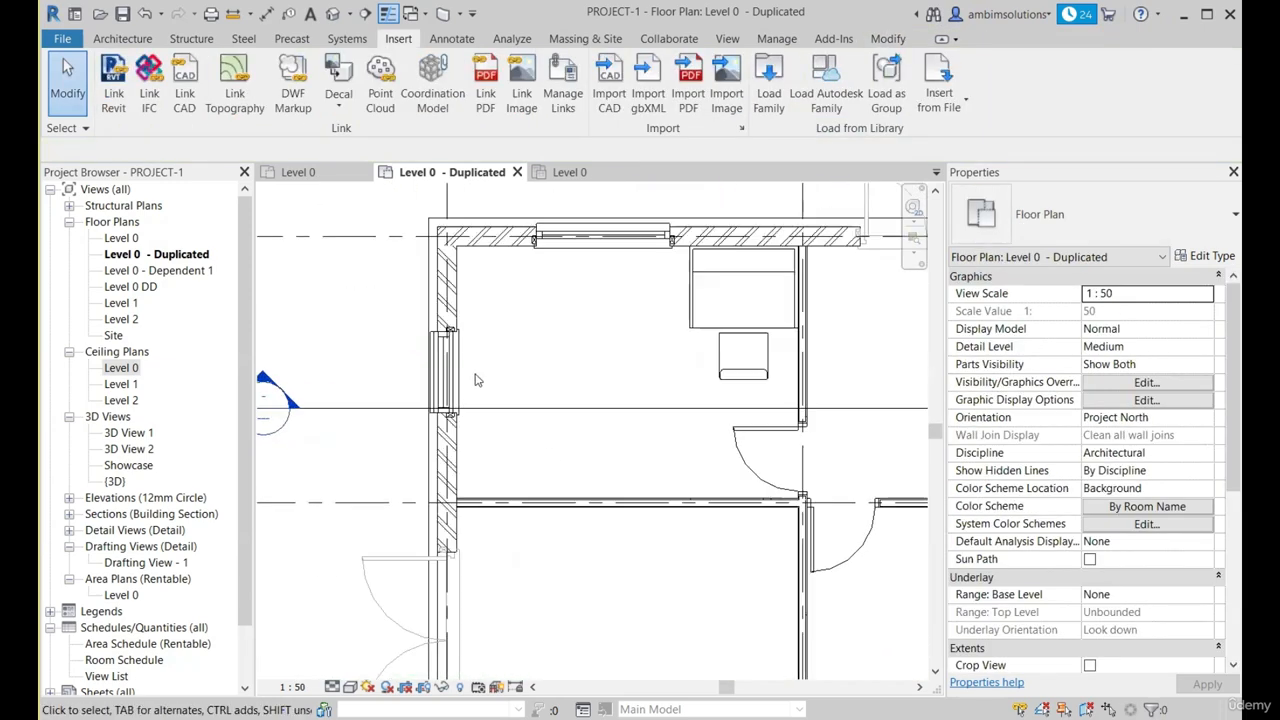
scroll(712, 412, up, 1)
scroll(565, 385, down, 1)
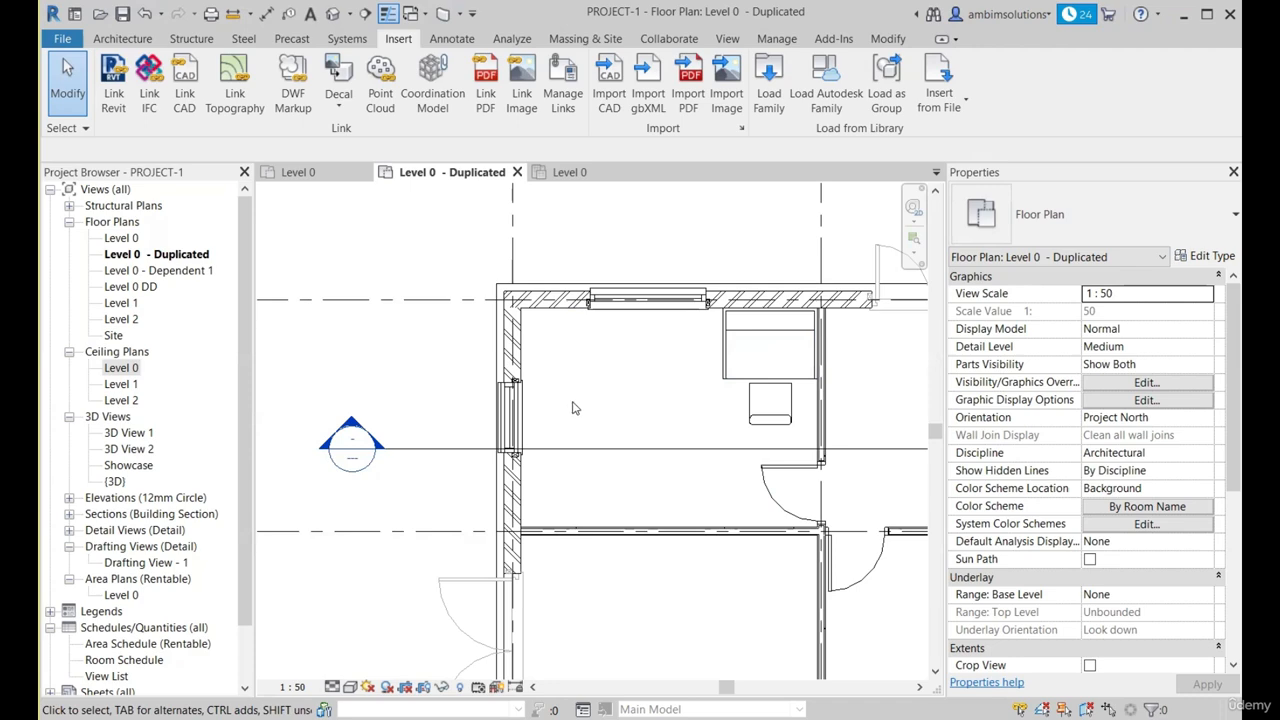
click(769, 95)
key(BackSpace)
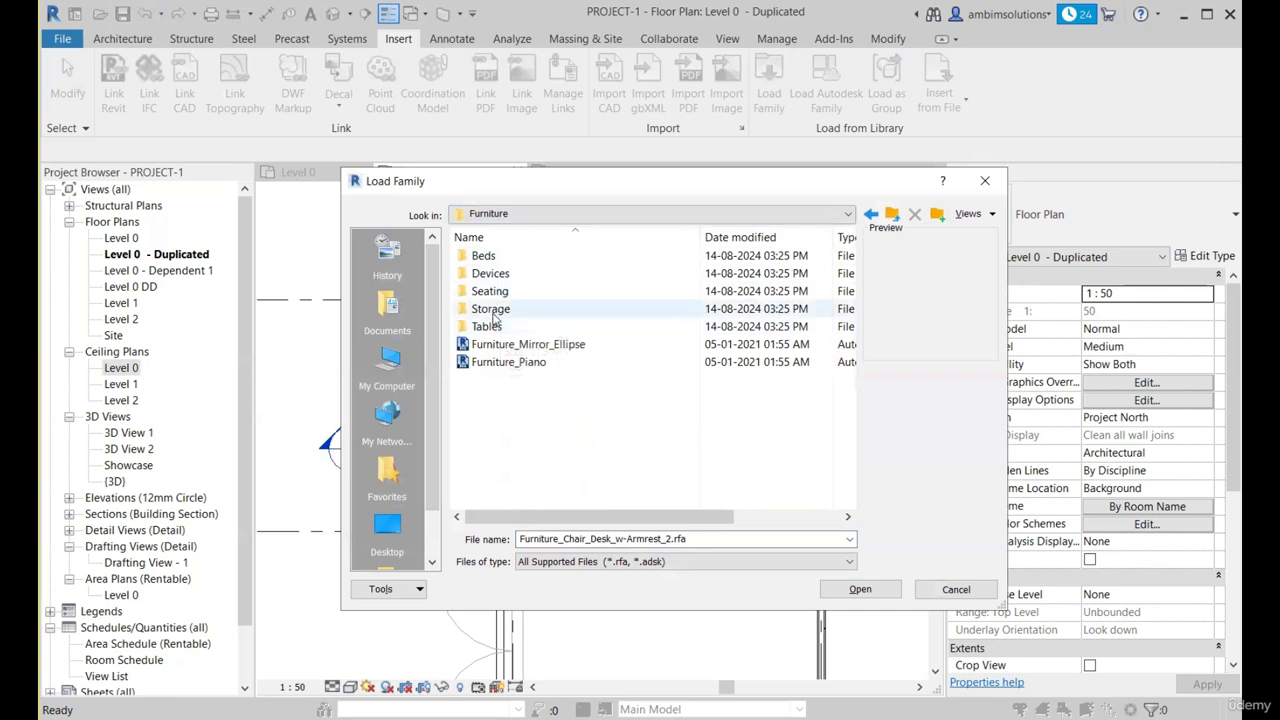
double_click(489, 313)
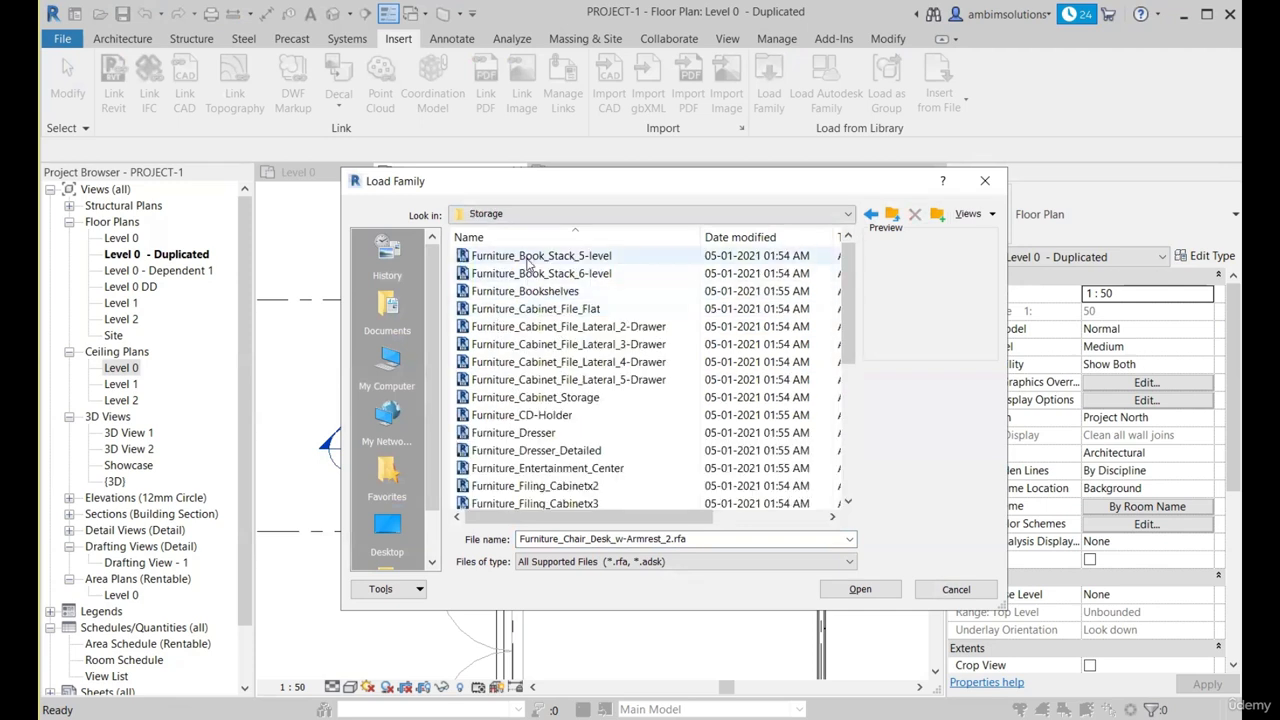
Step: Compare the previews of the storage families, including book stacks, file cabinets, dressers, lockers, shelving and the wardrobe
click(565, 309)
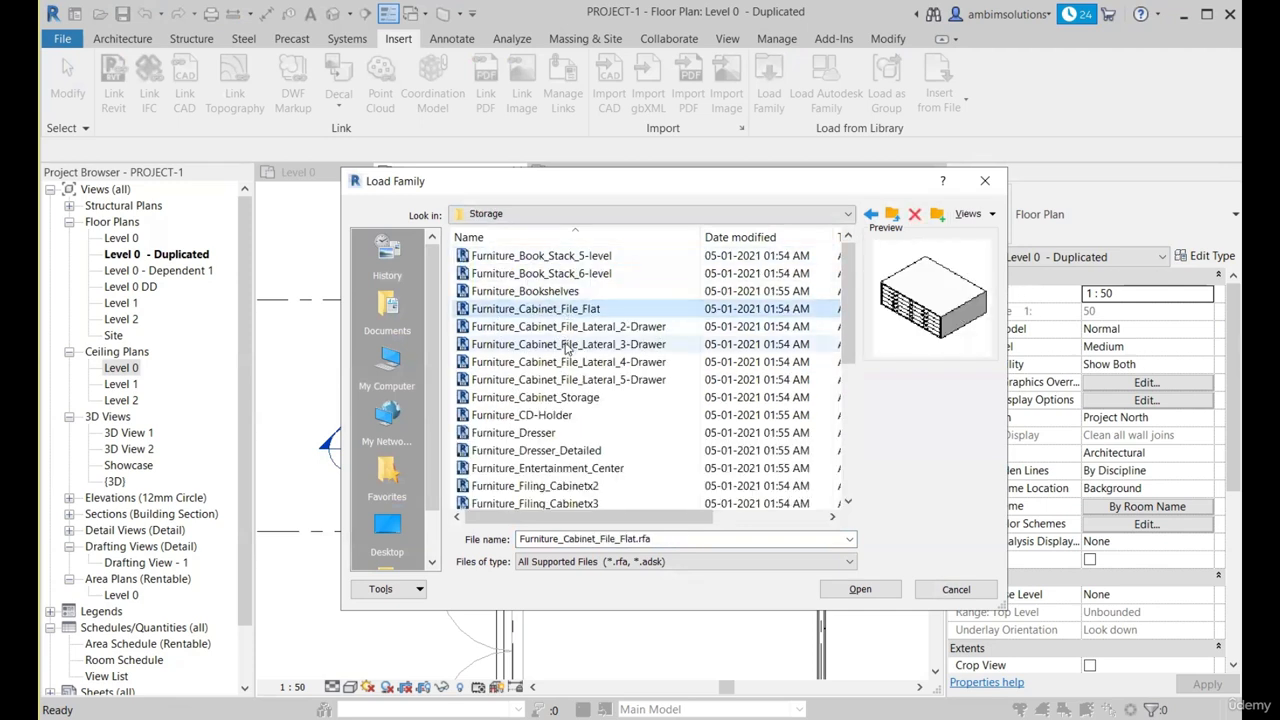
click(568, 344)
scroll(568, 344, down, 1)
click(552, 432)
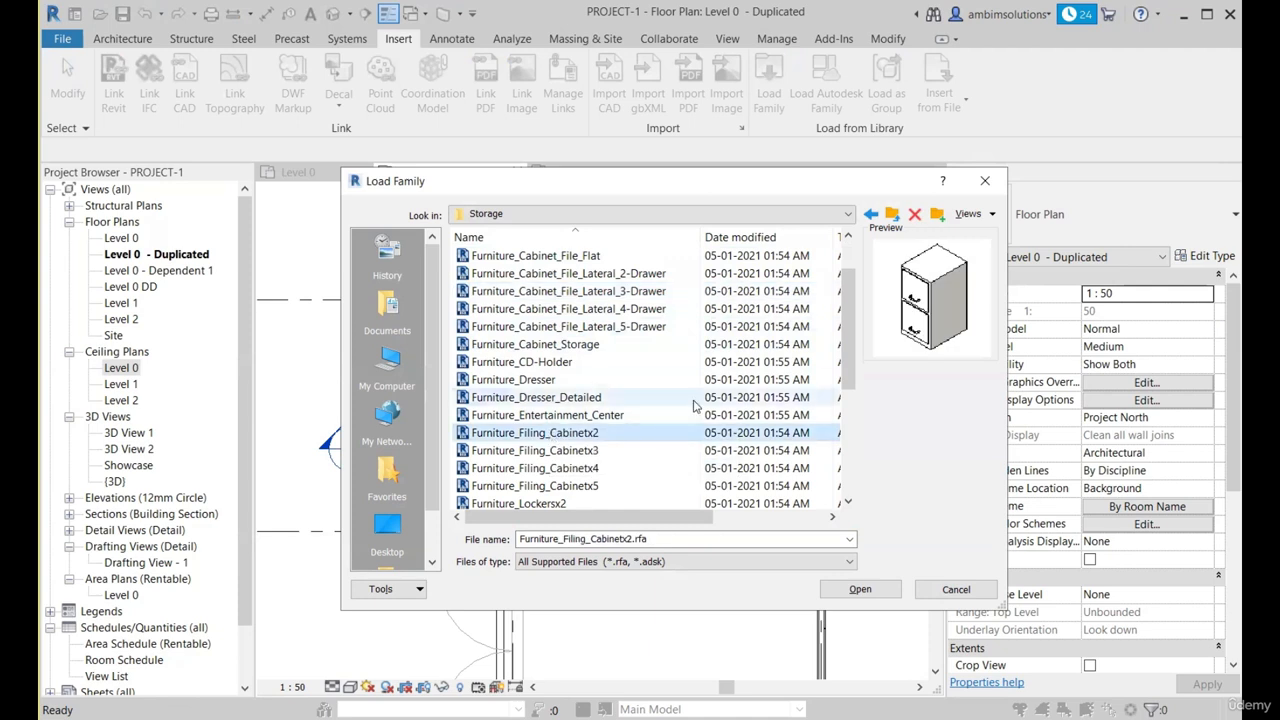
click(545, 380)
scroll(550, 380, up, 1)
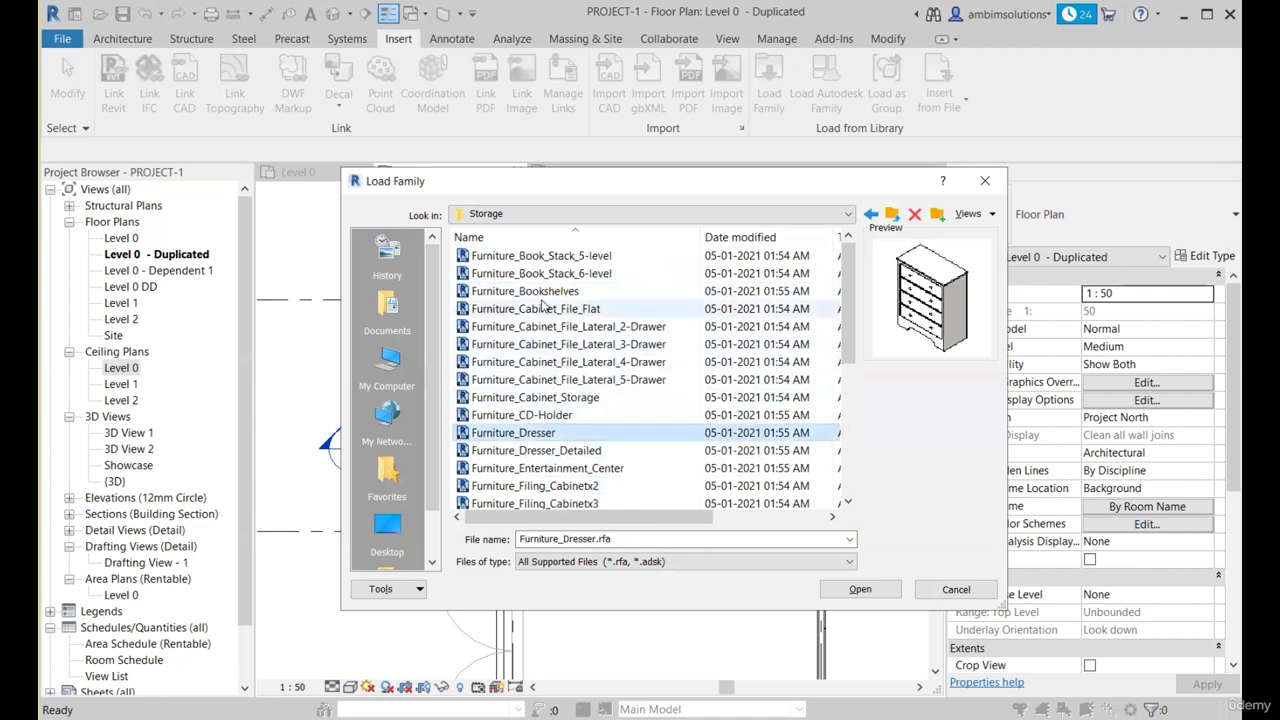
click(560, 258)
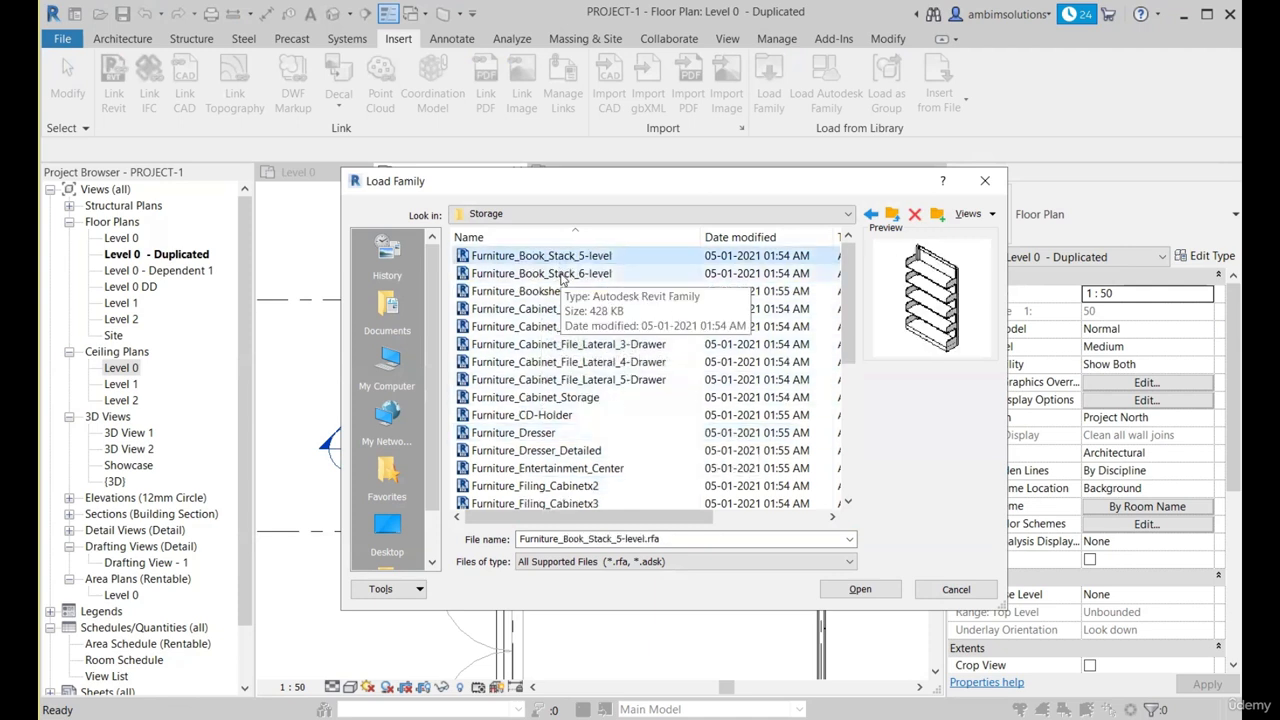
click(561, 274)
click(560, 362)
scroll(560, 362, down, 3)
click(550, 451)
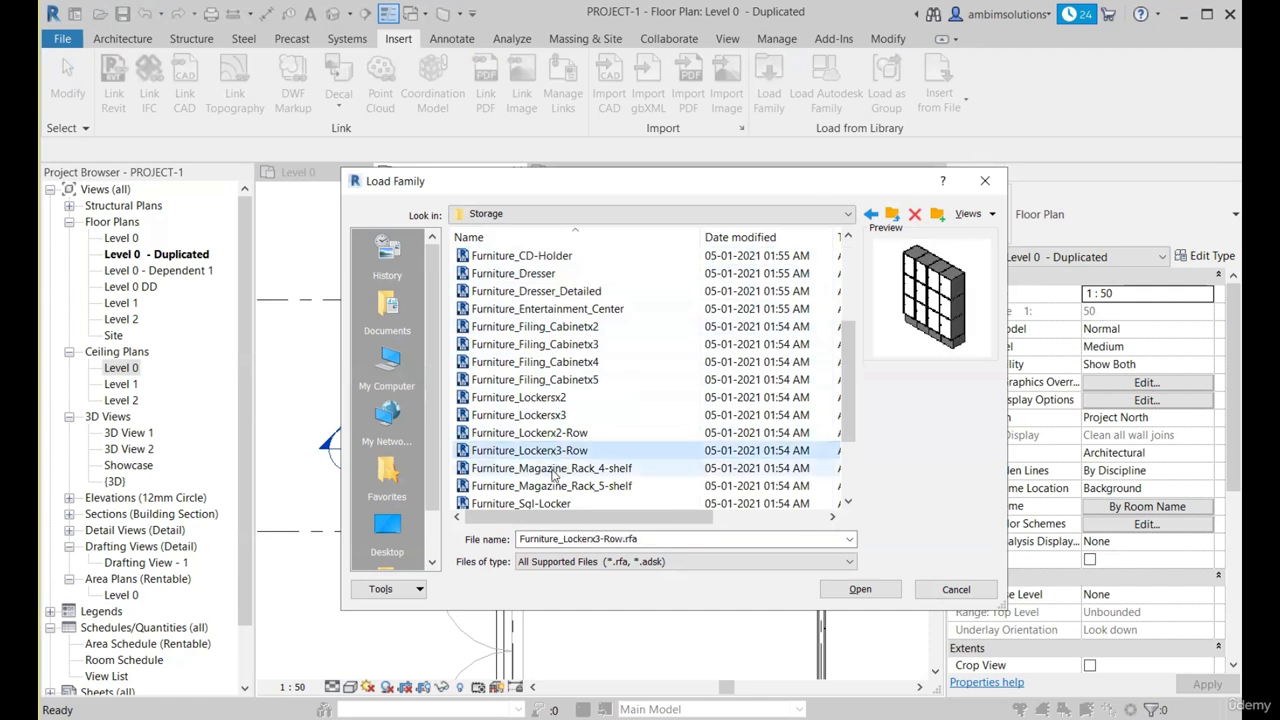
click(553, 469)
scroll(553, 469, down, 2)
click(553, 468)
click(550, 433)
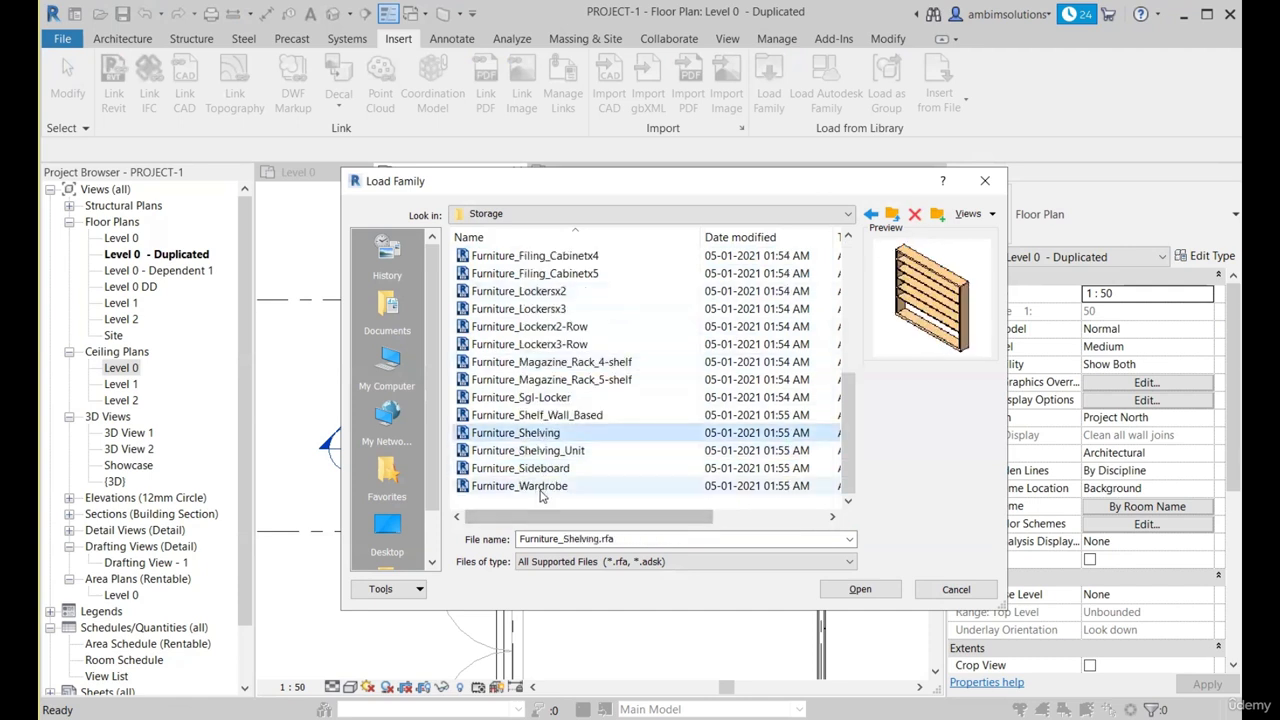
click(540, 486)
scroll(545, 440, up, 5)
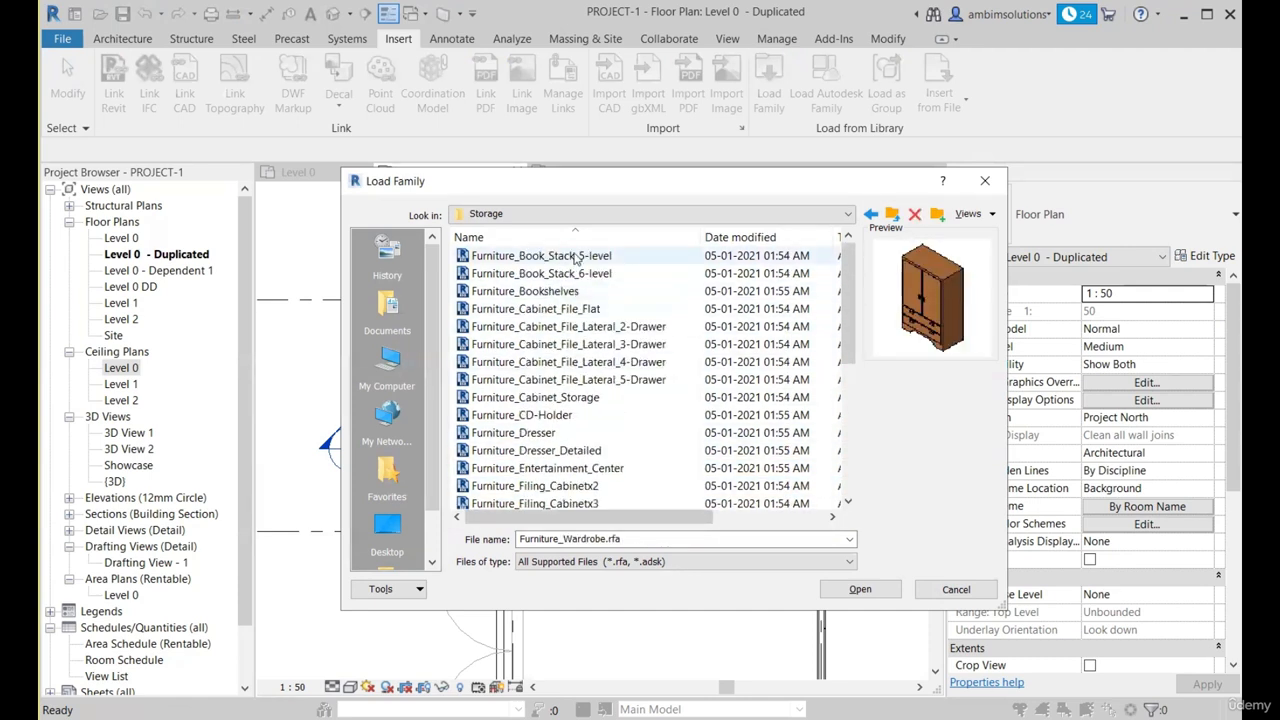
Step: Load Furniture_Cabinet_Storage, Furniture_Book_Stack_5-level, Furniture_Book_Stack_6-level and Furniture_Bookshelves into the project together
click(576, 258)
click(559, 399)
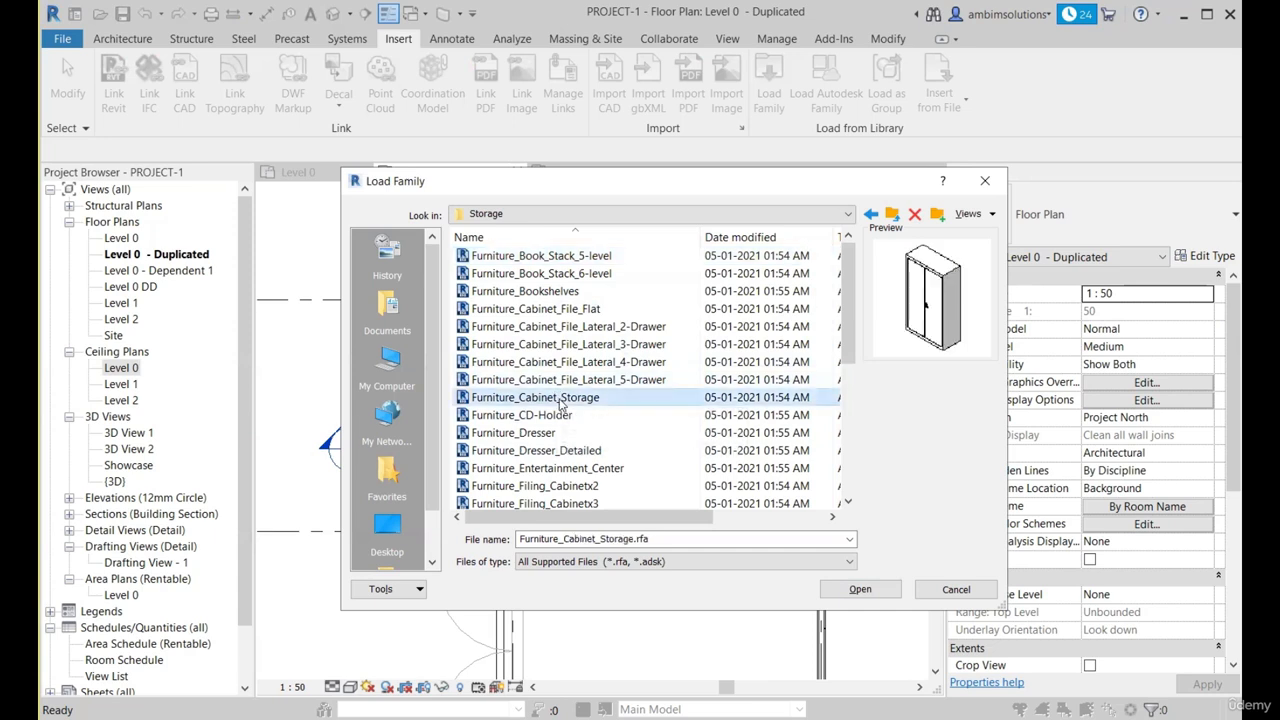
click(590, 257)
click(557, 279)
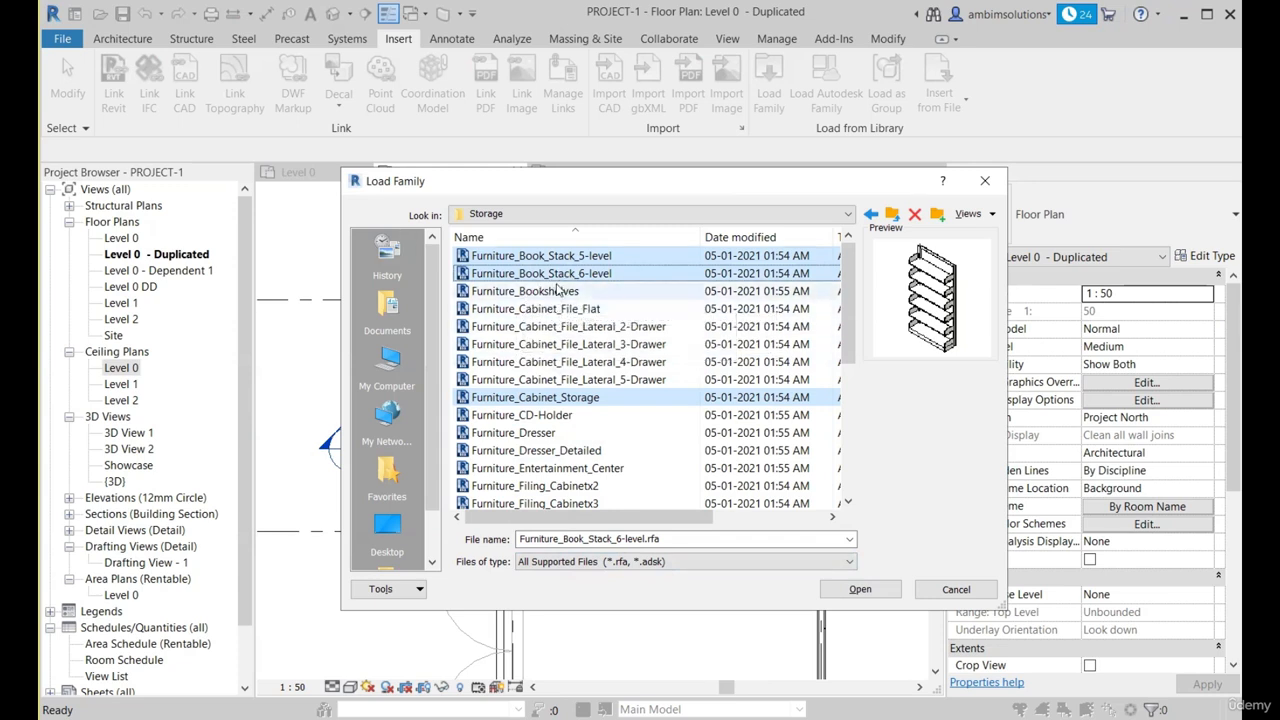
ctrl+click(561, 297)
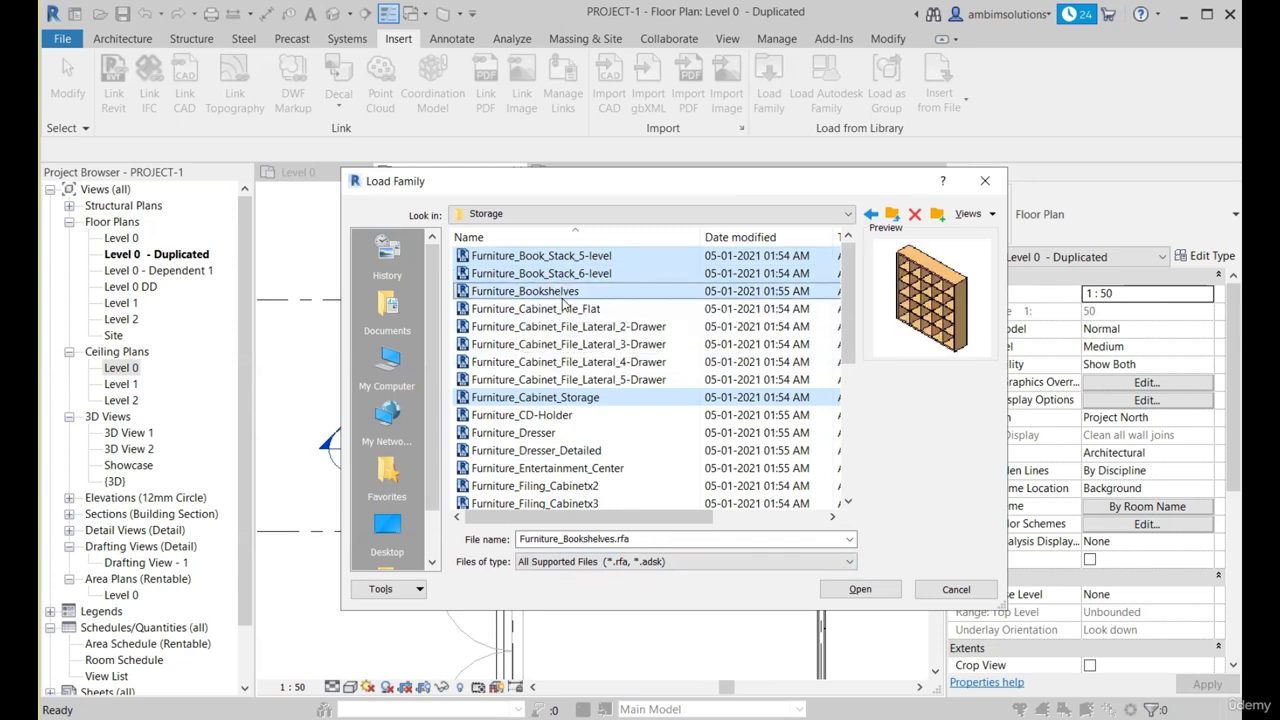
click(860, 590)
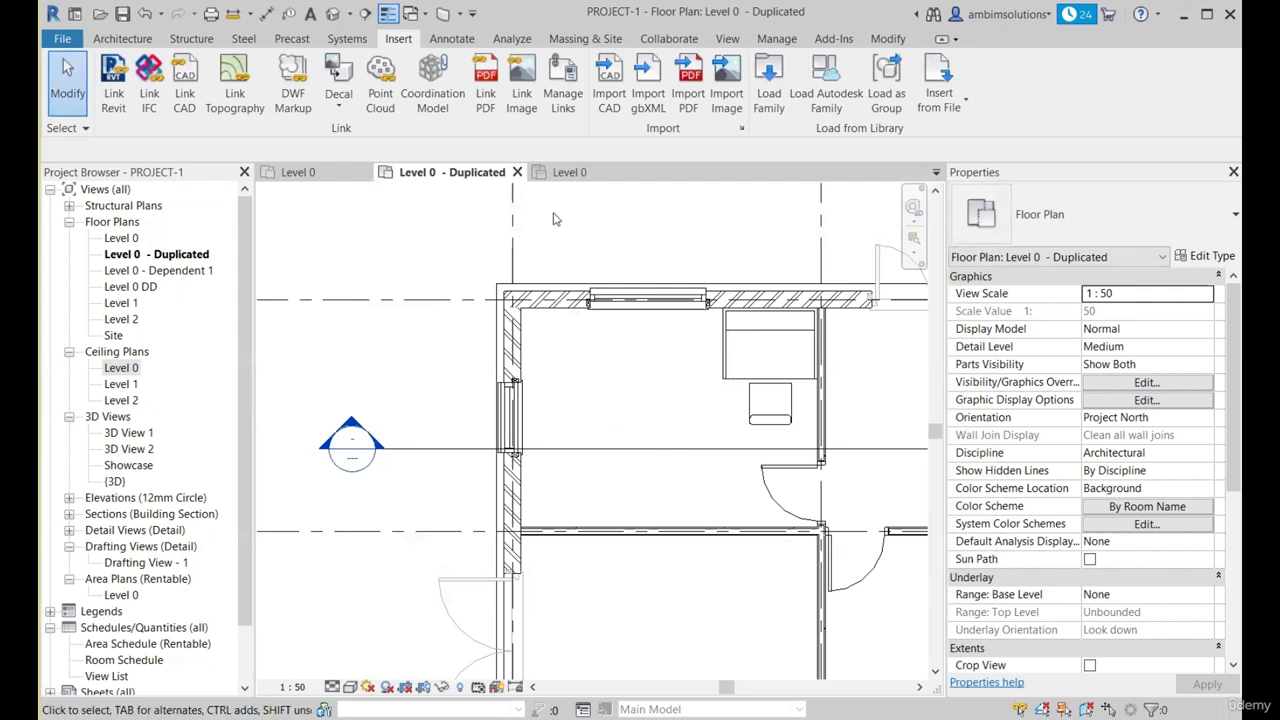
Step: Place a 1220x360x2360mm Furniture_Book_Stack_6-level near the lower-left corner of the room with the study carrel
click(102, 42)
click(264, 84)
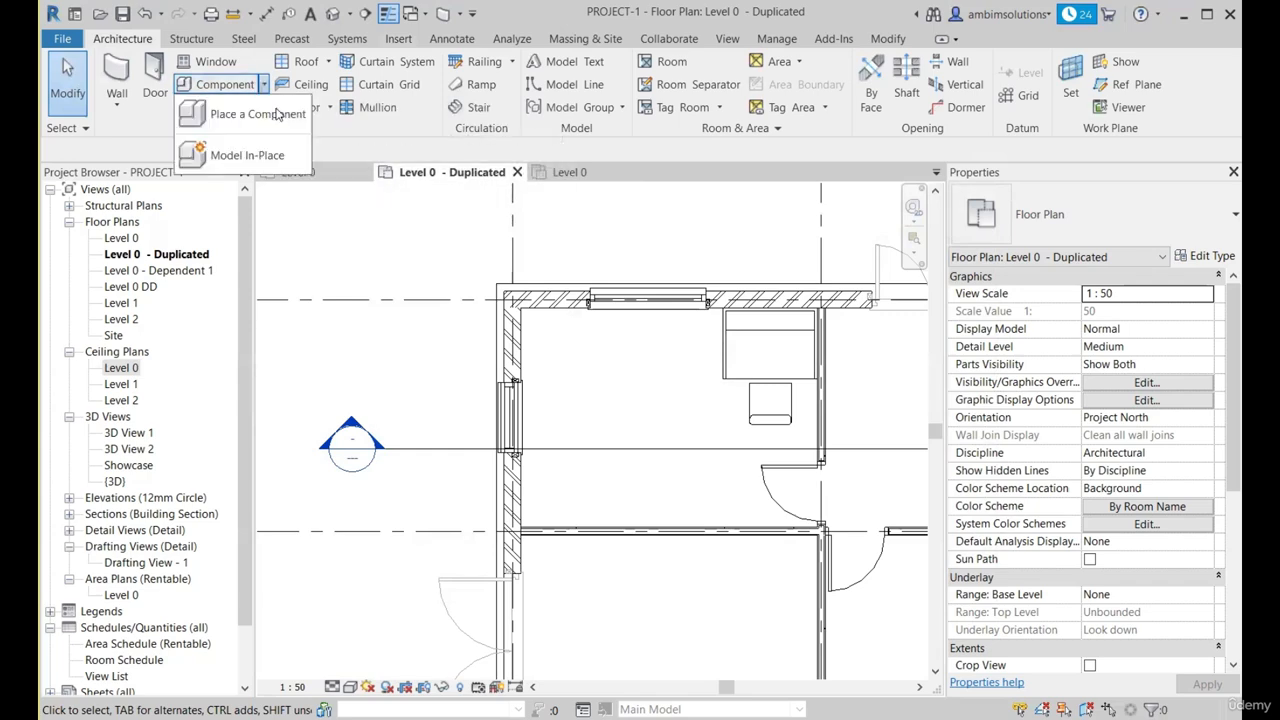
click(200, 106)
click(1077, 221)
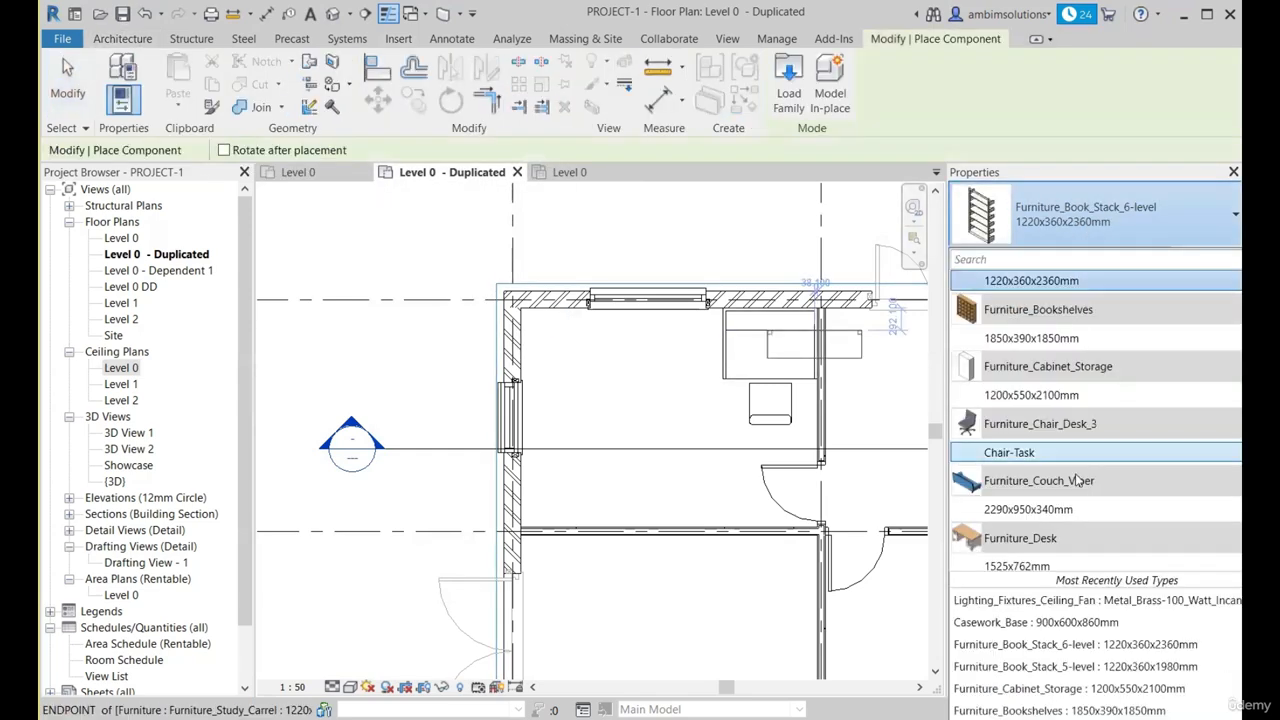
scroll(1066, 380, up, 1)
scroll(1073, 440, up, 2)
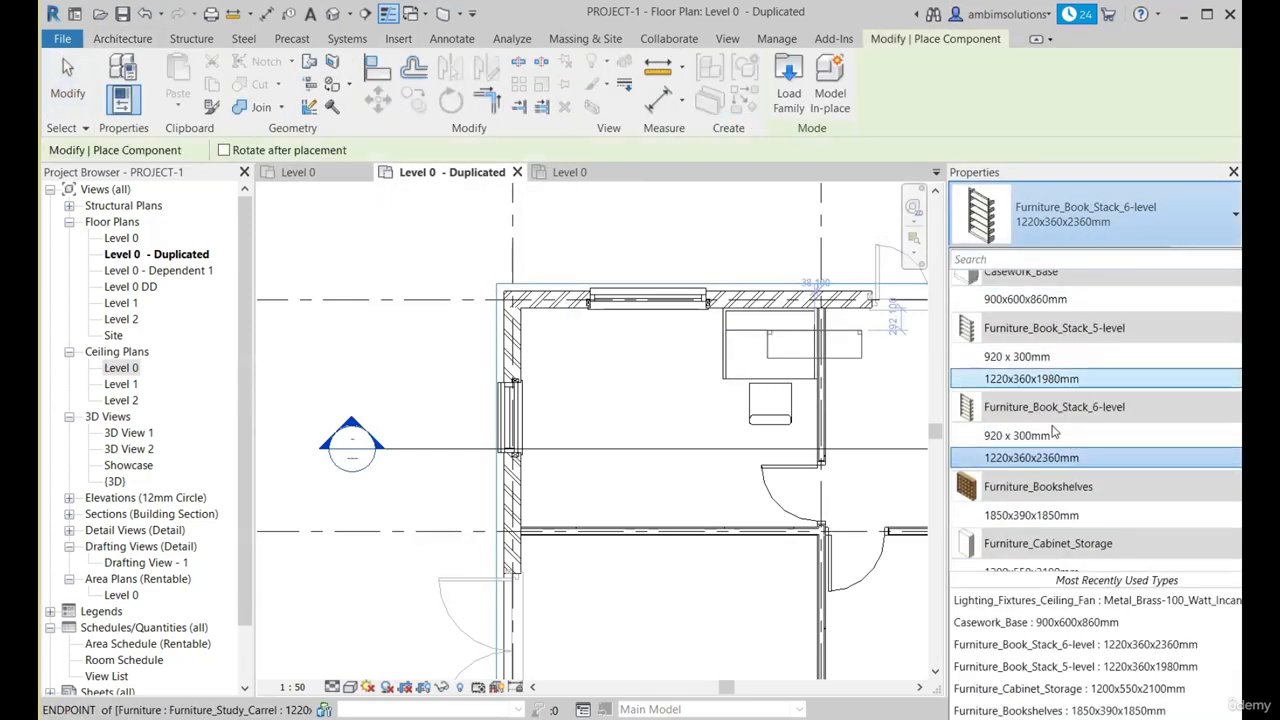
click(1060, 455)
scroll(568, 495, up, 3)
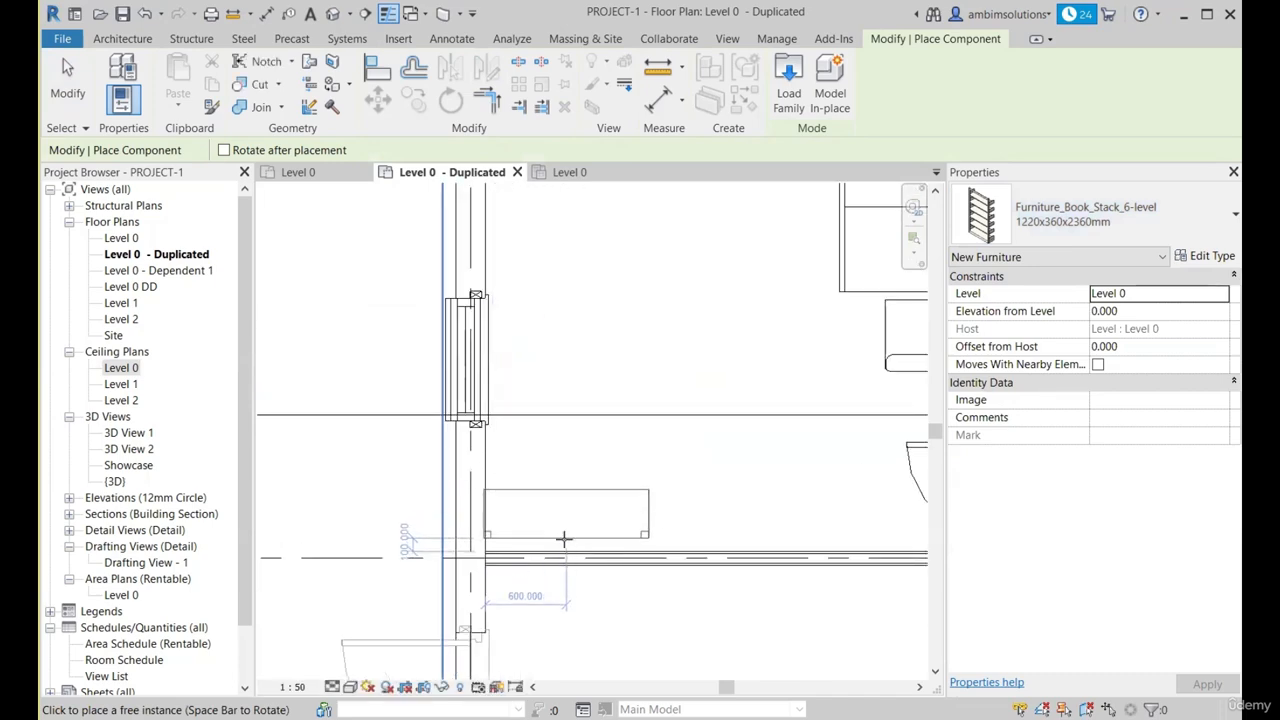
scroll(564, 539, up, 4)
click(451, 549)
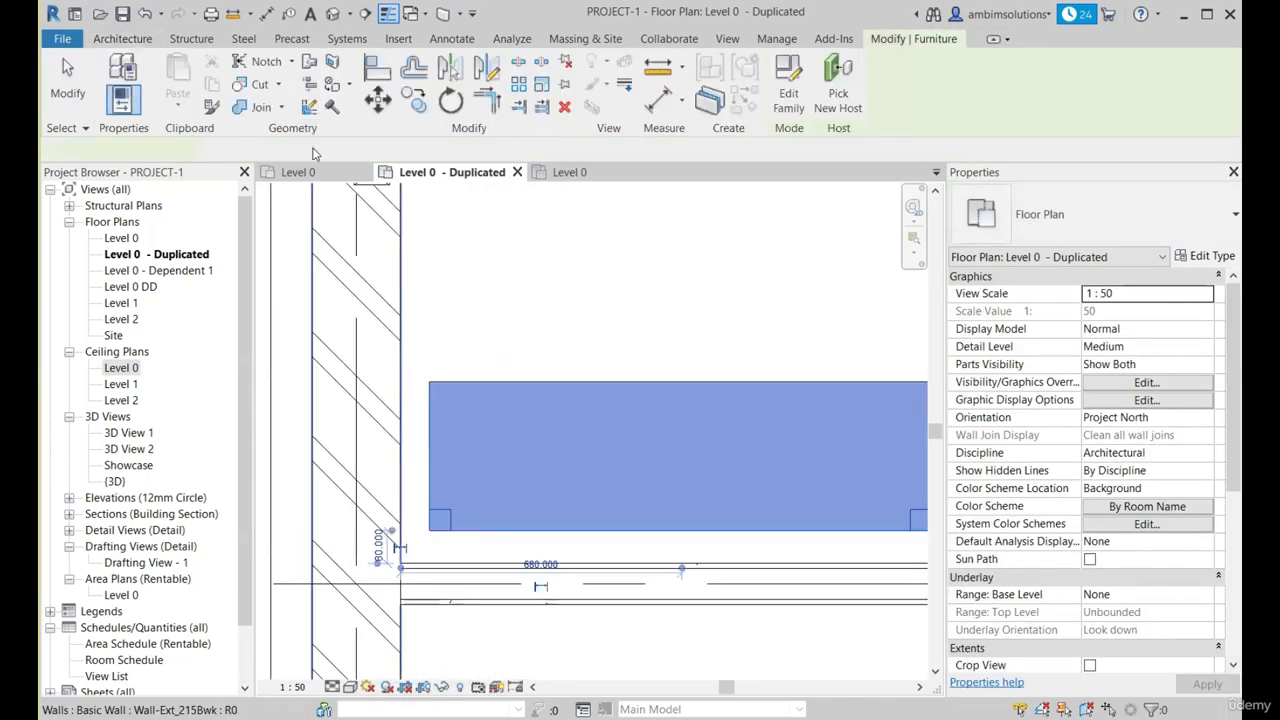
Step: Move the book stack by its lower-left corner towards the room's wall corner and nudge it right, clear of the exterior wall
click(385, 106)
scroll(456, 531, up, 2)
click(409, 529)
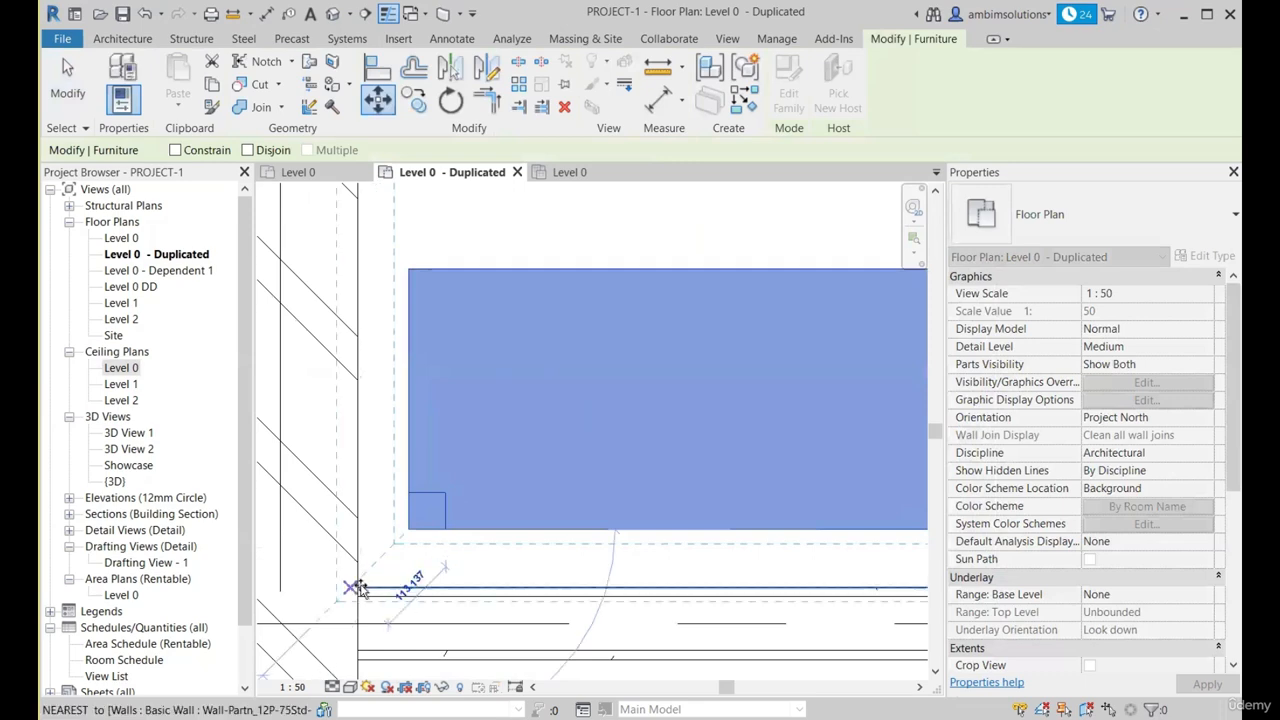
click(351, 587)
scroll(511, 540, down, 3)
scroll(425, 574, up, 4)
key(Right)
key(Right)
key(Right)
scroll(427, 573, up, 3)
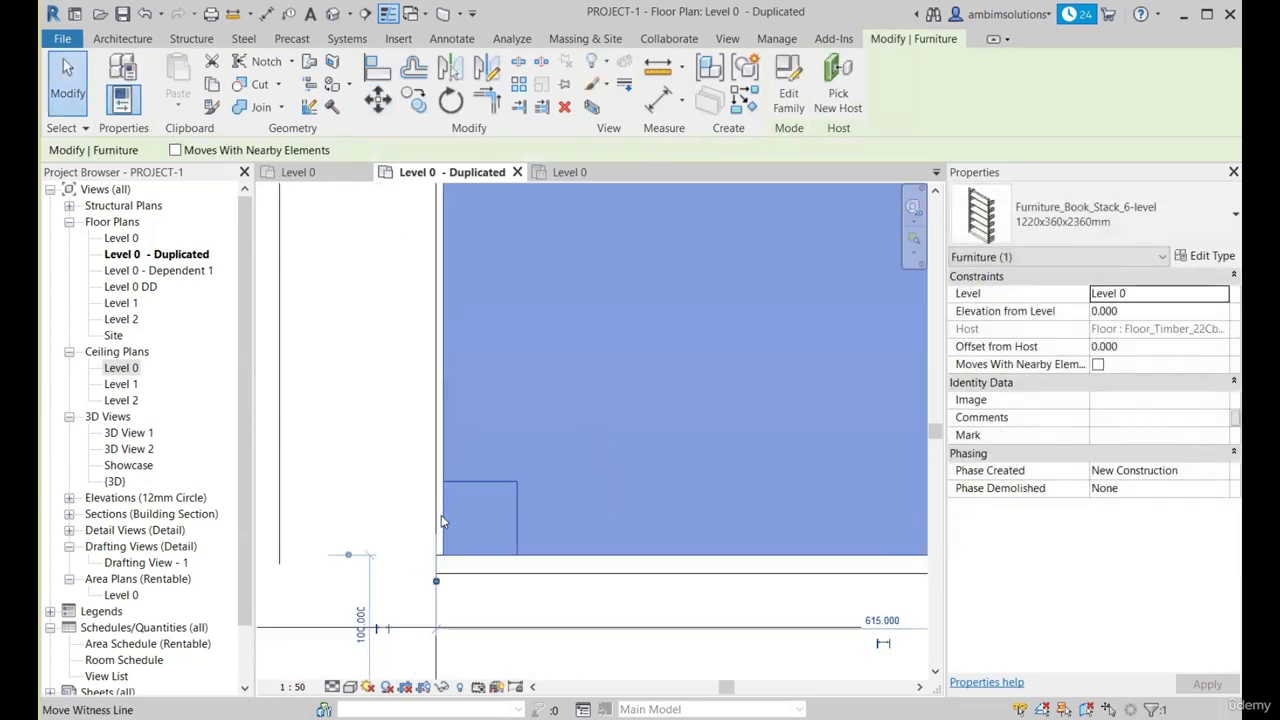
Step: Move the book stack left until it sits flush against the inner face of the exterior wall, and clear the selection
click(378, 106)
scroll(432, 535, up, 5)
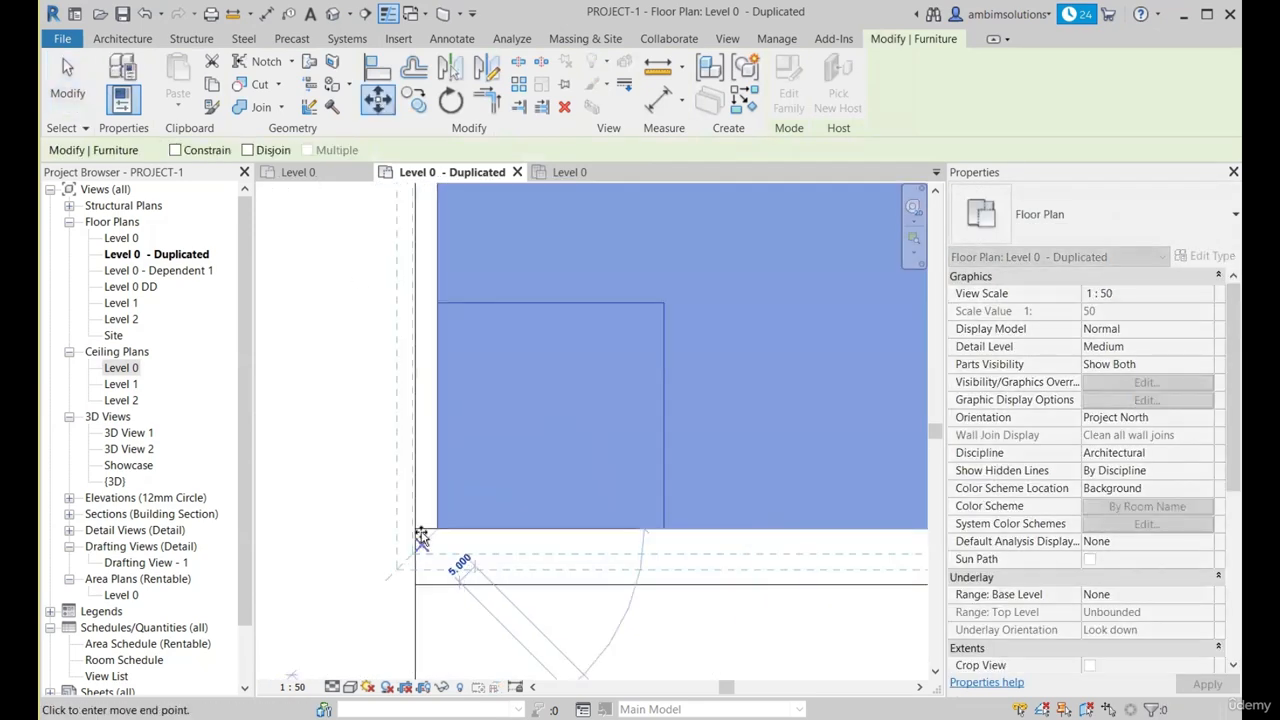
click(415, 528)
scroll(432, 513, down, 6)
key(Escape)
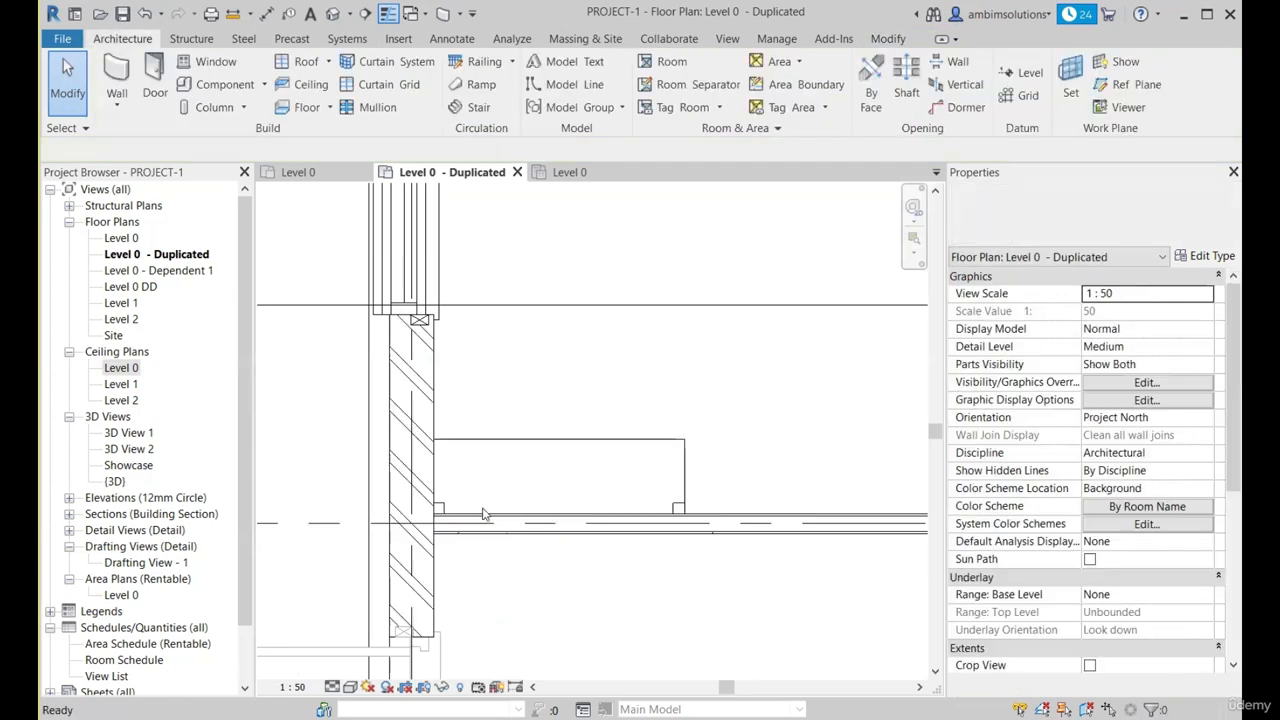
Step: Examine the placed book stack and survey the rest of the floor plan for rooms that still need furniture
scroll(483, 509, down, 2)
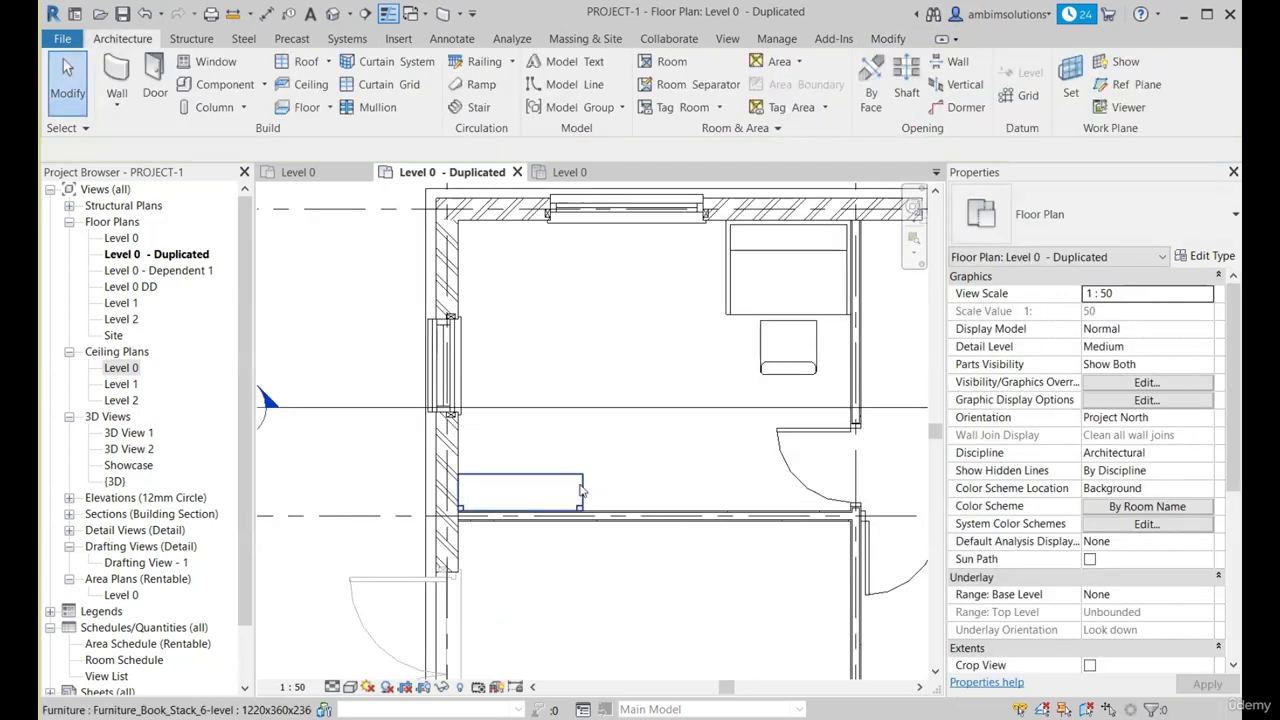
click(580, 490)
scroll(585, 490, down, 2)
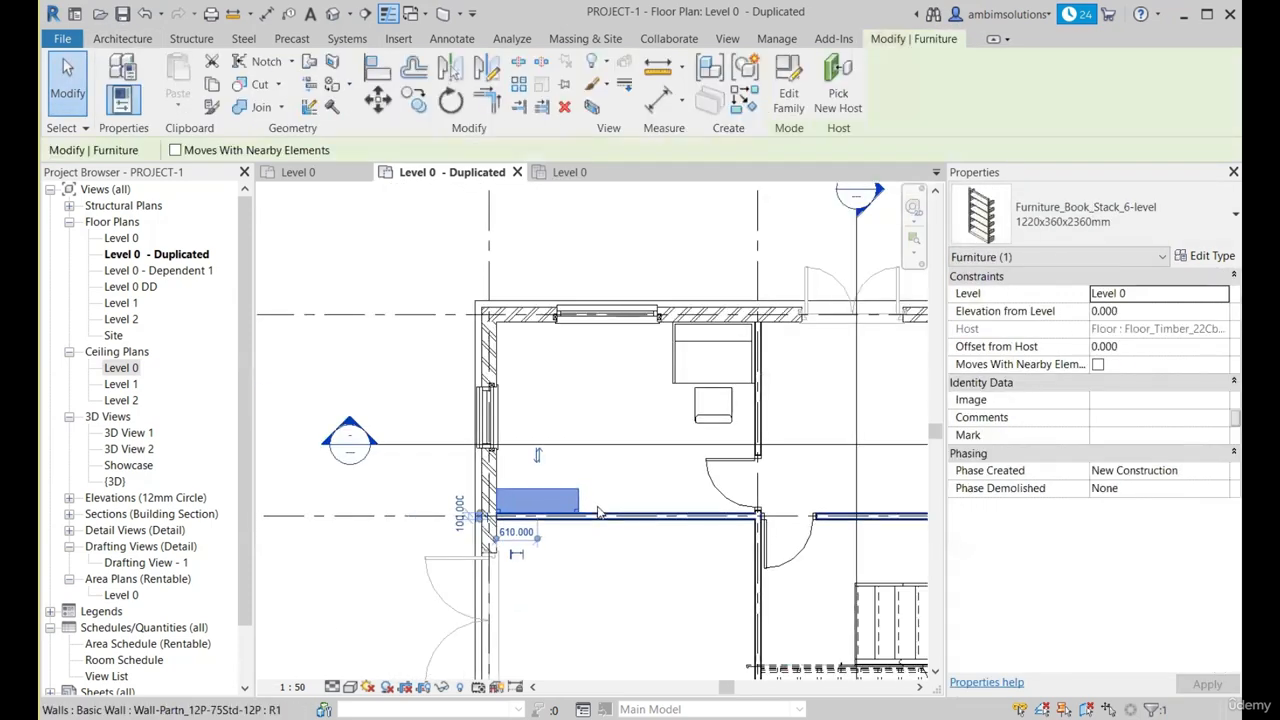
key(Escape)
scroll(710, 450, down, 1)
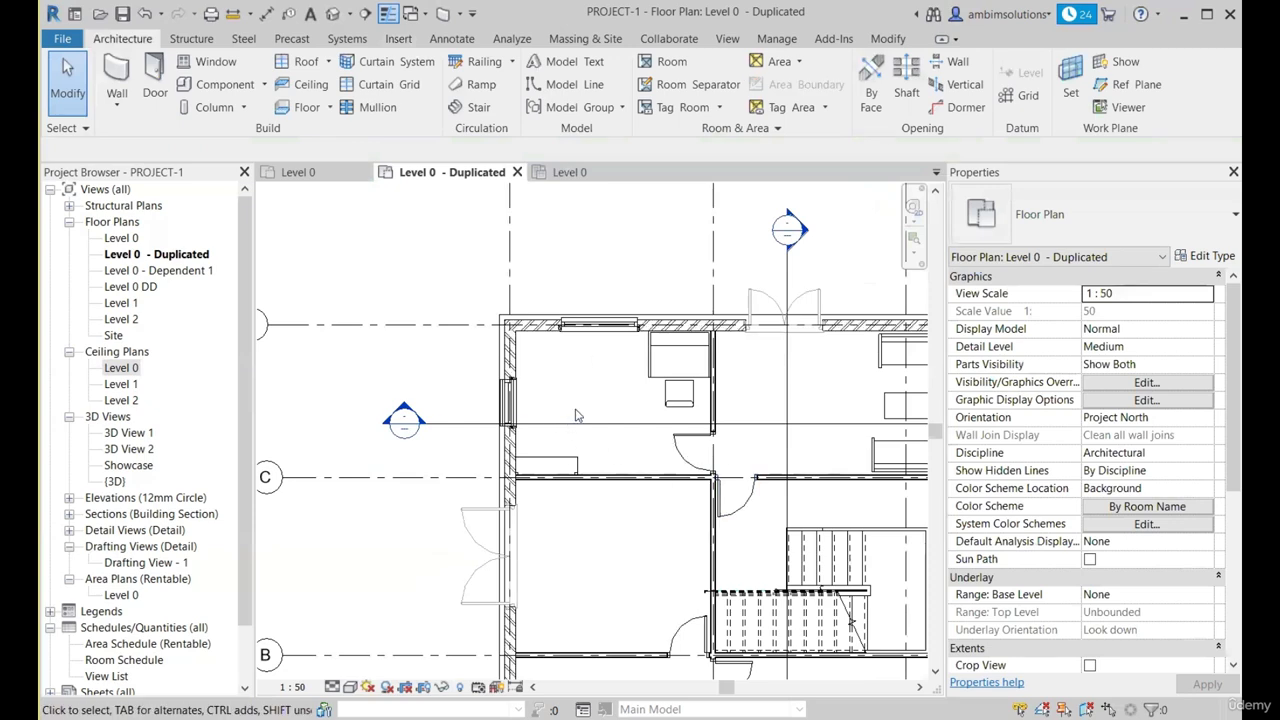
scroll(600, 400, down, 1)
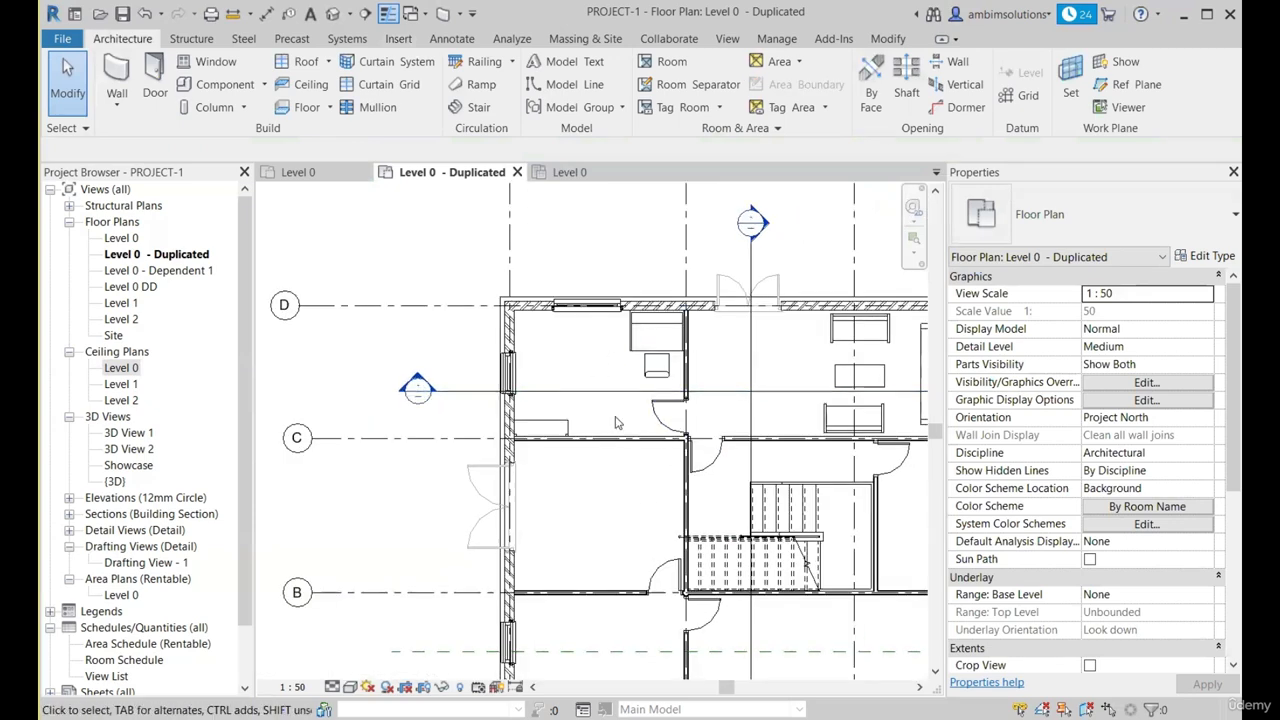
scroll(561, 355, down, 2)
scroll(595, 495, up, 3)
scroll(591, 499, down, 4)
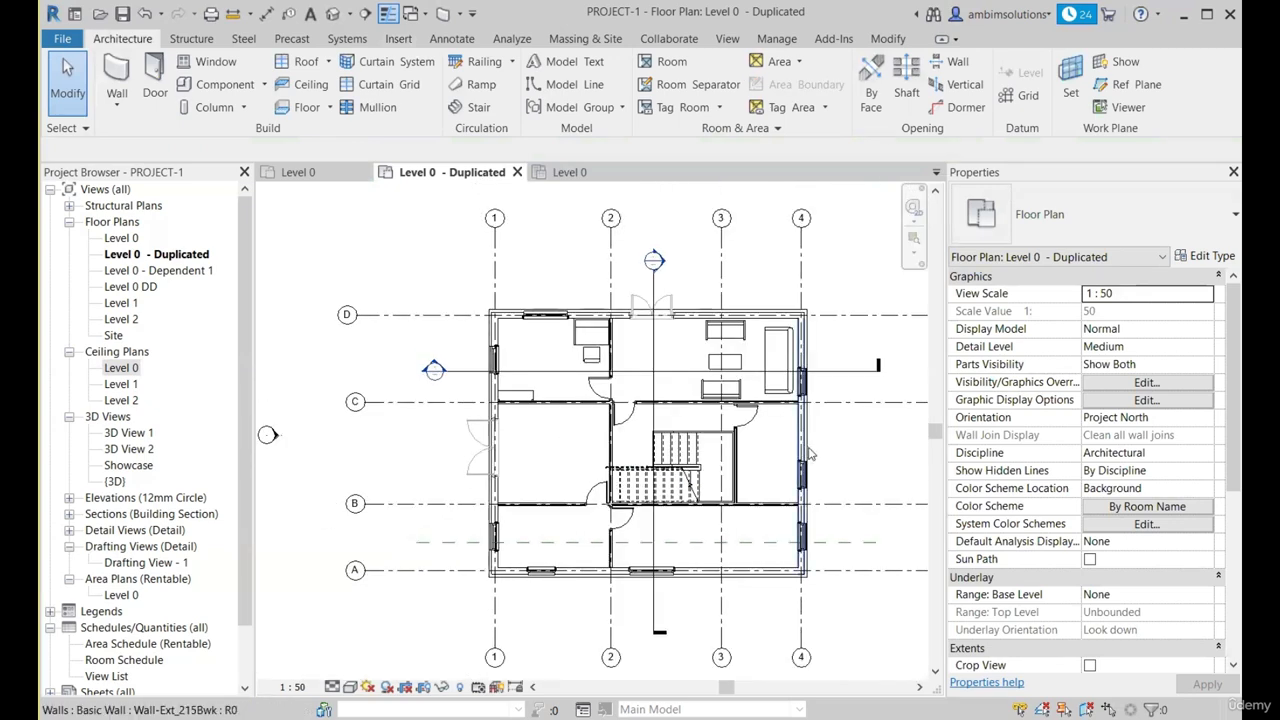
scroll(804, 442, up, 3)
scroll(721, 565, up, 2)
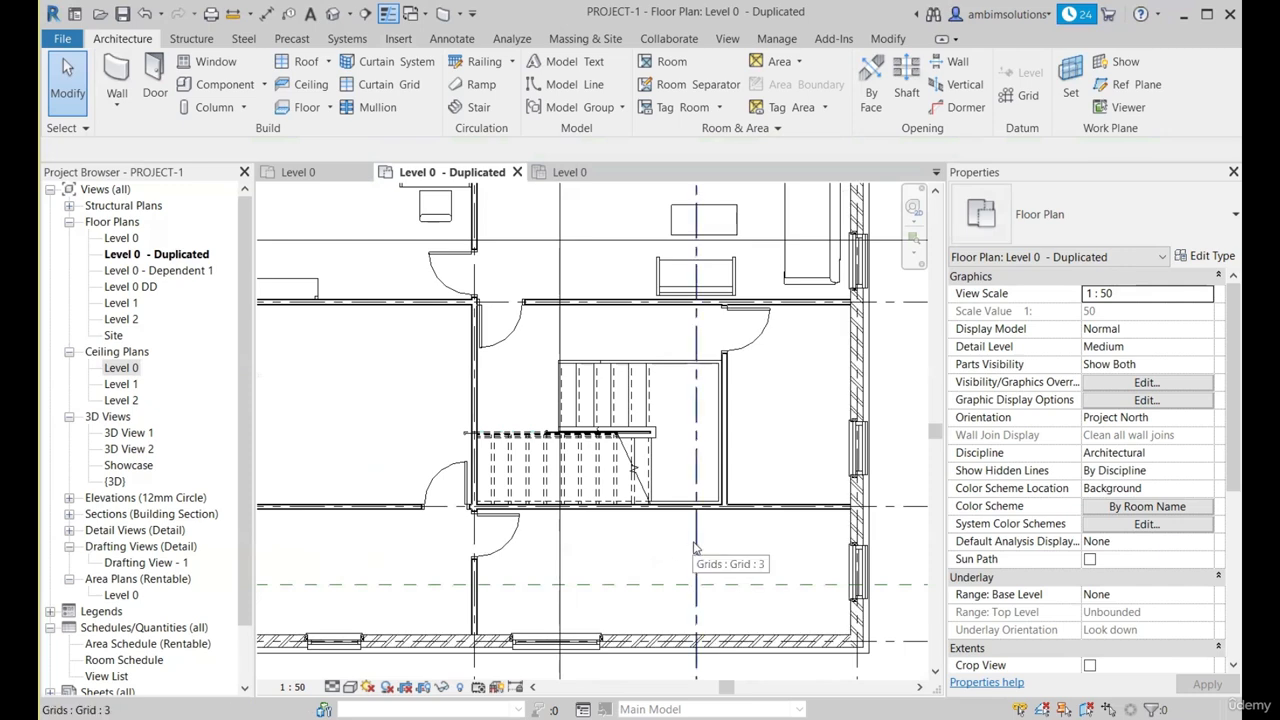
scroll(696, 545, down, 3)
scroll(699, 537, up, 1)
scroll(669, 545, up, 2)
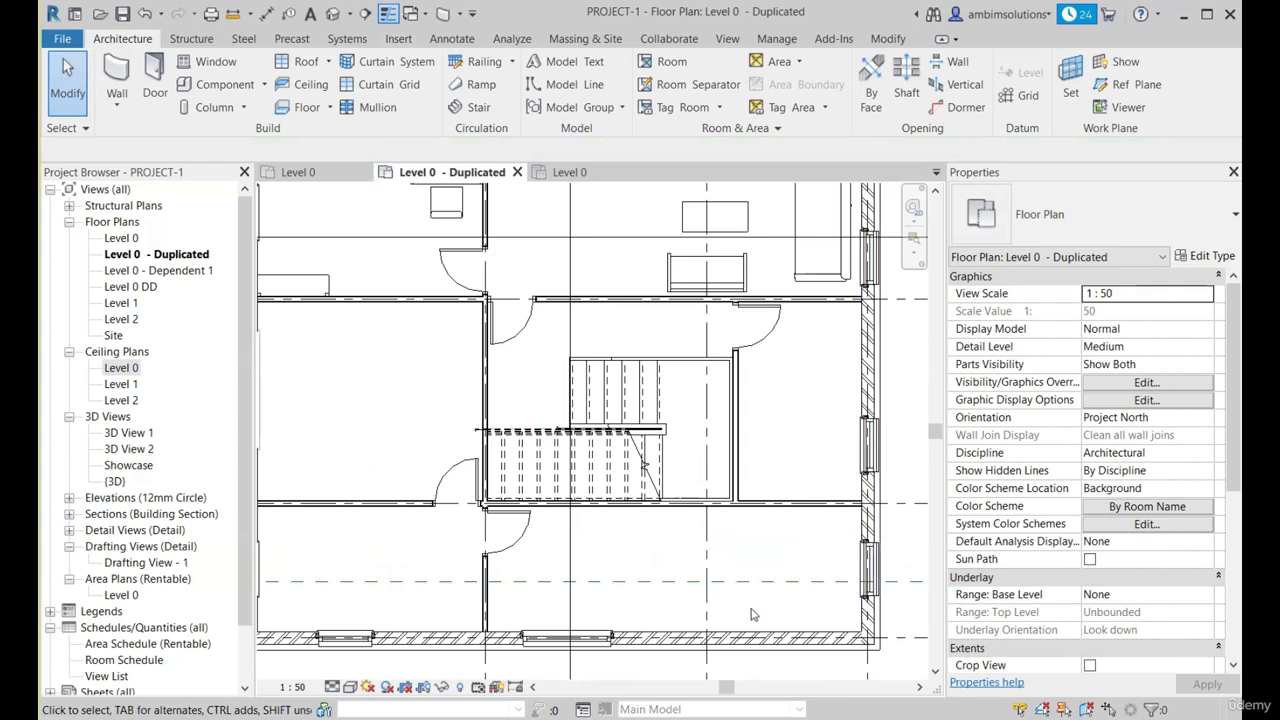
Step: Open the family library for a new component and preview the wardrobe and sideboard in the Furniture Storage folder
key(c)
key(m)
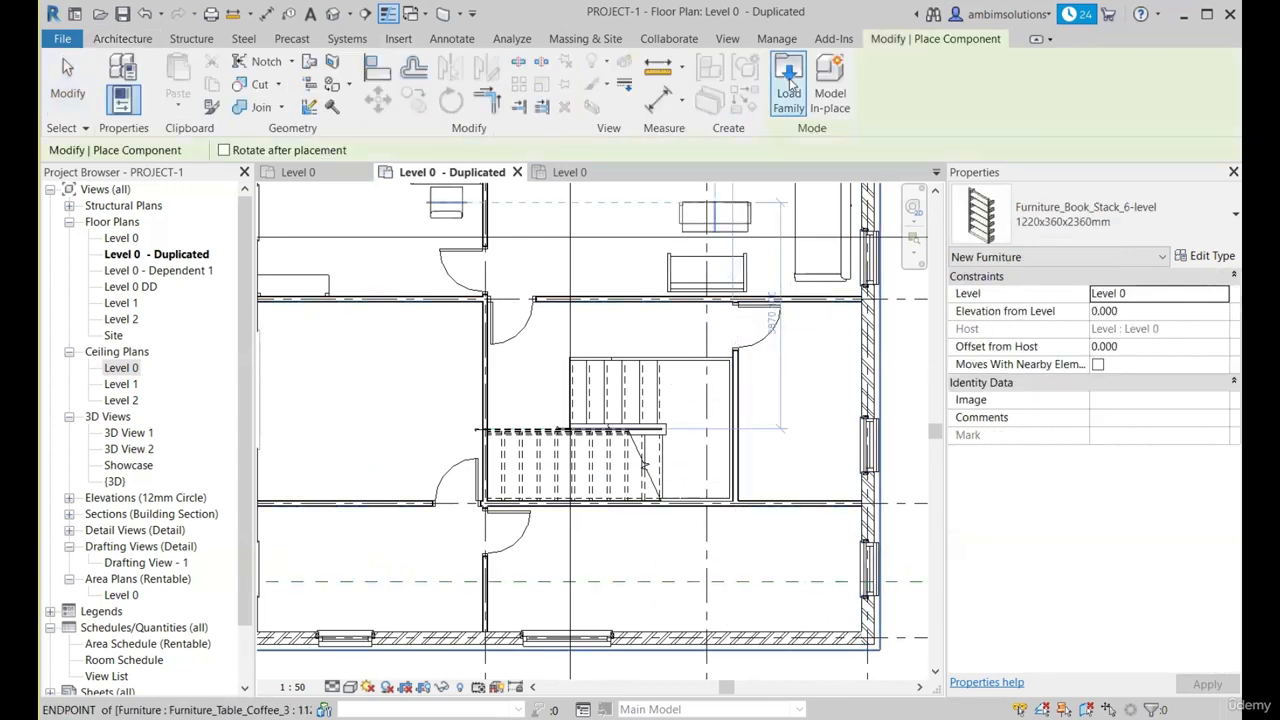
click(789, 88)
click(606, 378)
key(BackSpace)
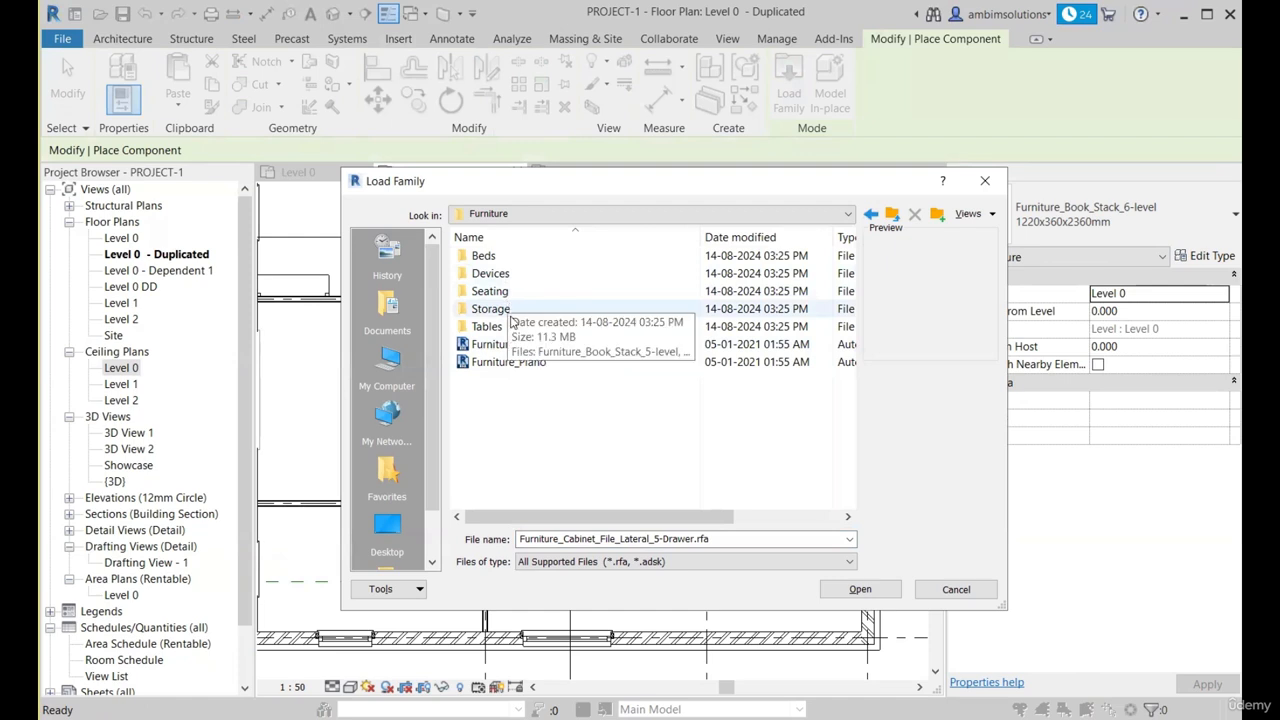
double_click(511, 316)
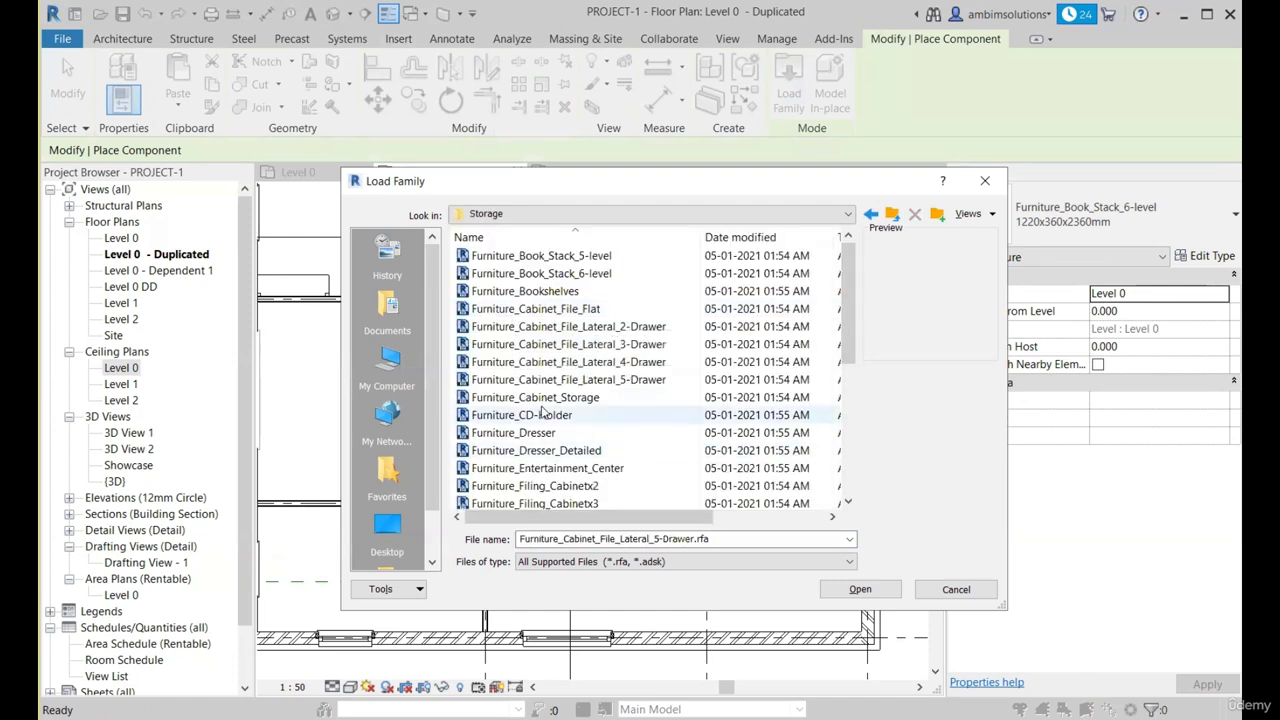
scroll(540, 380, down, 5)
scroll(556, 468, up, 3)
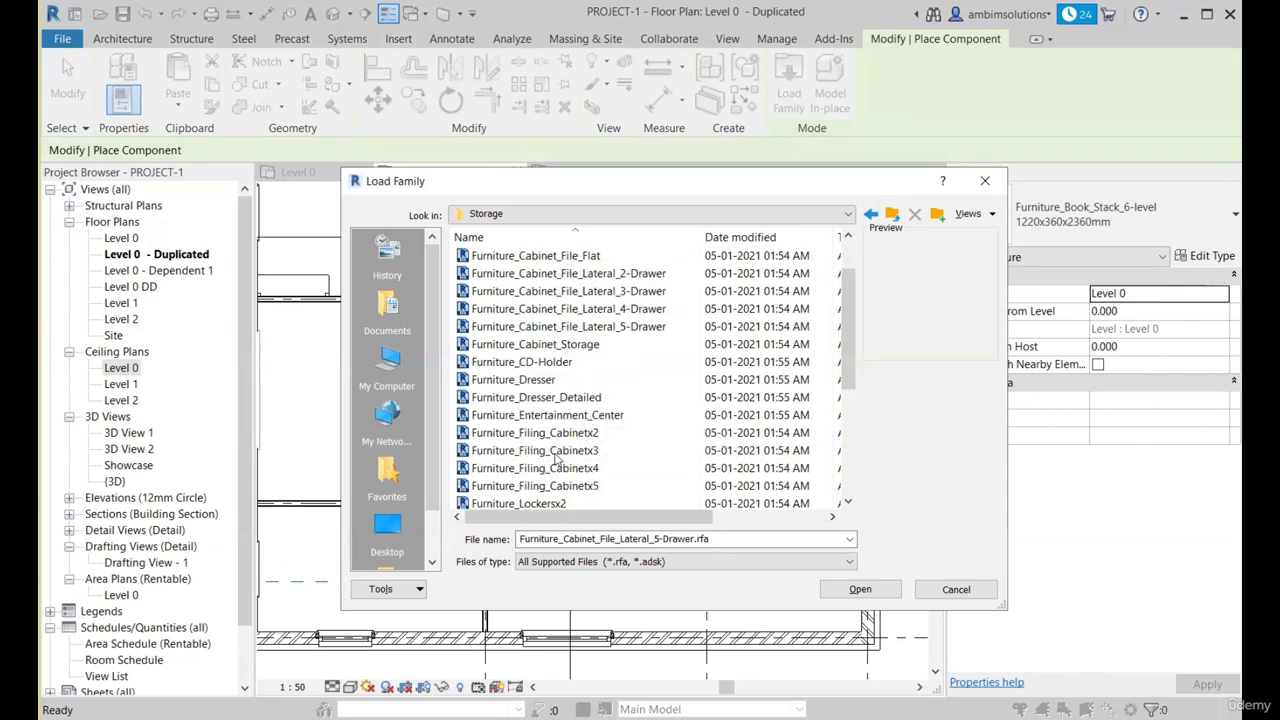
scroll(556, 468, down, 2)
click(547, 485)
scroll(547, 488, down, 1)
click(547, 487)
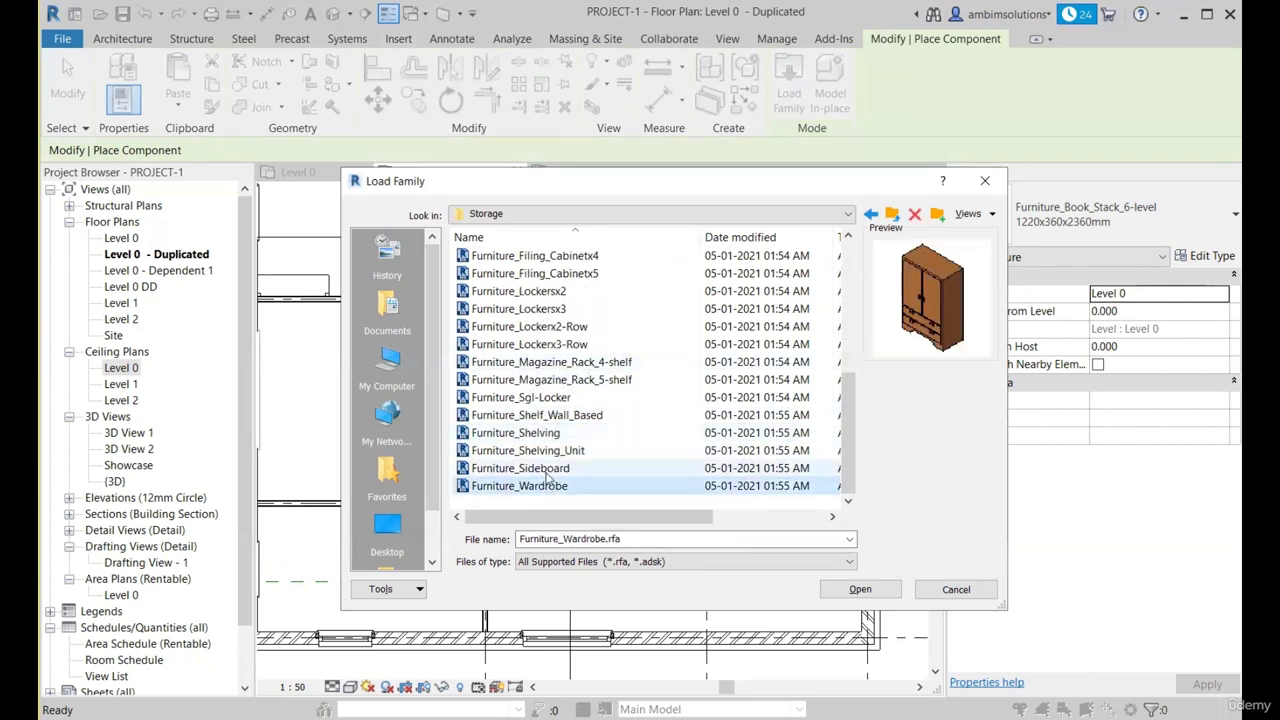
click(547, 472)
key(BackSpace)
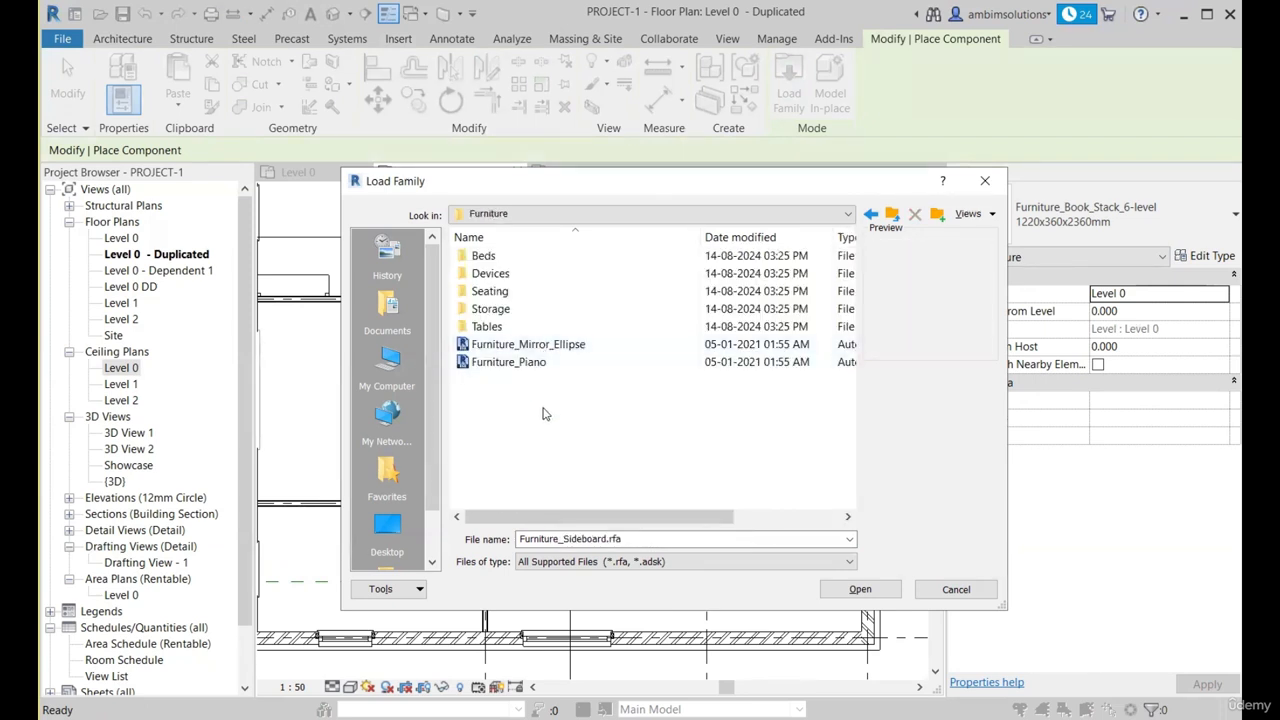
Step: Browse the Furniture Tables folder, previewing Furniture_Desk_Executive_Rectangular, Furniture_Table_Round_2 and Furniture_Table_Dining_Rectangular
double_click(487, 326)
click(530, 344)
scroll(530, 430, down, 2)
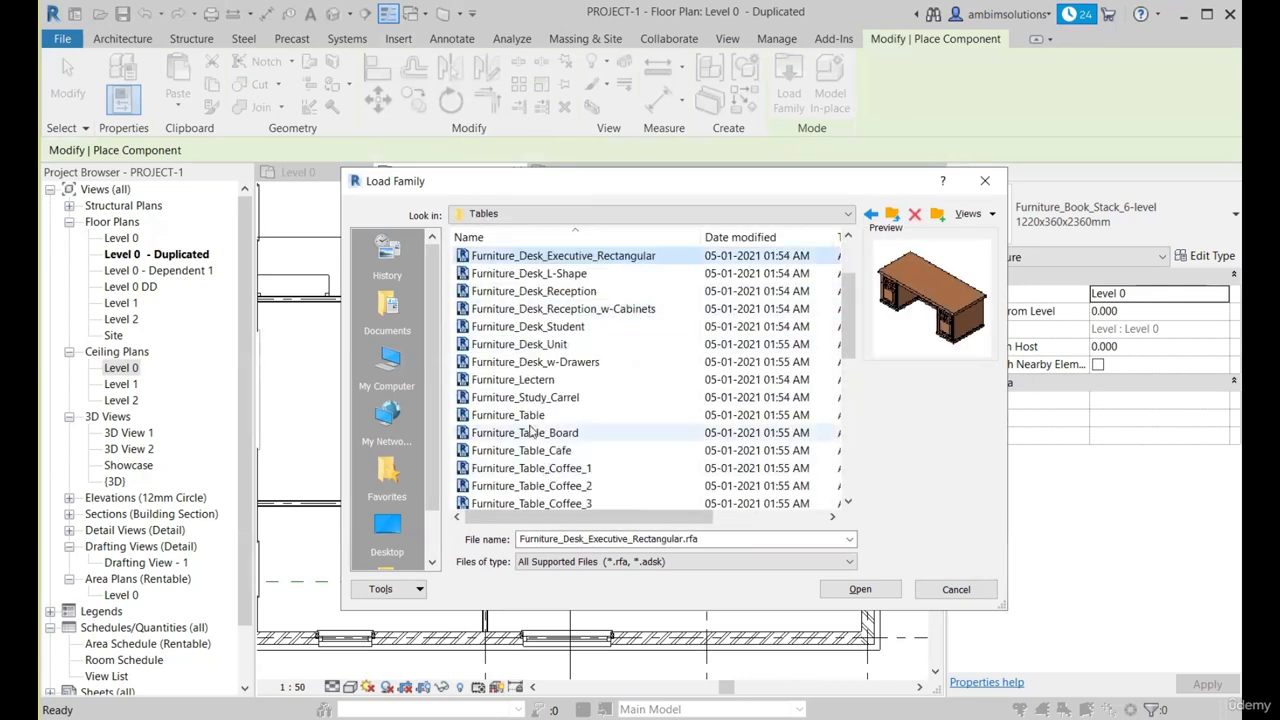
scroll(531, 430, down, 6)
click(535, 486)
scroll(549, 436, up, 4)
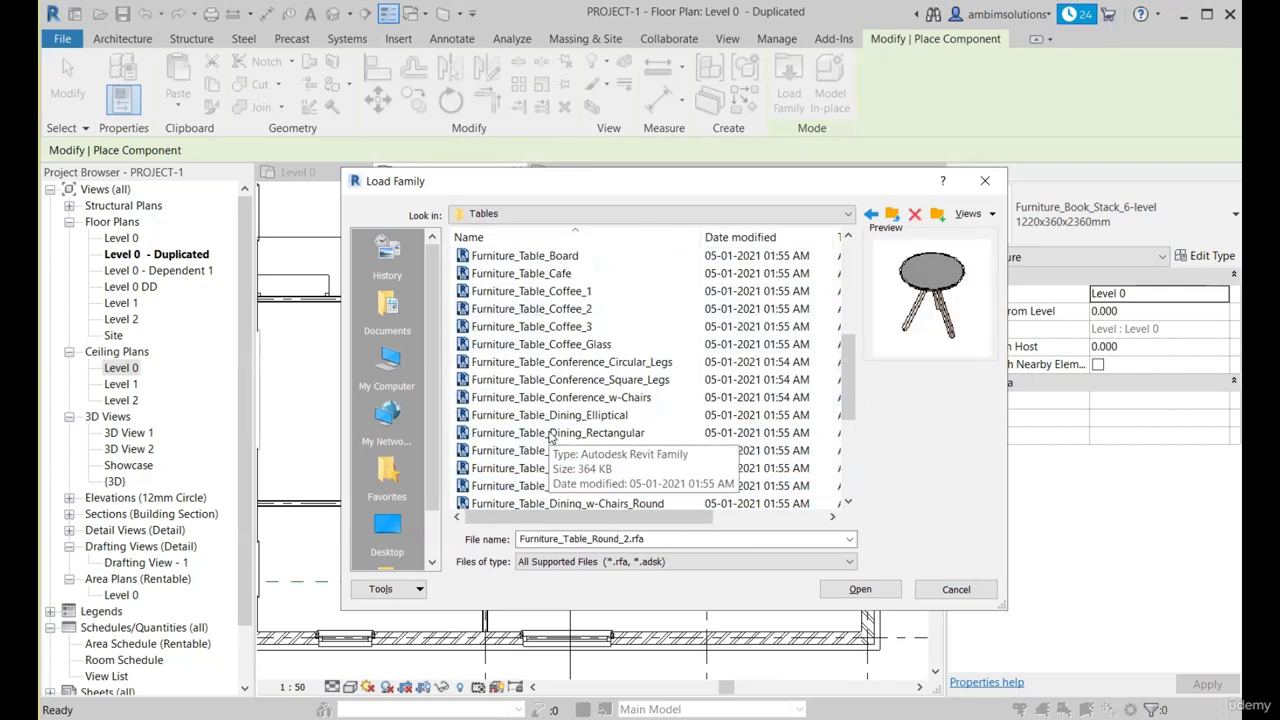
click(549, 433)
scroll(549, 436, up, 3)
Step: Go up to the UK library folder and open Base Cabinets inside Casework
key(BackSpace)
key(BackSpace)
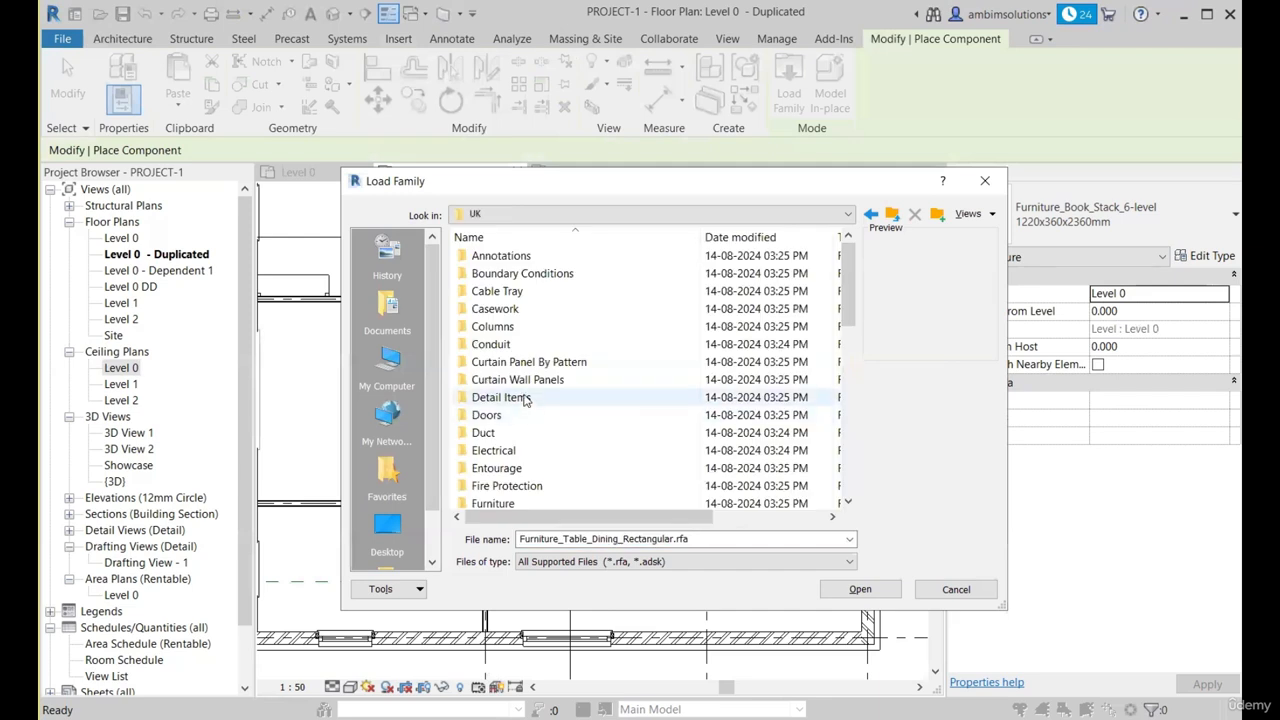
scroll(524, 399, down, 2)
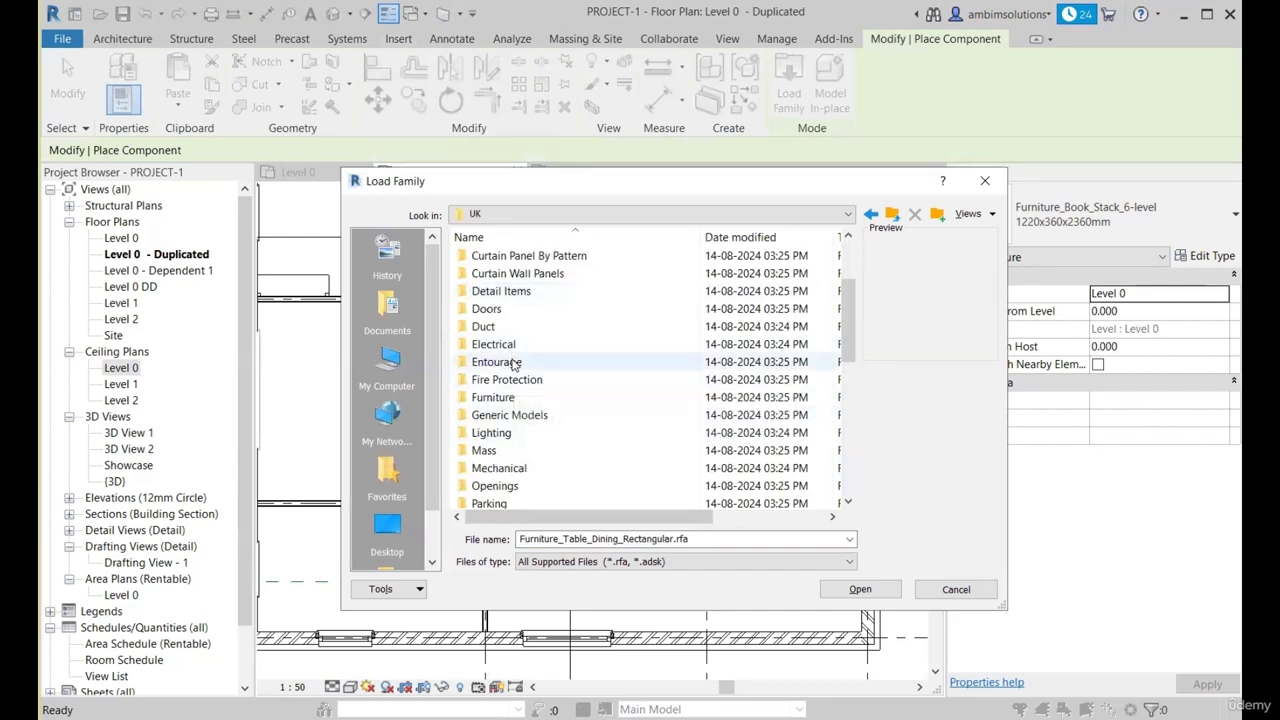
scroll(514, 364, up, 2)
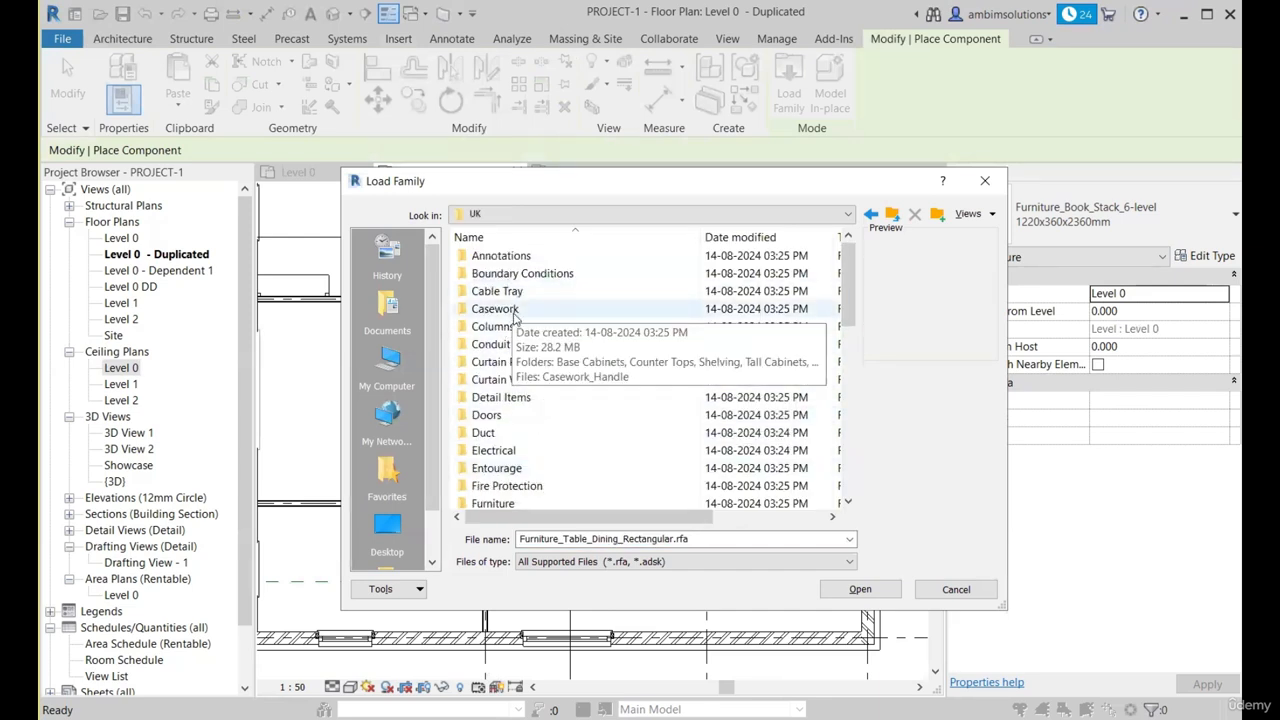
double_click(497, 311)
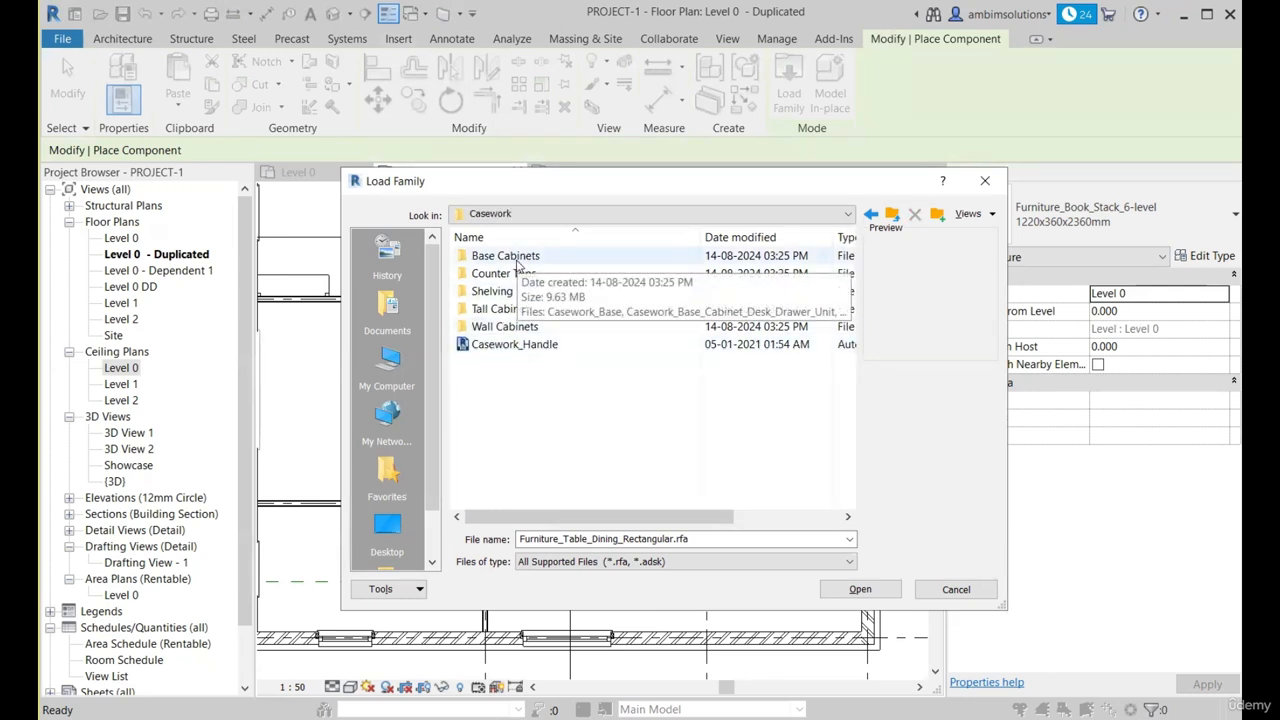
double_click(507, 258)
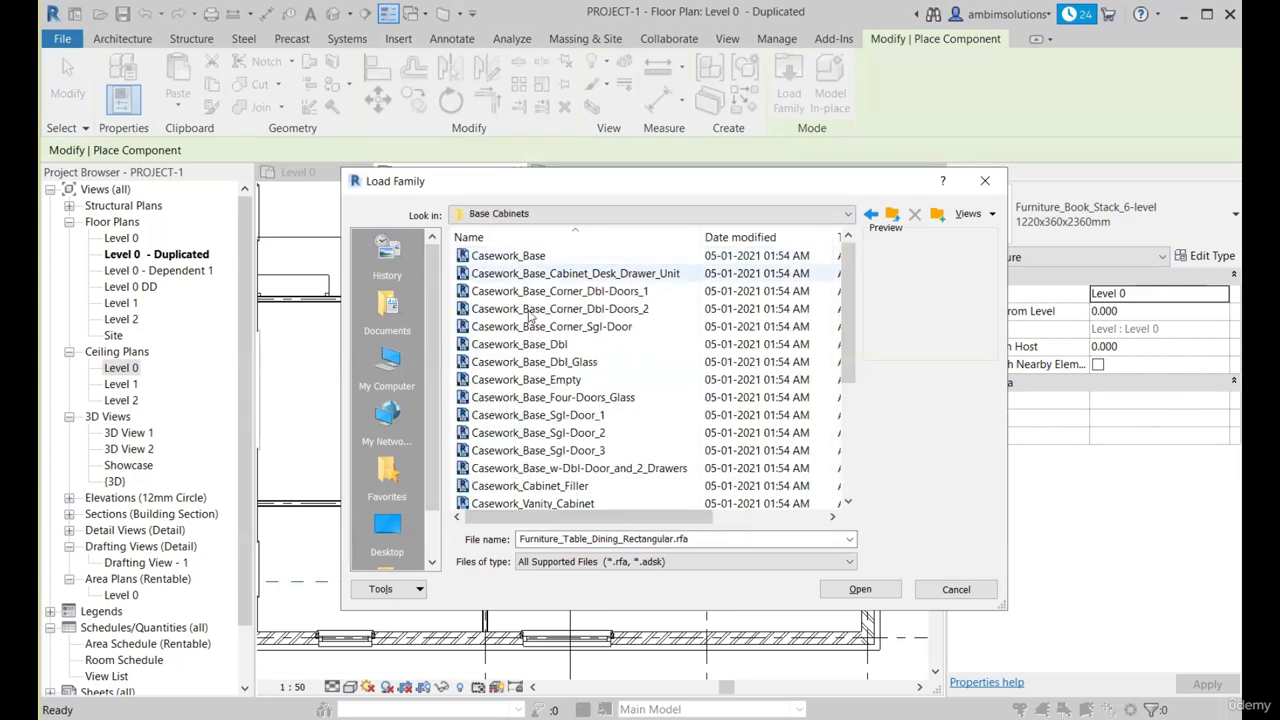
Step: Preview the corner, desk drawer and glass-door base cabinet families to compare their shapes
click(520, 344)
click(543, 306)
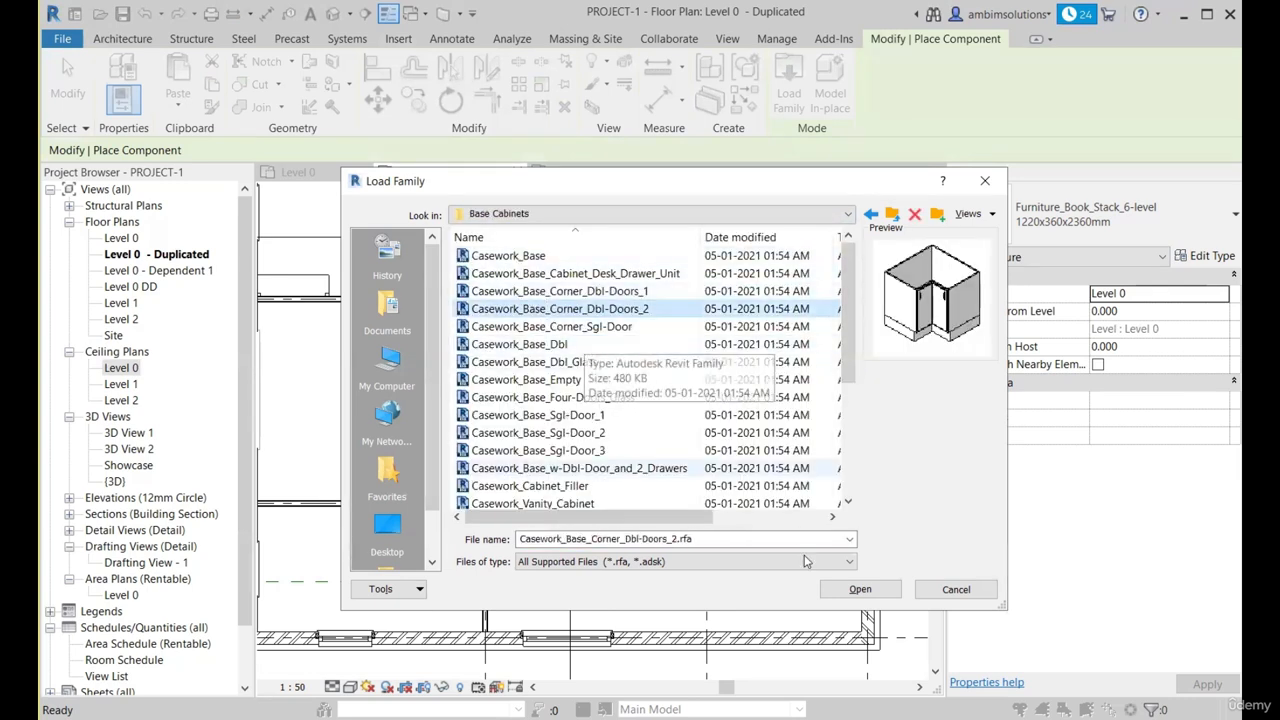
click(613, 292)
click(607, 276)
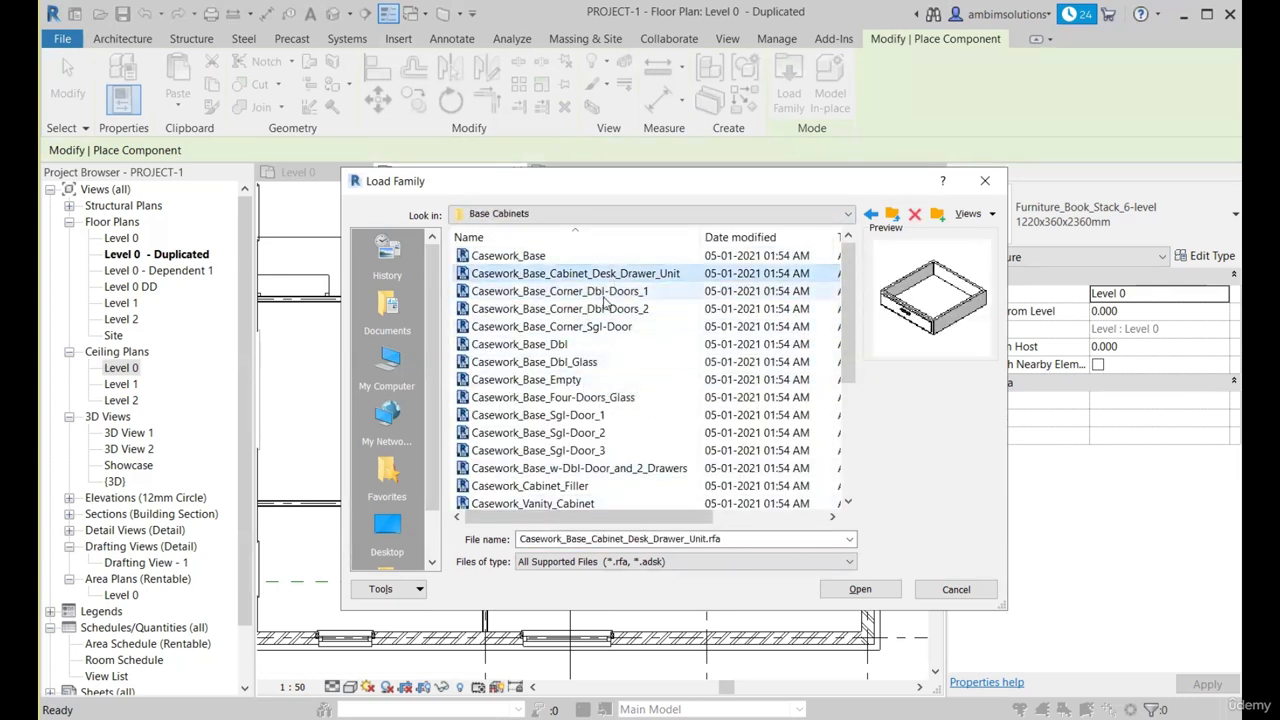
click(619, 293)
click(535, 362)
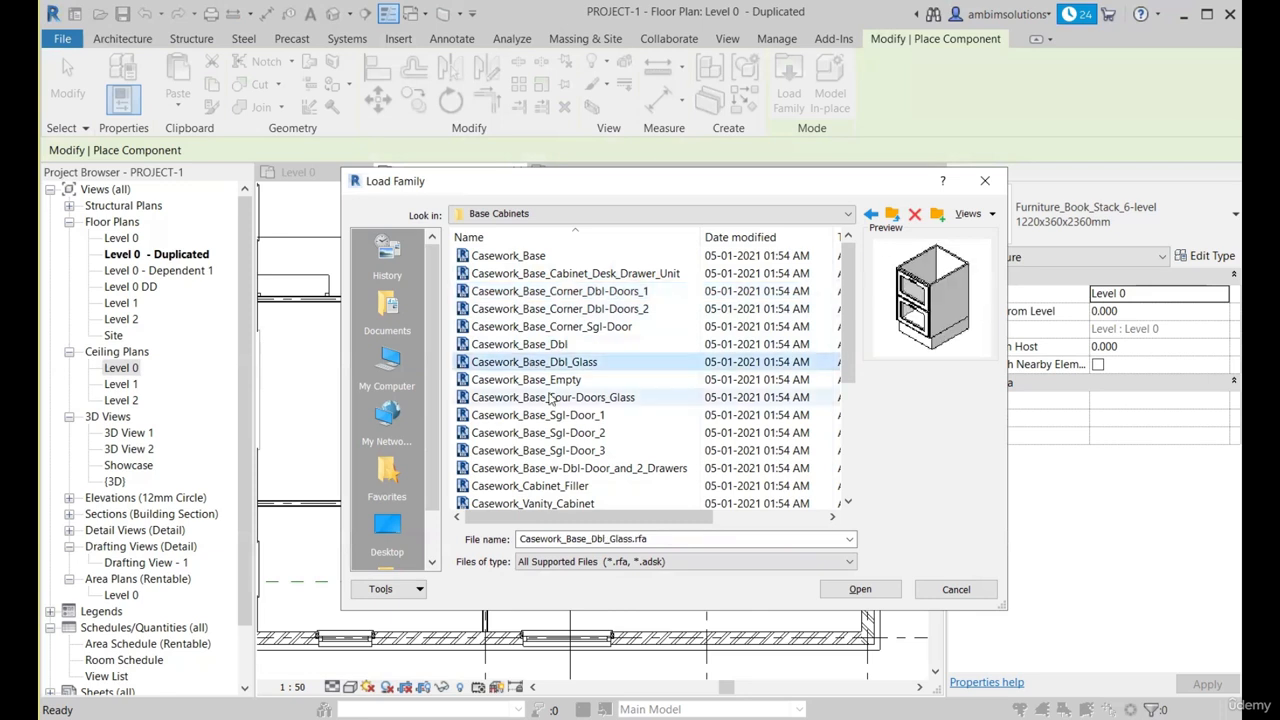
click(555, 397)
click(545, 450)
click(555, 397)
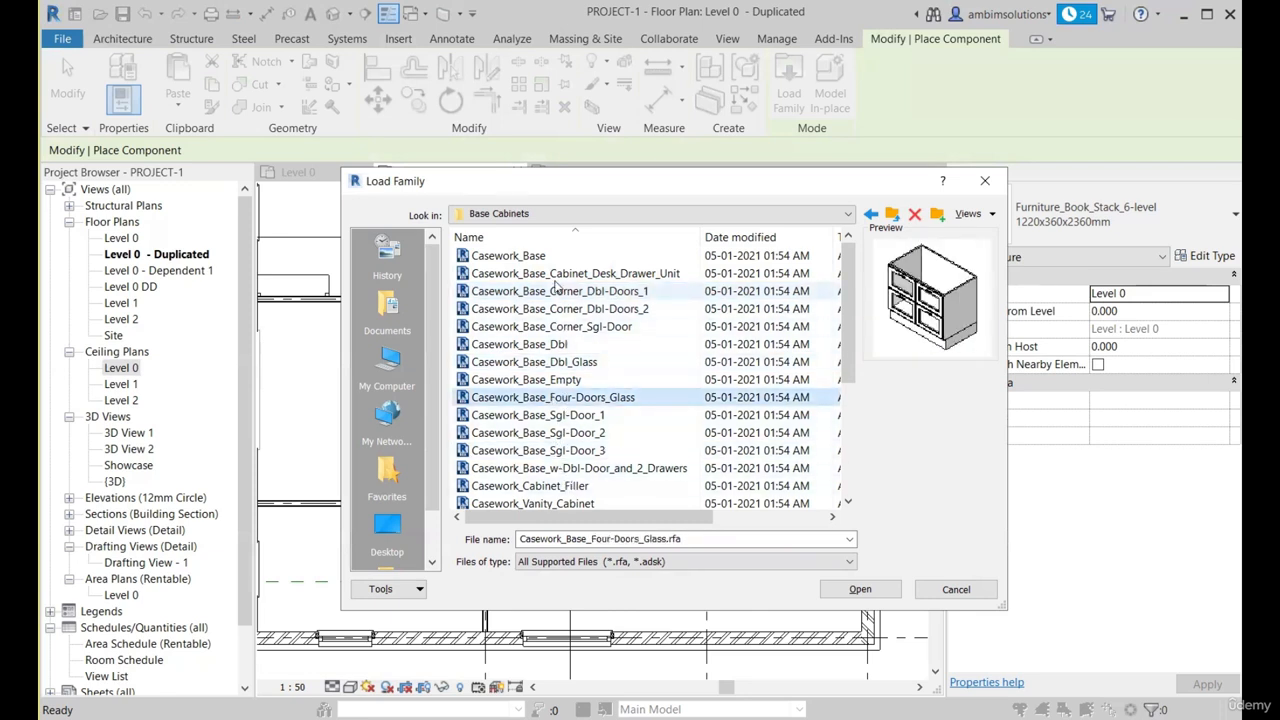
click(556, 309)
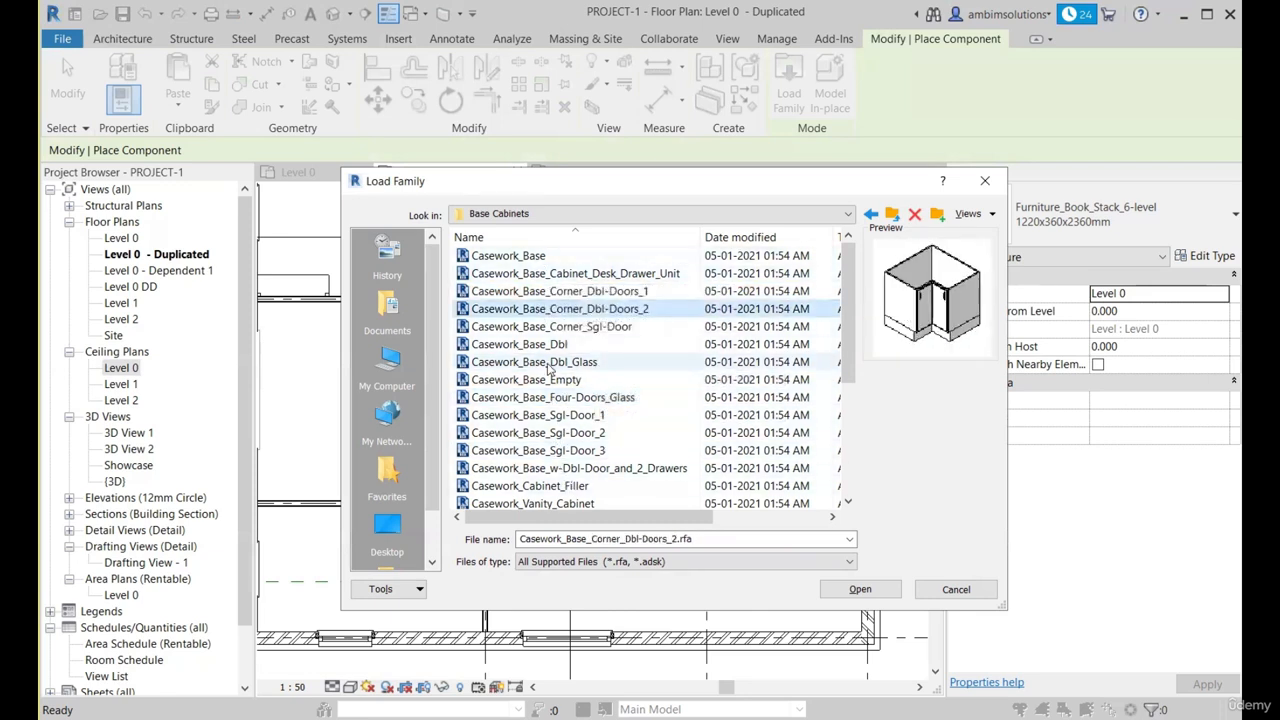
Step: Look through the rest of the base cabinet families, down to Casework_Wine_Rack
scroll(548, 380, down, 2)
click(550, 415)
click(552, 468)
scroll(560, 470, down, 2)
click(567, 486)
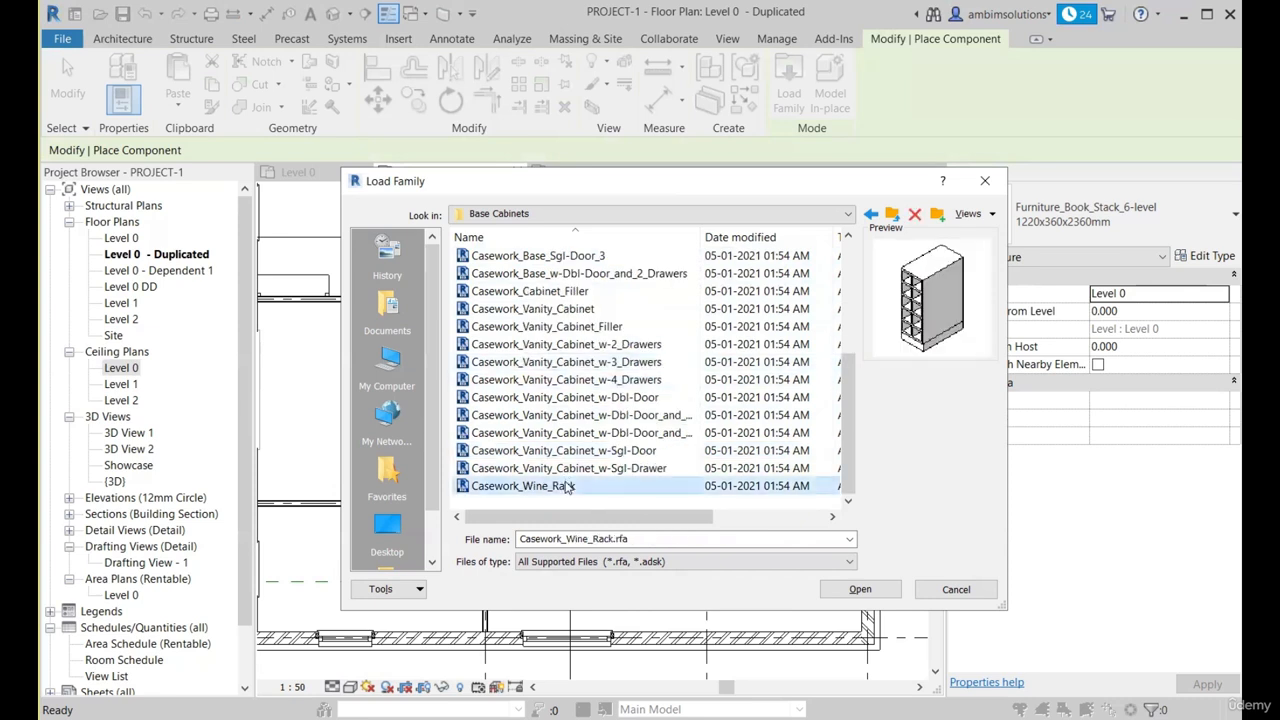
Step: Load the Casework_Vanity_Cabinet_w-Dbl-Door_and_2_Drawers and Casework_Base_Corner_Dbl-Doors_1 families together
click(555, 432)
scroll(548, 374, up, 2)
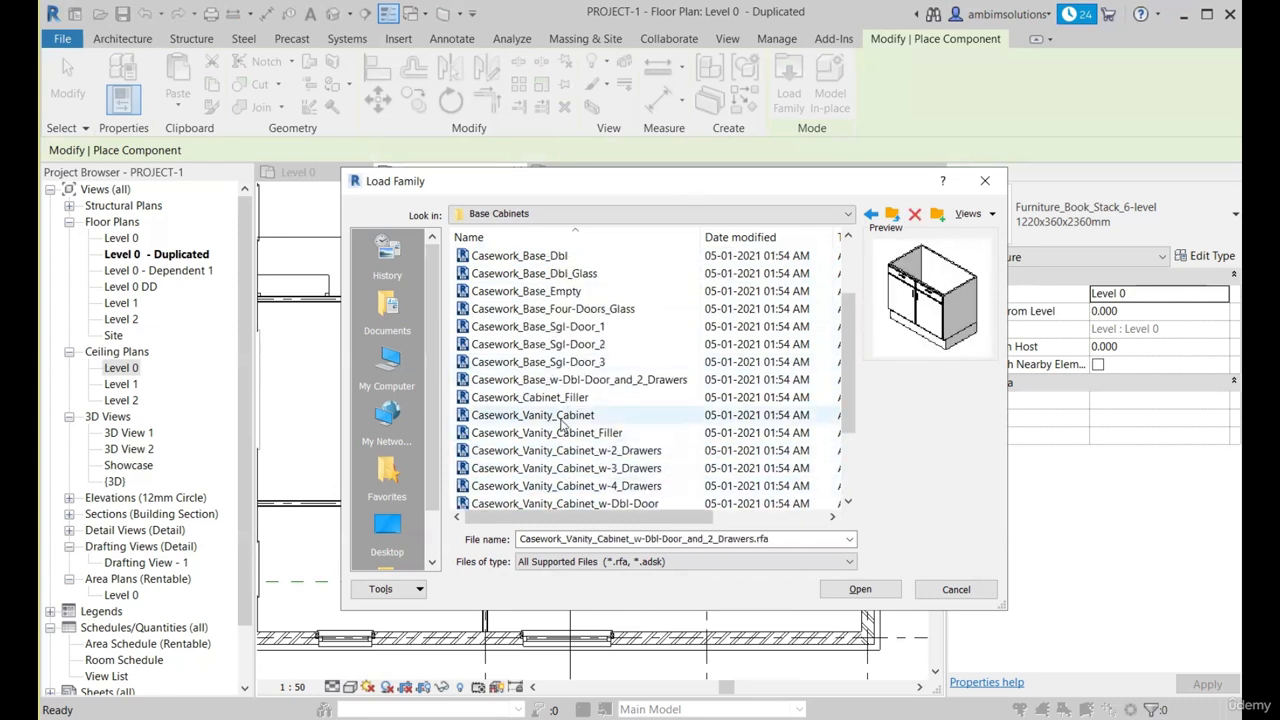
scroll(558, 428, up, 2)
scroll(628, 450, down, 2)
scroll(622, 400, up, 2)
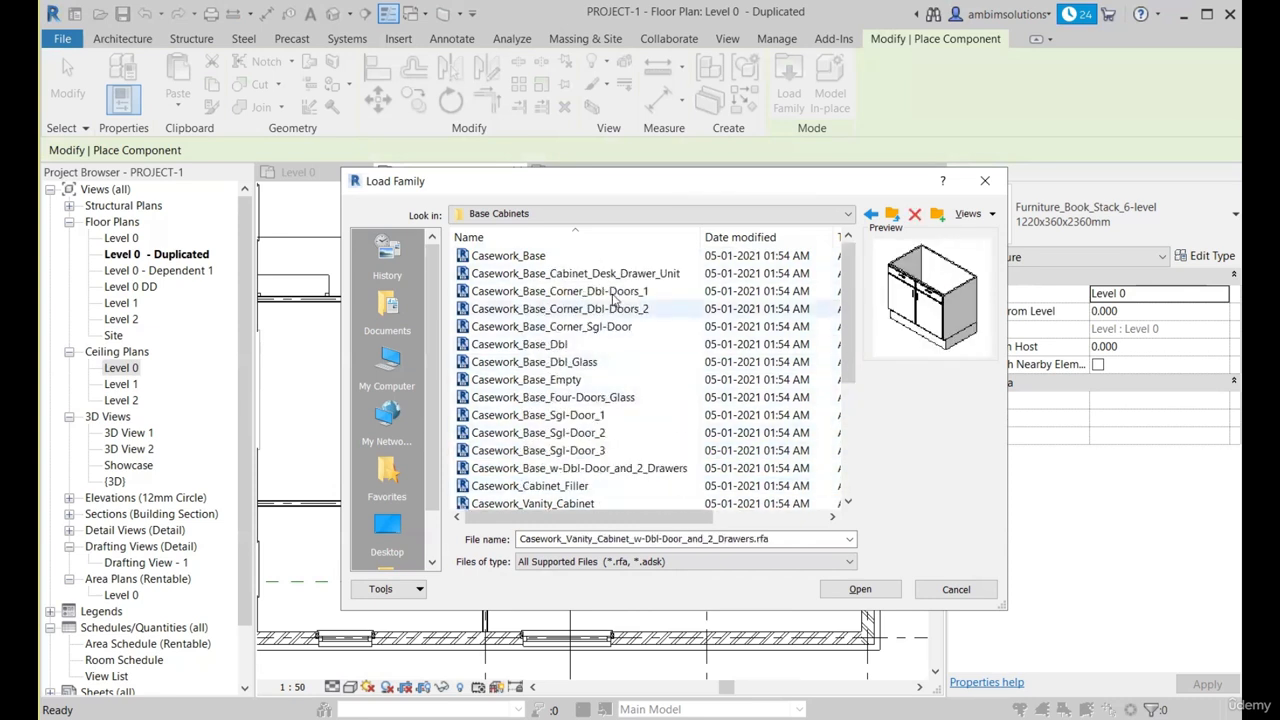
click(590, 291)
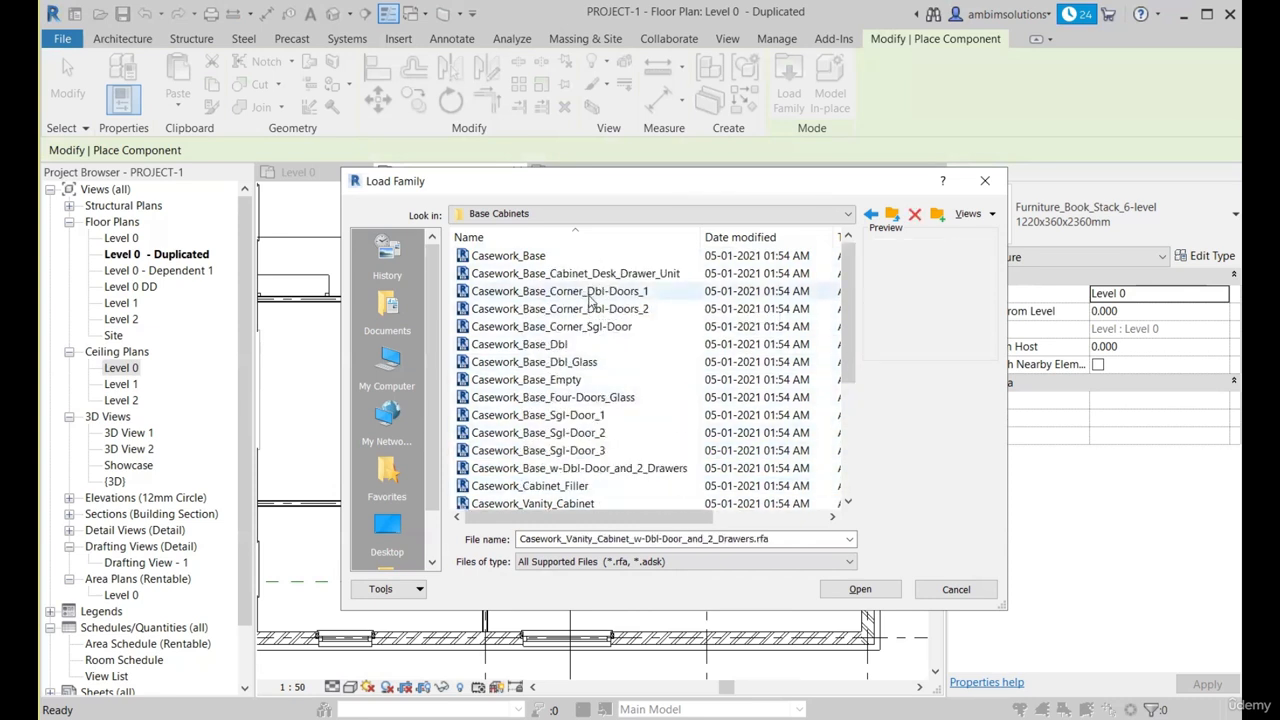
click(860, 590)
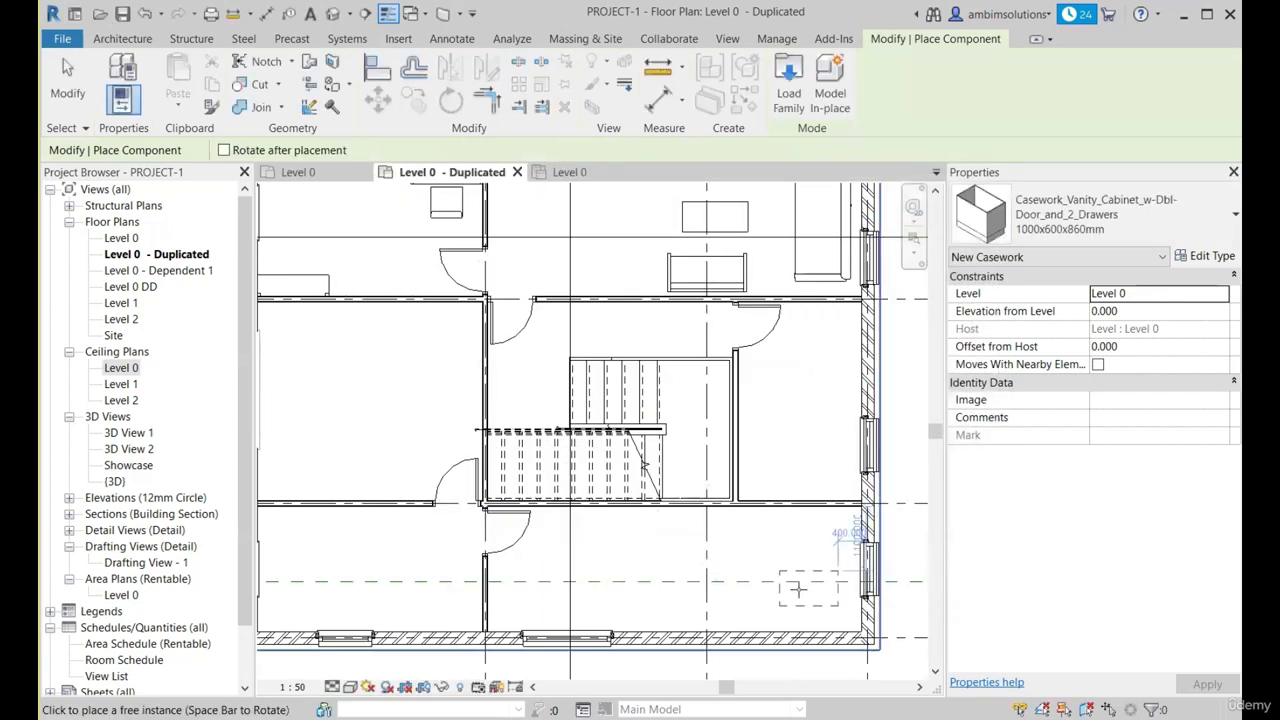
Step: Place a 1000x600x860mm vanity cabinet against the partition wall along the upper side of the lower-right room
scroll(884, 592, up, 4)
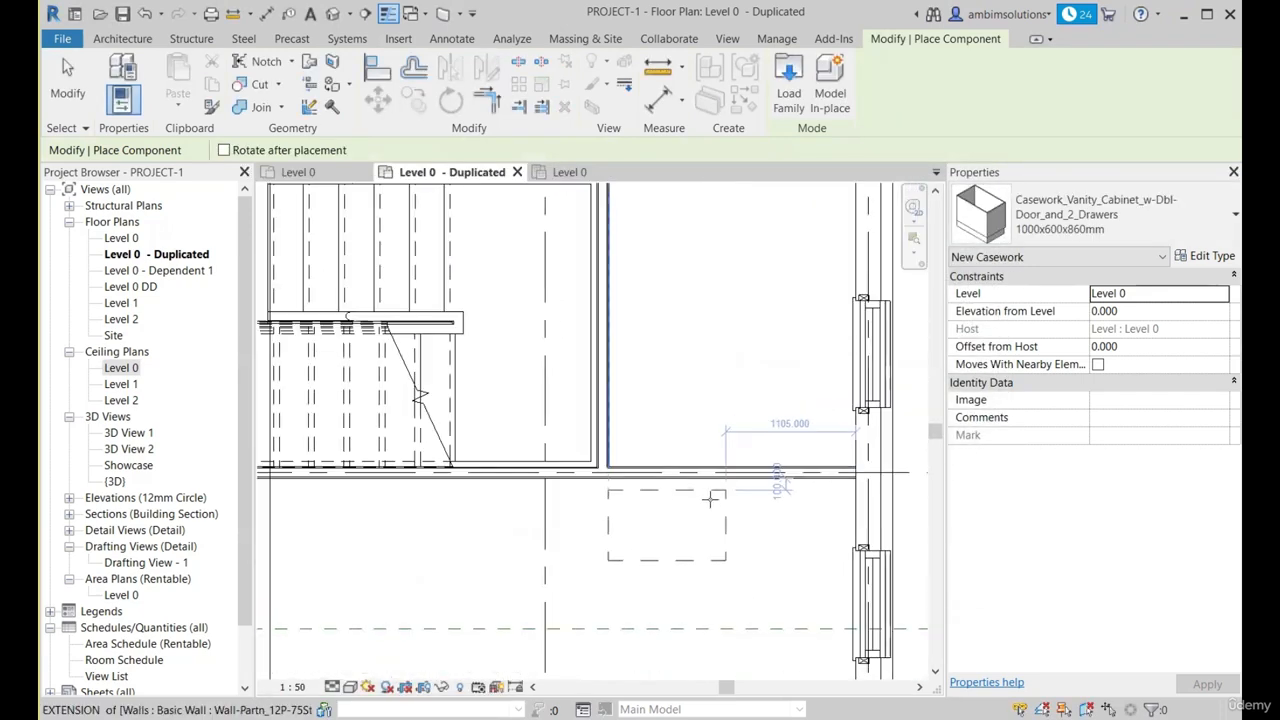
scroll(614, 417, down, 3)
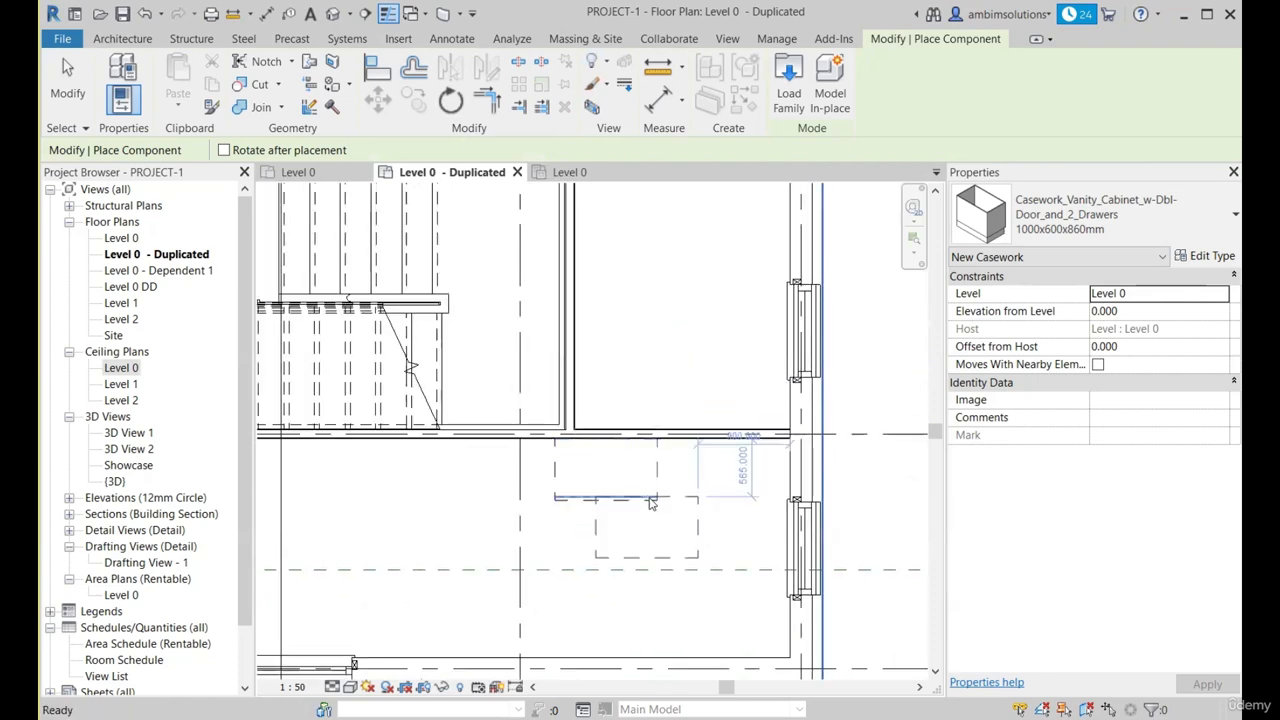
key(Escape)
Step: Place a 931x931x900mm Casework_Base_Corner_Dbl-Doors_1, rotated to fit, in the upper-right corner of the lower-right room
click(653, 502)
key(c)
key(s)
click(1117, 227)
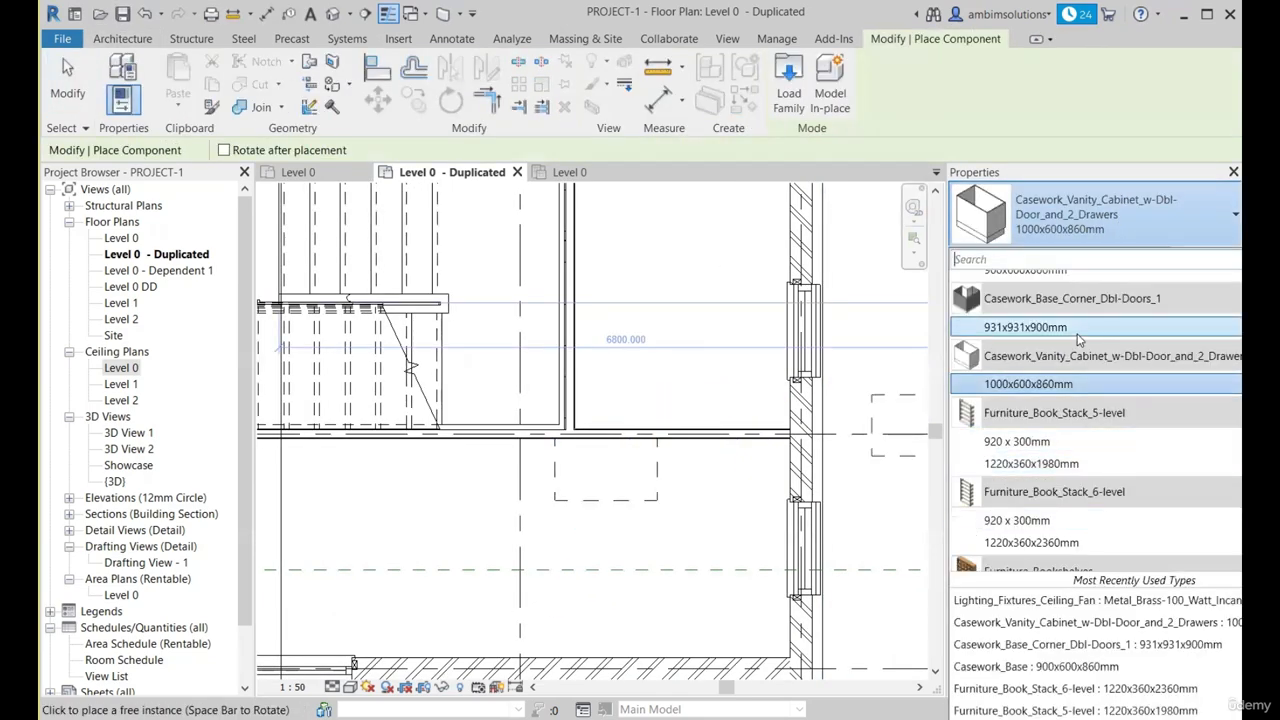
click(1025, 327)
scroll(765, 480, up, 2)
key(space)
key(space)
key(space)
key(space)
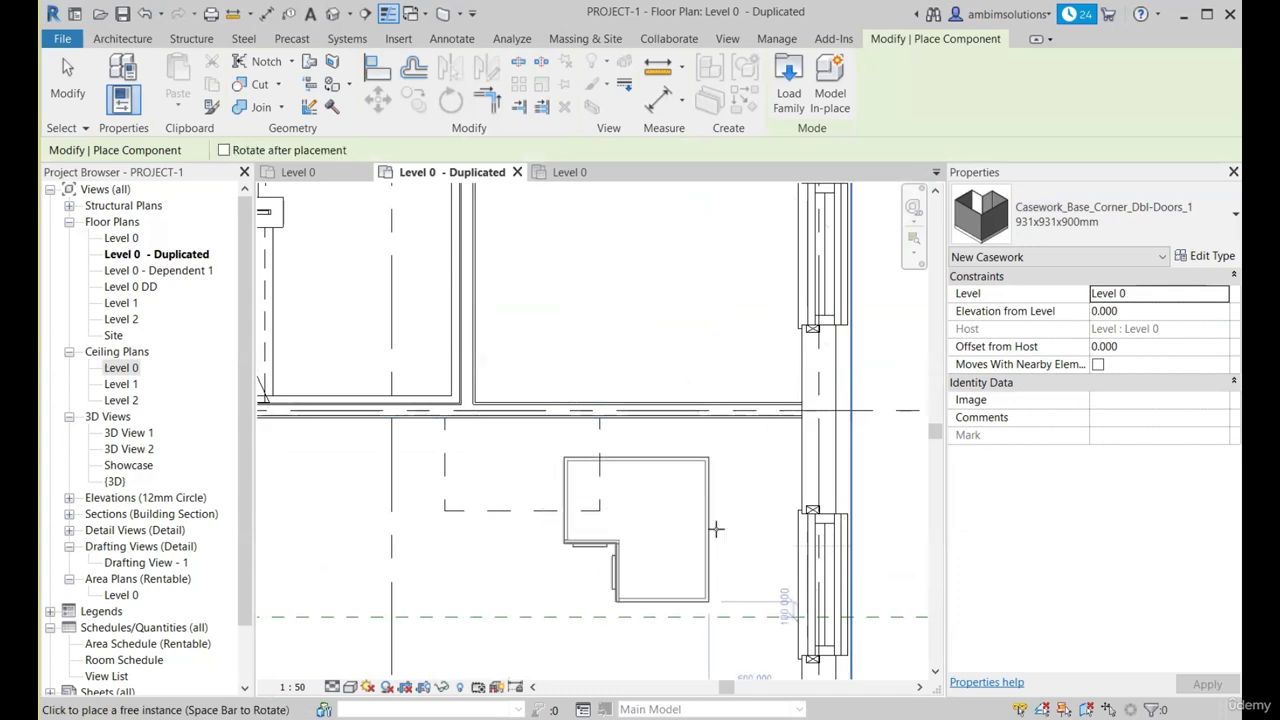
scroll(769, 480, up, 1)
scroll(770, 480, up, 2)
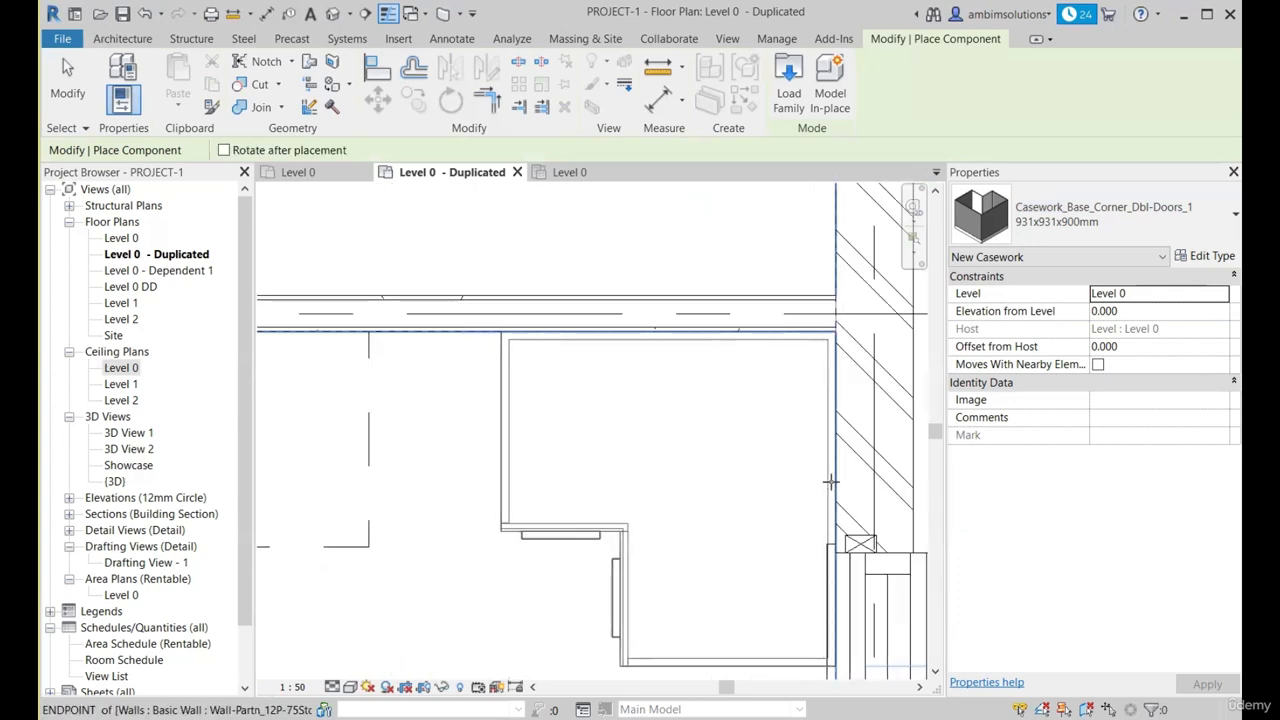
click(820, 460)
Step: Place a second 931x931x900mm corner cabinet, rotated to fit, in the room's lower-right corner against both exterior walls
scroll(760, 334, down, 3)
middle_drag(748, 535, 734, 477)
scroll(734, 477, up, 1)
key(space)
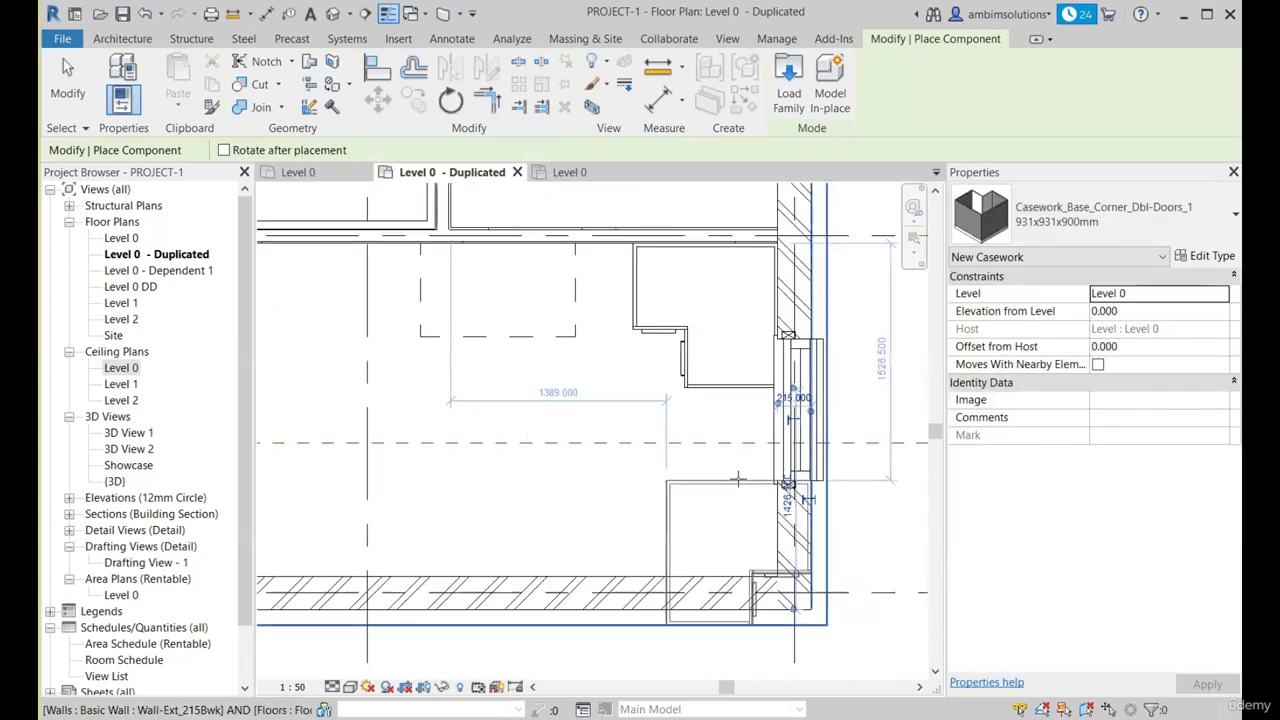
key(space)
key(space)
key(space)
key(space)
scroll(725, 554, up, 3)
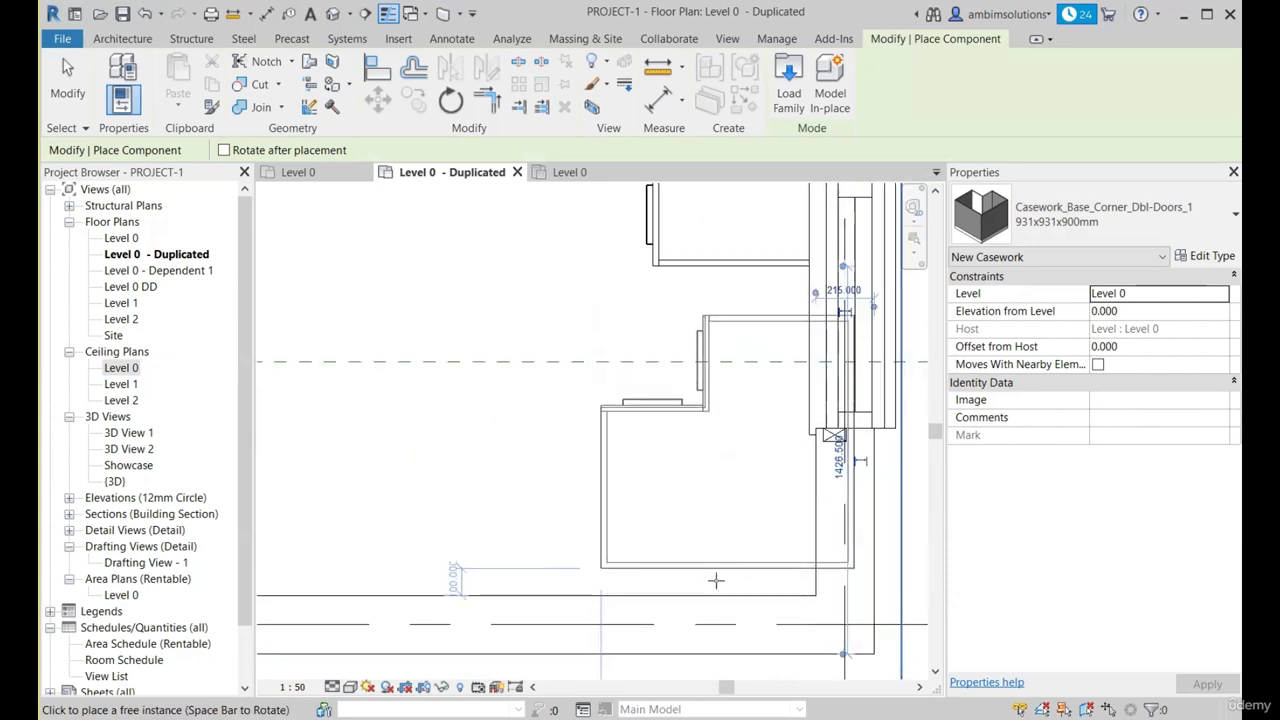
click(685, 563)
key(Escape)
key(Escape)
Step: Move the vanity cabinet by its upper-right corner so it sits flush against the upper corner cabinet
scroll(686, 563, down, 4)
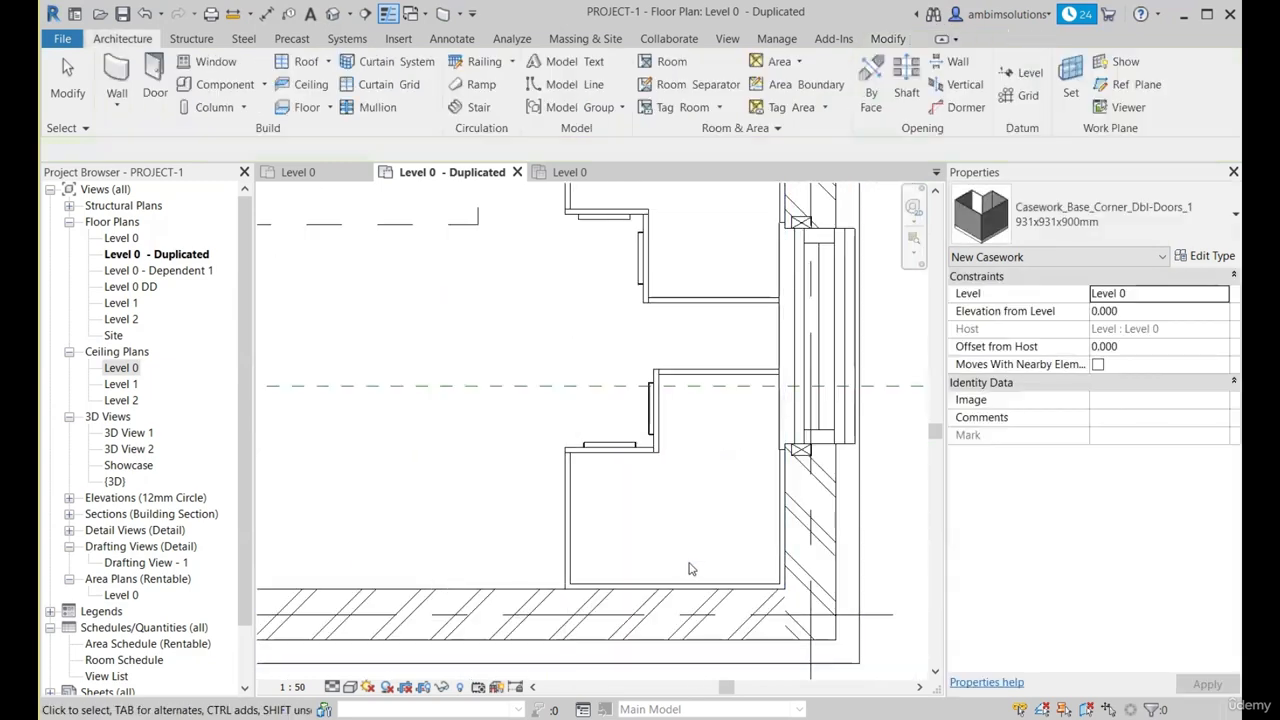
middle_drag(515, 357, 569, 397)
click(602, 370)
scroll(602, 375, up, 2)
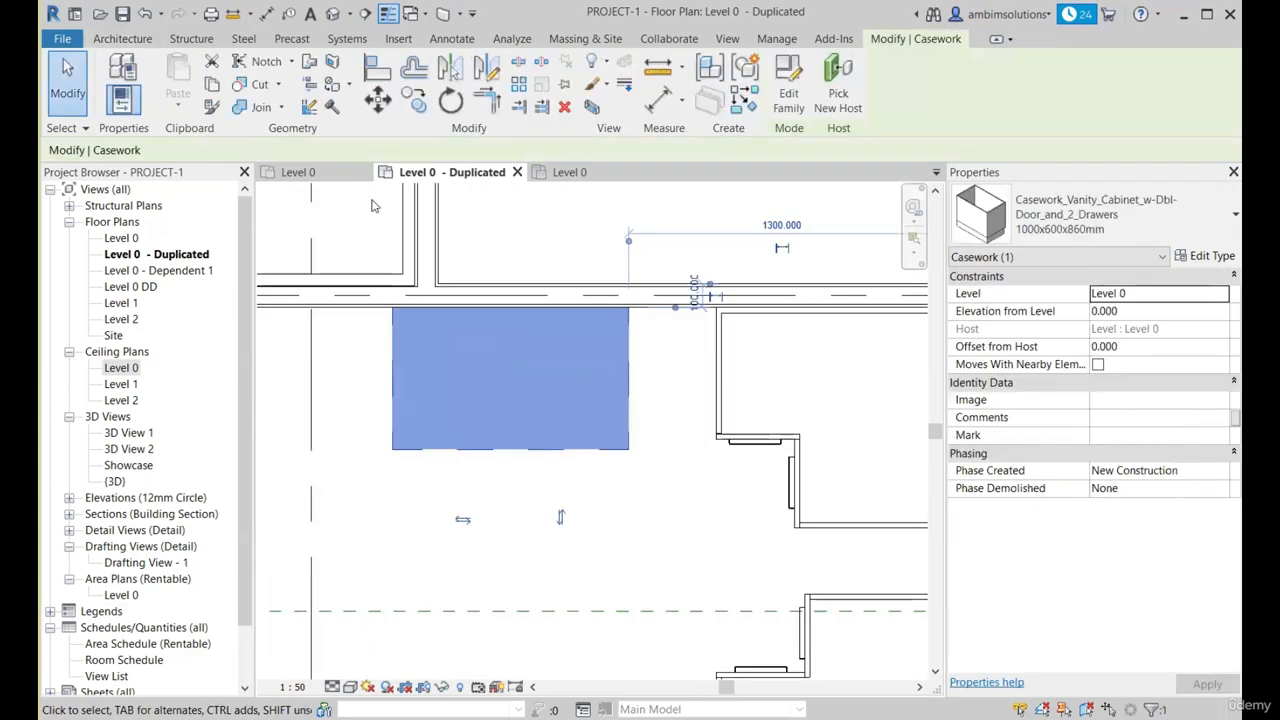
click(378, 101)
scroll(628, 302, up, 2)
click(628, 302)
scroll(686, 309, up, 3)
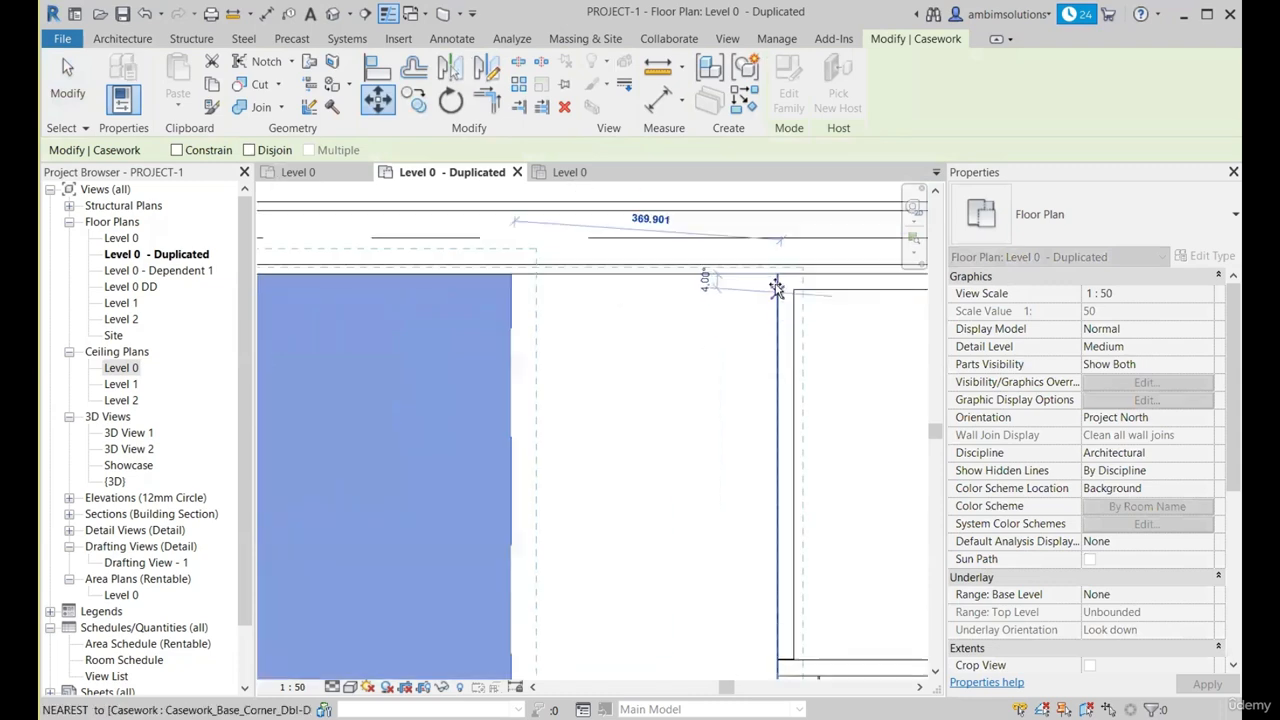
click(777, 275)
Step: Mirror the vanity cabinet about a horizontal axis drawn between the two corner cabinets, creating a copy along the room's lower wall
scroll(647, 339, down, 4)
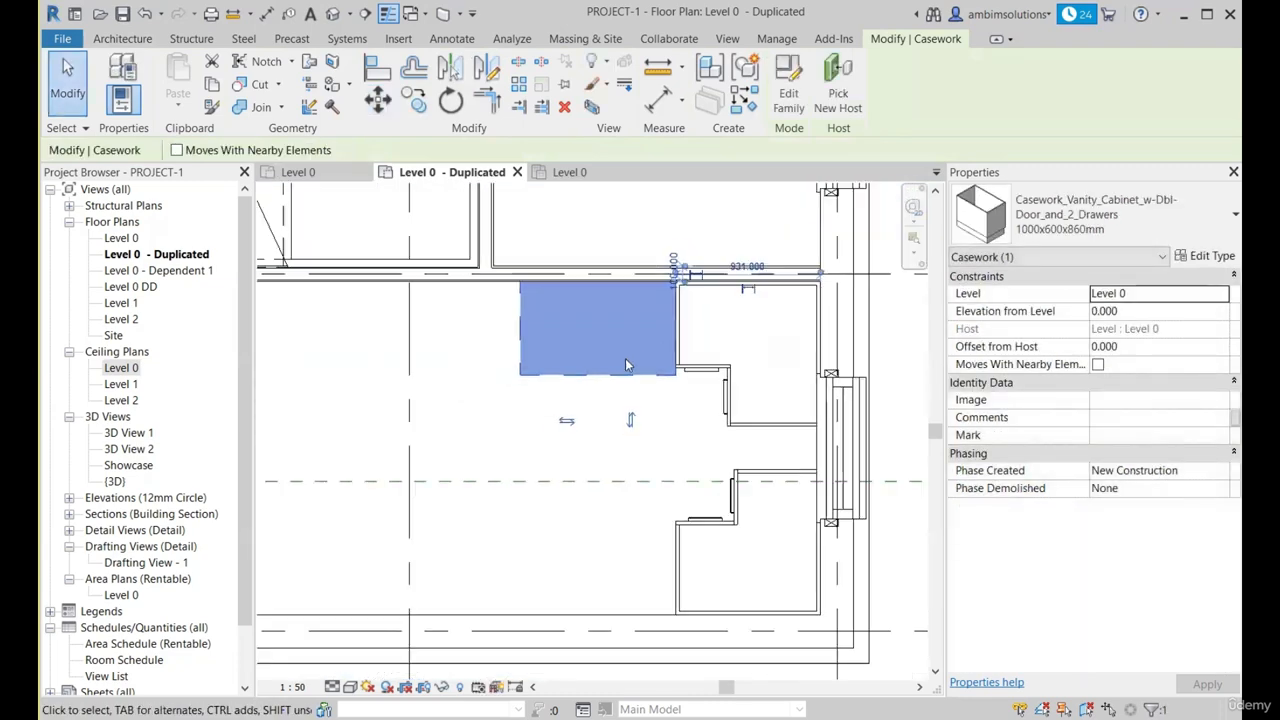
key(d)
key(m)
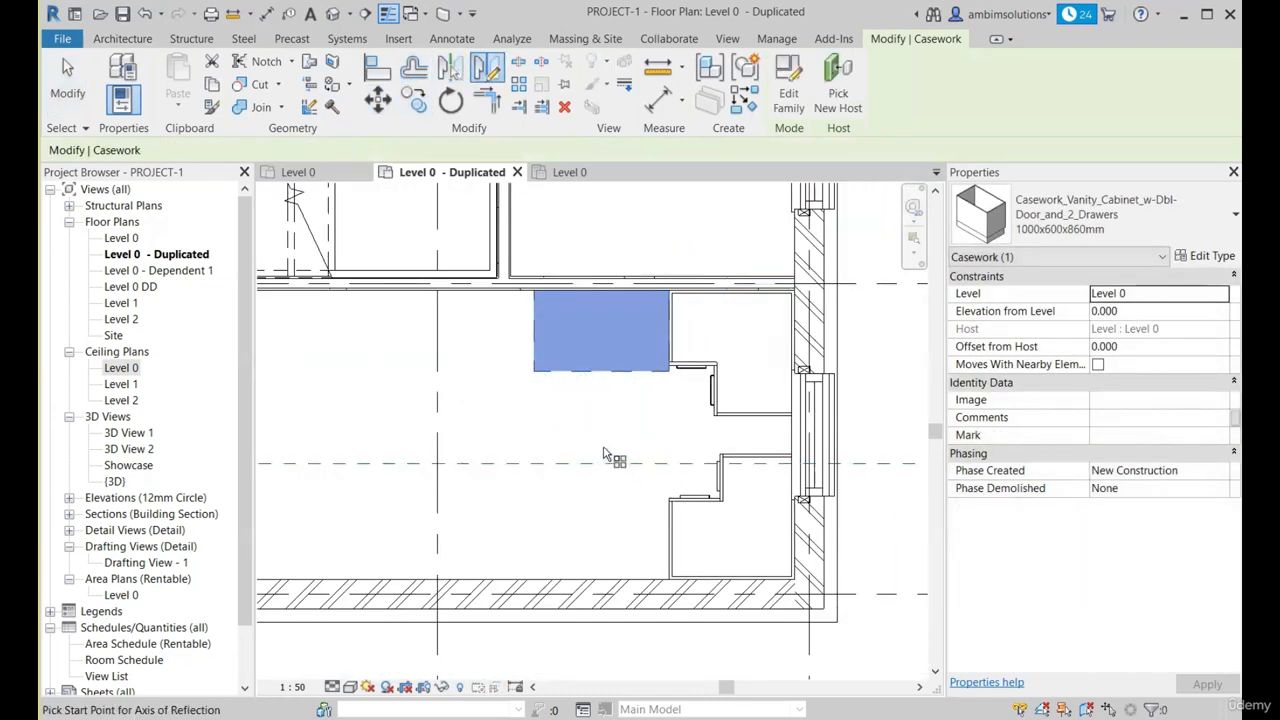
scroll(607, 470, up, 2)
click(675, 478)
scroll(600, 450, down, 2)
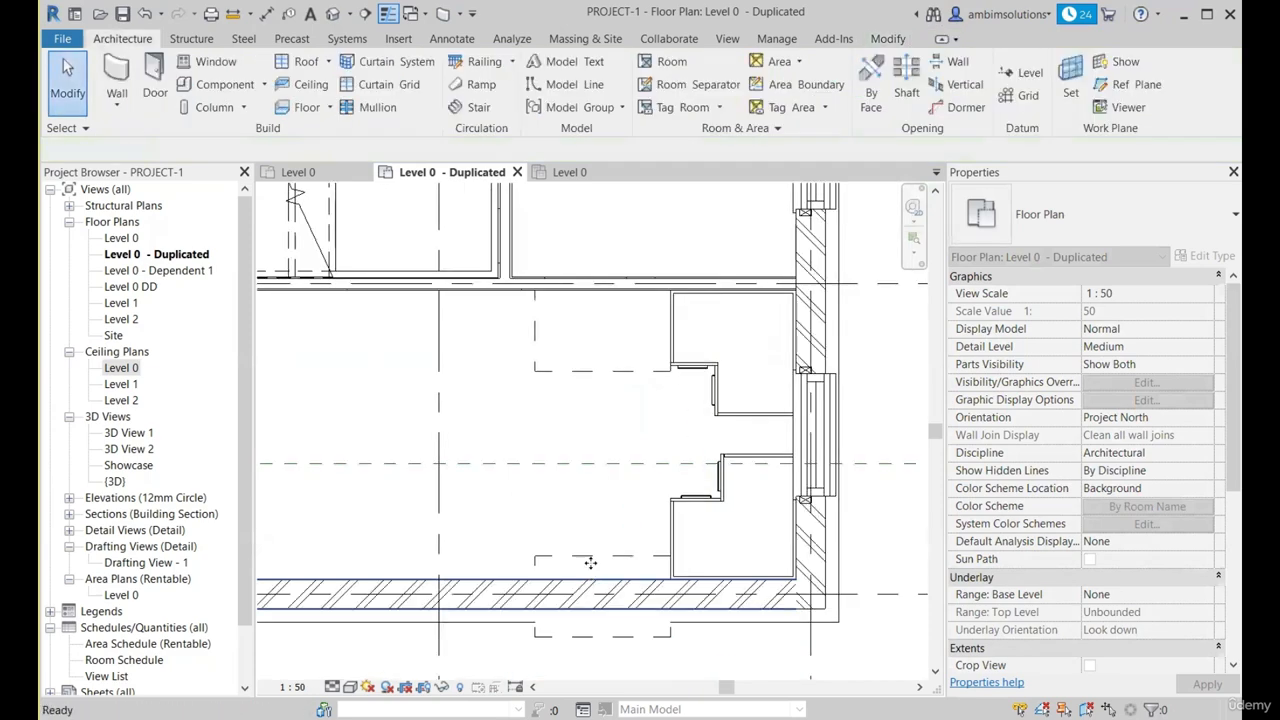
Step: Nudge the mirrored vanity cabinet upward in the plan until it is clear of the lower exterior wall
click(590, 555)
key(Up)
key(Up)
key(Up)
key(Up)
key(Up)
key(Up)
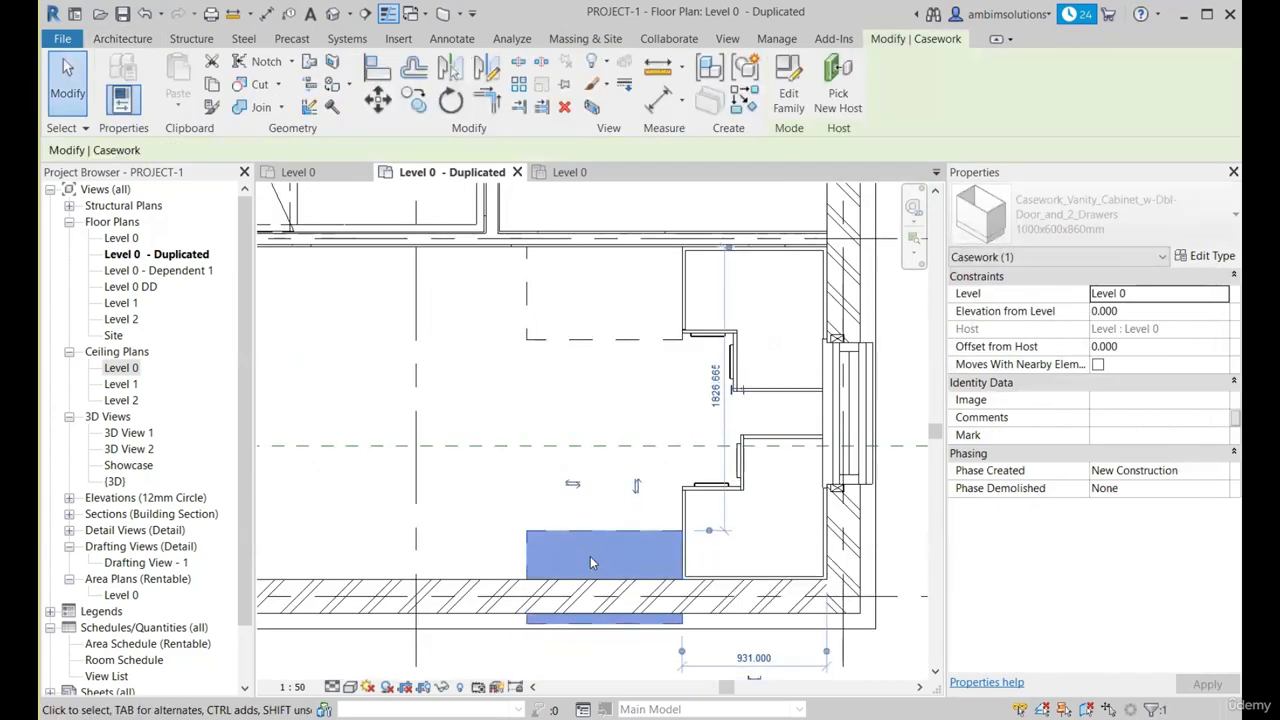
key(Up)
key(Up)
key(Up)
key(Up)
key(Up)
key(Up)
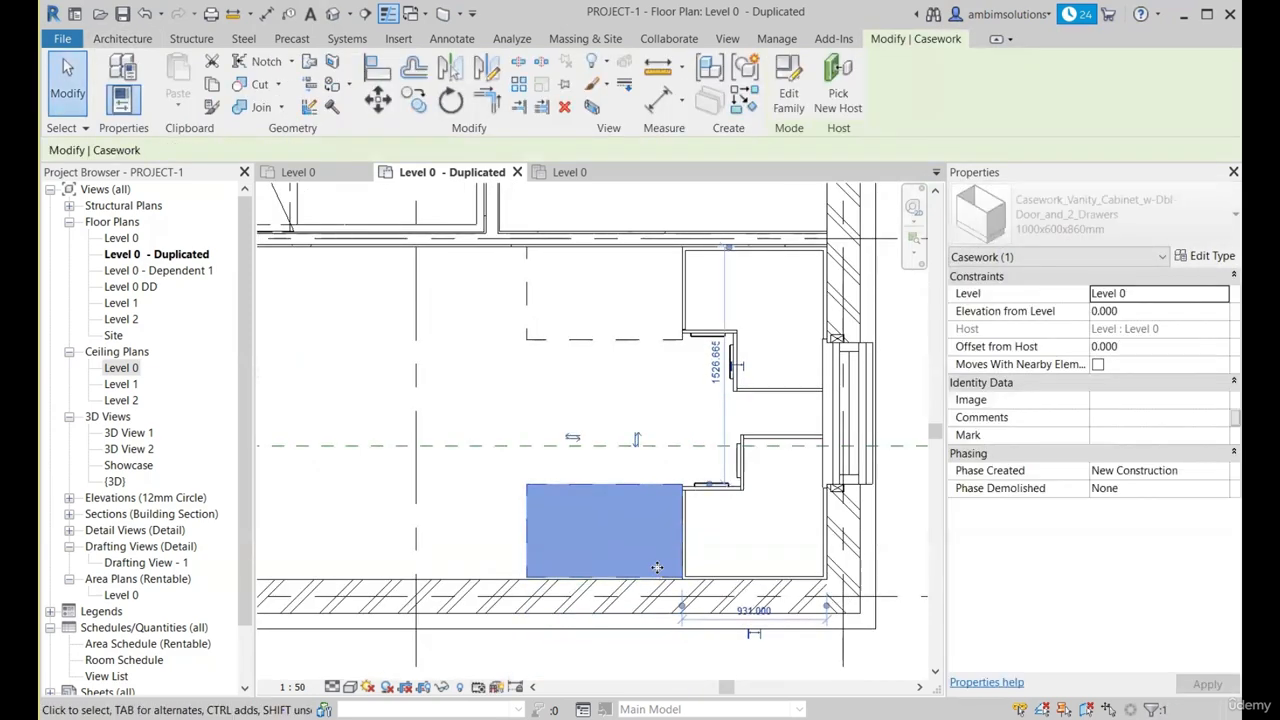
Step: Move the mirrored vanity cabinet by its lower edge onto the inner face of the lower exterior wall, beside the corner cabinet
scroll(690, 590, up, 2)
scroll(733, 583, up, 2)
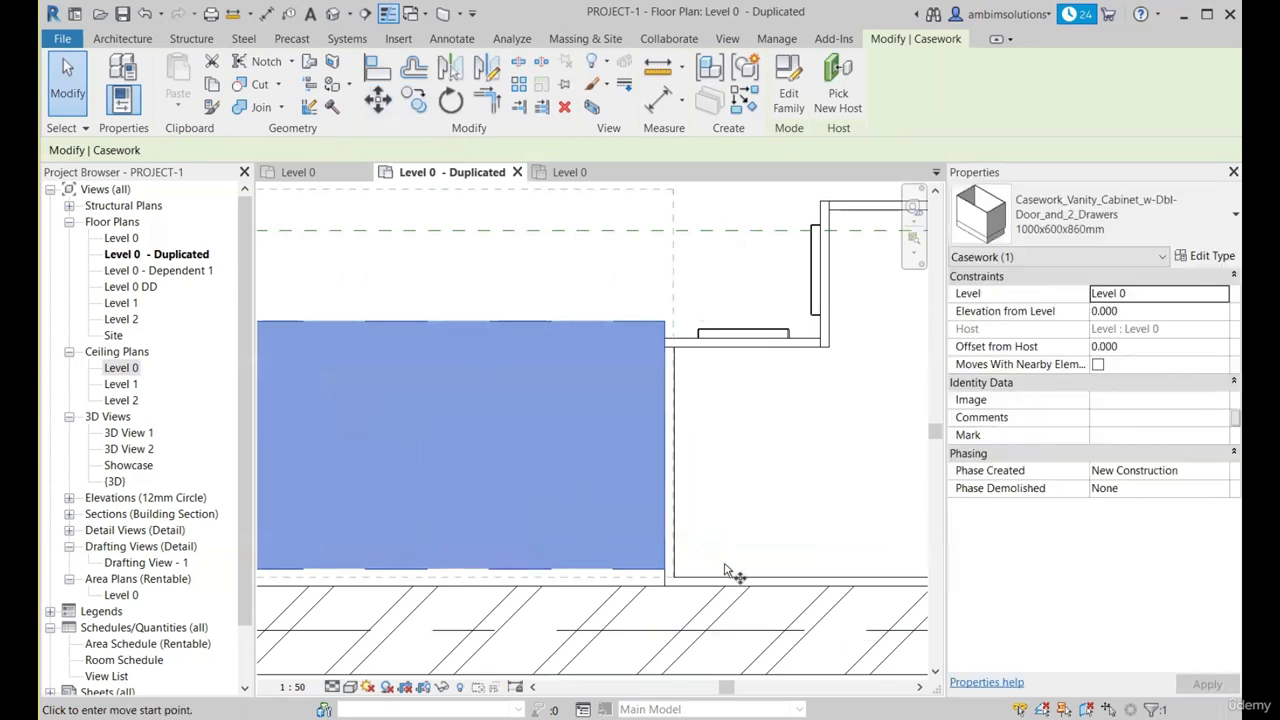
scroll(712, 568, up, 2)
click(635, 572)
click(635, 602)
scroll(680, 580, down, 2)
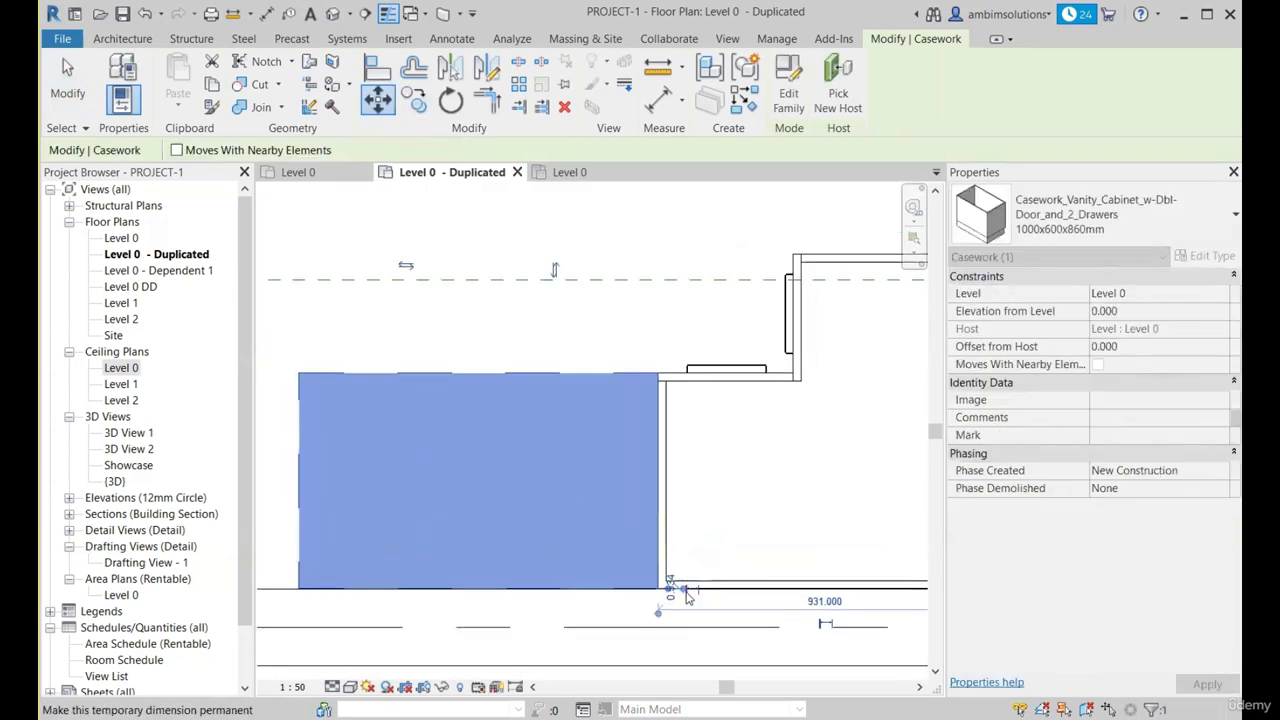
key(Escape)
scroll(686, 595, down, 3)
scroll(580, 469, down, 2)
middle_drag(580, 469, 598, 506)
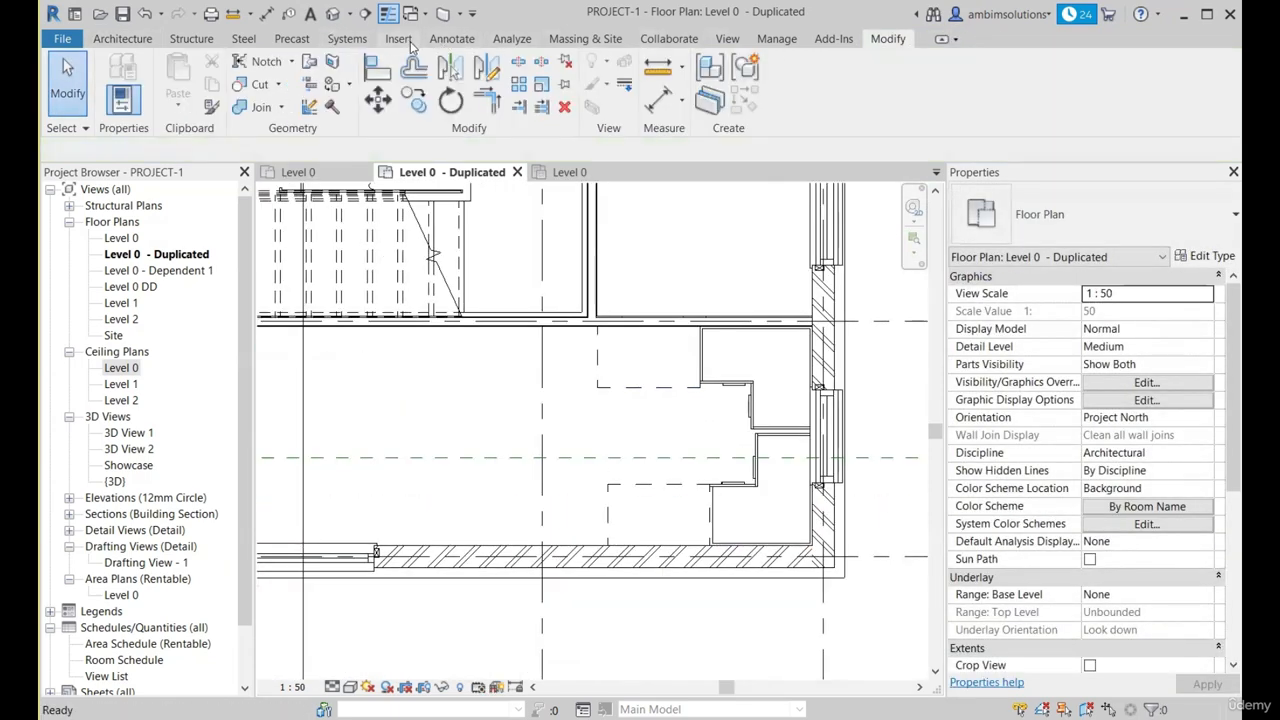
Step: Preview the countertop families in the Casework library's Counter Tops folder, including the corner sink-hole and square double-sink vanity tops
click(399, 39)
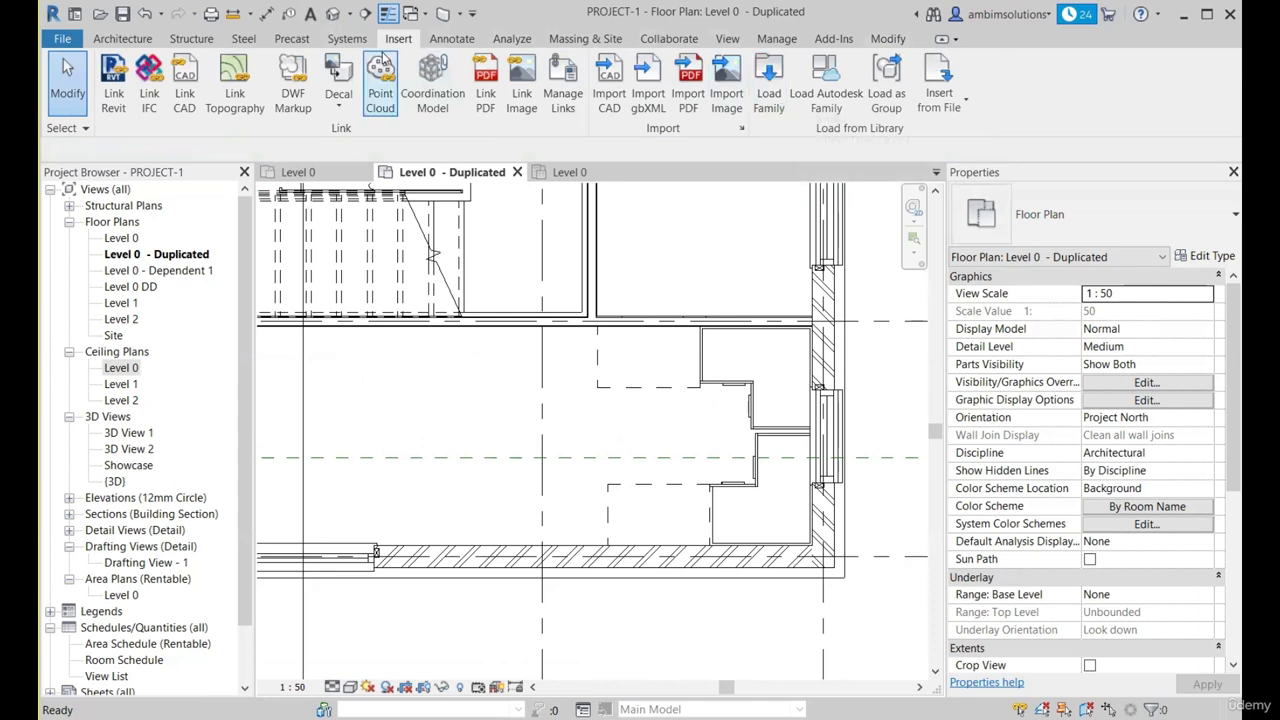
click(760, 86)
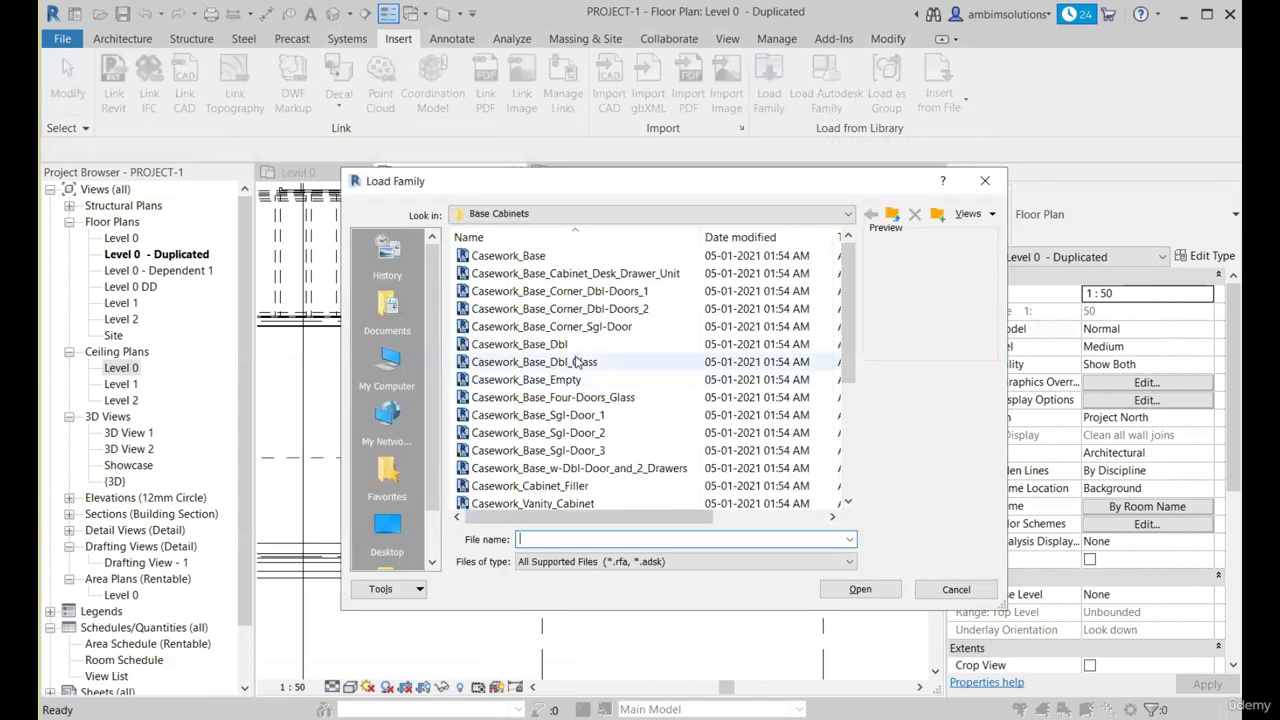
click(892, 215)
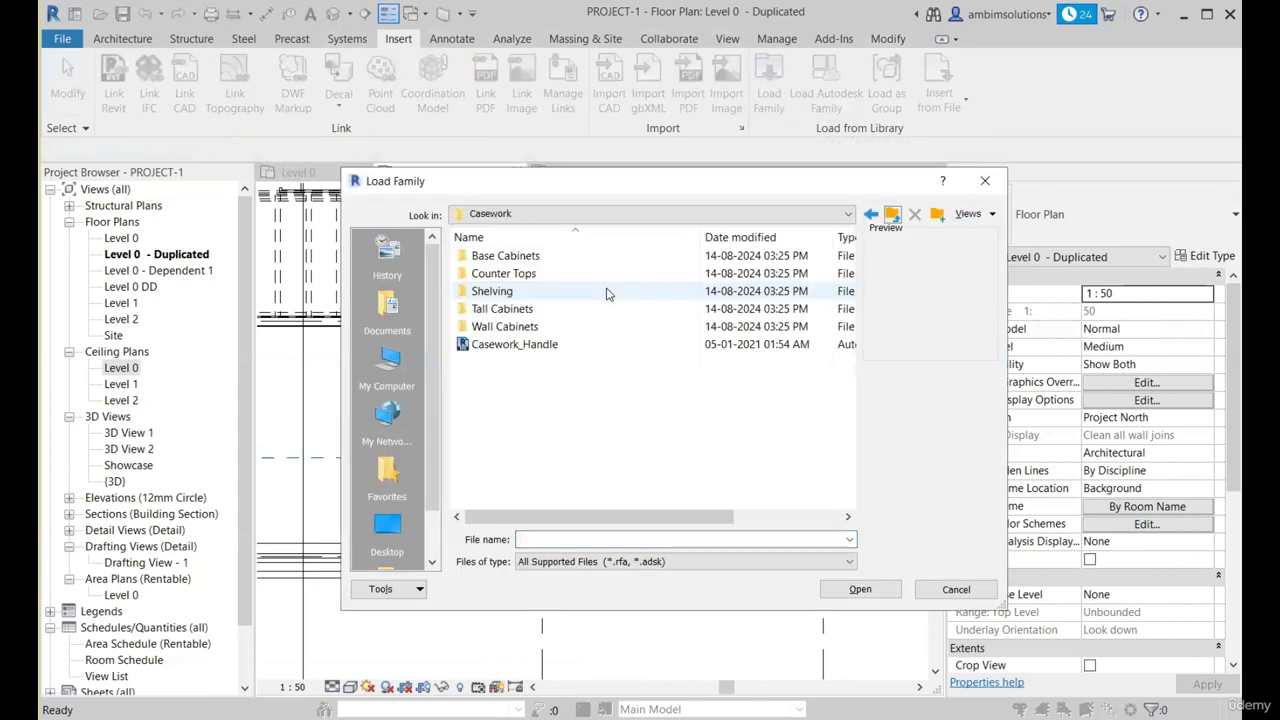
double_click(530, 273)
click(531, 274)
click(574, 327)
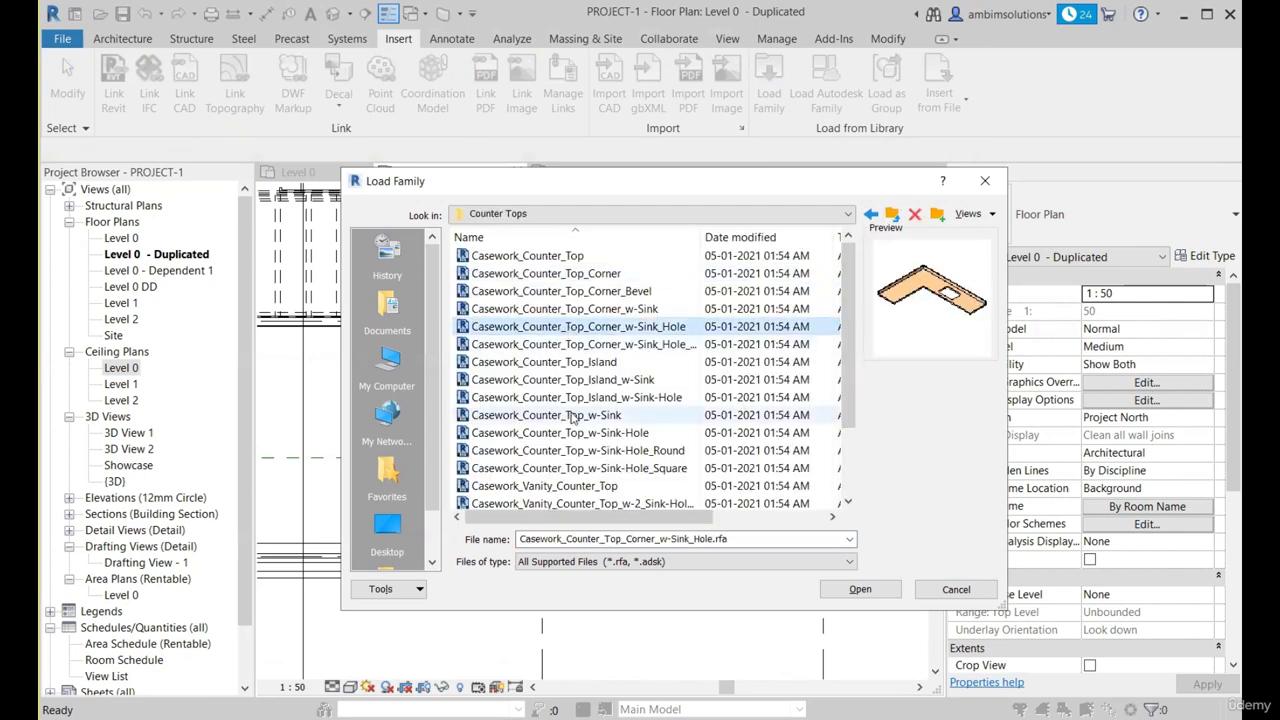
scroll(573, 420, down, 1)
click(563, 469)
scroll(562, 470, down, 1)
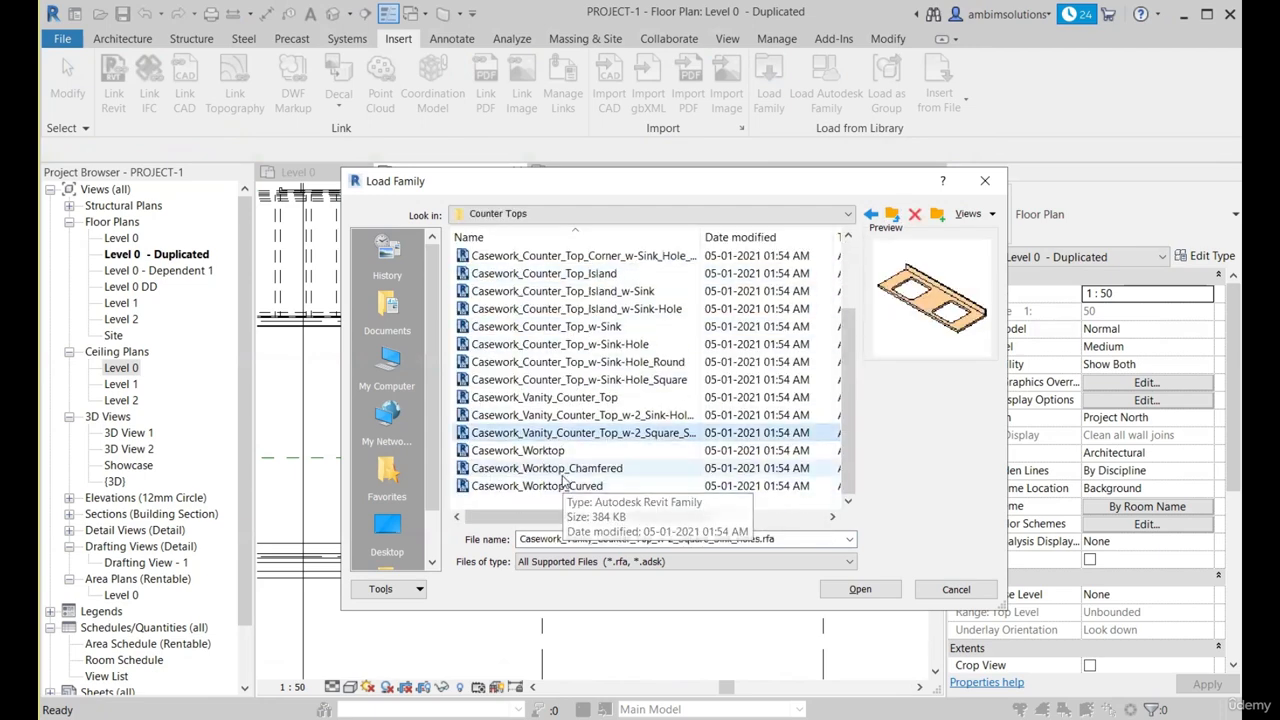
scroll(575, 390, up, 2)
key(BackSpace)
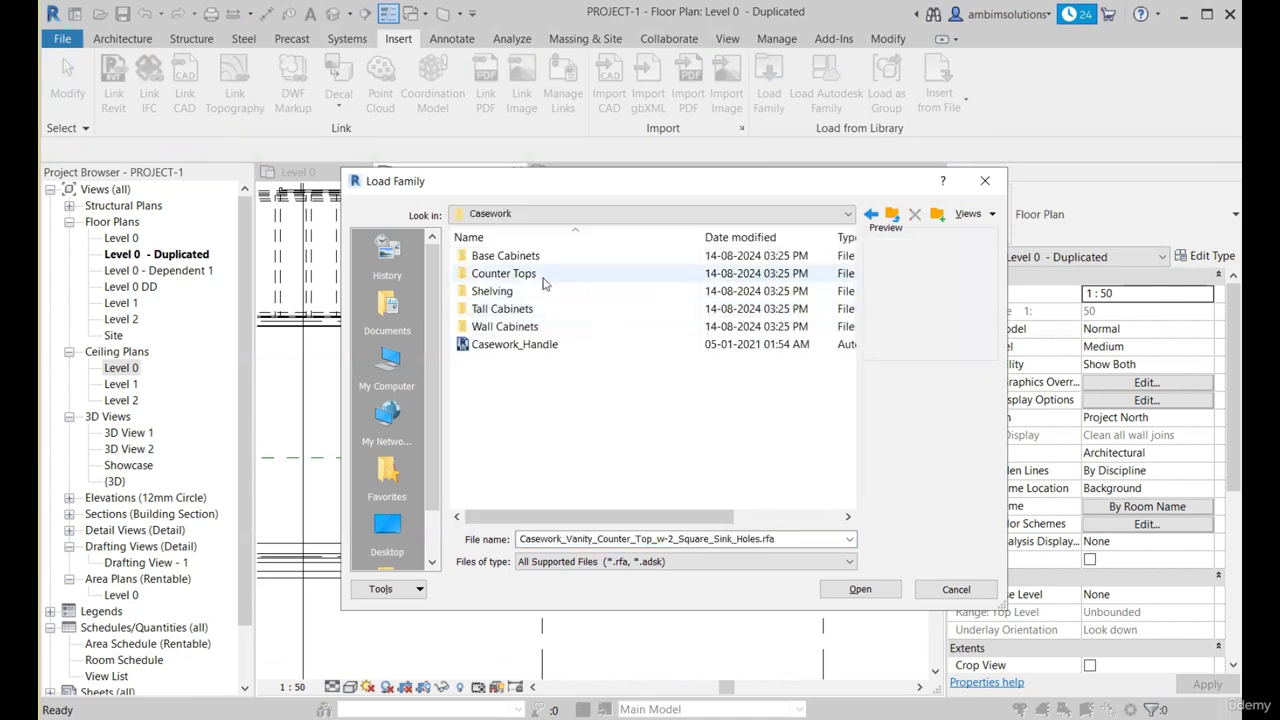
Step: Examine the Base Cabinets and Wall Cabinets families in the Casework library, previewing vanity, corner, filler and glass-door units
double_click(500, 255)
scroll(543, 447, down, 2)
scroll(543, 447, down, 2)
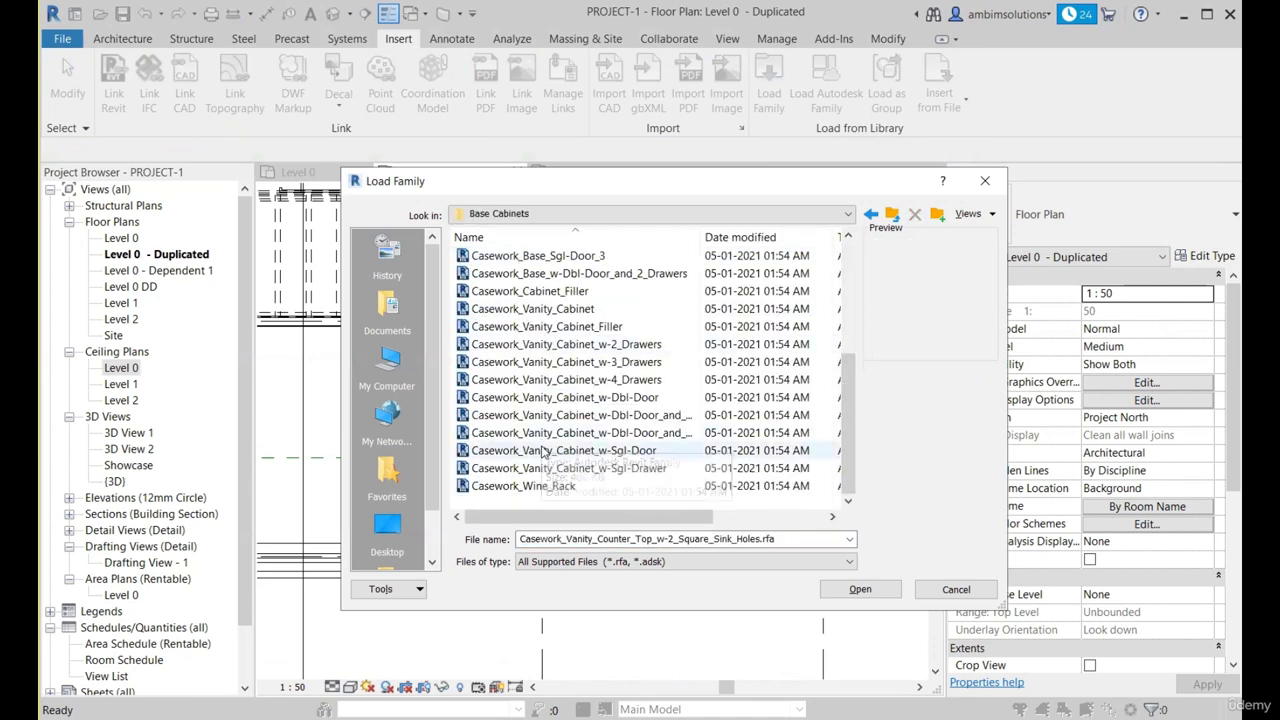
click(543, 450)
scroll(543, 400, up, 5)
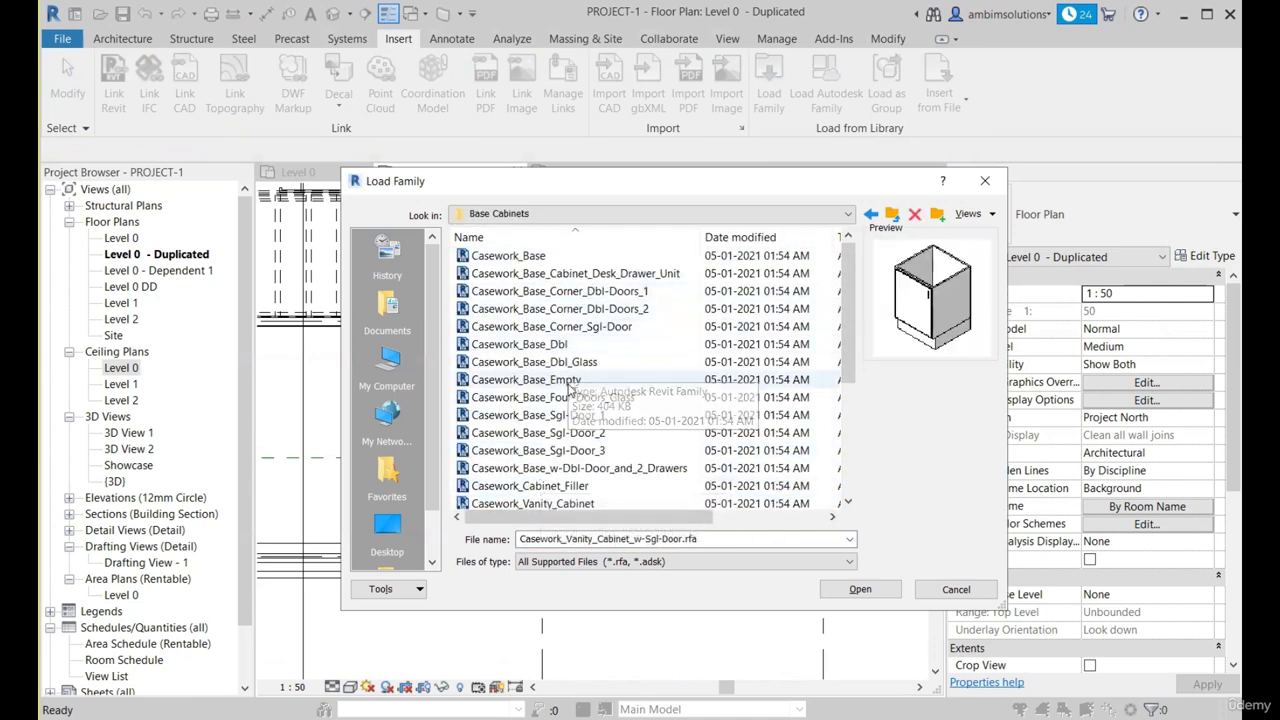
key(BackSpace)
double_click(515, 327)
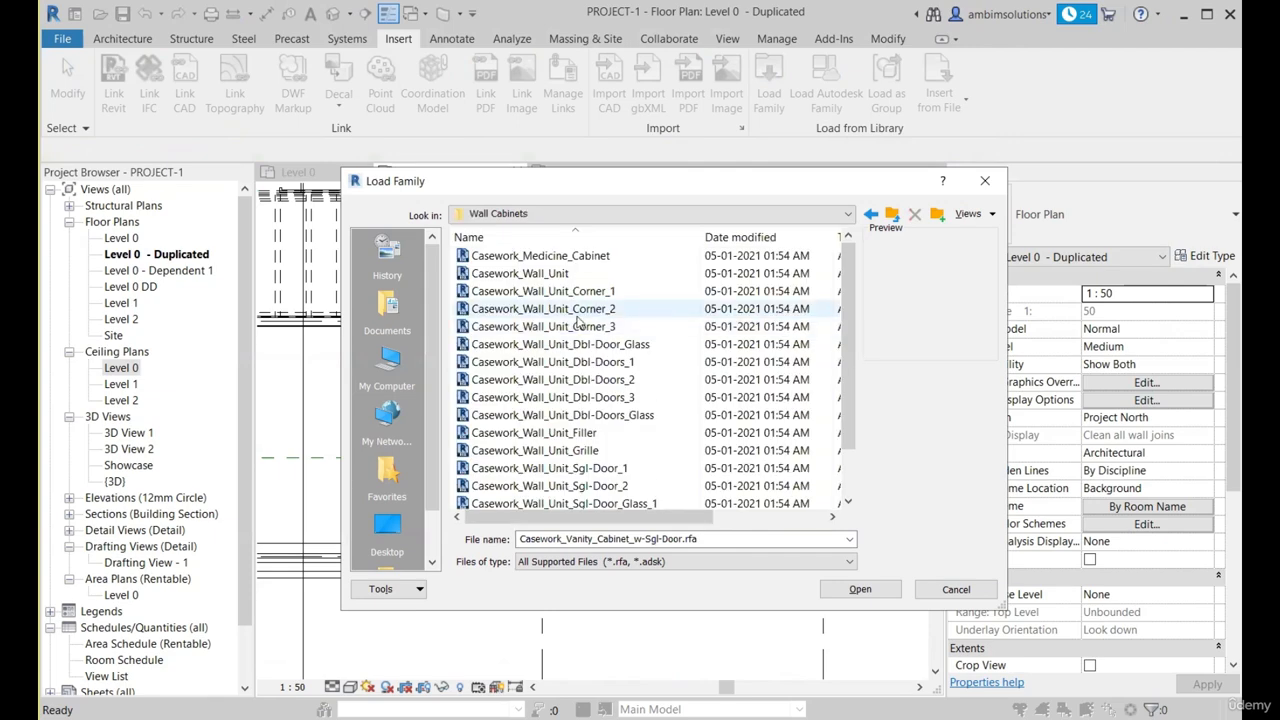
click(540, 273)
click(550, 308)
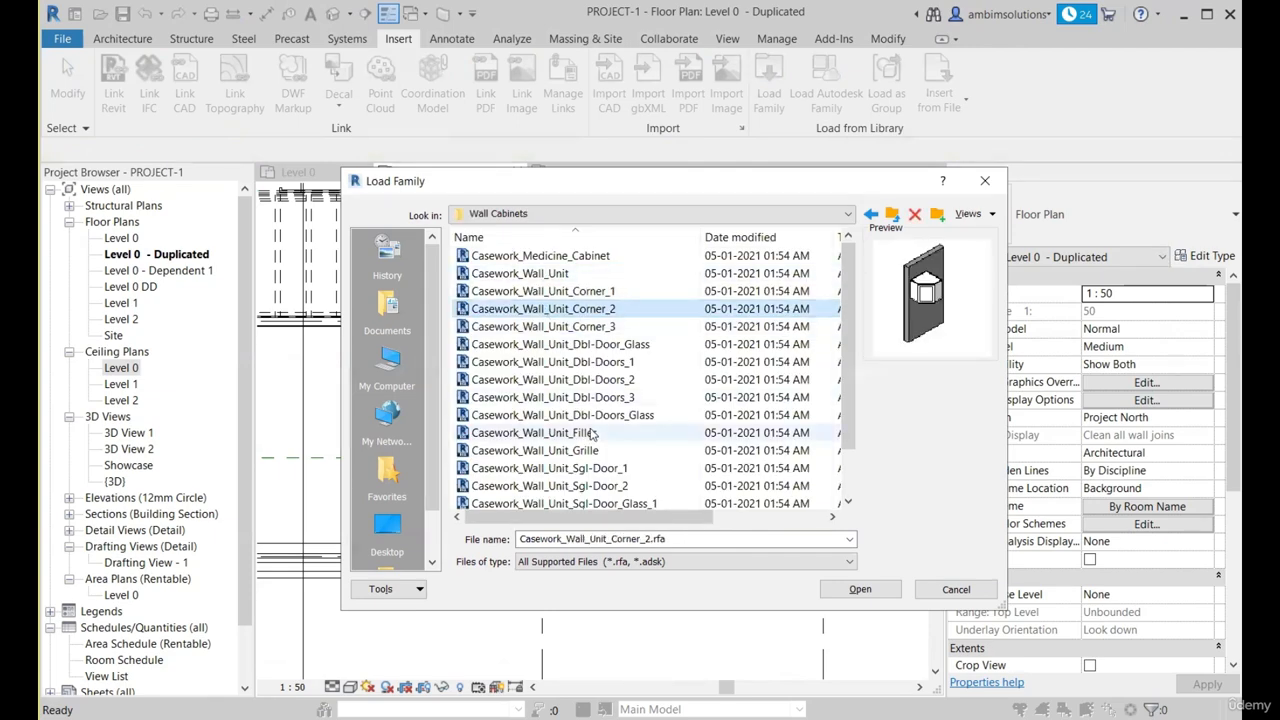
click(560, 434)
scroll(575, 445, down, 1)
click(572, 469)
key(BackSpace)
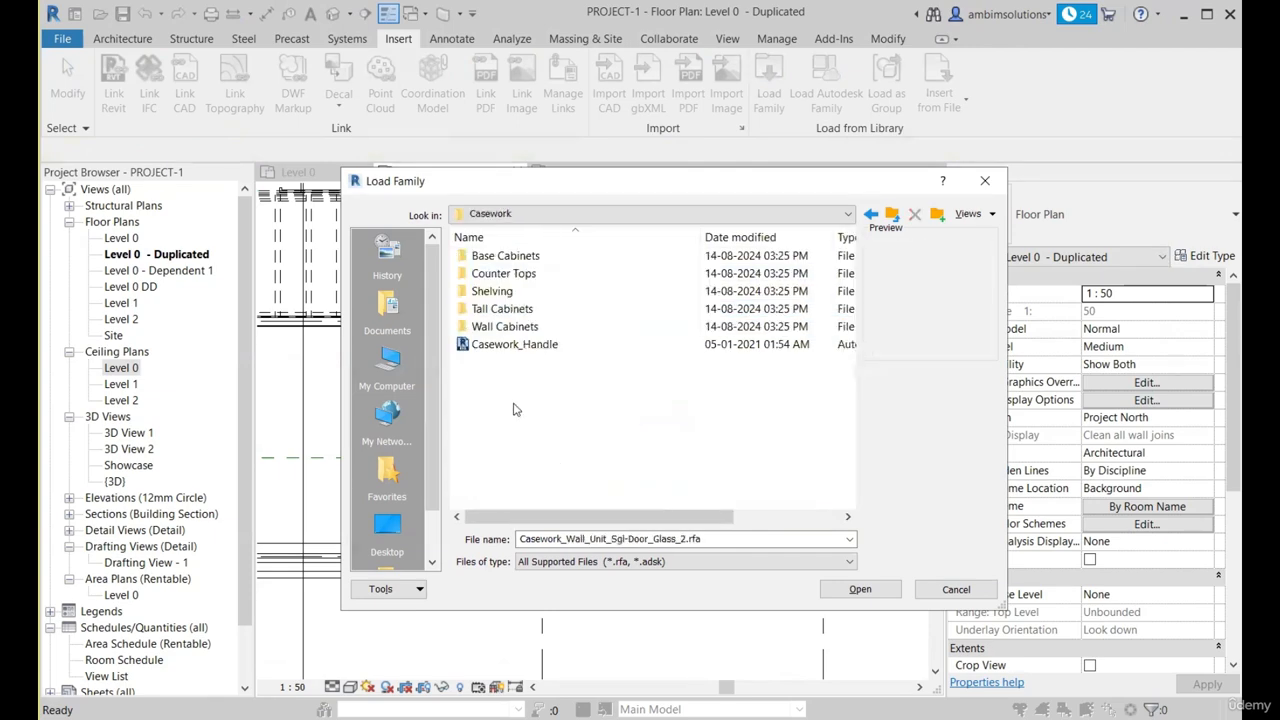
Step: Compare the families in the Tall Cabinets folder and load Casework_Tall_Cabinet_6
double_click(502, 308)
click(527, 291)
click(534, 361)
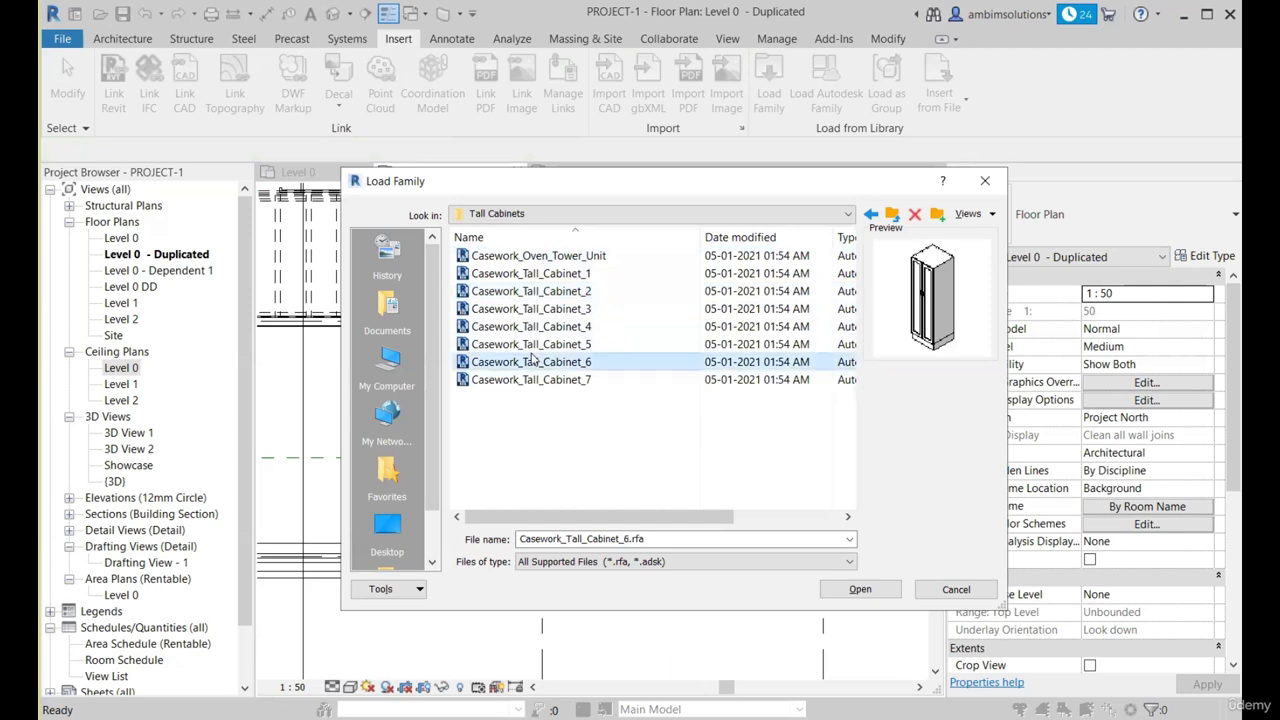
click(529, 381)
click(574, 360)
click(861, 590)
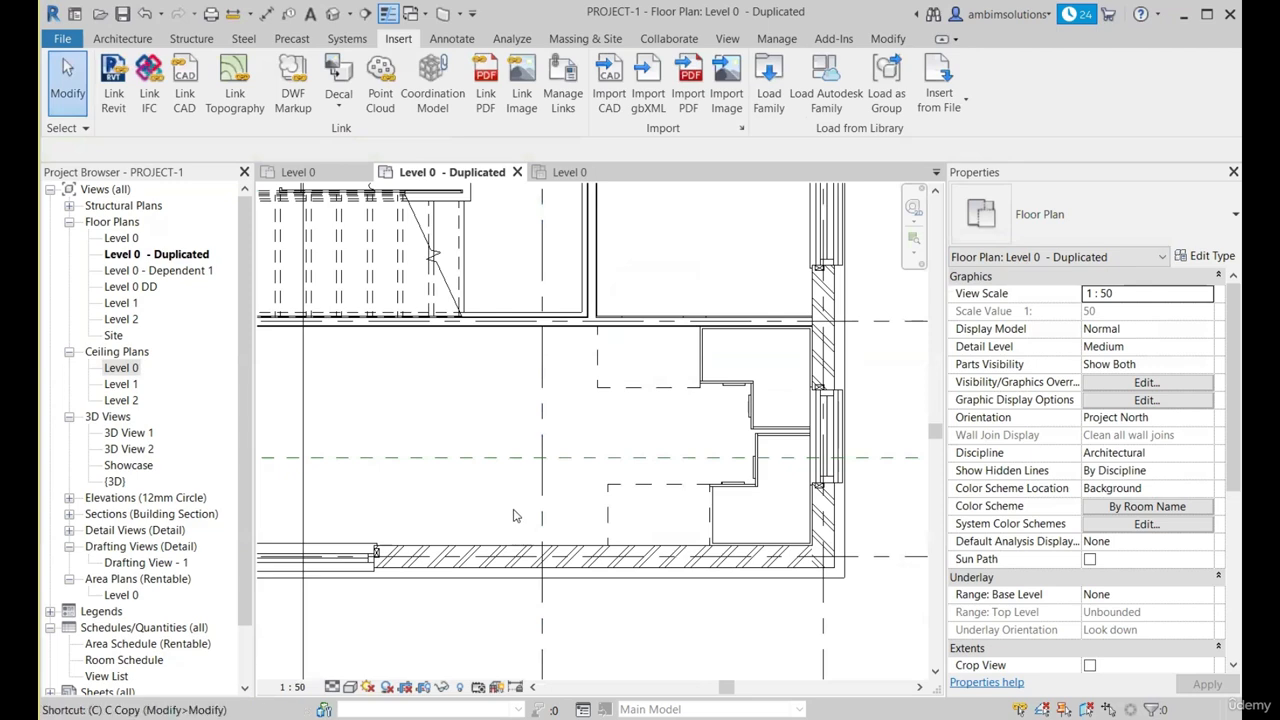
Step: Place a 600x600x2000mm Casework_Tall_Cabinet_6 against the lower exterior wall, just left of the mirrored vanity cabinet
scroll(548, 455, up, 2)
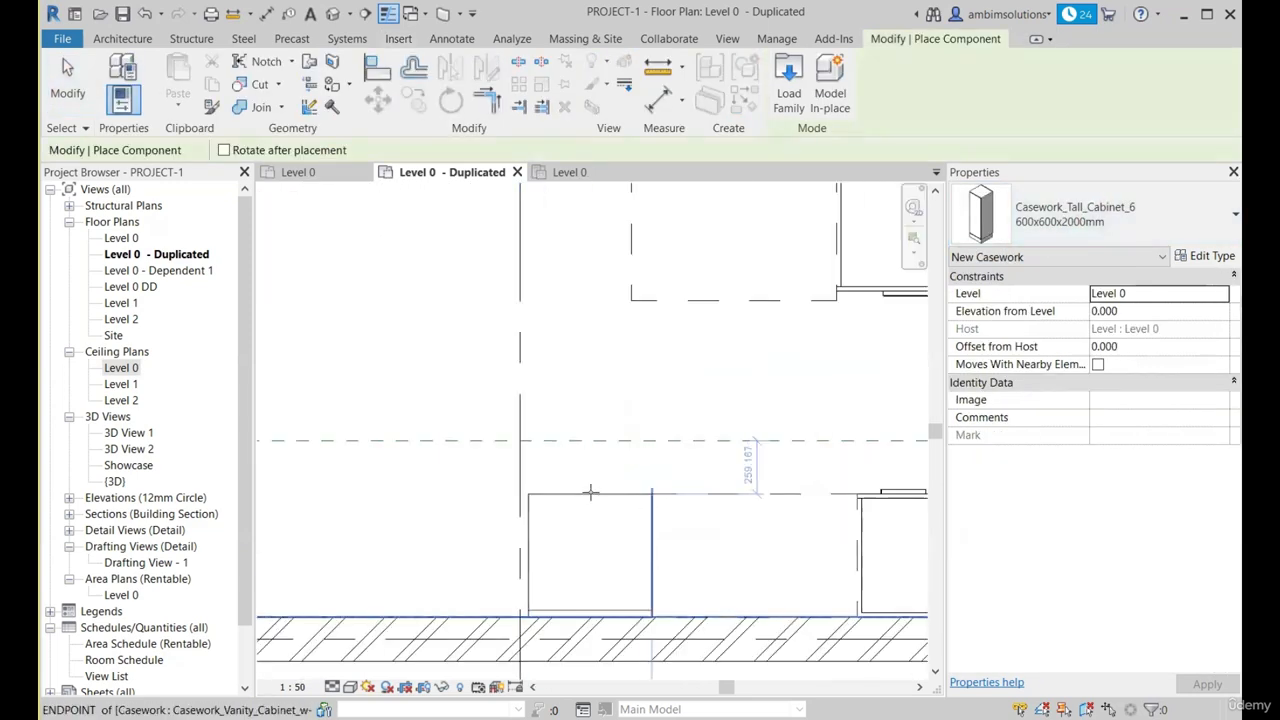
key(Escape)
key(Escape)
scroll(643, 570, up, 3)
scroll(643, 570, down, 5)
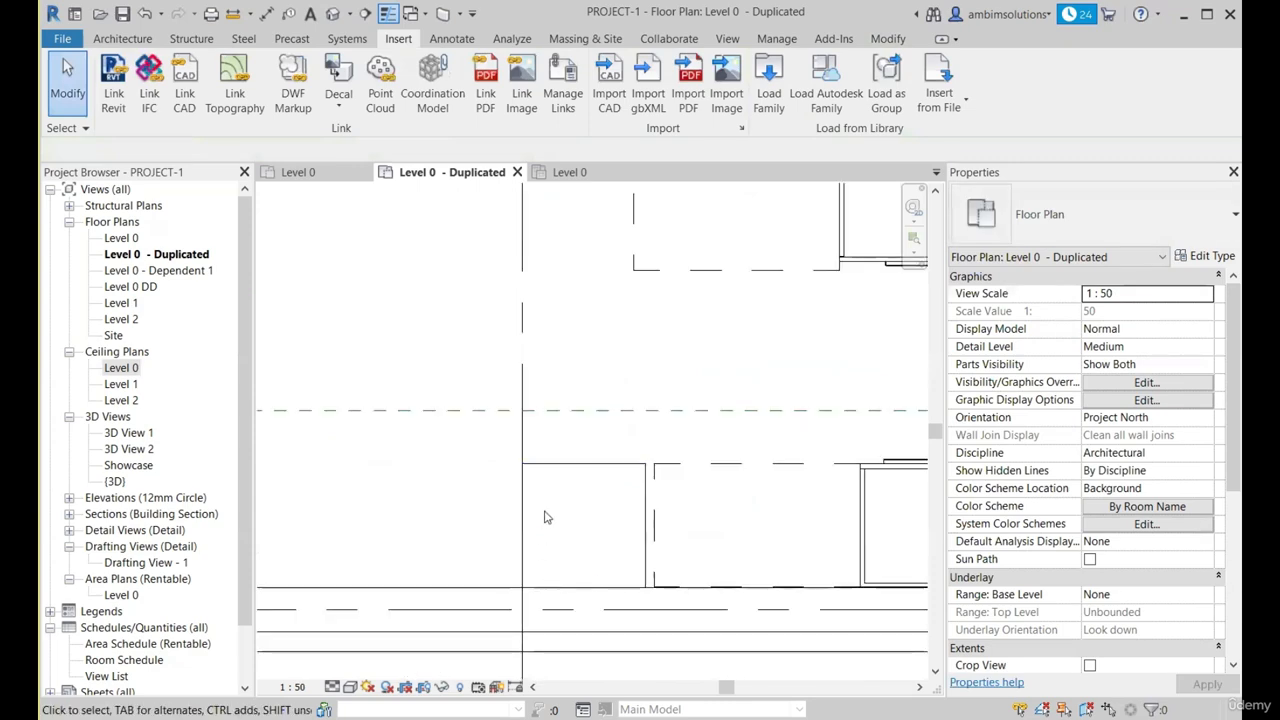
scroll(590, 482, down, 4)
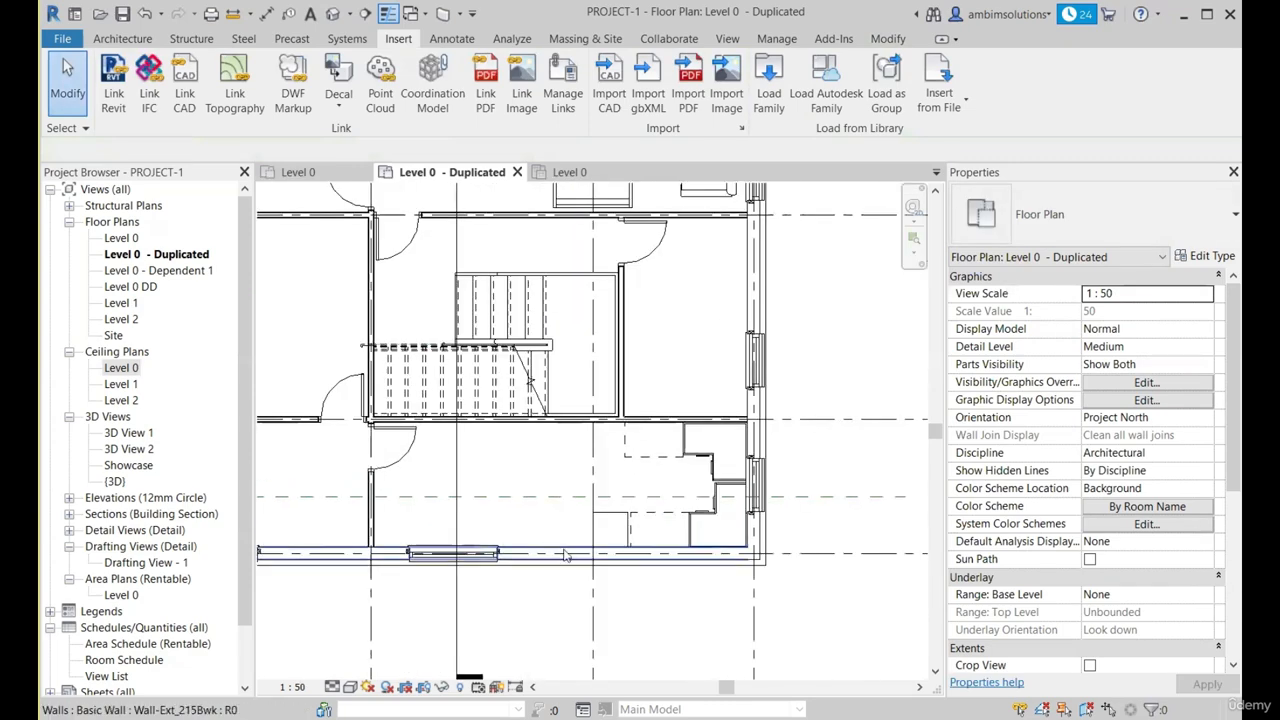
Step: Bring the lower-left rooms into view and browse the family library to the Tables folder under Furniture
scroll(612, 481, up, 5)
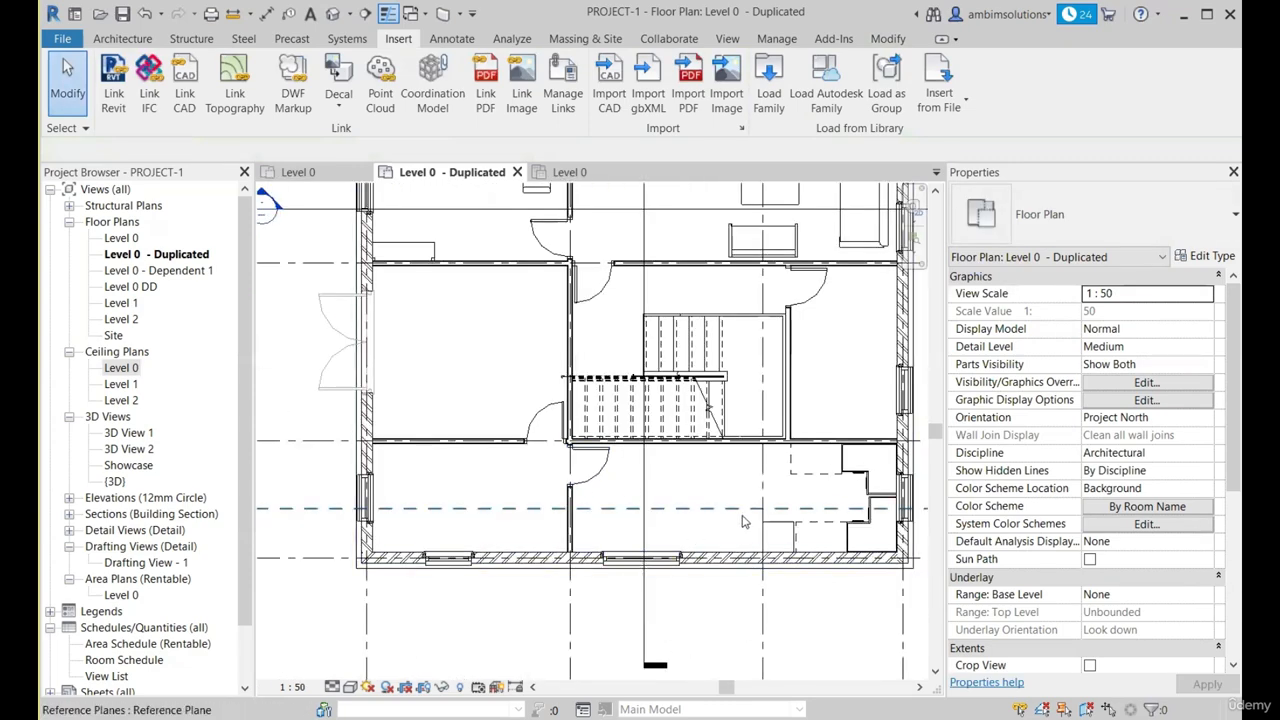
middle_drag(473, 502, 577, 520)
middle_drag(847, 511, 777, 514)
middle_drag(569, 532, 560, 537)
scroll(560, 540, up, 3)
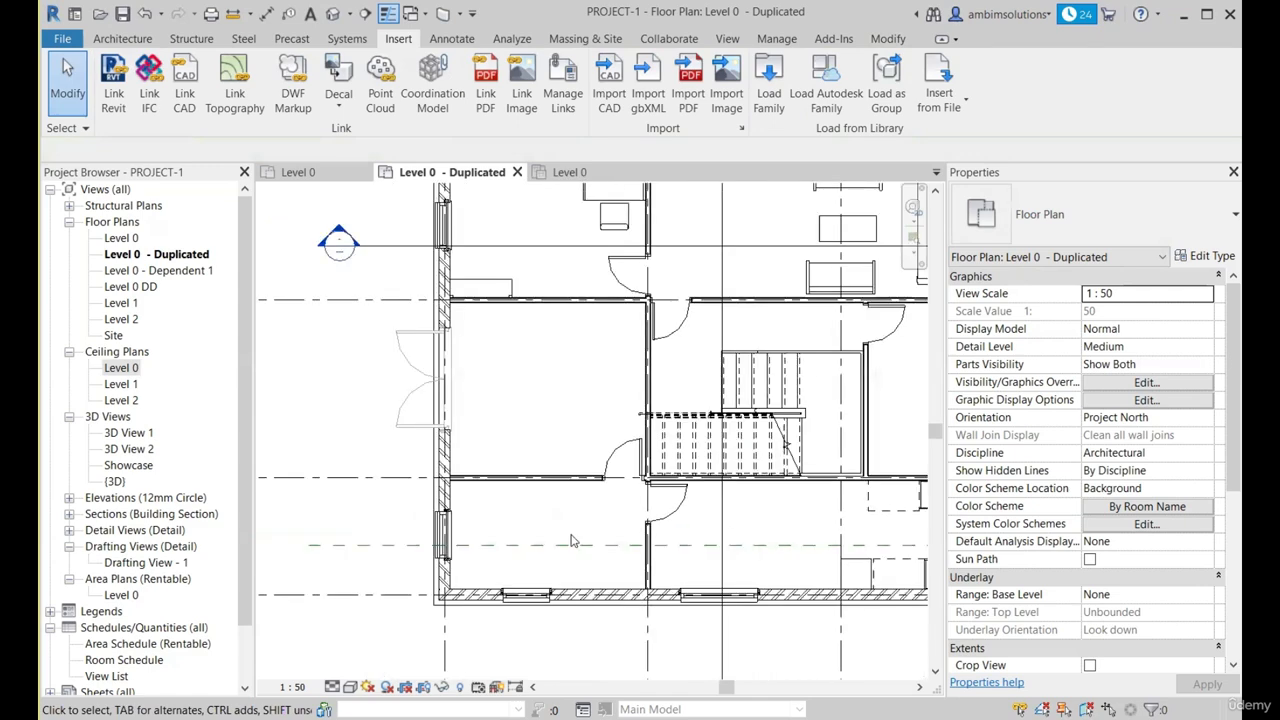
click(768, 100)
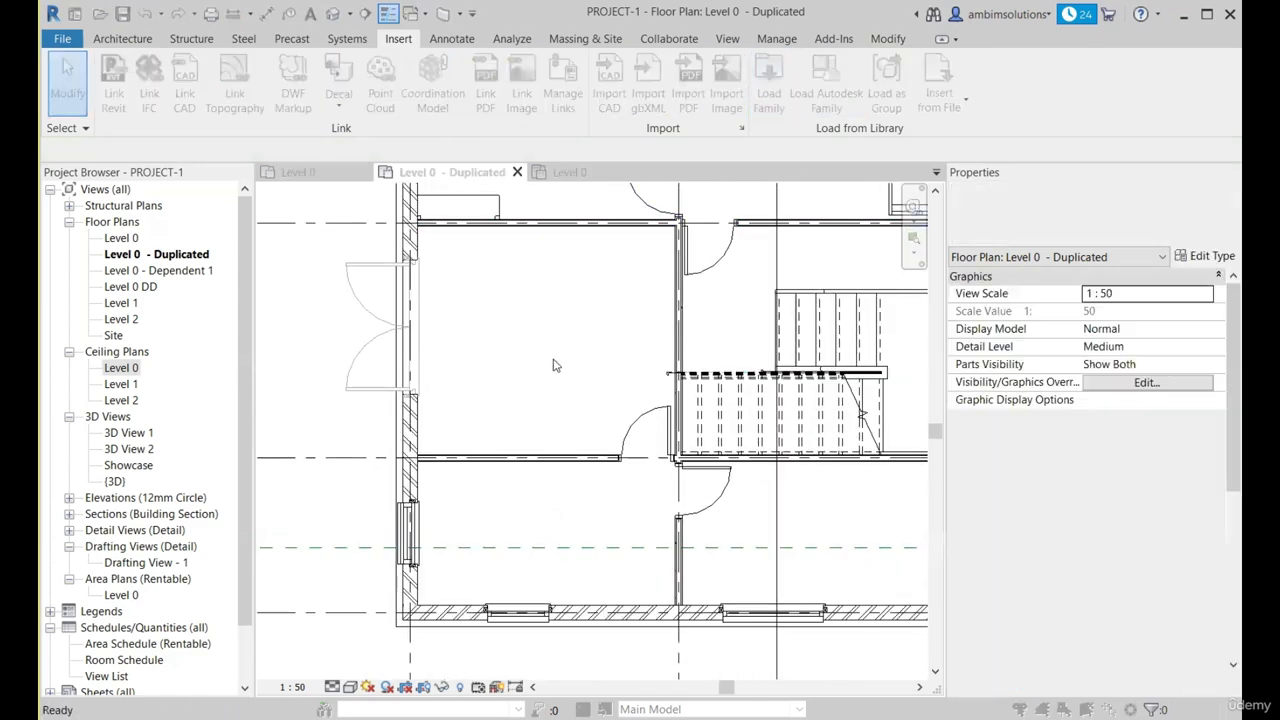
key(BackSpace)
key(BackSpace)
scroll(537, 393, down, 1)
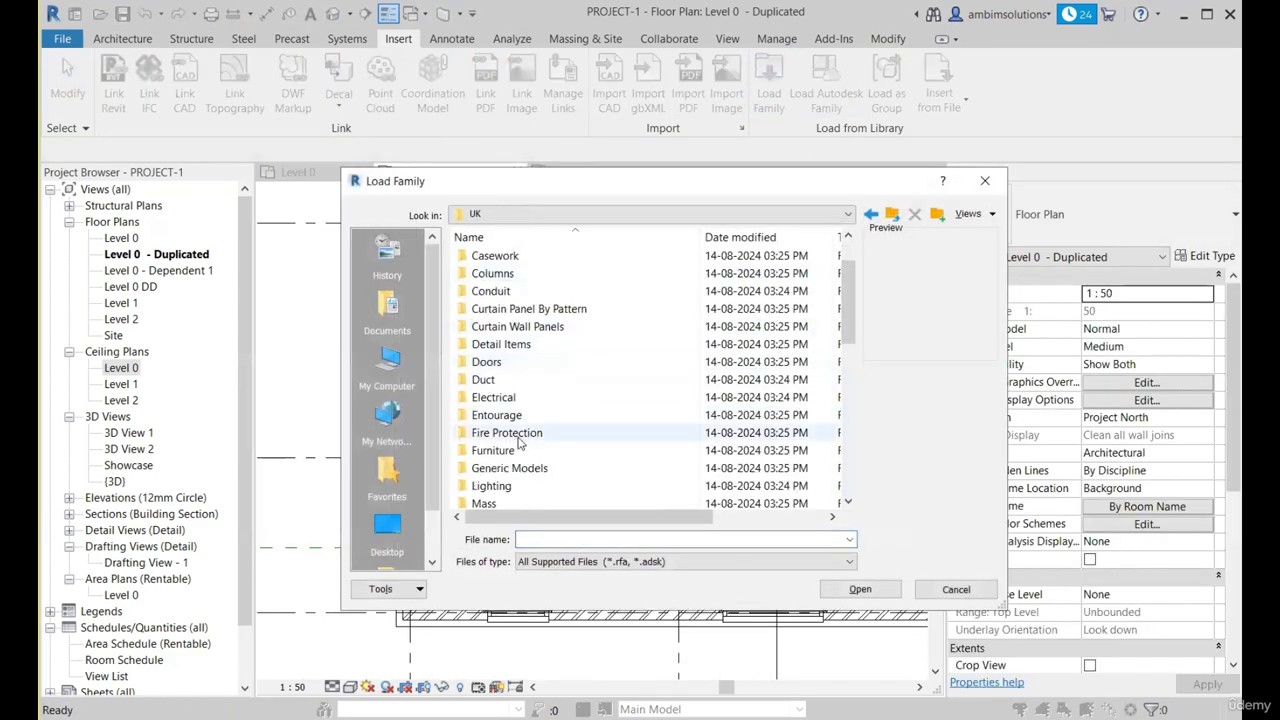
double_click(520, 450)
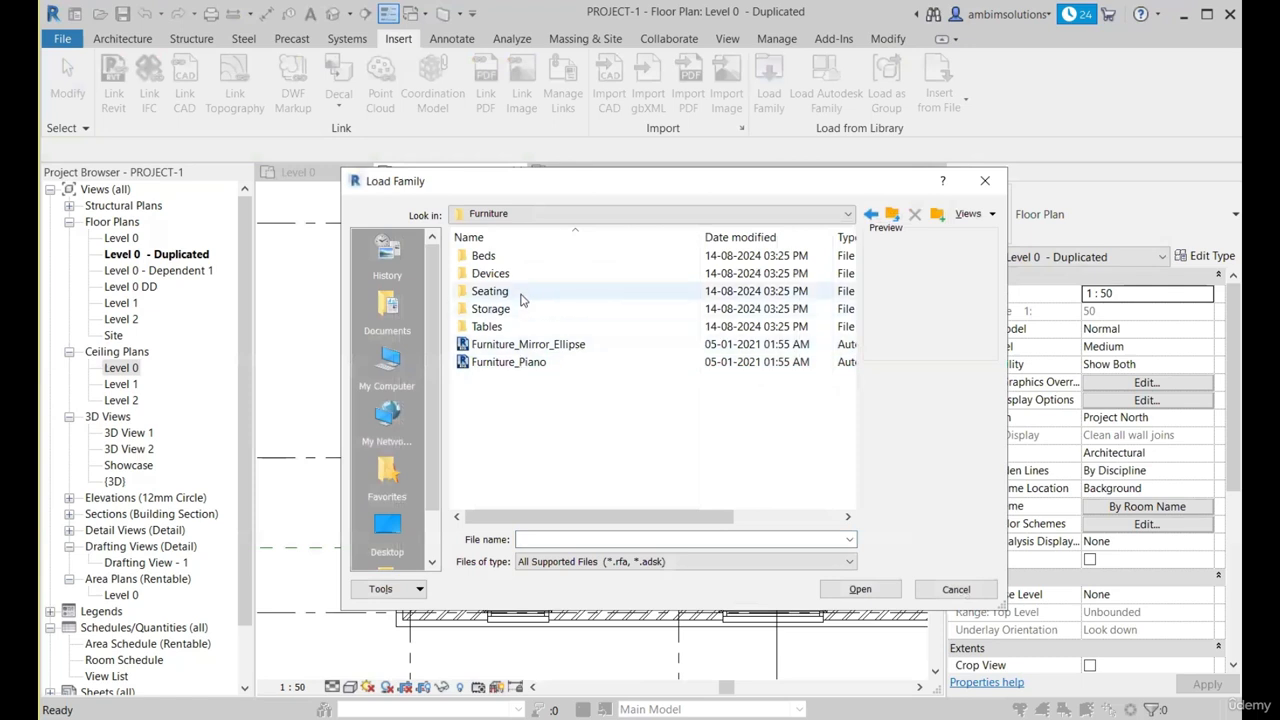
double_click(521, 327)
scroll(537, 340, down, 4)
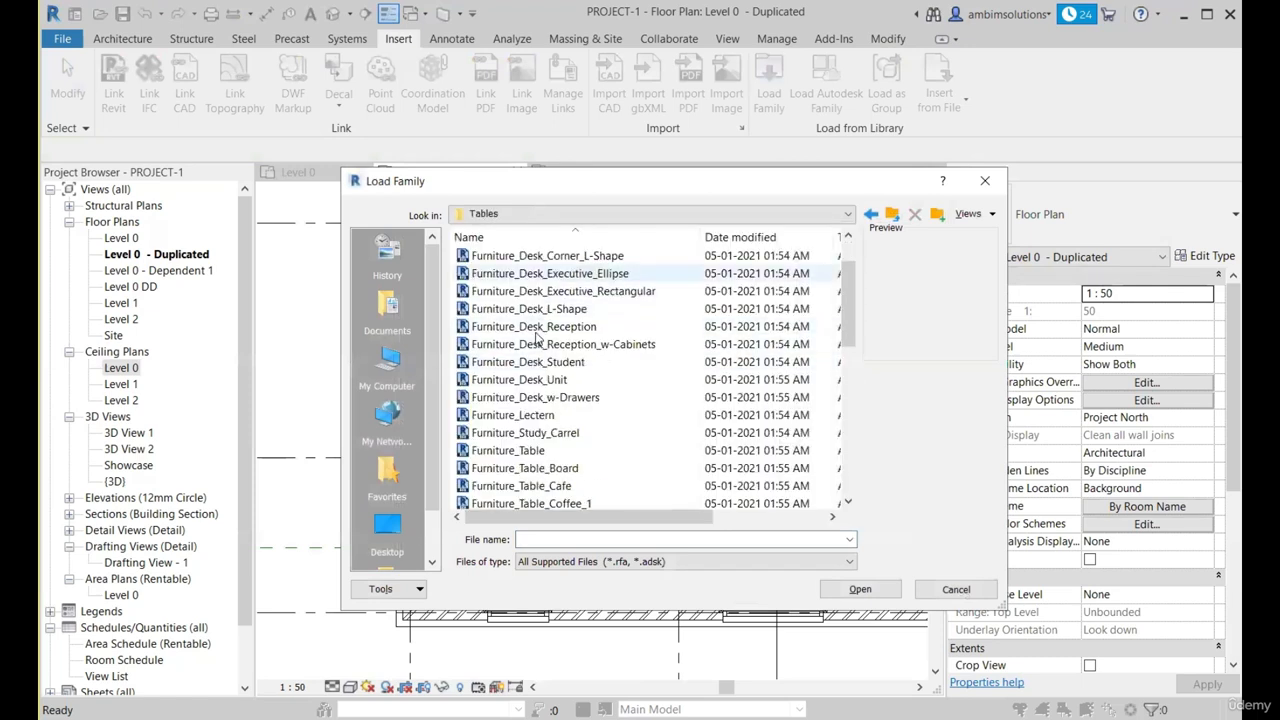
Step: Compare the coffee and dining table families and load Furniture_Table_Dining_w-Chairs_Round
click(570, 432)
click(541, 397)
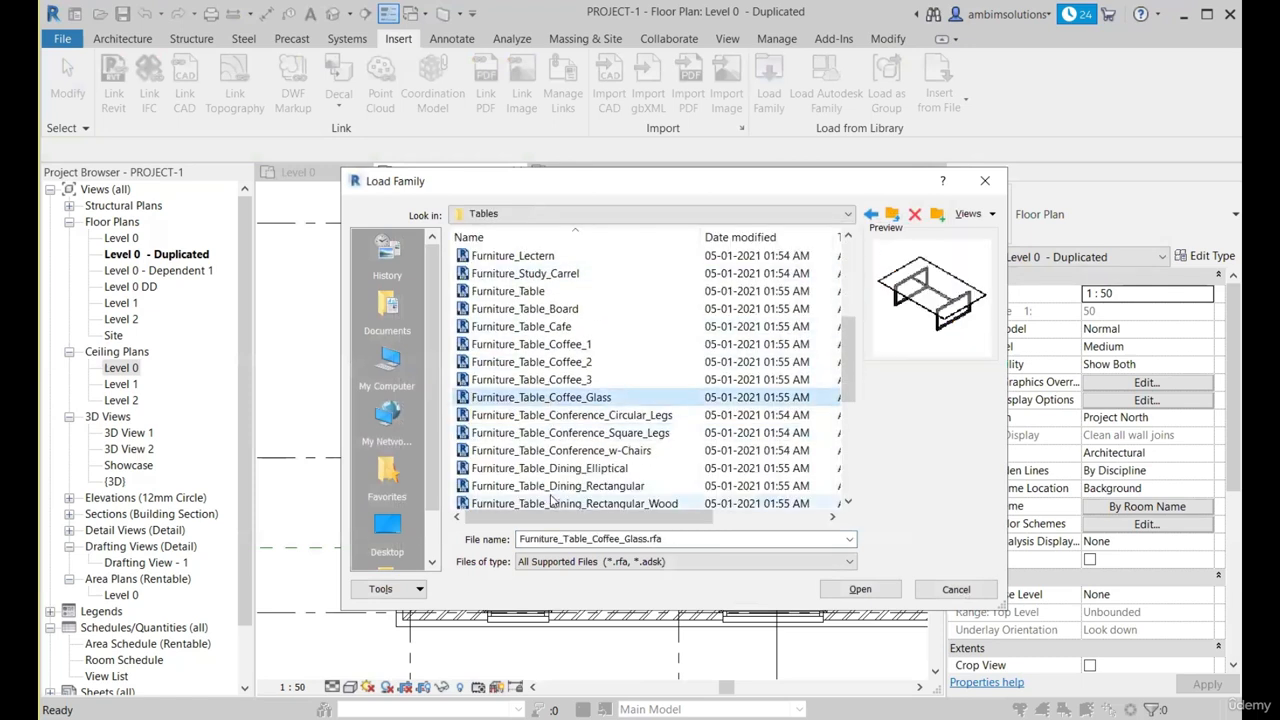
click(552, 486)
click(550, 468)
scroll(600, 440, down, 2)
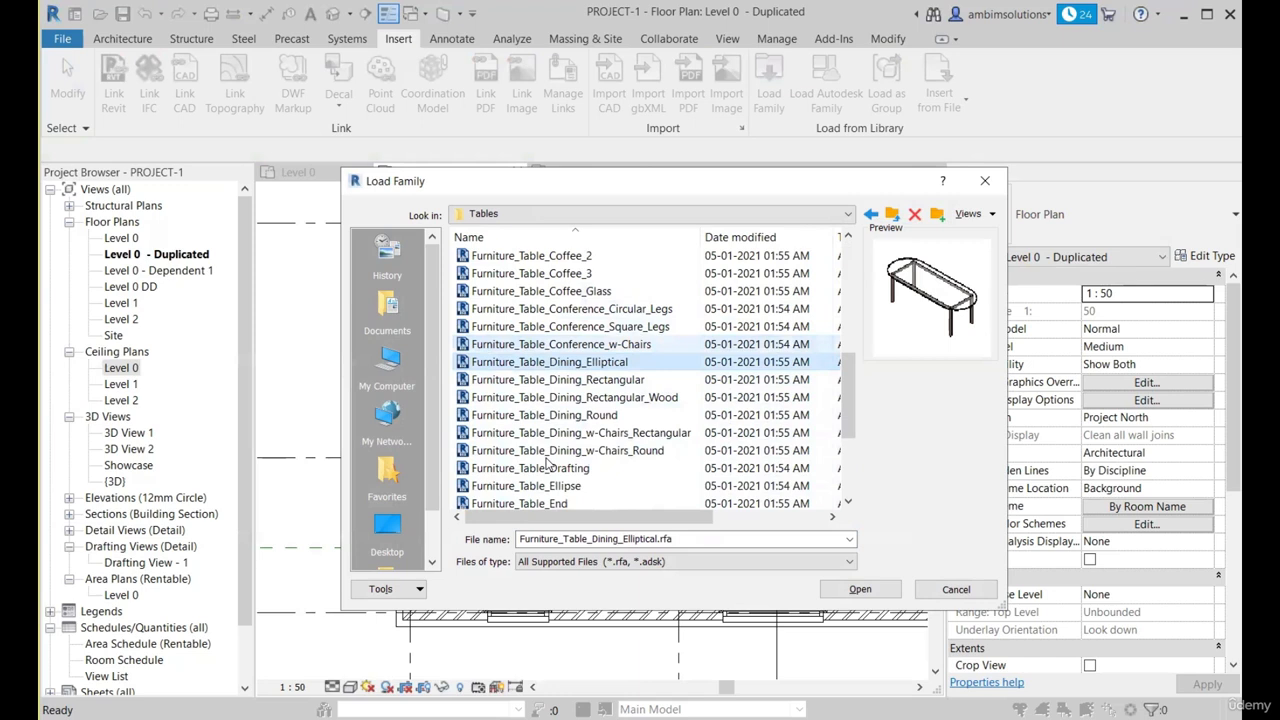
click(577, 417)
click(587, 433)
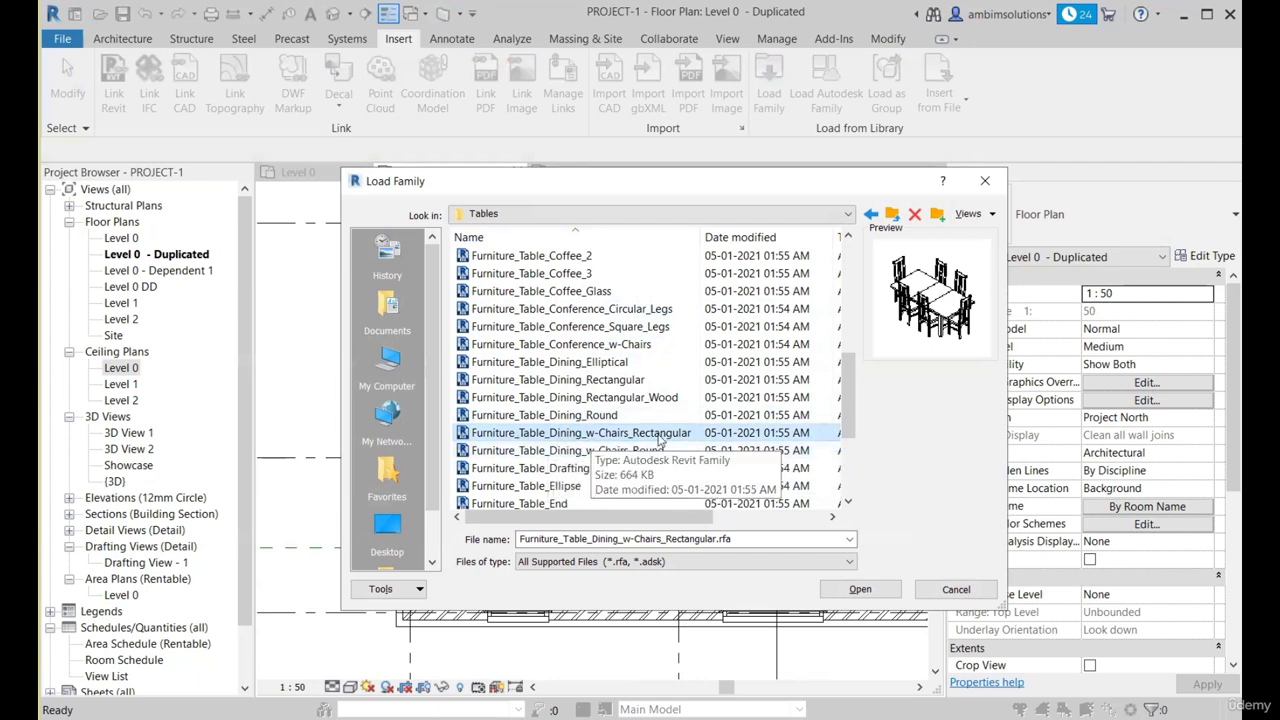
click(599, 452)
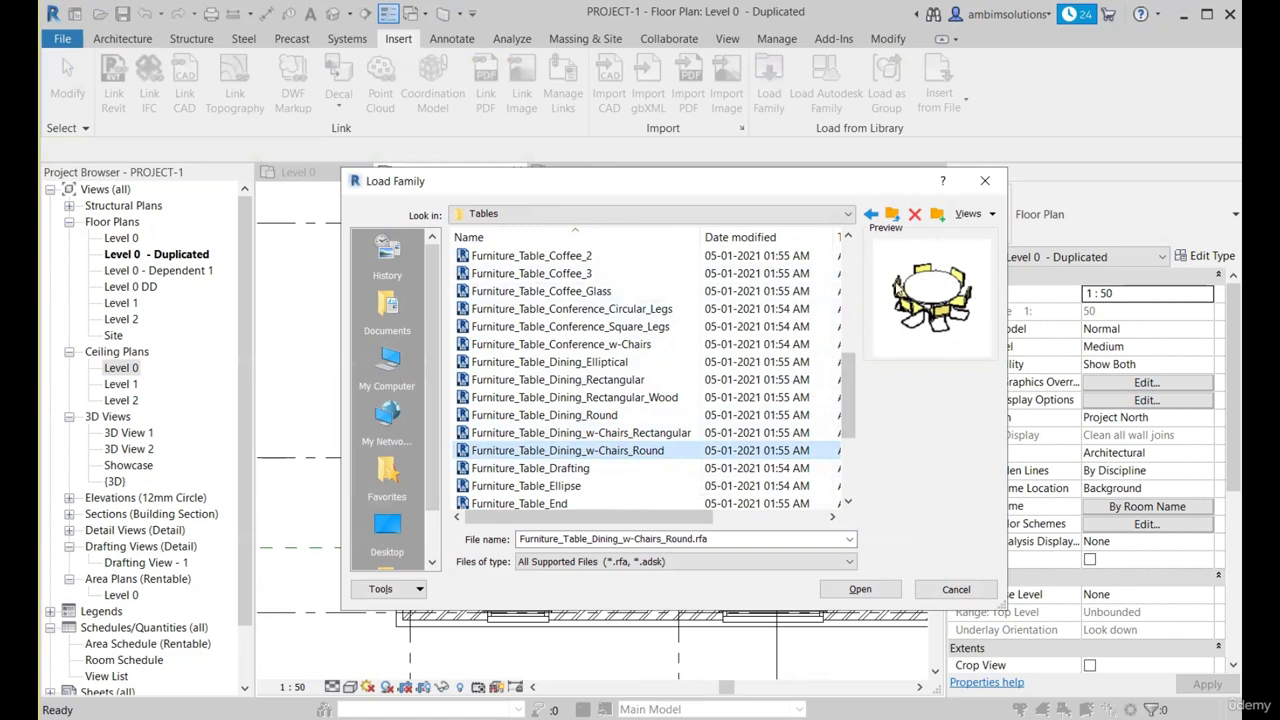
click(859, 590)
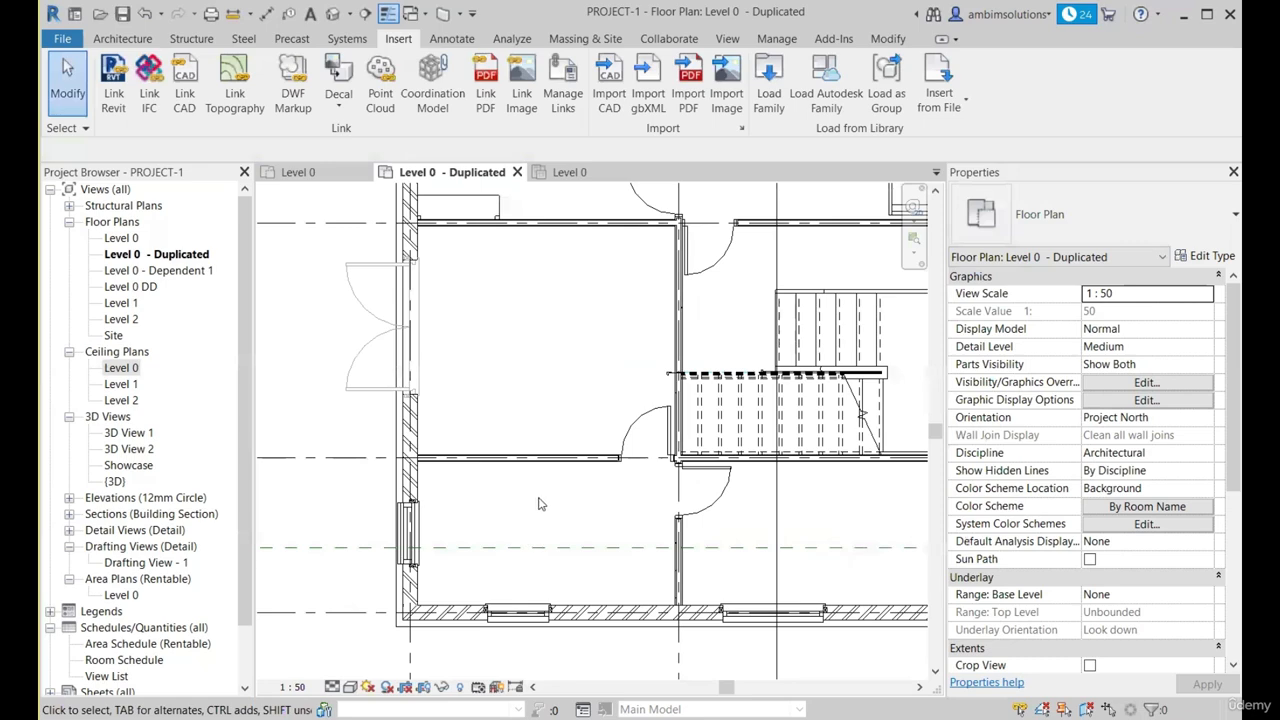
Step: Place a 900mm_Diameter-760mm_Height round dining table with chairs in the room below the stairs, near the horizontal reference plane
key(m)
key(a)
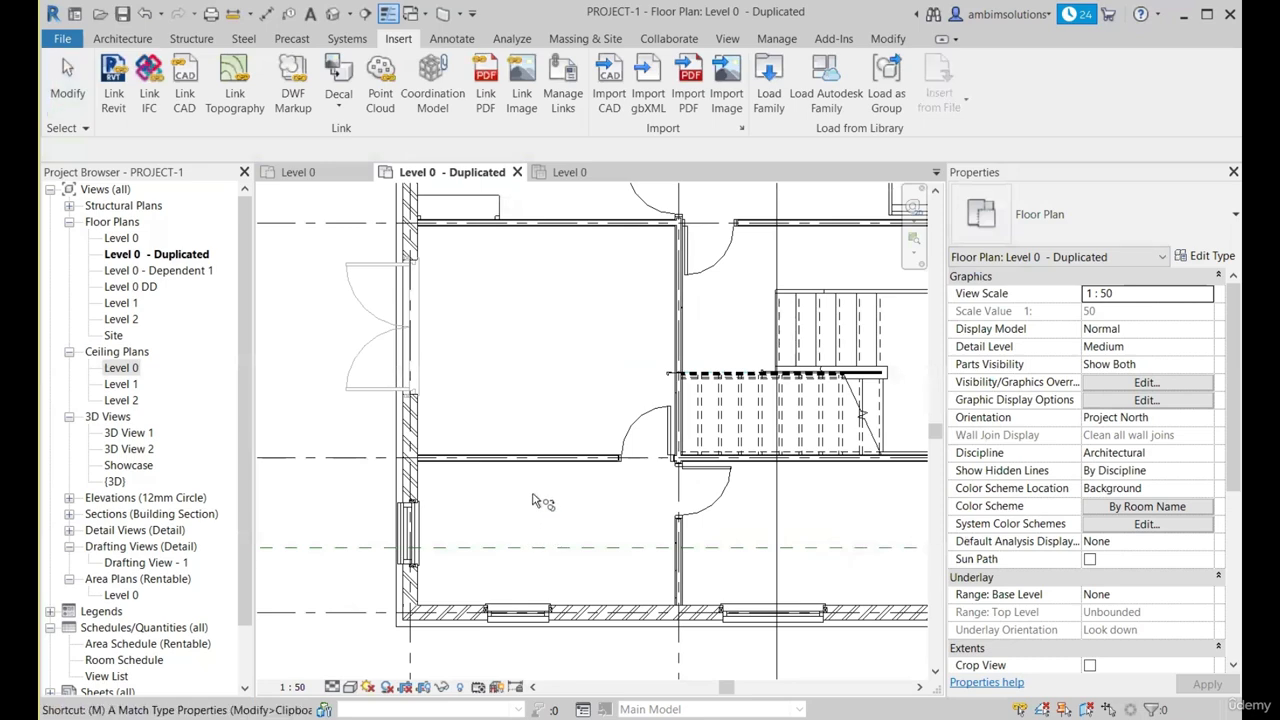
key(Escape)
key(m)
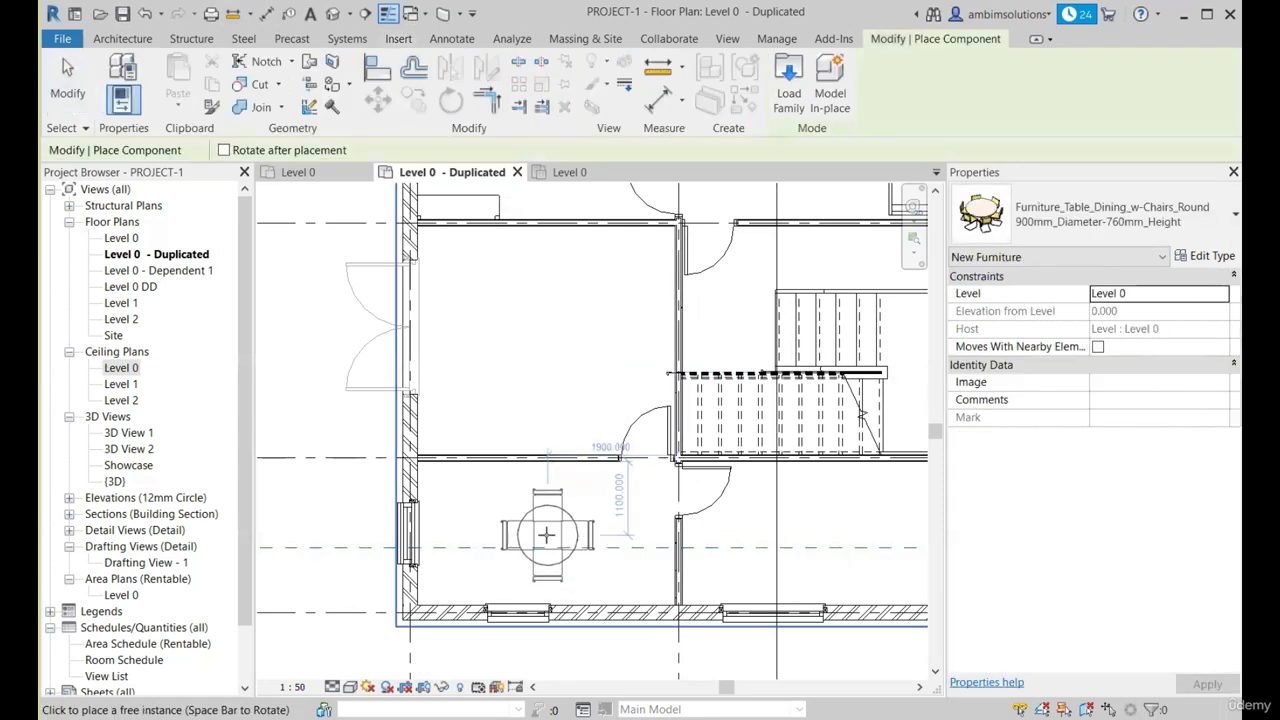
scroll(526, 534, down, 1)
scroll(745, 535, up, 2)
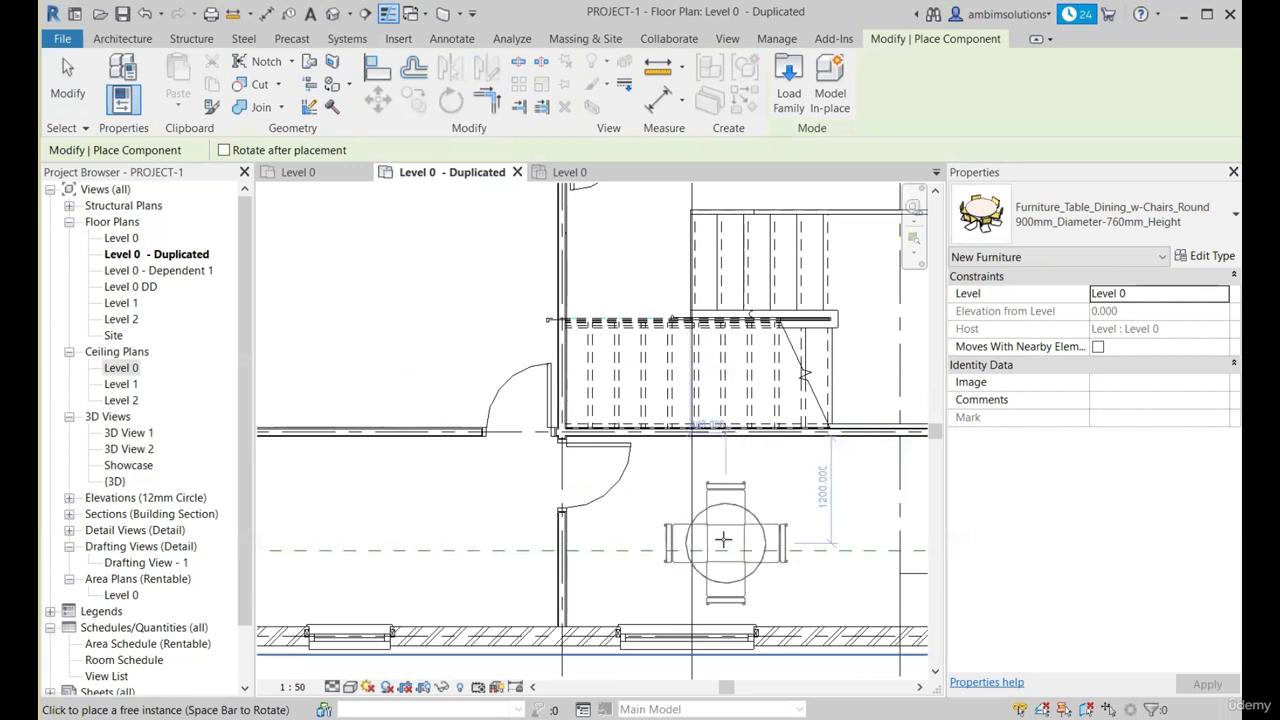
scroll(734, 515, down, 2)
scroll(700, 522, up, 2)
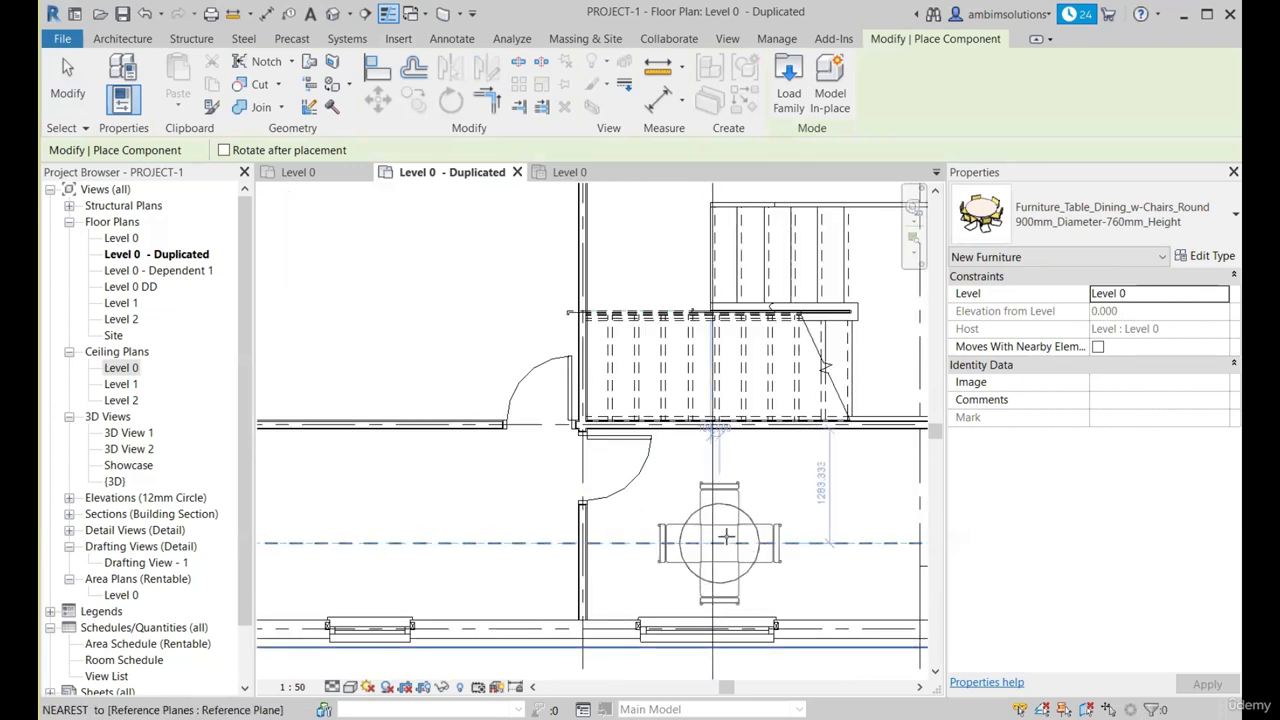
click(728, 542)
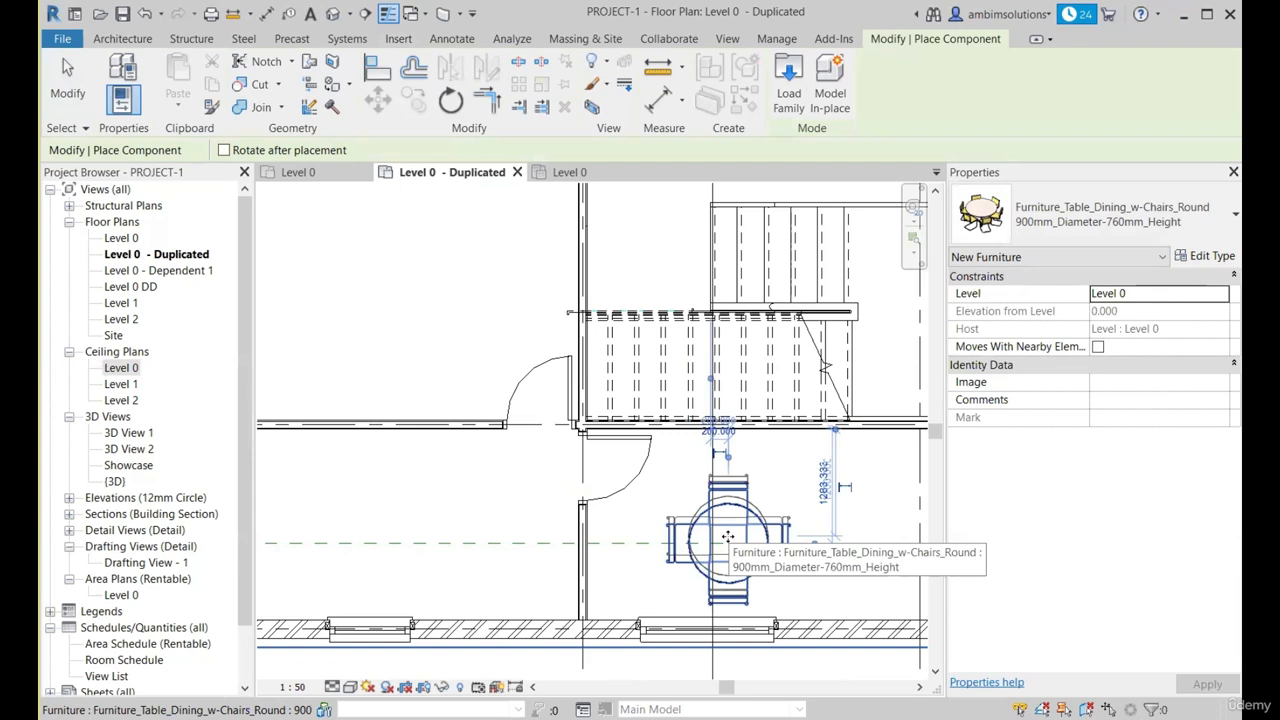
key(Escape)
key(Escape)
scroll(700, 520, down, 3)
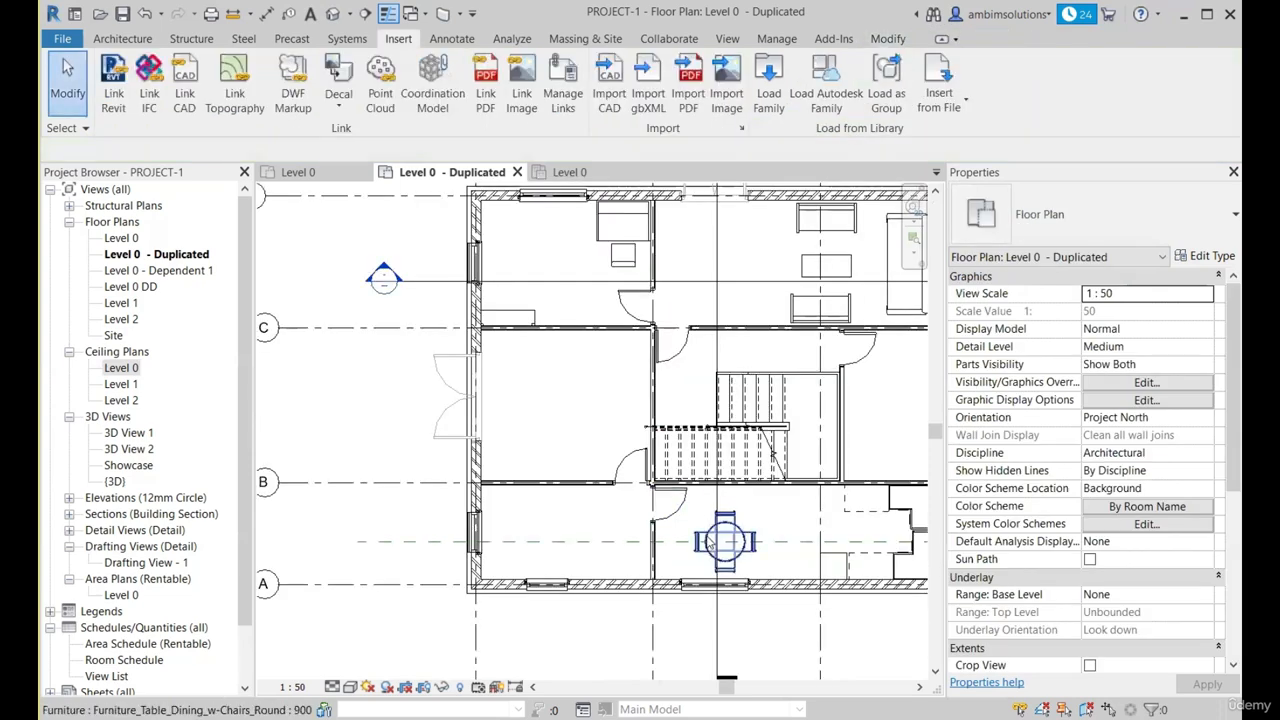
scroll(606, 503, up, 2)
click(769, 80)
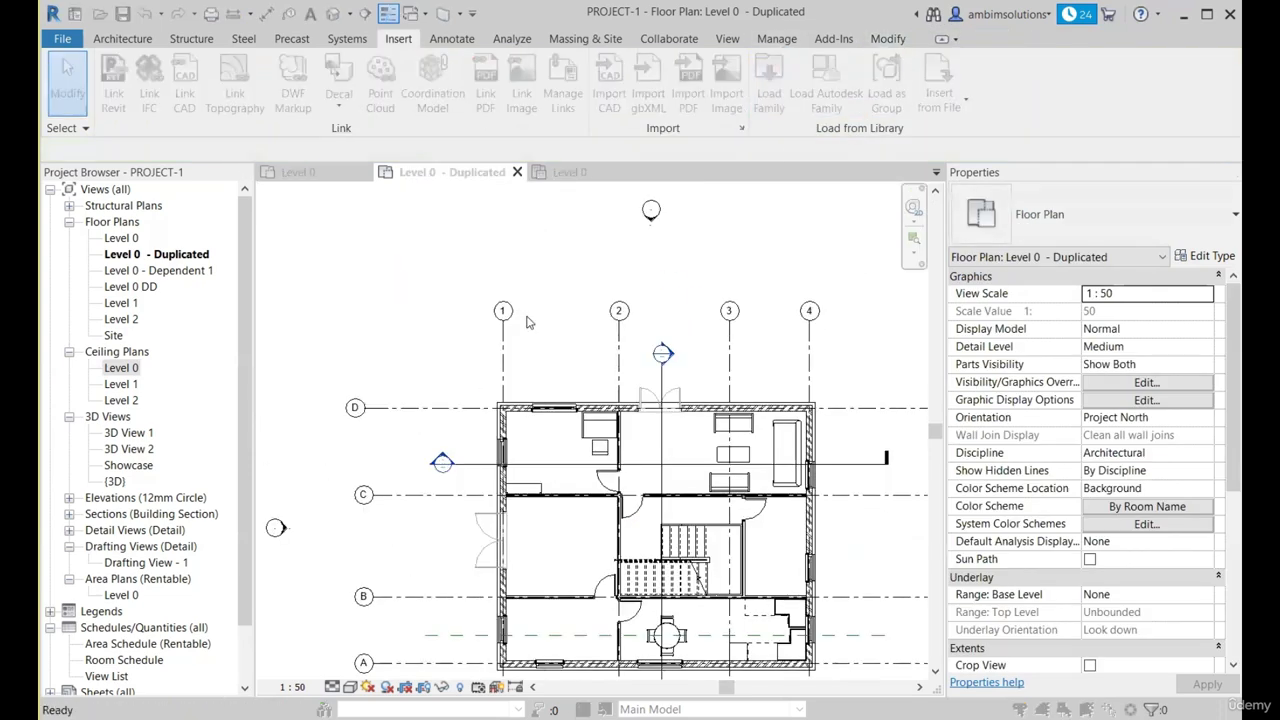
click(891, 213)
click(891, 213)
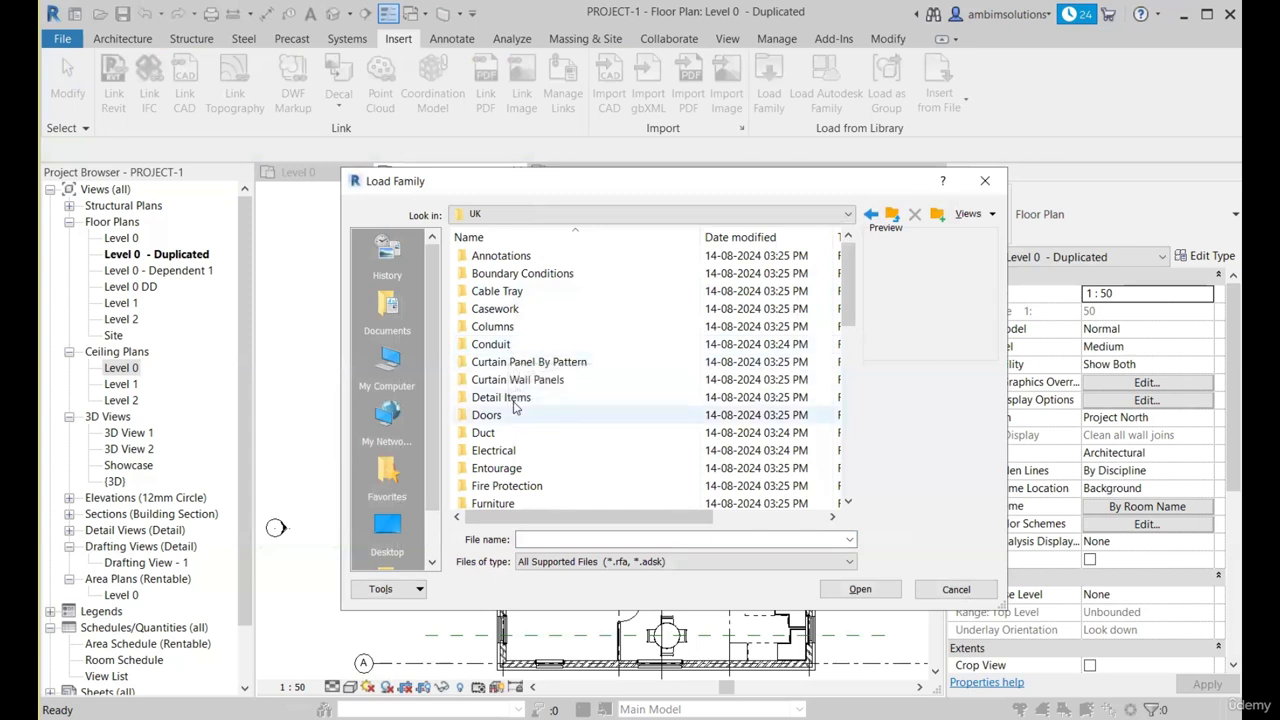
scroll(530, 378, down, 1)
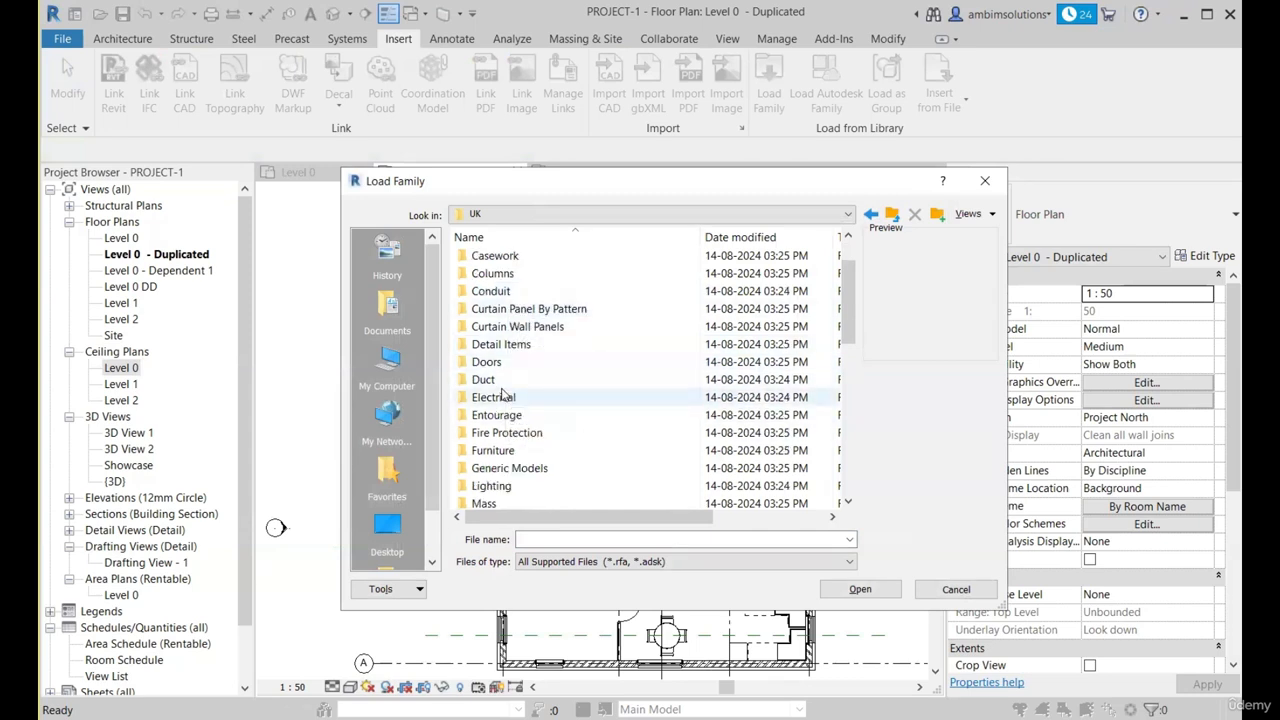
scroll(540, 410, down, 5)
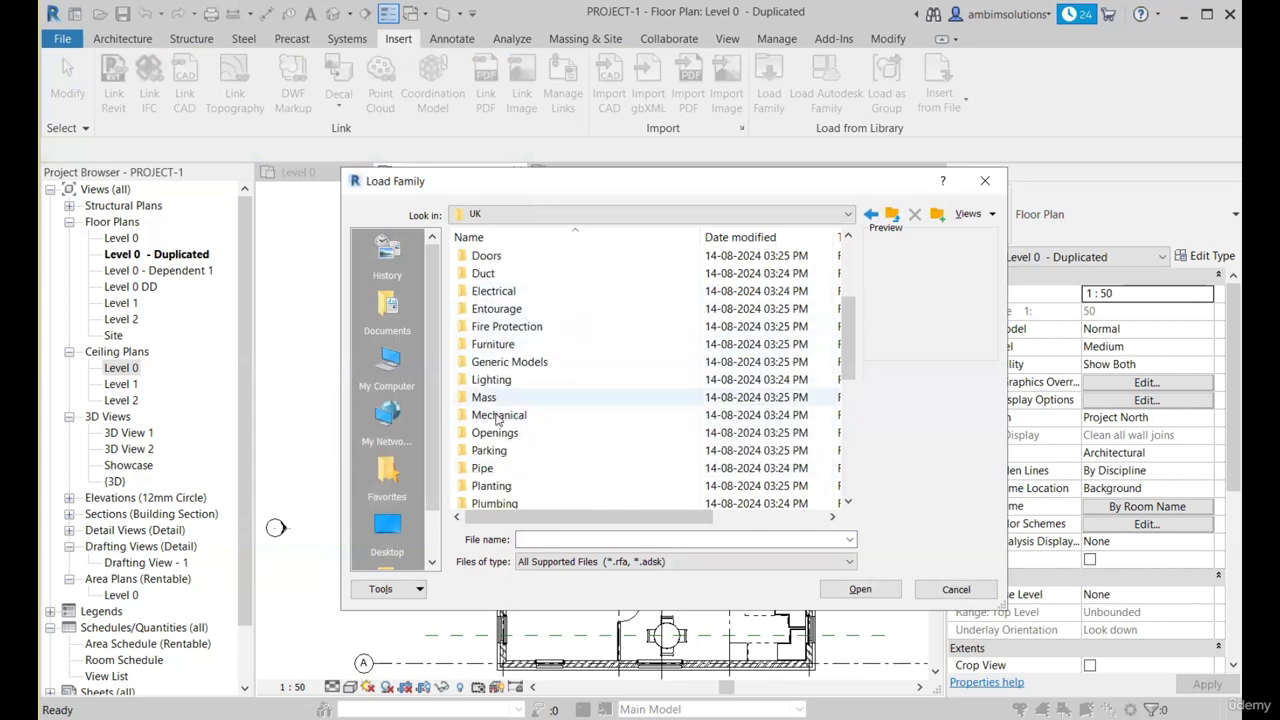
scroll(515, 345, up, 2)
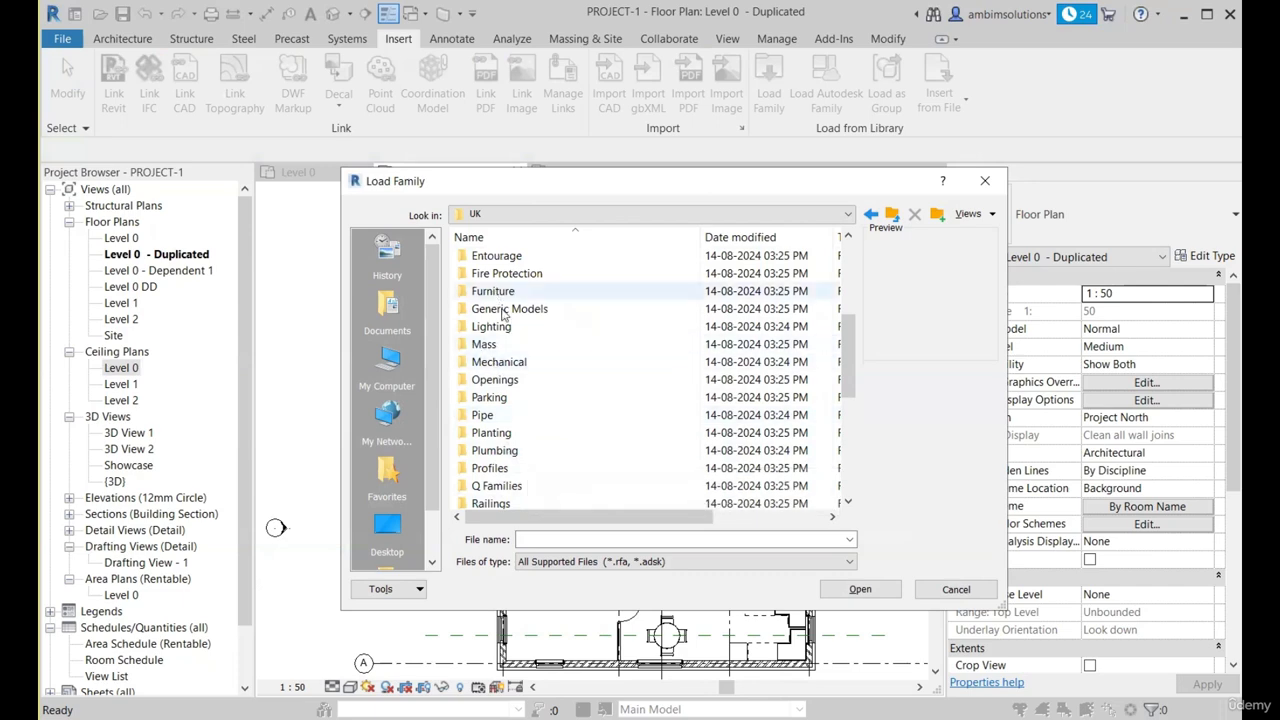
click(985, 181)
Step: Review the furniture and casework layout across all rooms of the duplicated Level 0 floor plan
scroll(560, 427, up, 4)
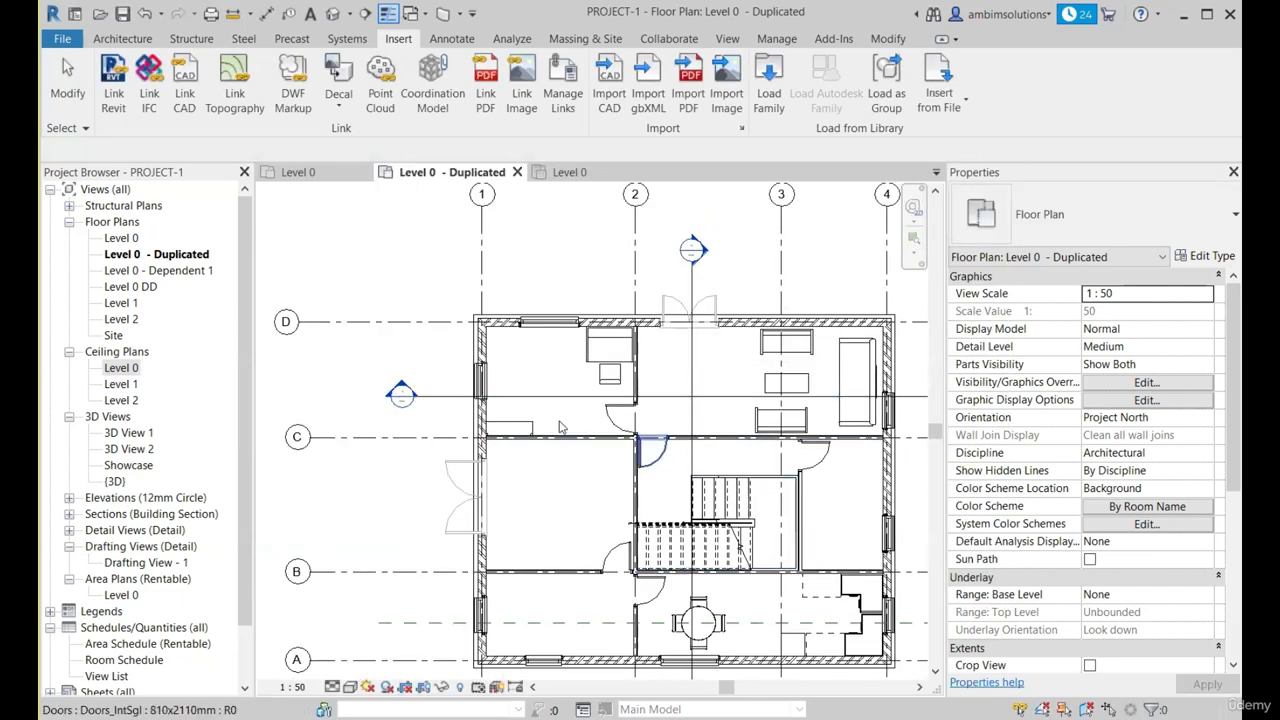
scroll(560, 427, down, 2)
scroll(750, 508, up, 3)
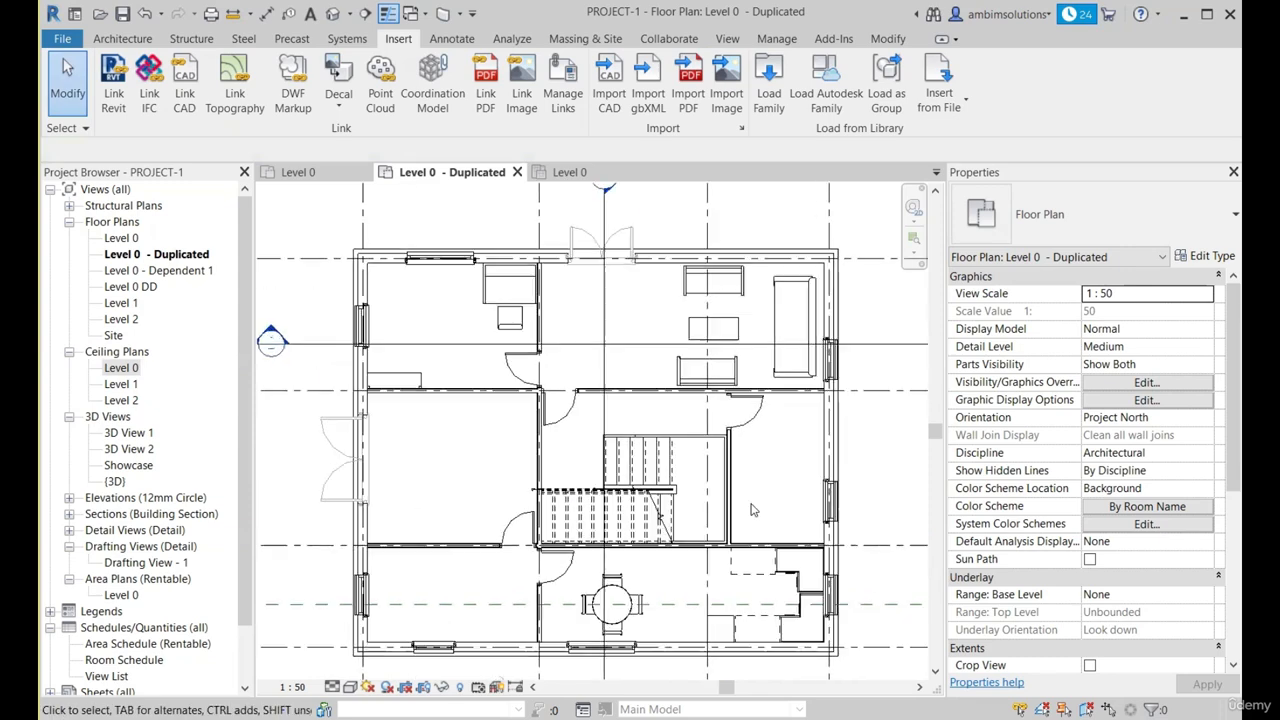
scroll(745, 488, down, 2)
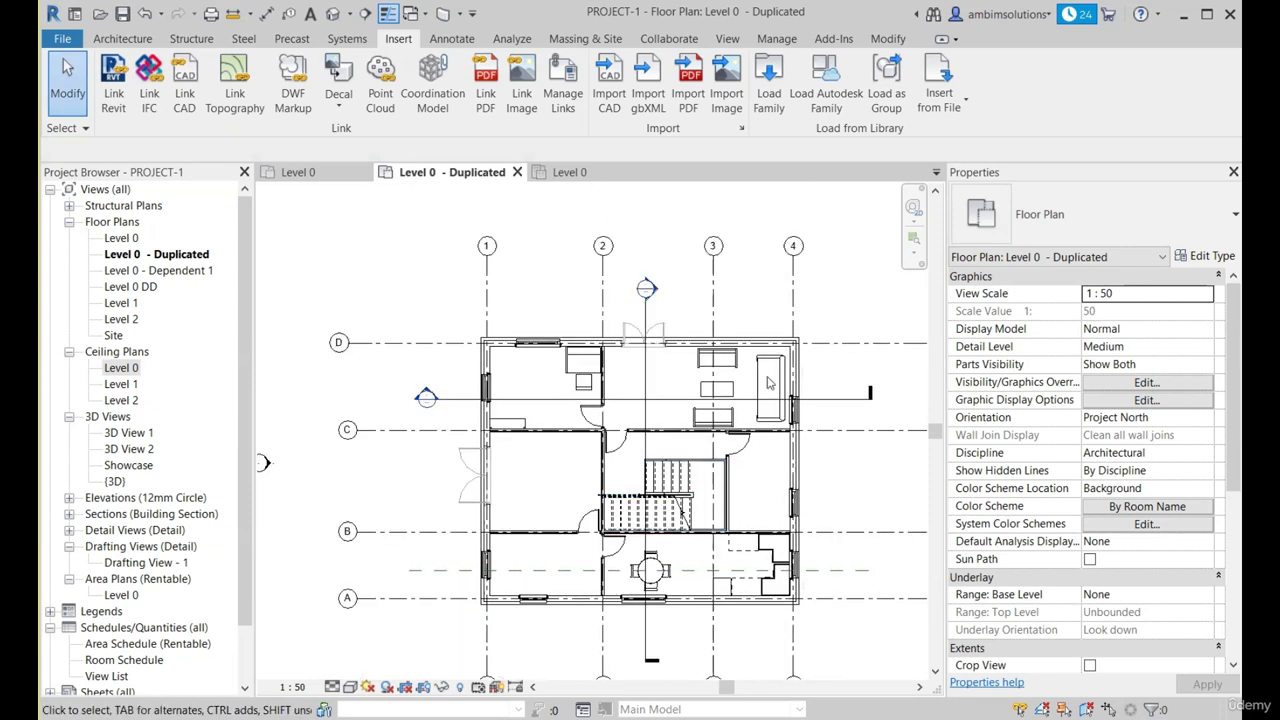
scroll(757, 397, up, 2)
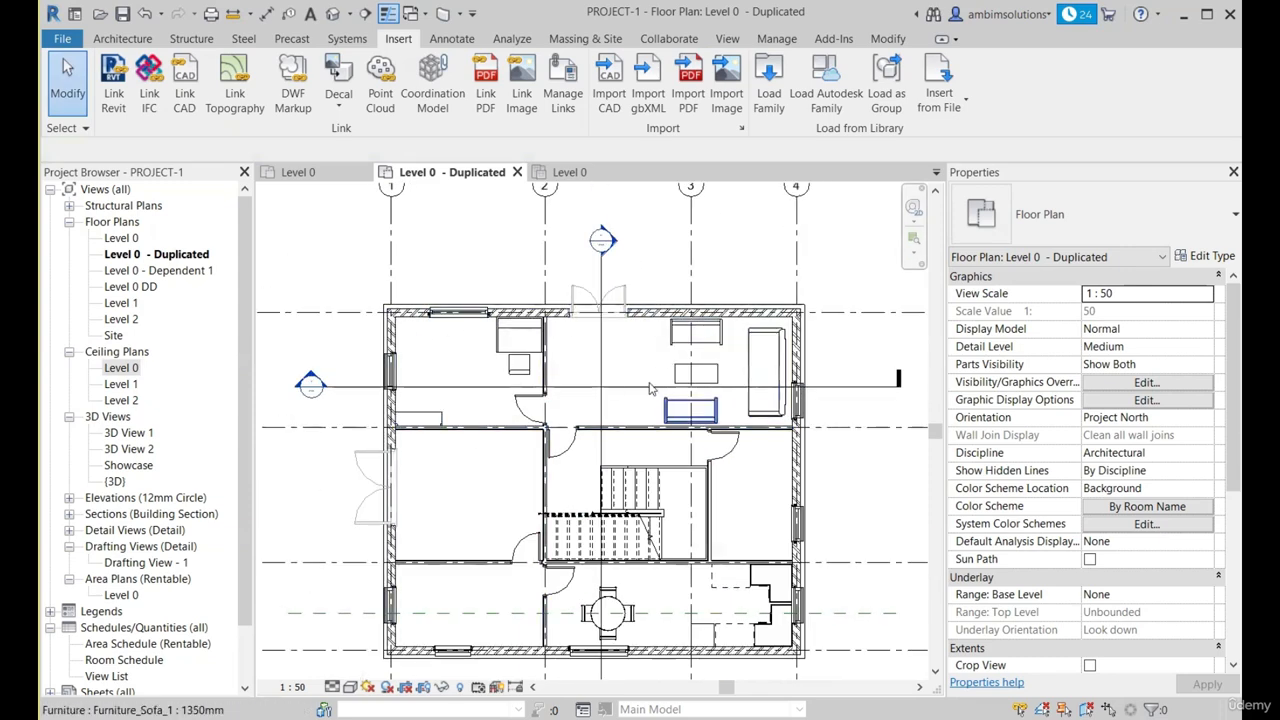
scroll(602, 310, down, 2)
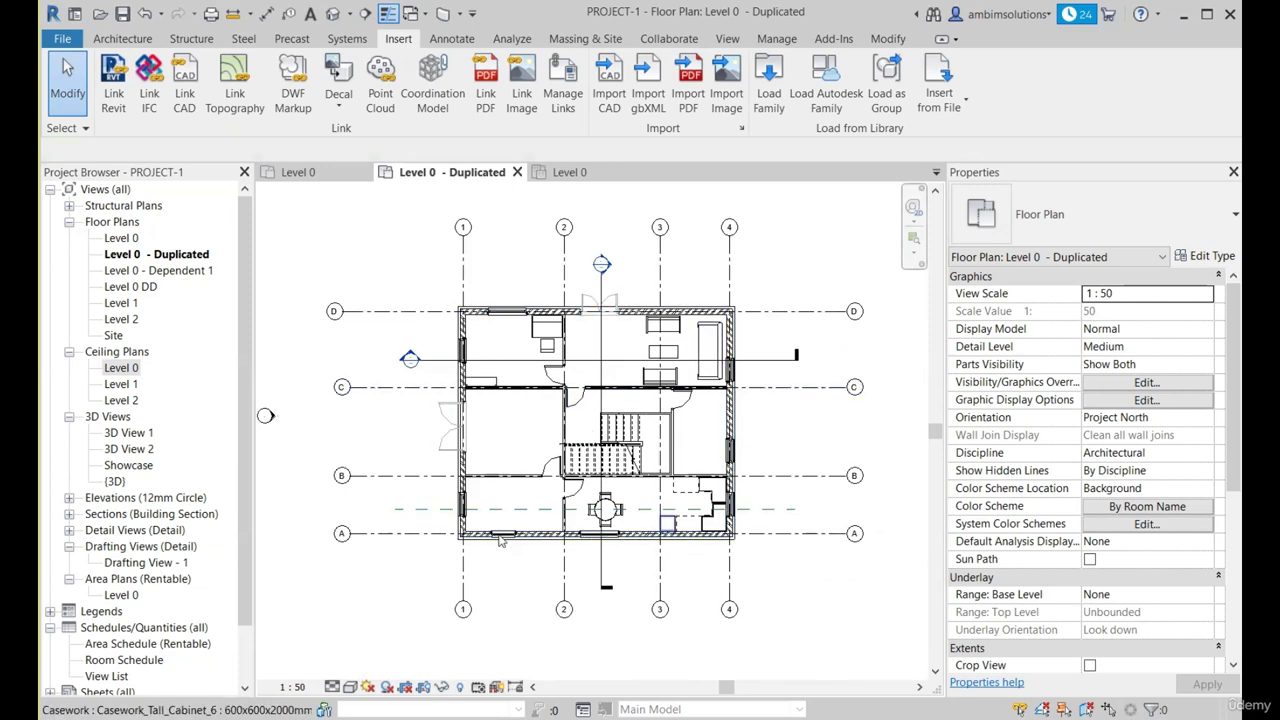
scroll(490, 388, up, 1)
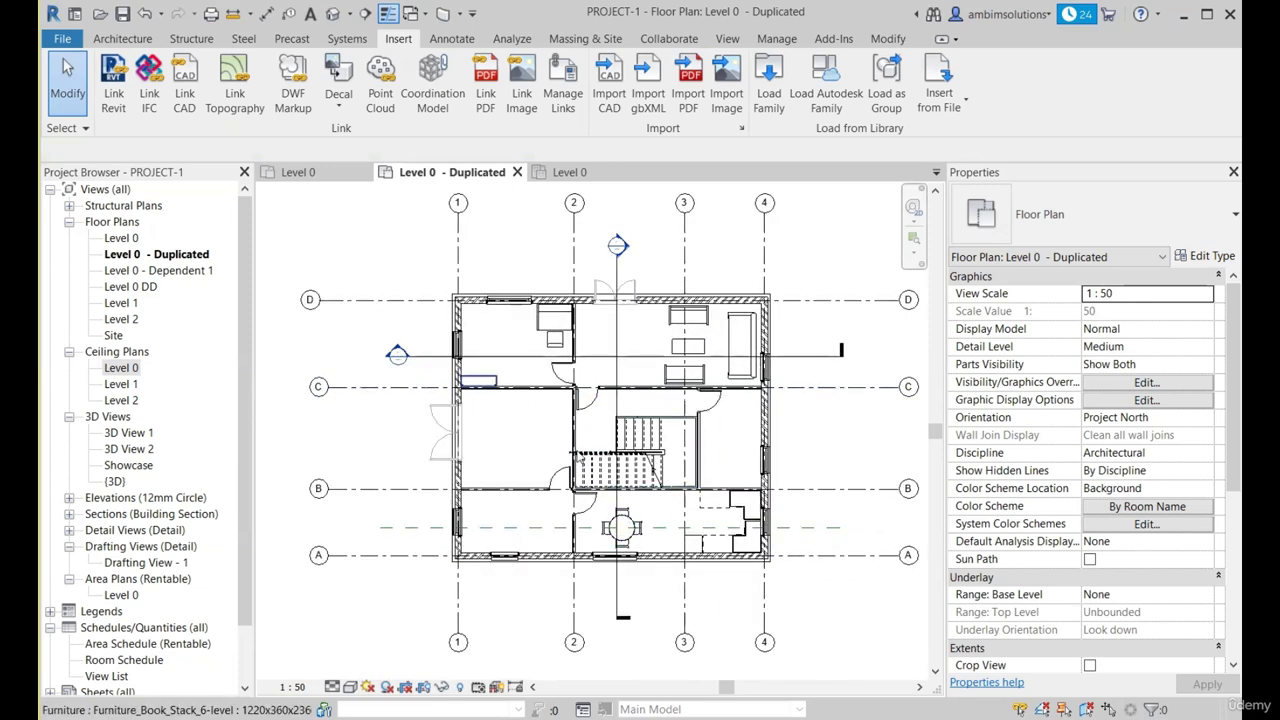
scroll(650, 420, up, 1)
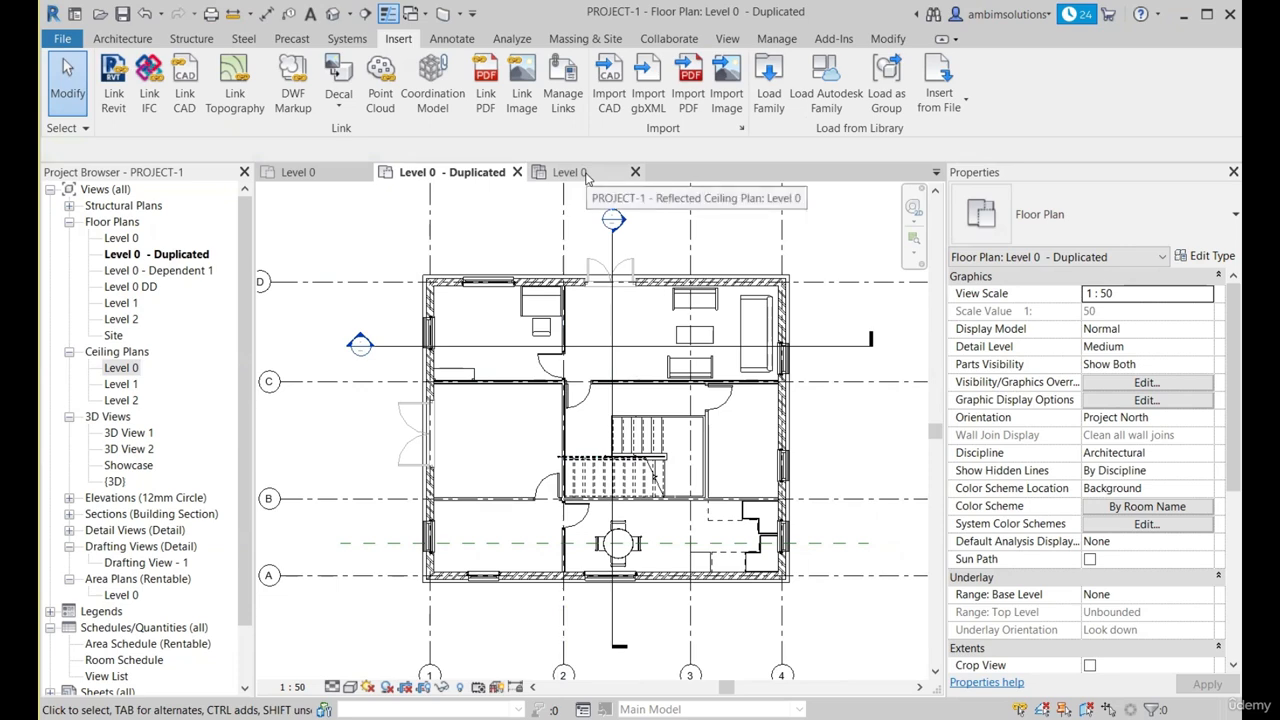
Step: Open the Level 0 ceiling plan and browse the family library to the Internal folder under Lighting, Architectural
double_click(121, 368)
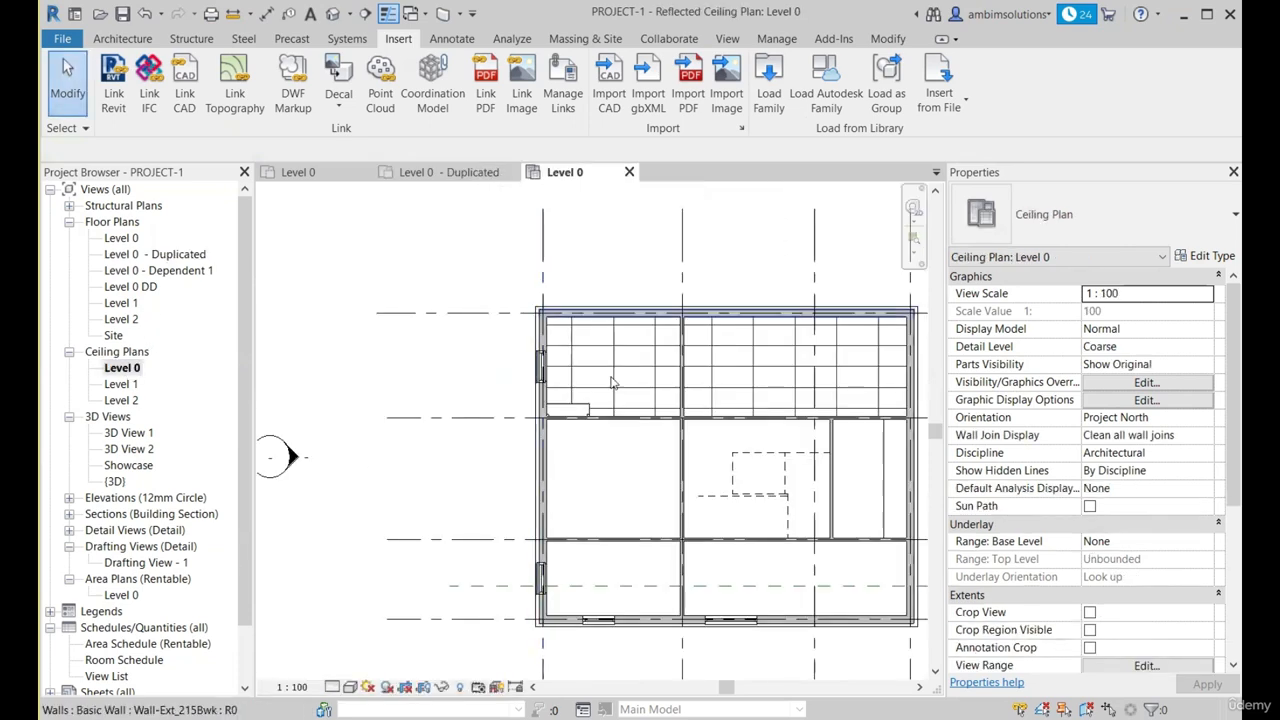
scroll(510, 409, up, 1)
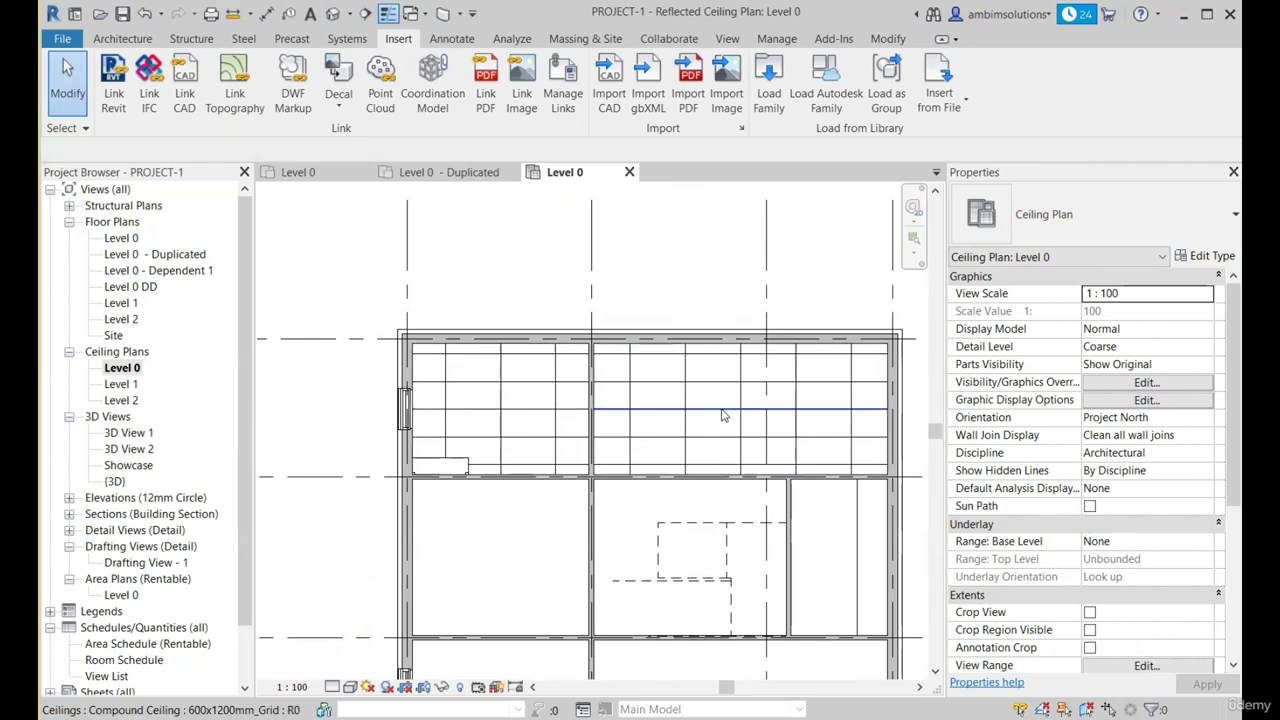
click(766, 100)
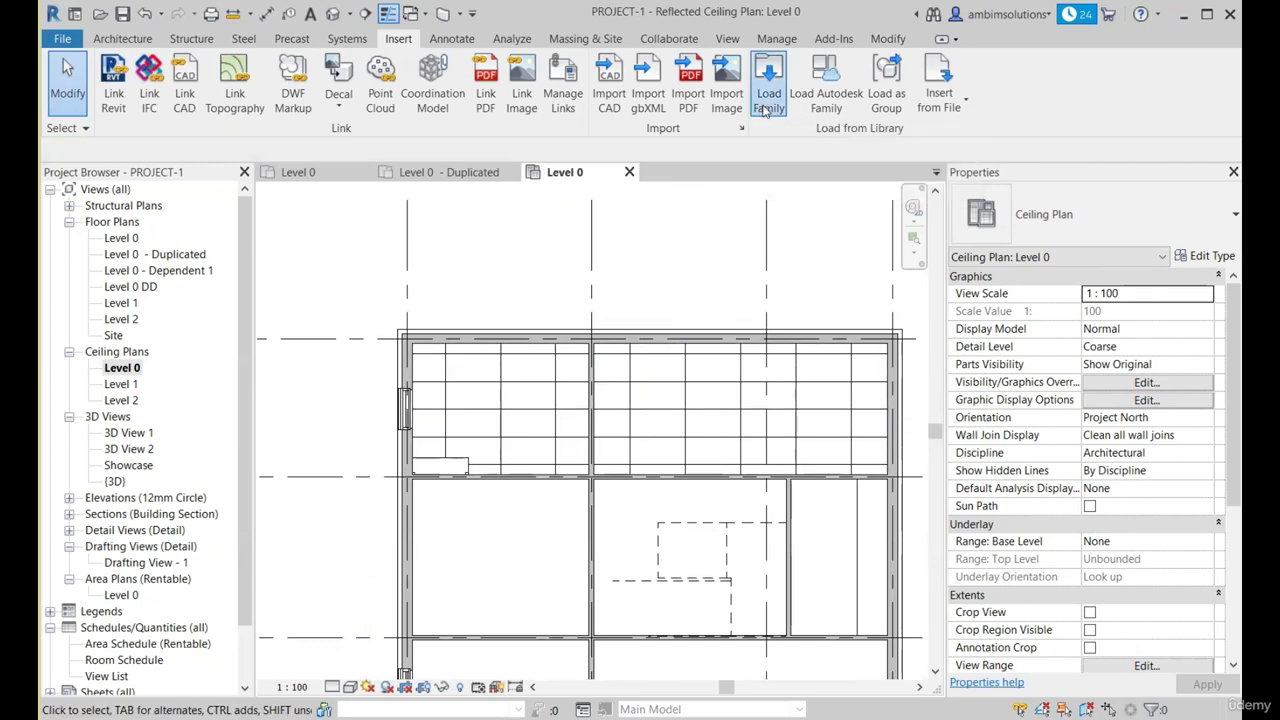
key(BackSpace)
key(BackSpace)
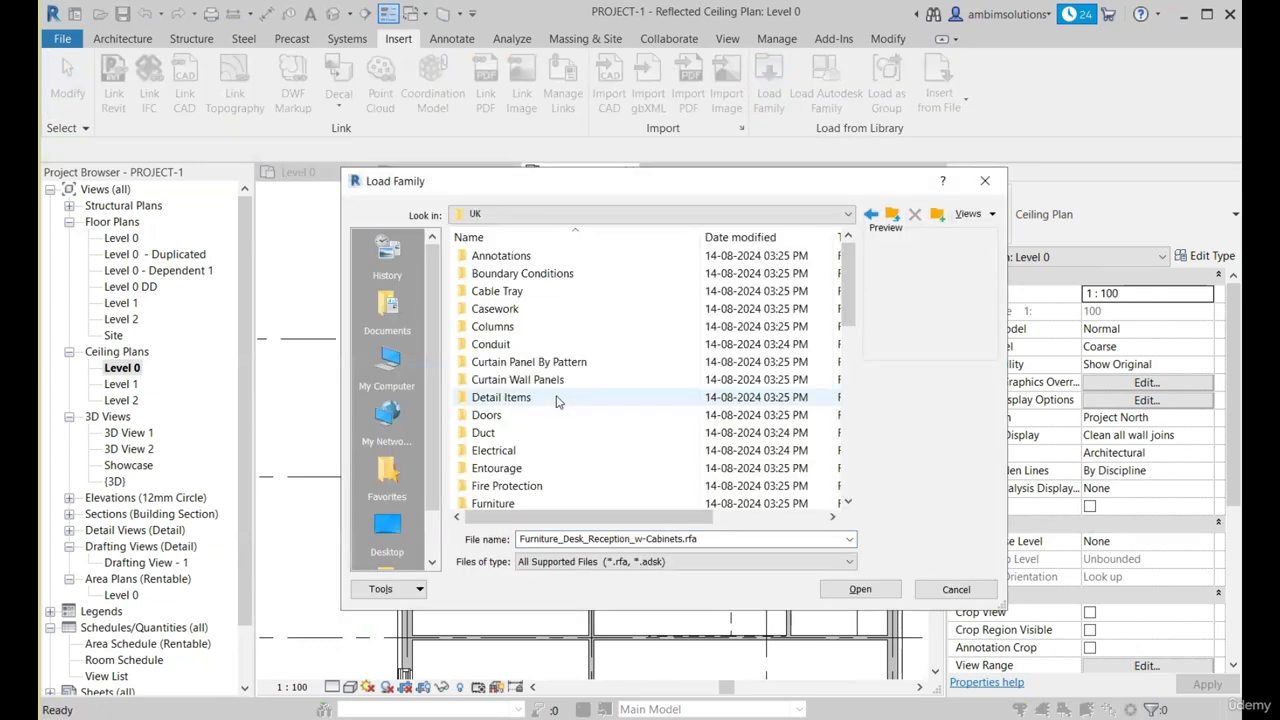
scroll(534, 377, down, 1)
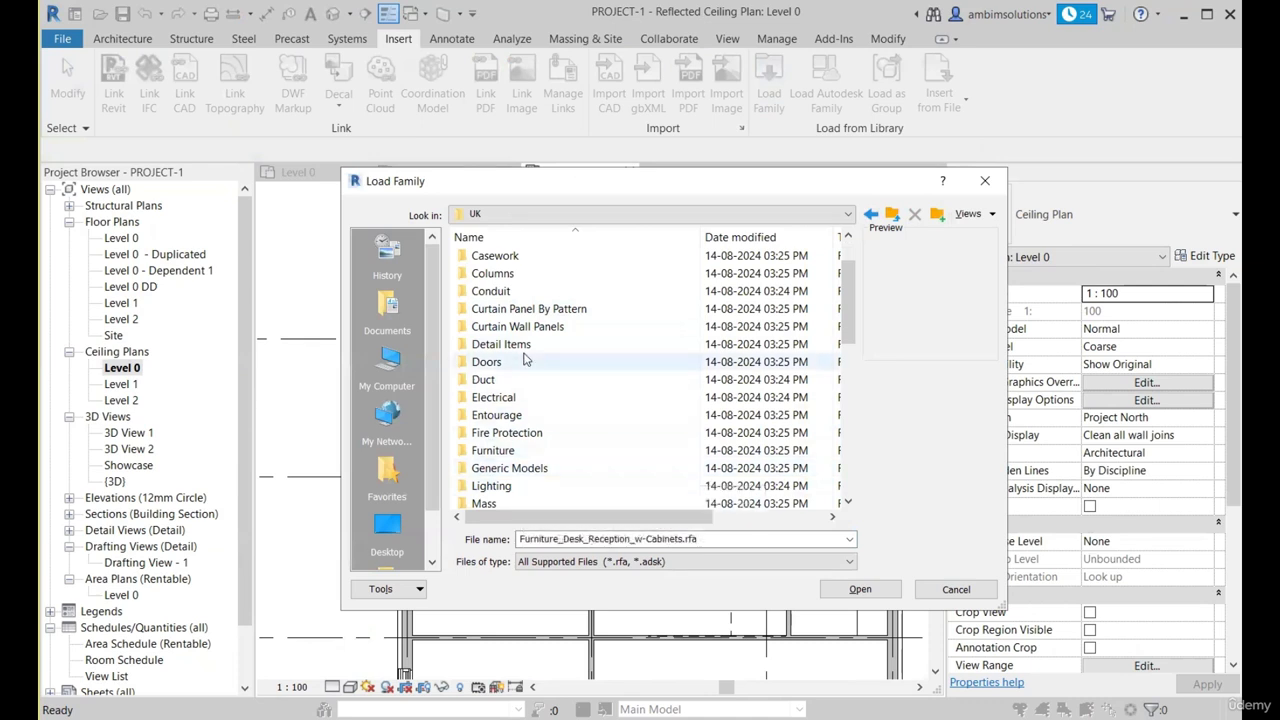
scroll(523, 470, down, 1)
scroll(524, 432, down, 1)
scroll(524, 432, up, 2)
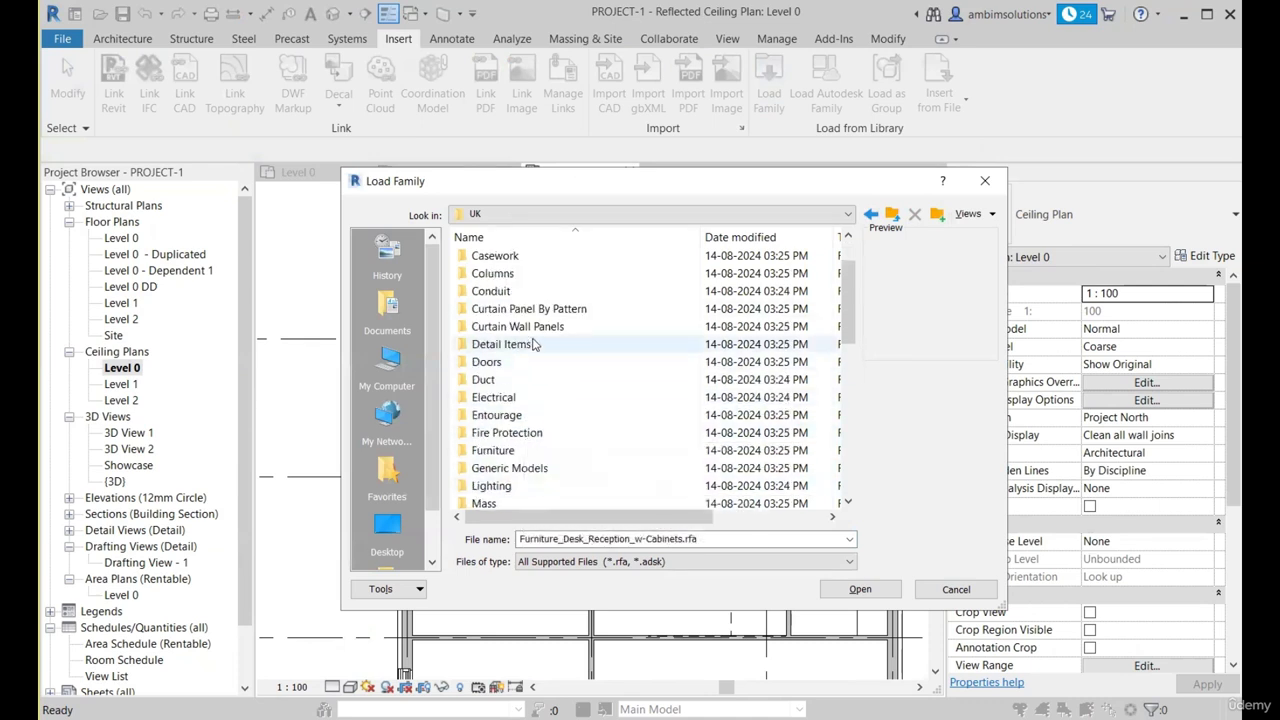
double_click(493, 486)
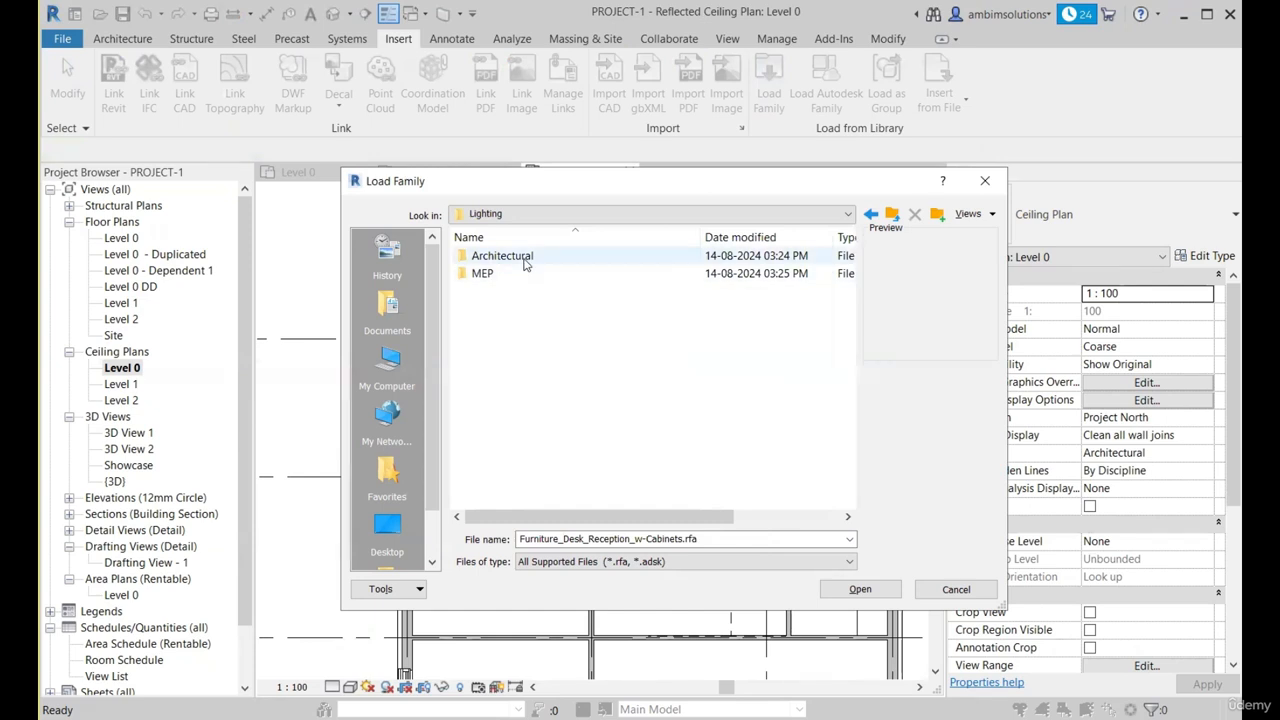
double_click(520, 258)
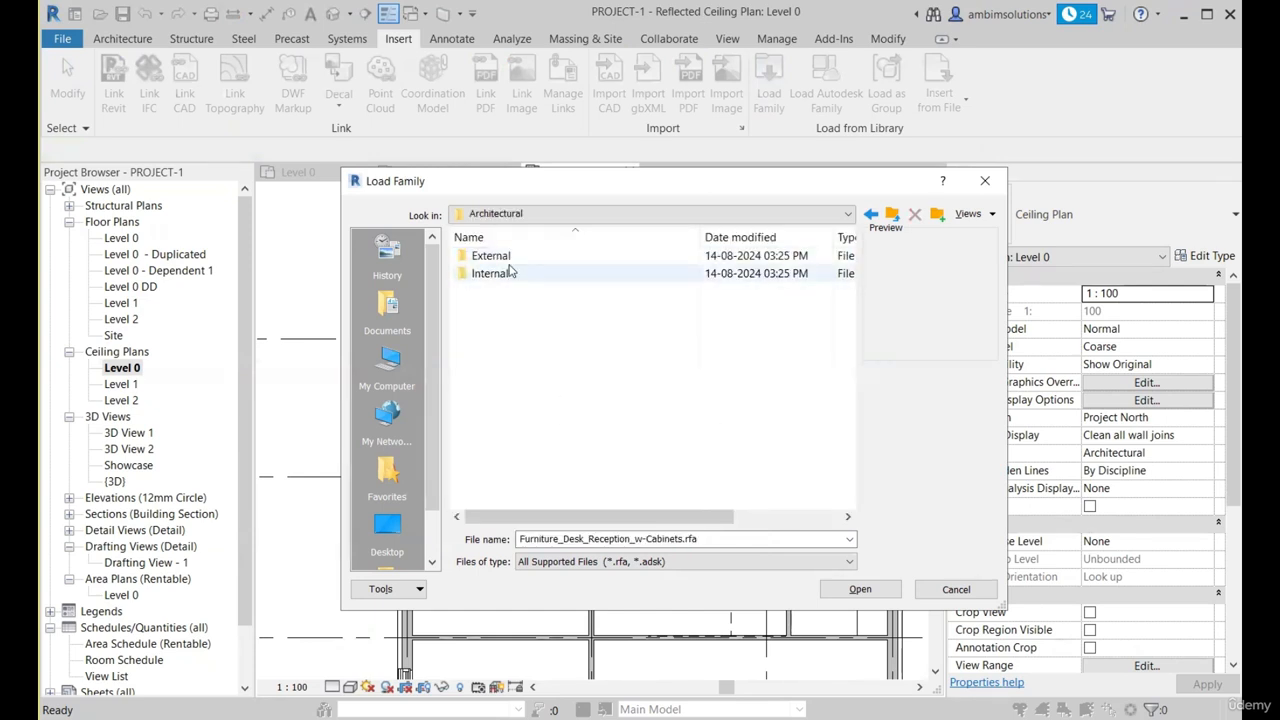
double_click(512, 276)
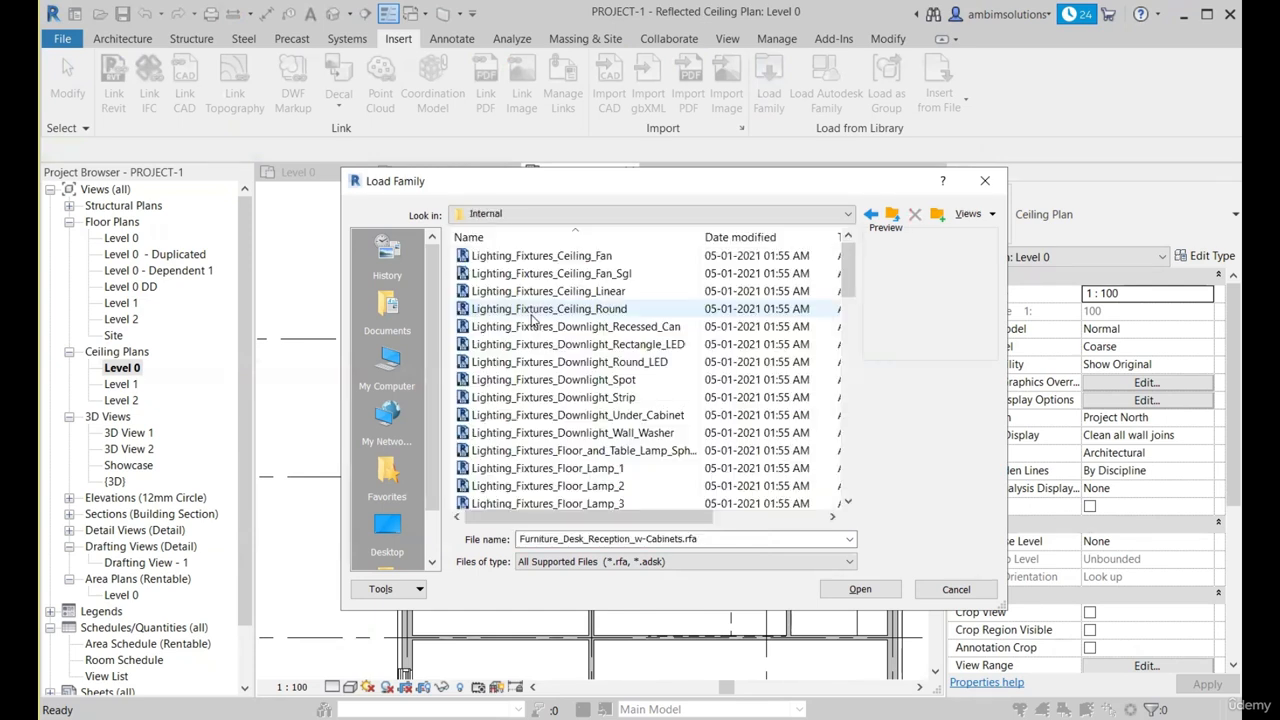
Step: Compare the internal ceiling and downlight fixtures and load Lighting_Fixtures_Ceiling_Fan together with Lighting_Fixtures_Ceiling_Linear
click(565, 257)
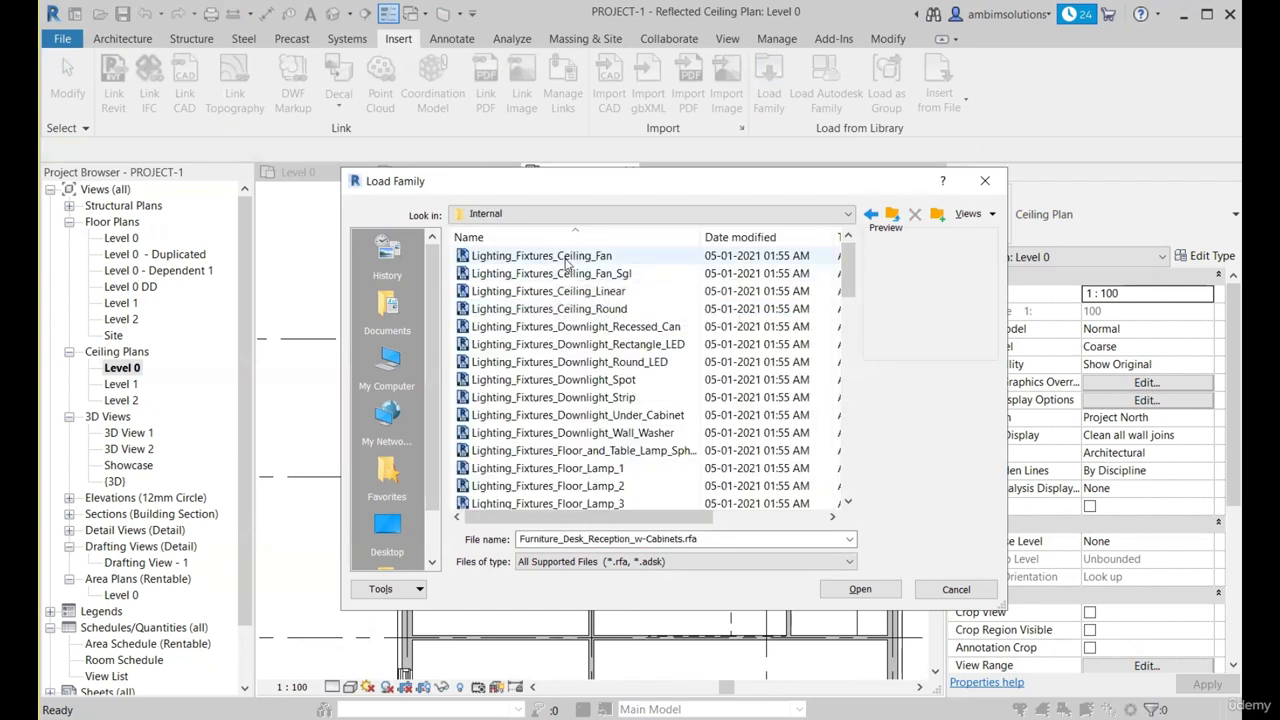
click(596, 291)
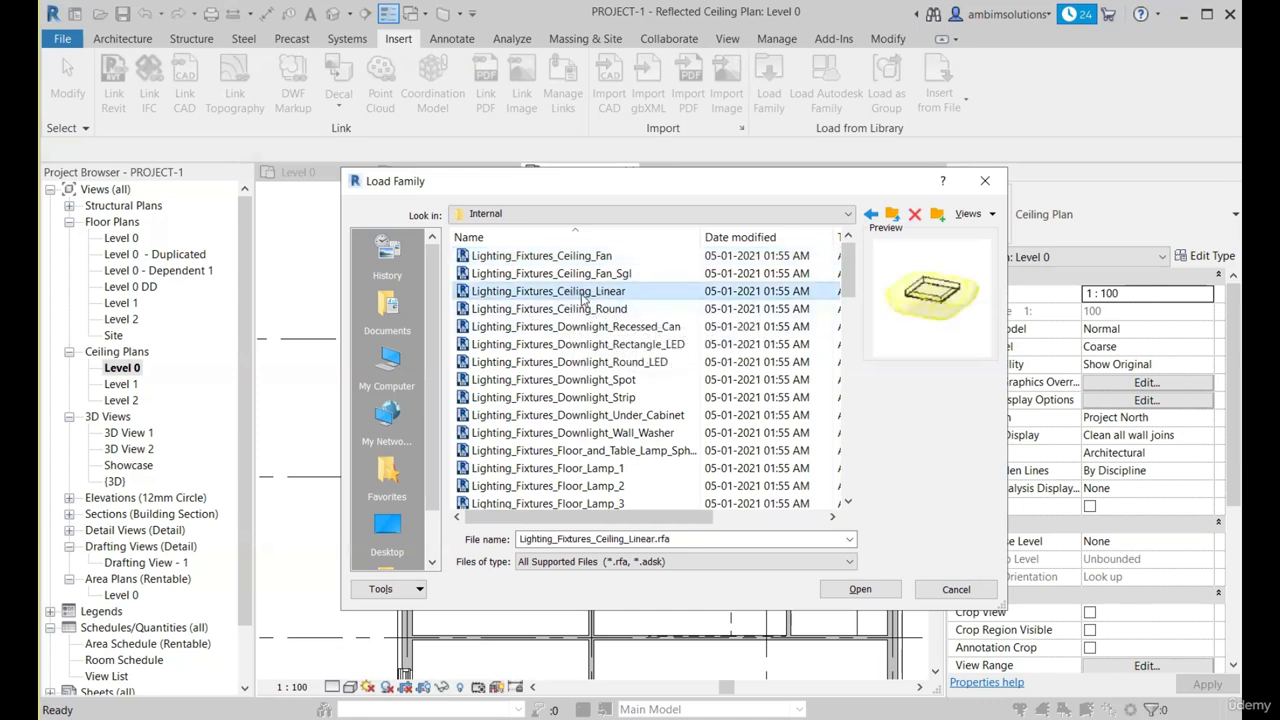
click(577, 312)
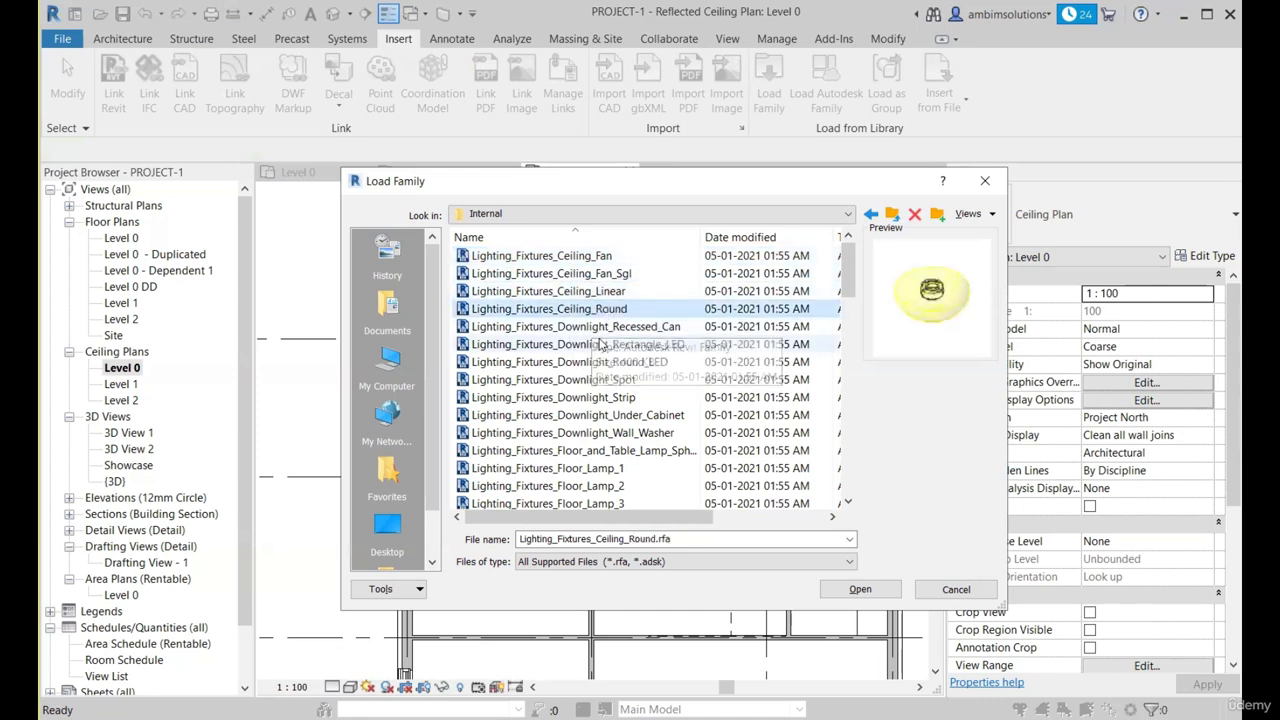
click(562, 344)
click(560, 256)
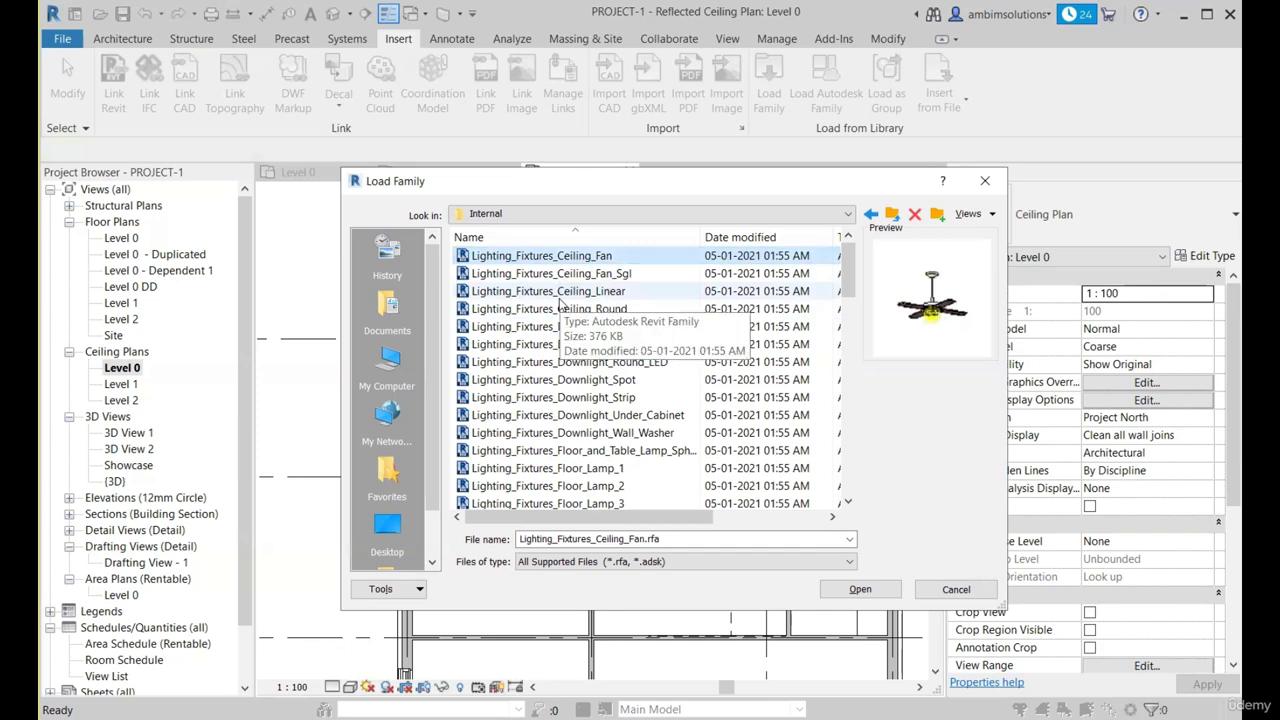
click(565, 291)
click(860, 589)
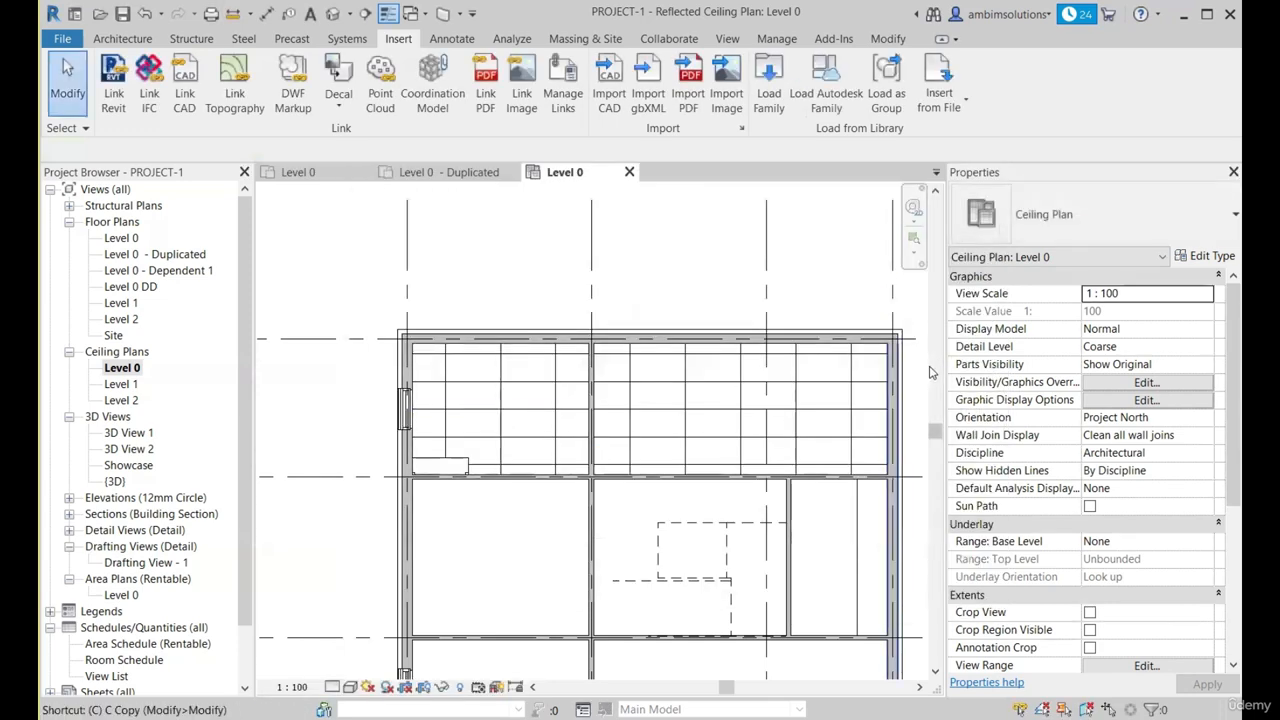
Step: Place a 300x1200mm-1_Lamp Lighting_Fixtures_Ceiling_Linear fixture and three 300x1200mm-2_Lamps fixtures, in two rows, on the grid ceiling of the plan's upper-left room
key(m)
scroll(505, 395, up, 3)
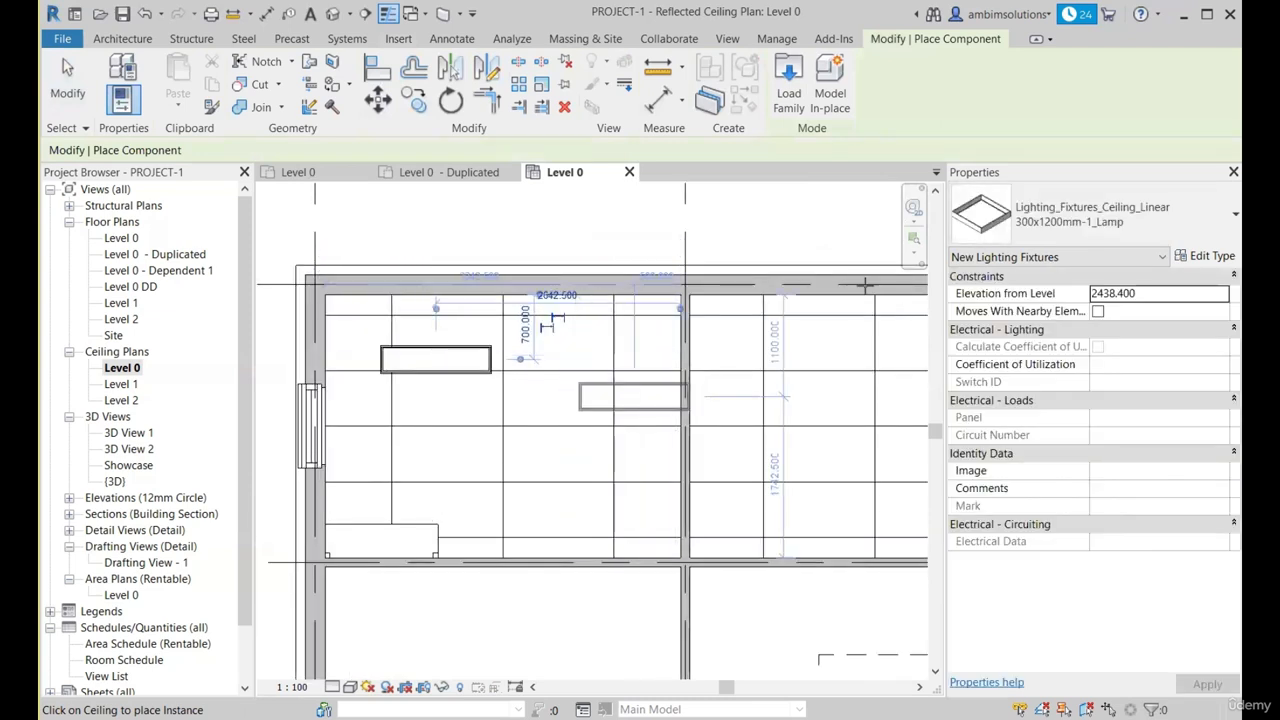
click(1100, 232)
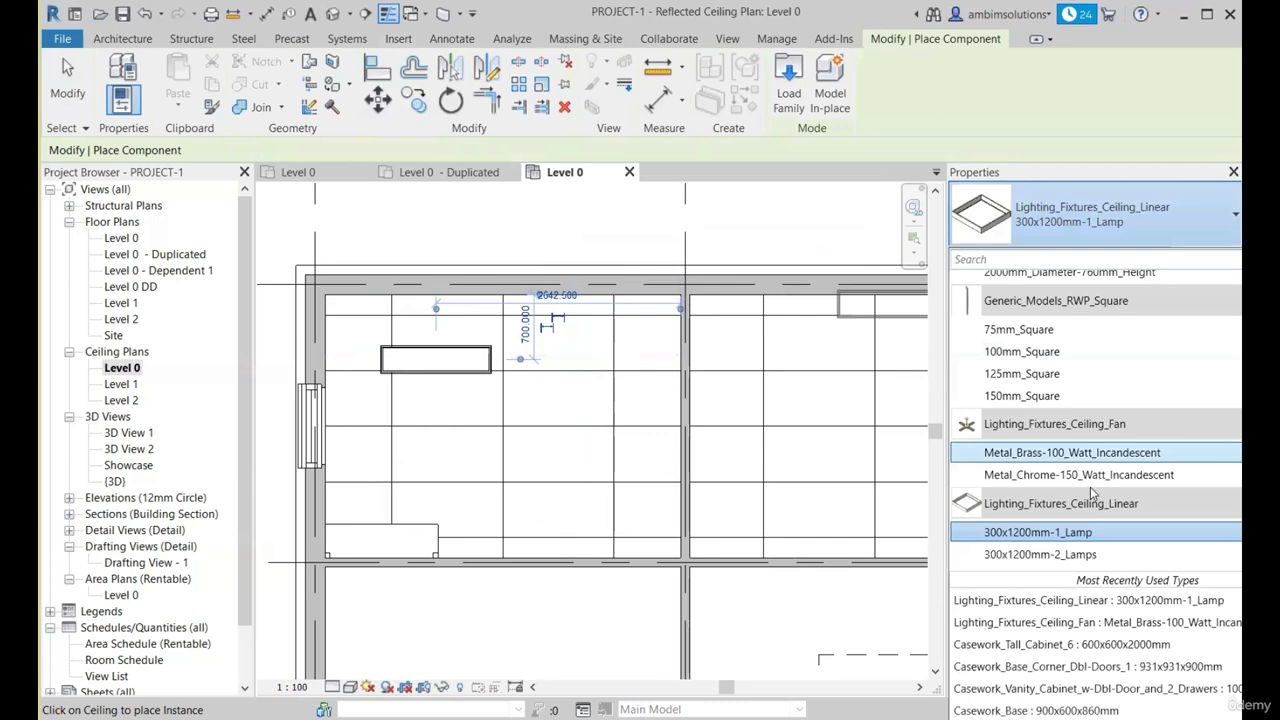
click(1080, 555)
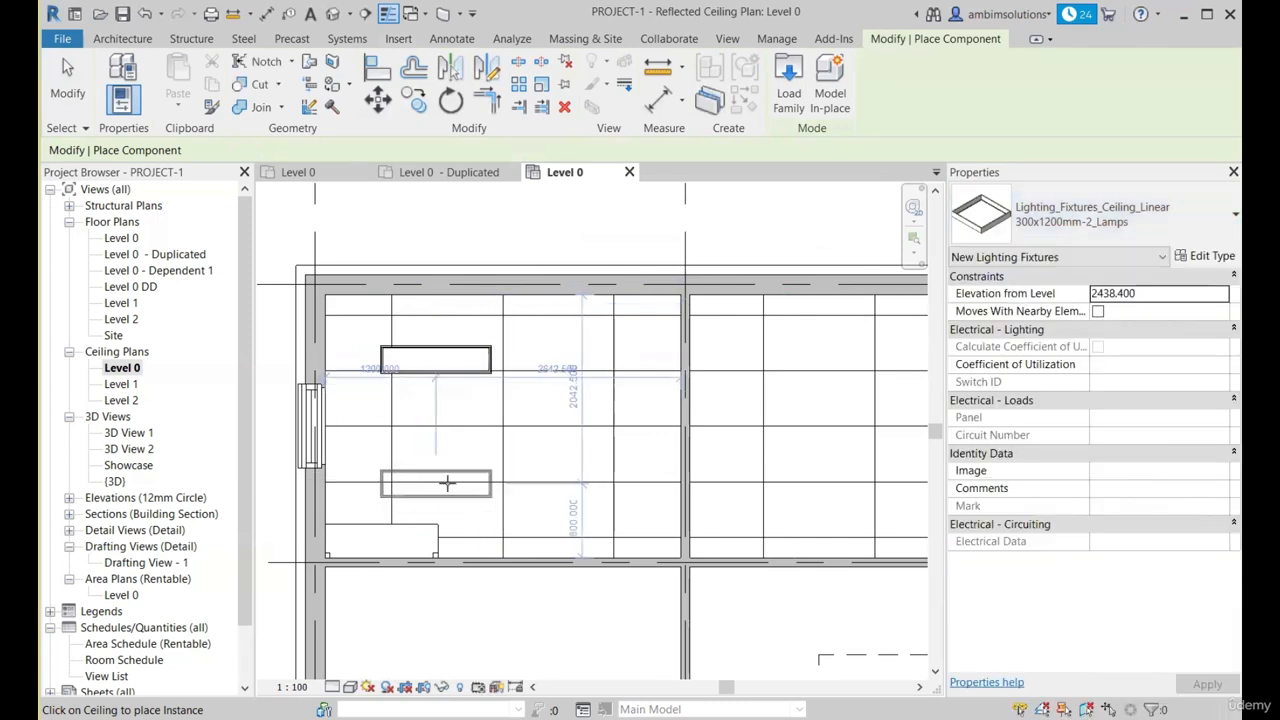
click(588, 359)
click(586, 483)
scroll(383, 444, down, 2)
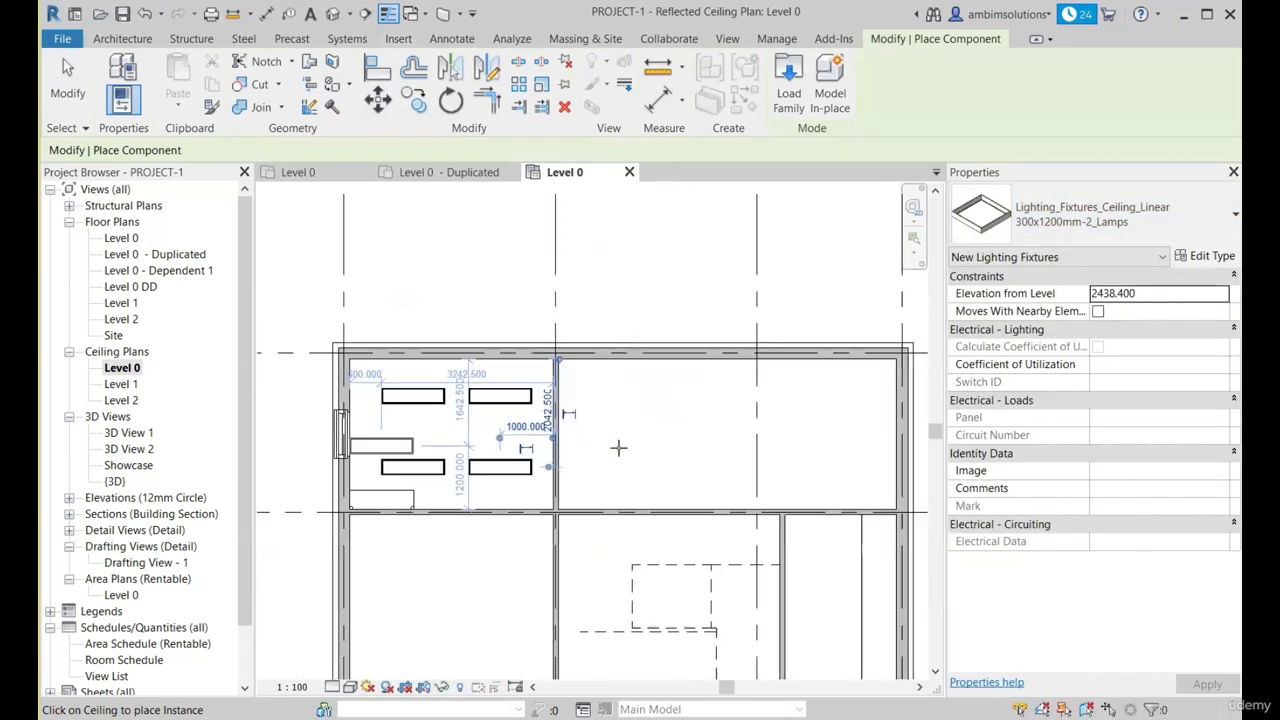
Step: Place two 300x1200mm-2_Lamps linear fixtures in the plan's upper-right room, one above the other, in line with the neighbouring room's rows
scroll(630, 397, up, 1)
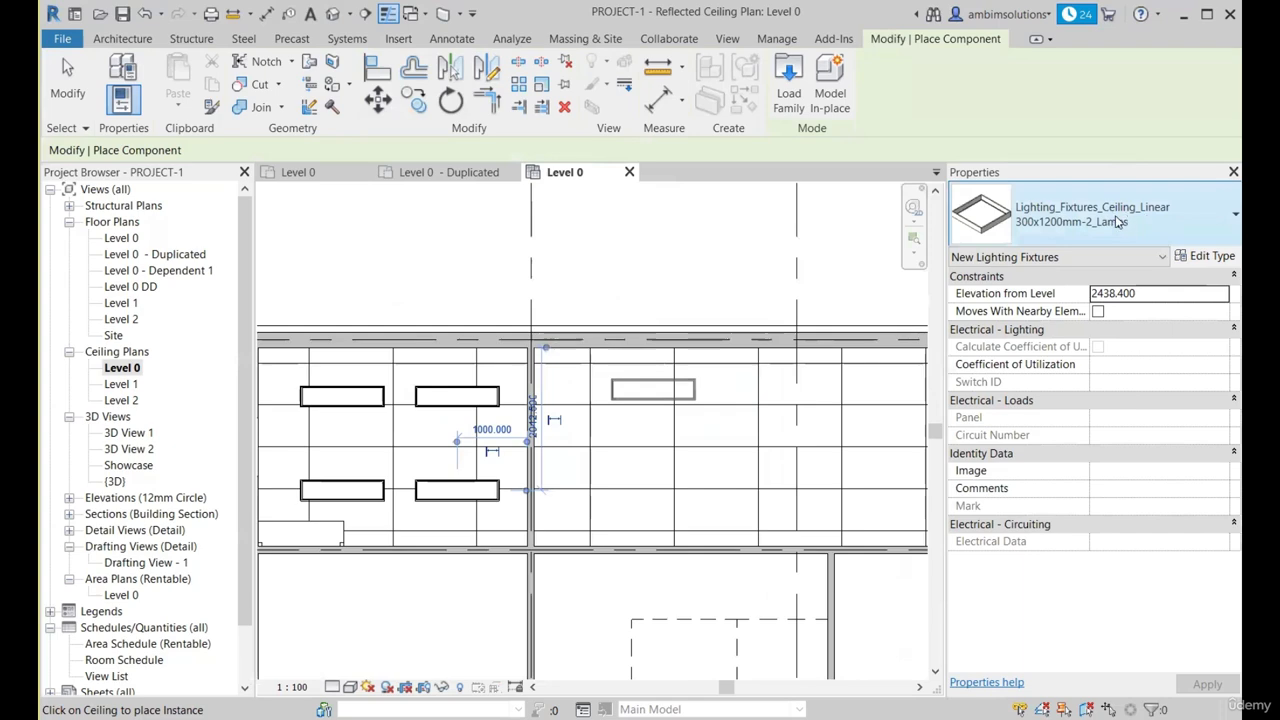
scroll(677, 362, down, 1)
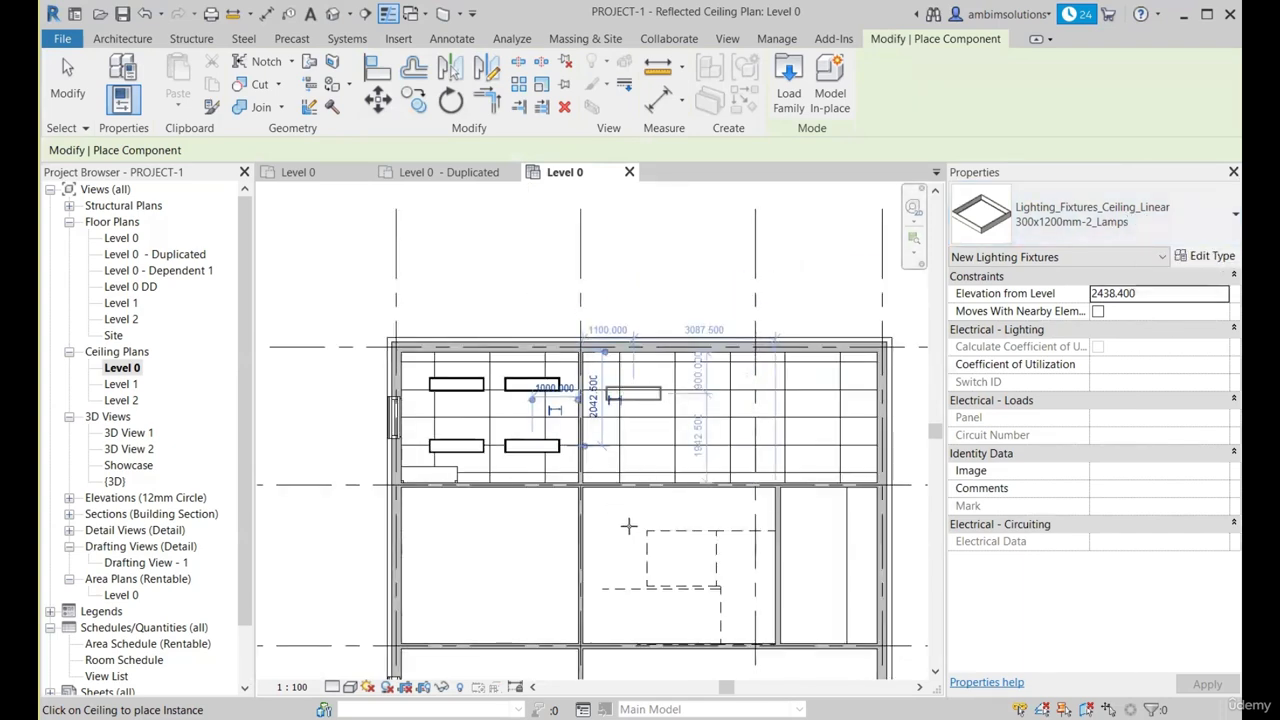
middle_drag(584, 614, 594, 538)
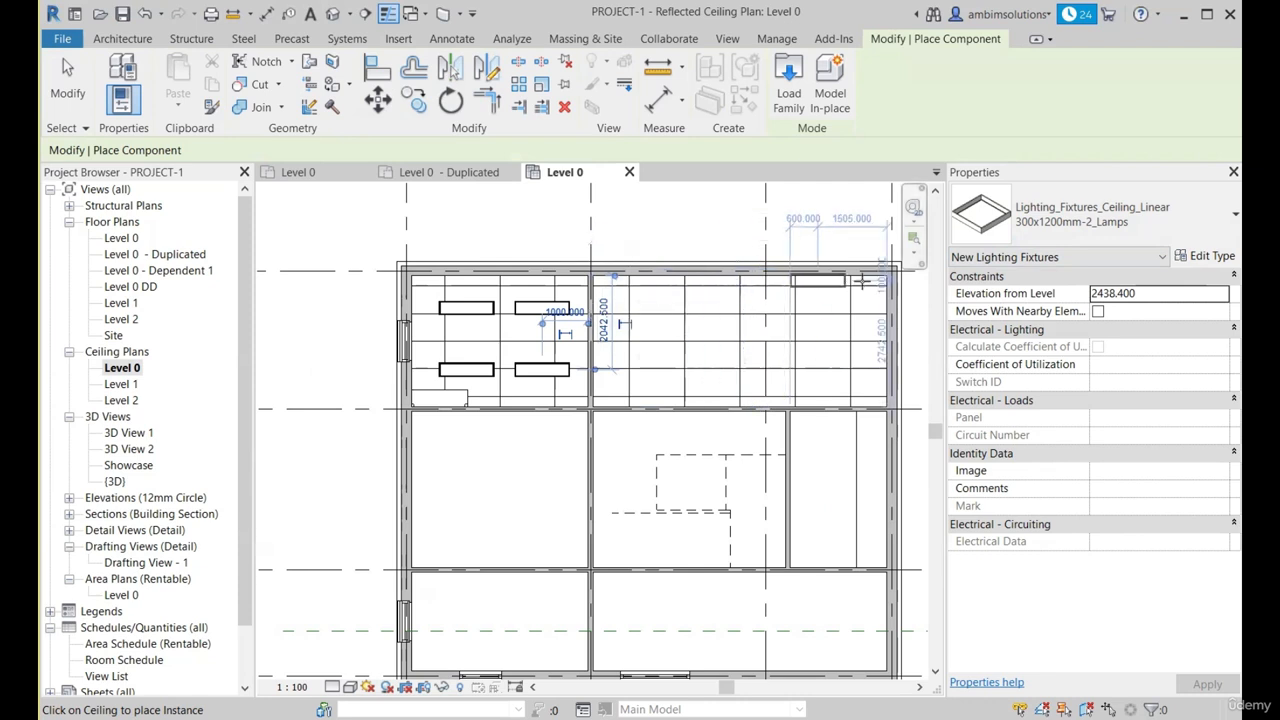
scroll(757, 365, up, 2)
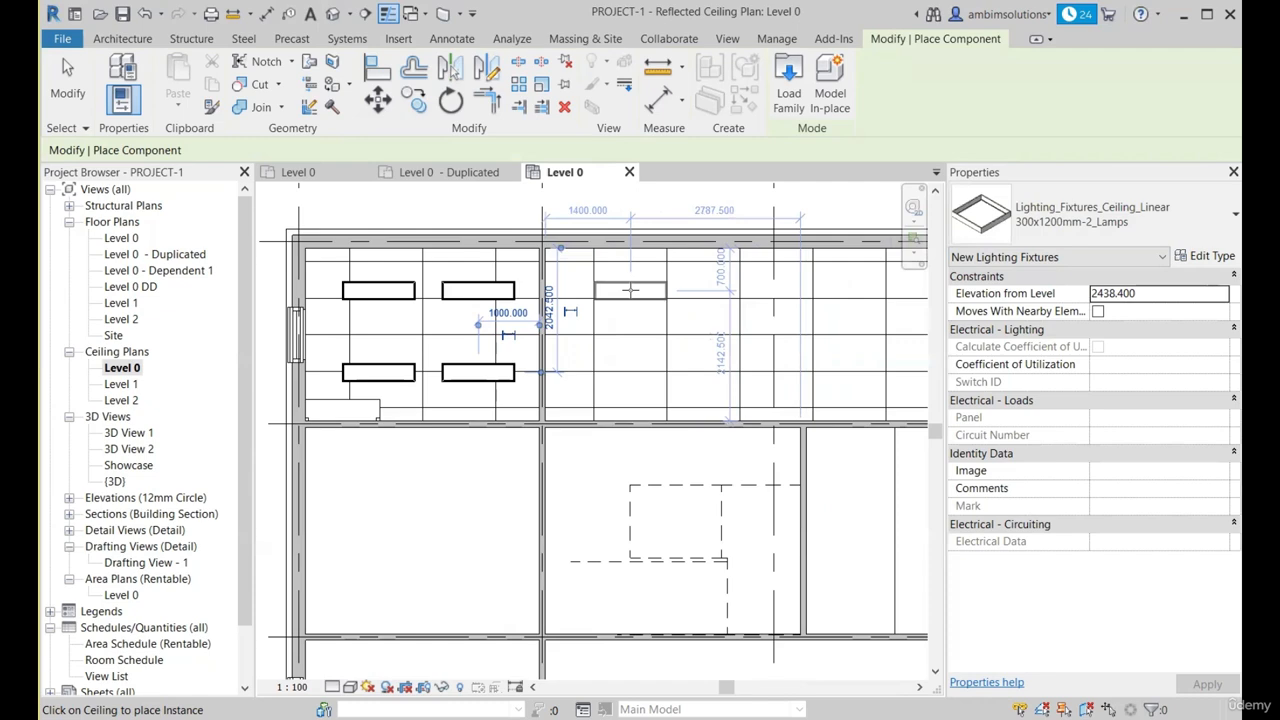
click(630, 290)
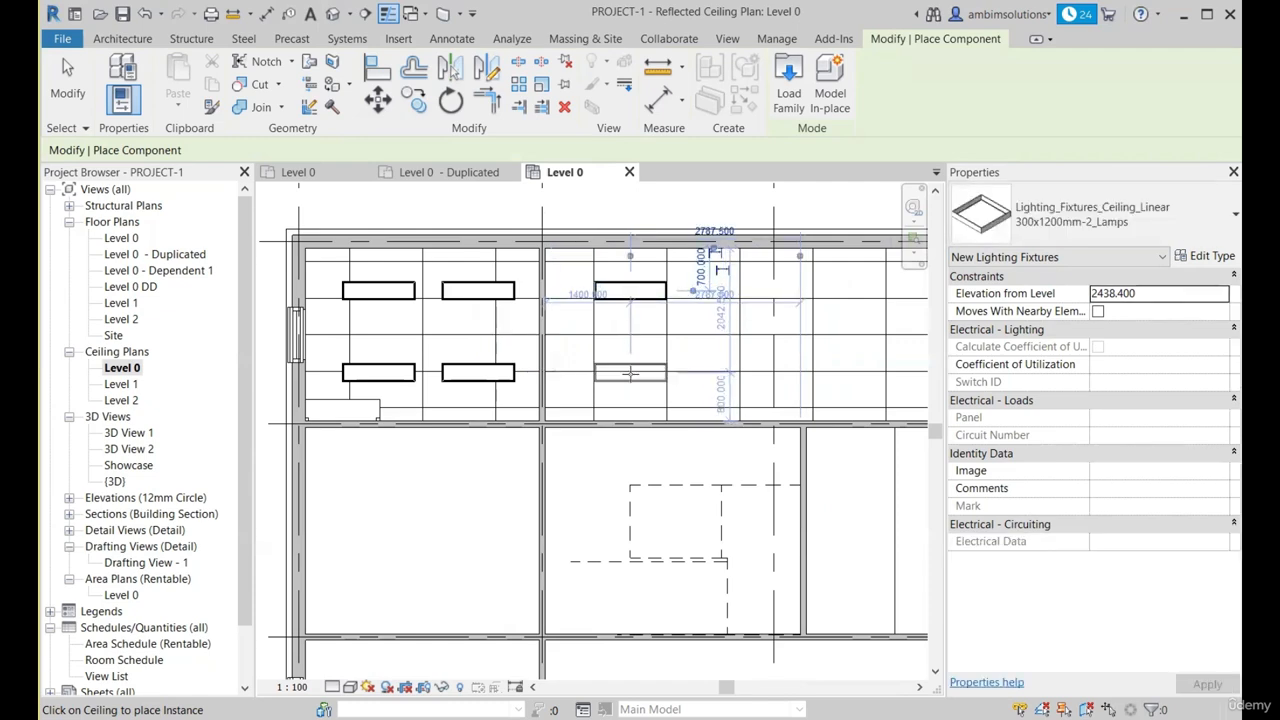
click(630, 373)
scroll(590, 406, down, 2)
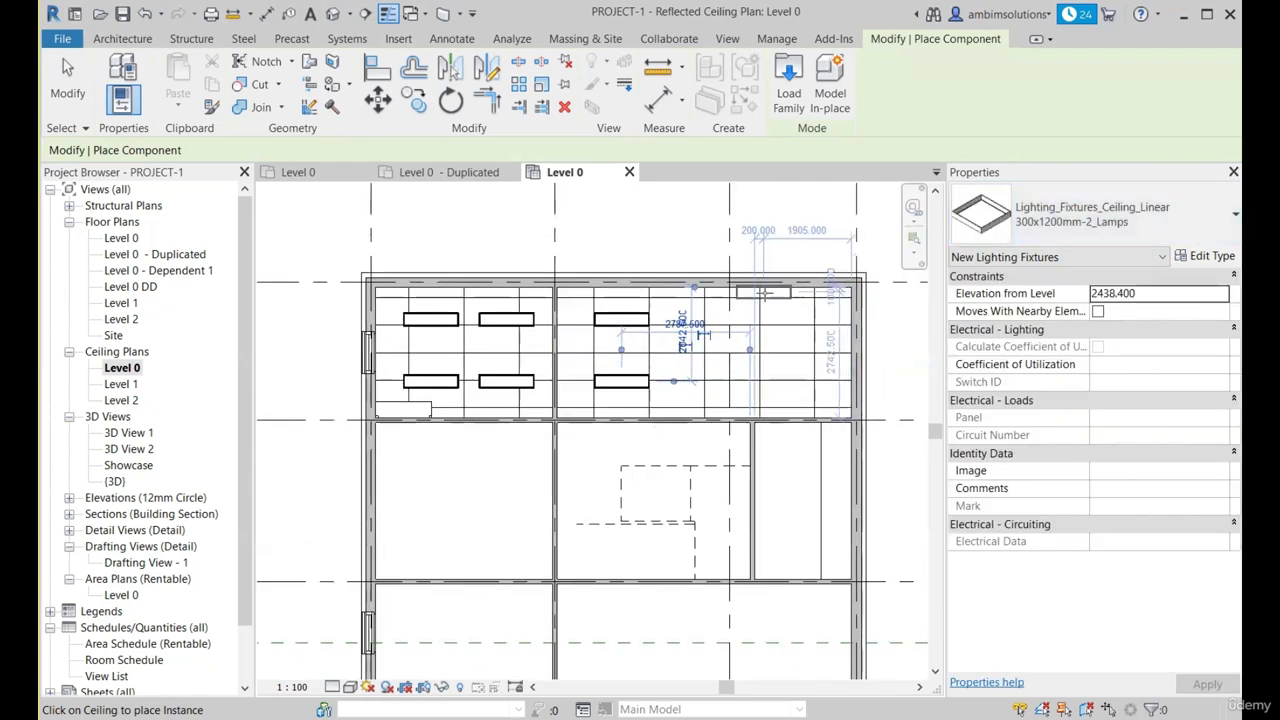
key(Escape)
key(Escape)
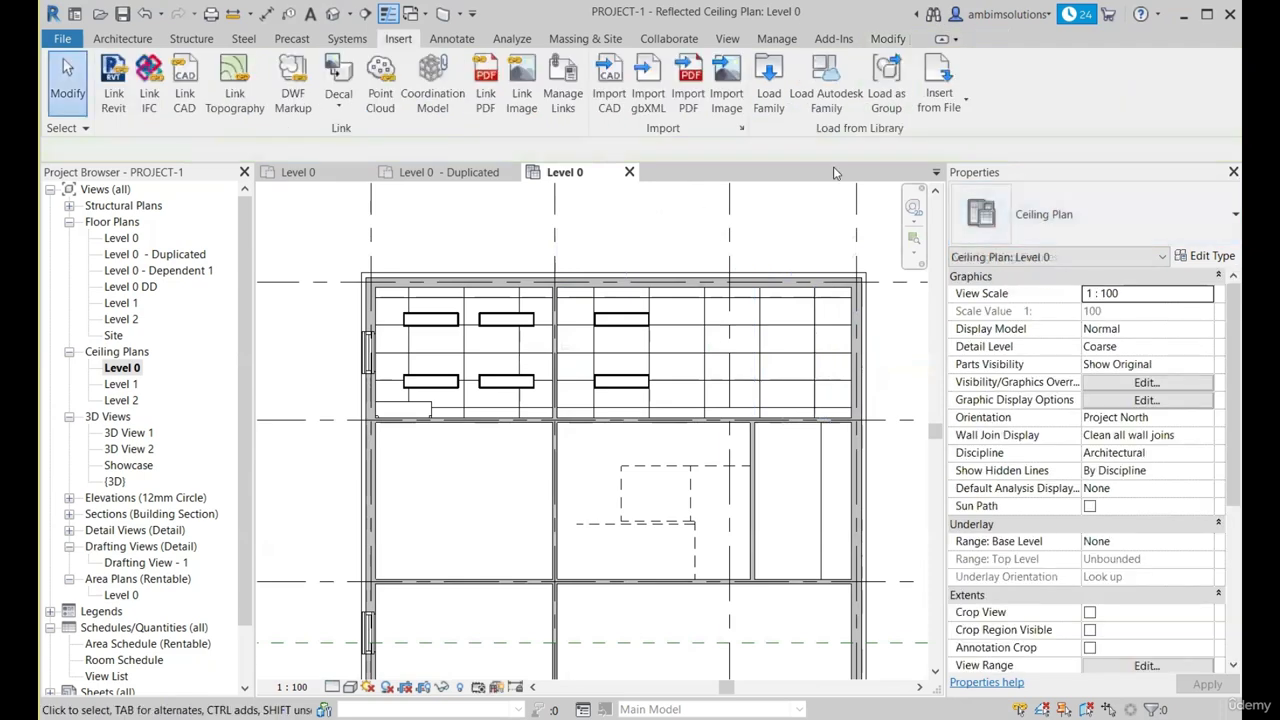
Step: Place two Lighting_Fixtures_Ceiling_Fan fixtures, type Metal_Brass-100_Watt_Incandescent, diagonally apart in the upper-right room, beside the linear fixtures
key(c)
key(m)
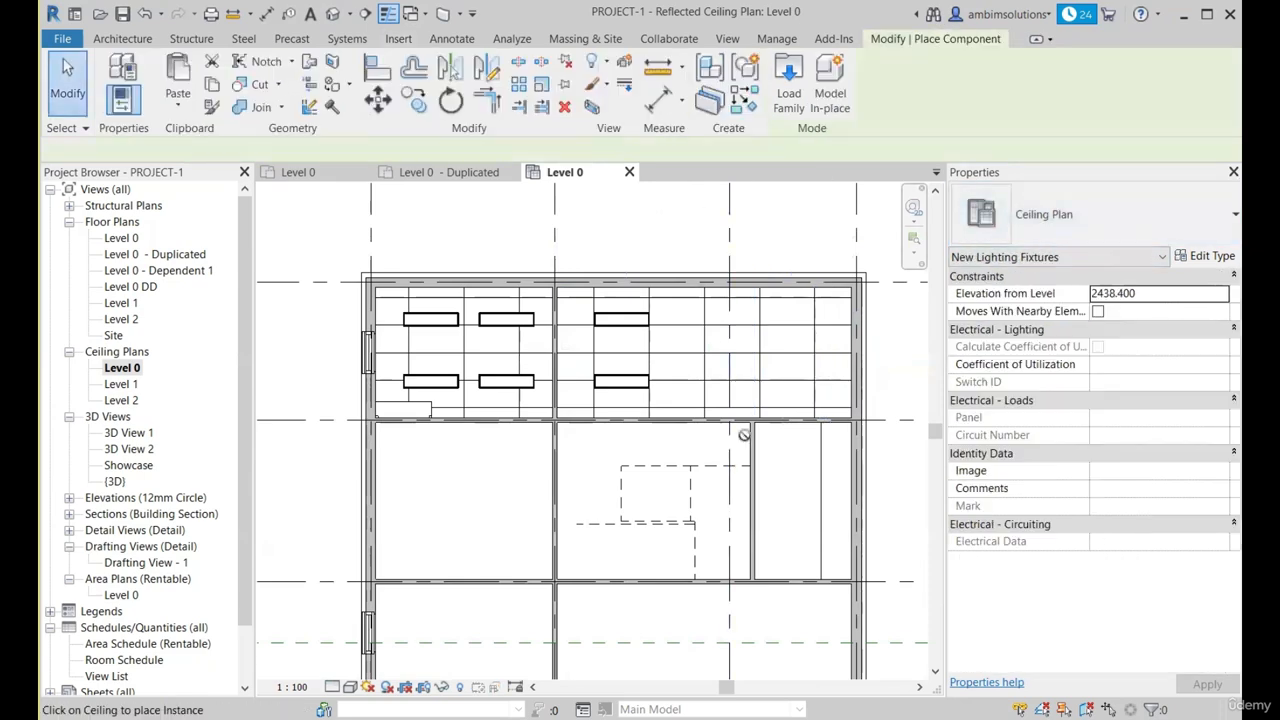
click(1131, 217)
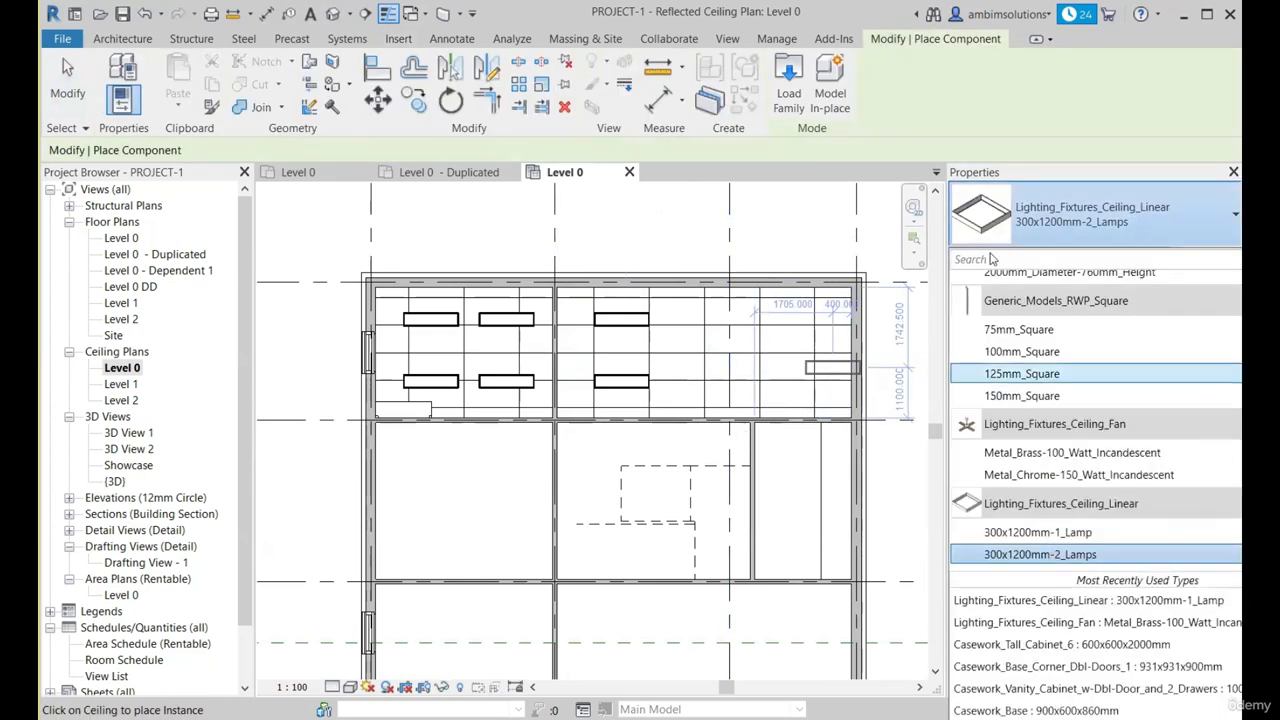
scroll(1038, 300, up, 5)
text(f)
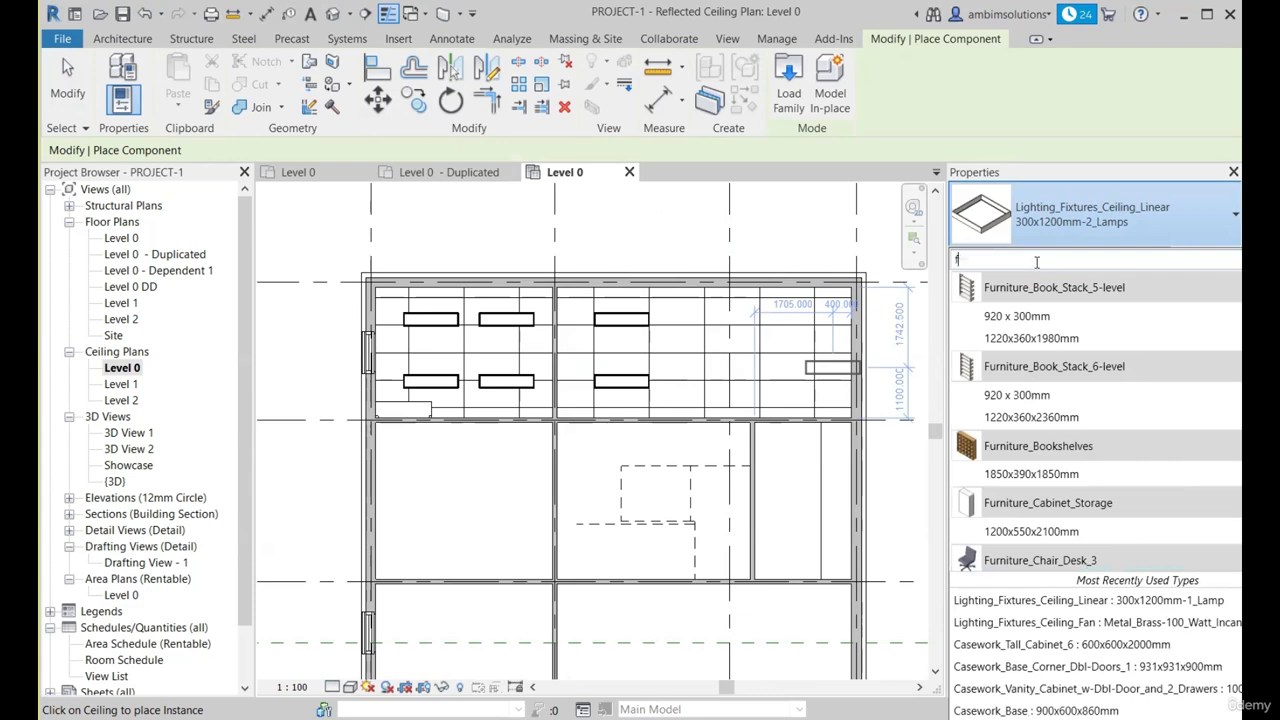
text(an)
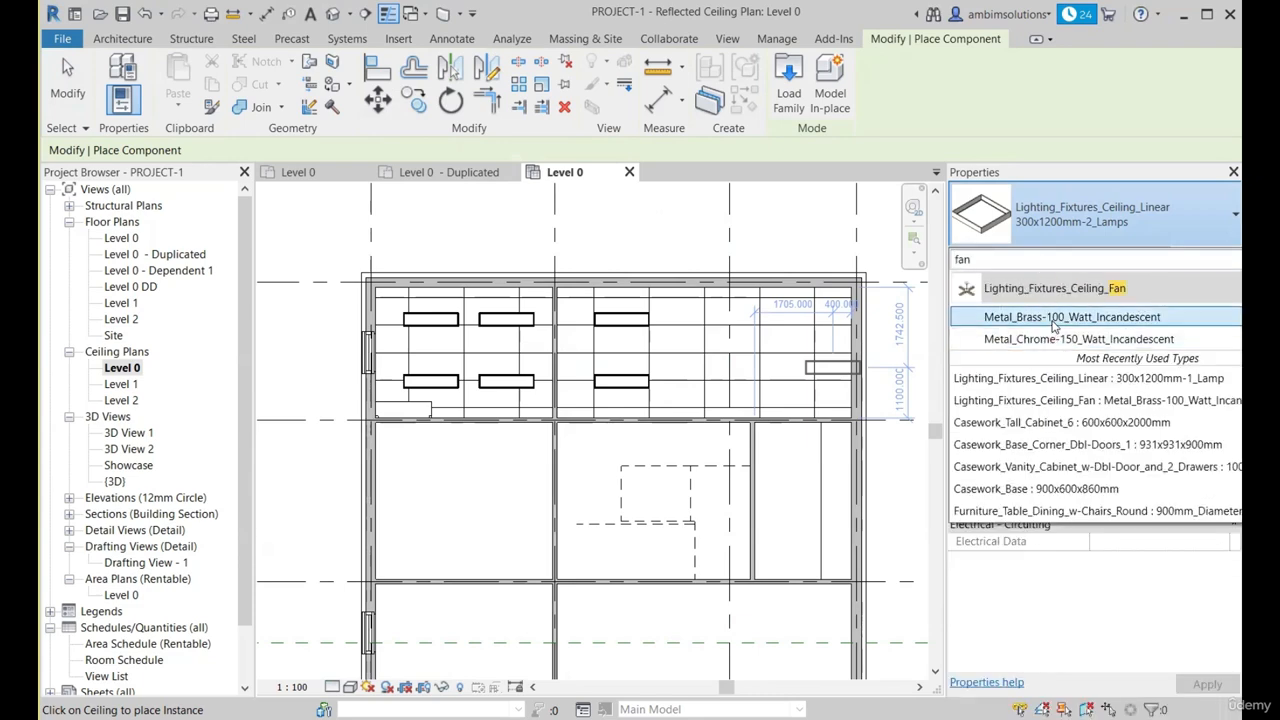
click(1053, 317)
scroll(674, 362, up, 2)
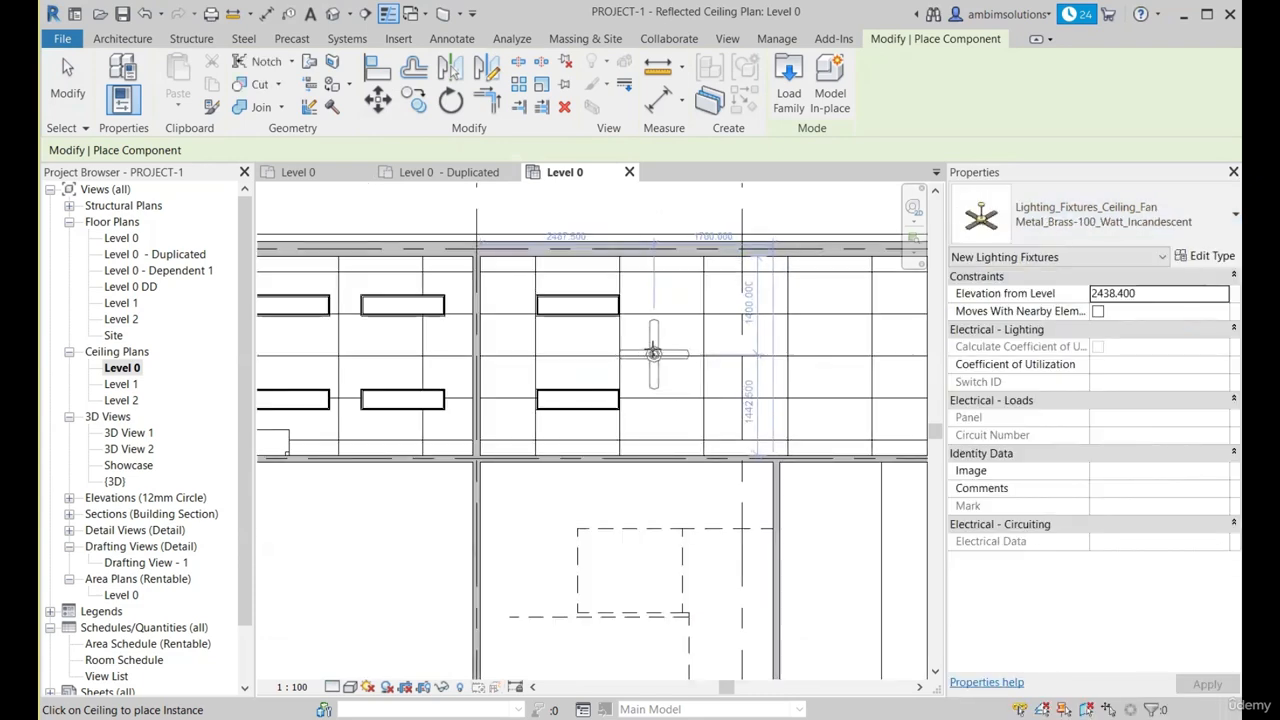
scroll(653, 353, down, 2)
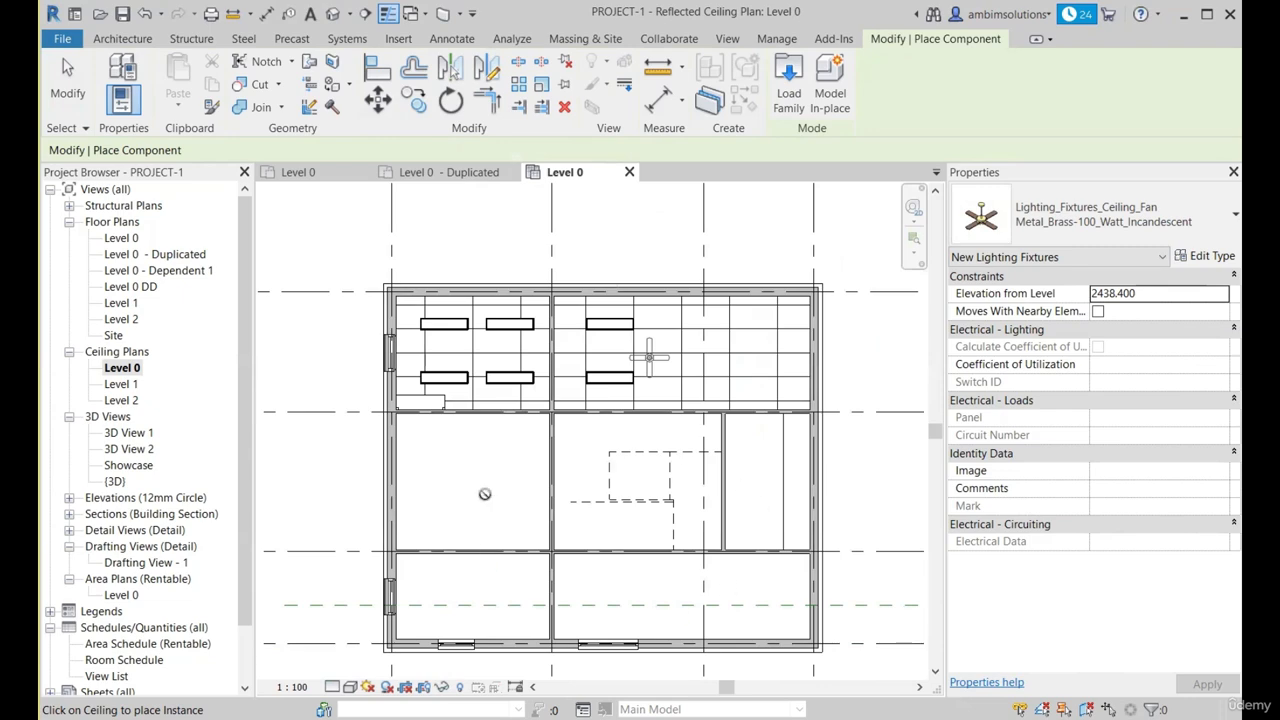
scroll(748, 356, up, 3)
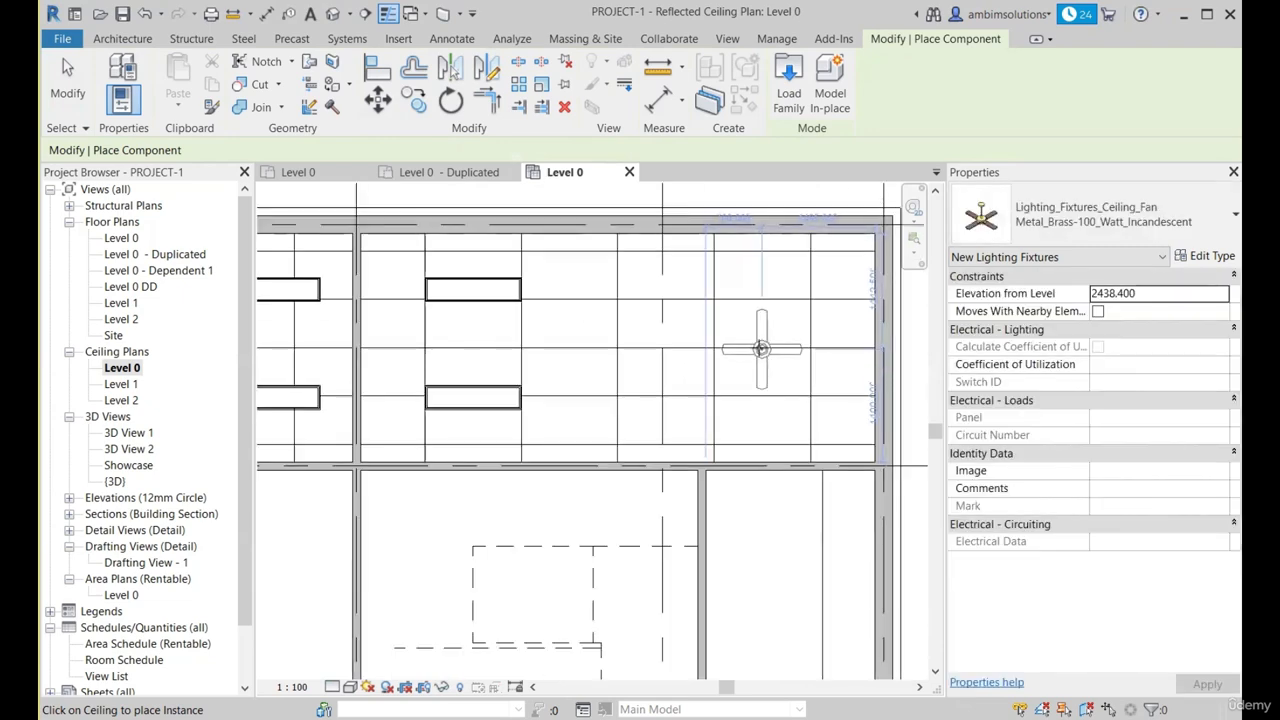
click(812, 402)
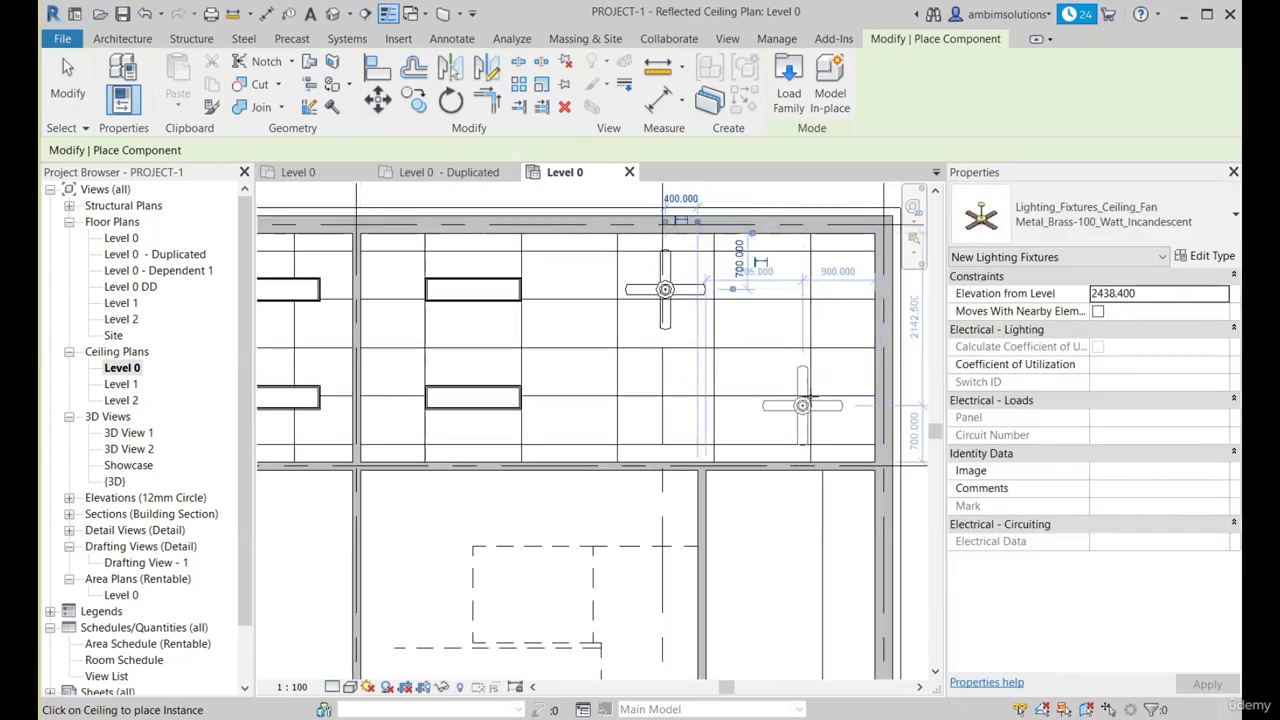
key(Escape)
key(Escape)
scroll(687, 333, down, 2)
Step: Align the centres of the two ceiling fans with the ceiling grid lines using the Align tool
scroll(687, 333, up, 5)
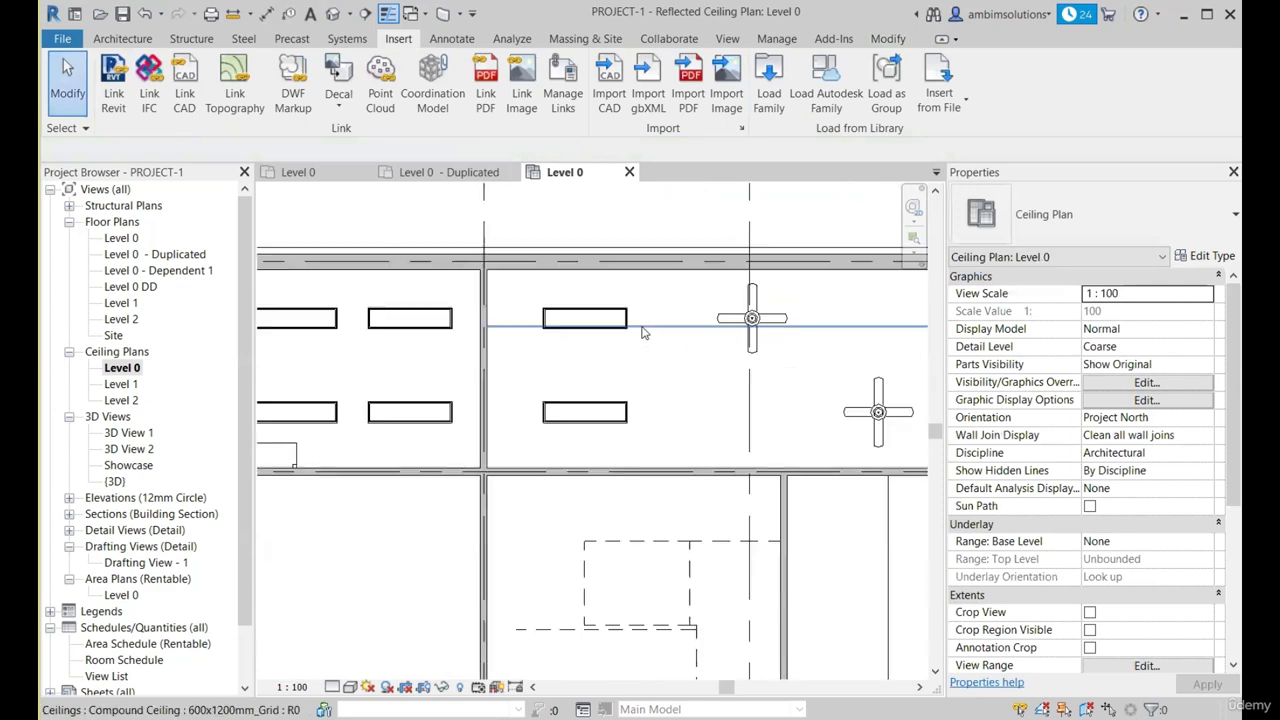
click(768, 351)
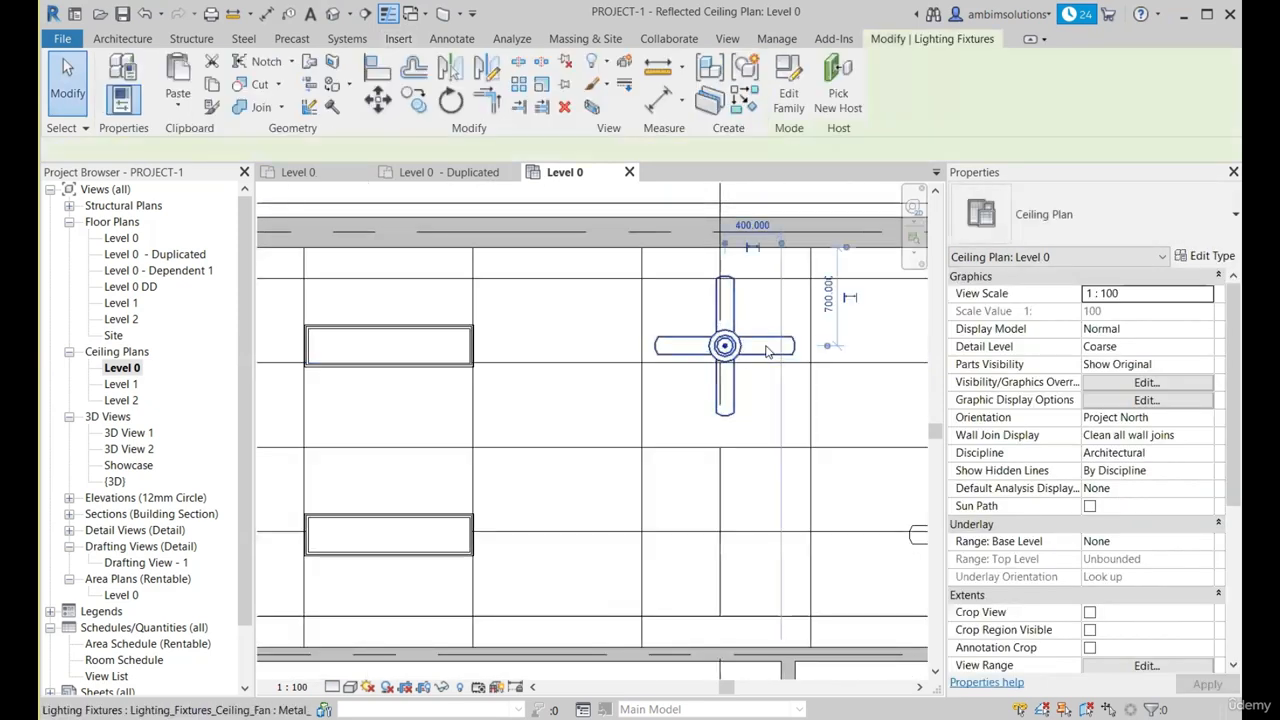
scroll(601, 349, down, 2)
click(378, 68)
scroll(706, 371, up, 3)
click(592, 330)
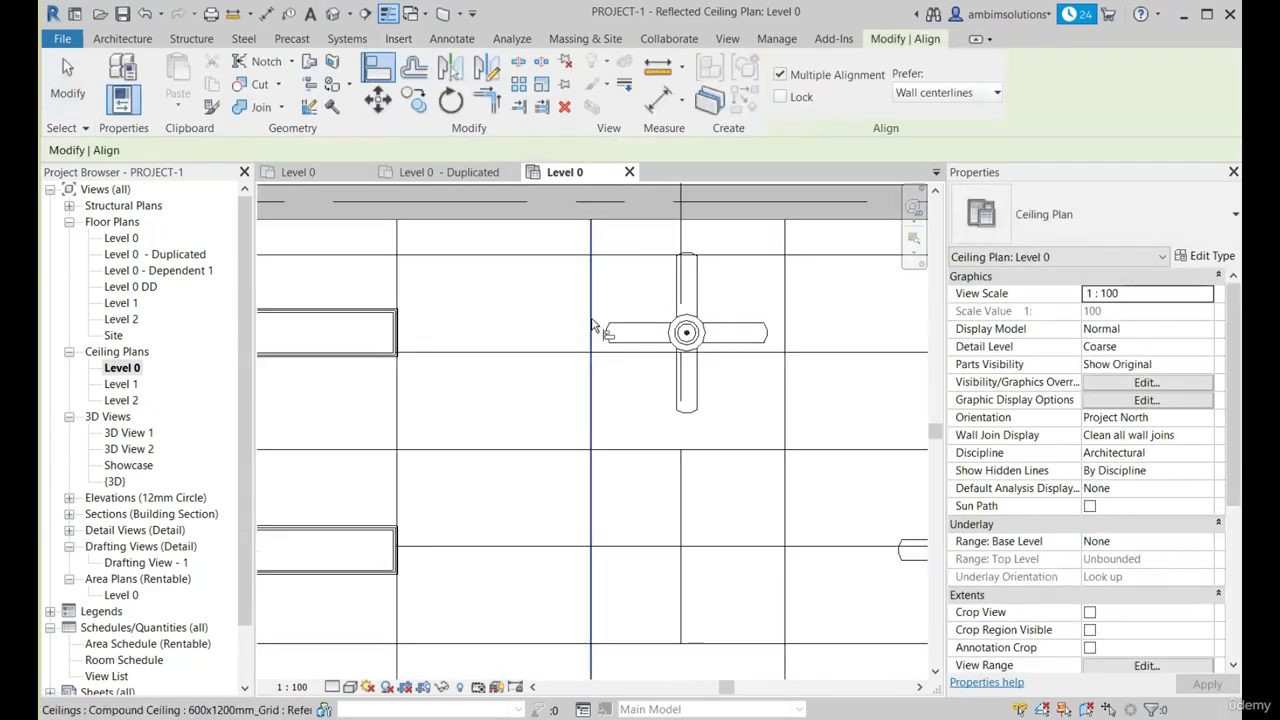
click(685, 302)
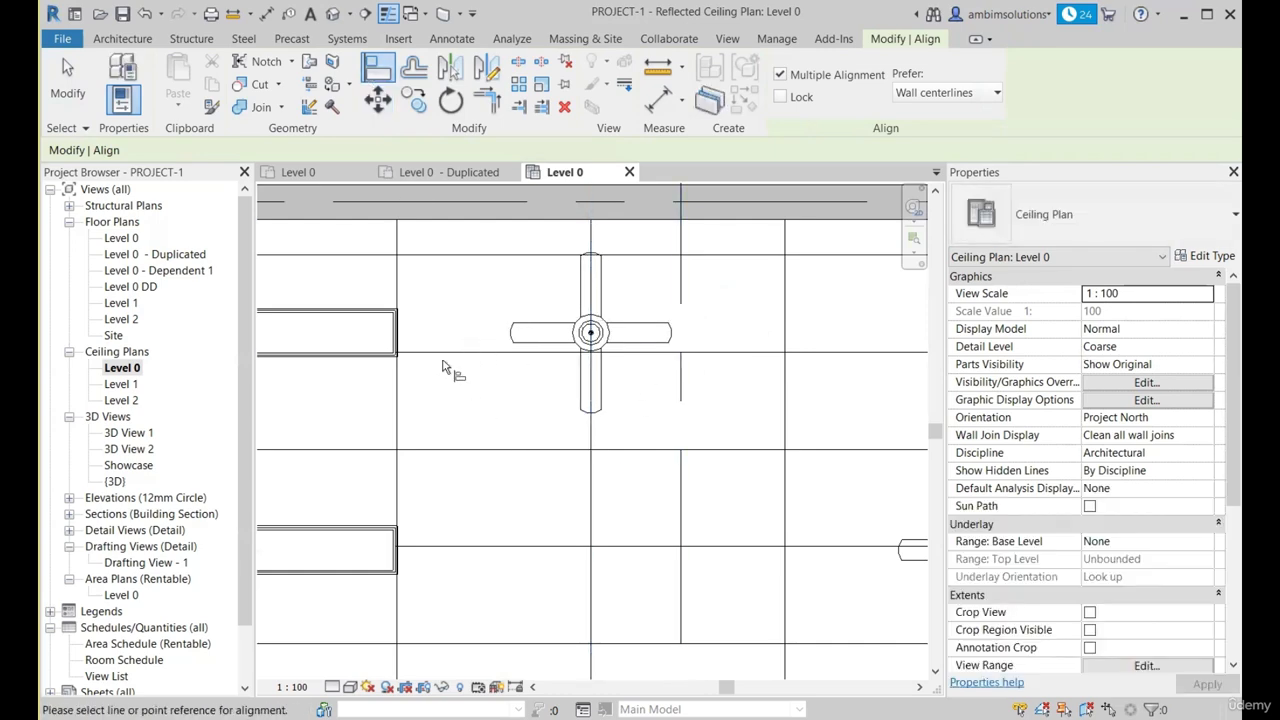
click(590, 333)
scroll(550, 322, down, 2)
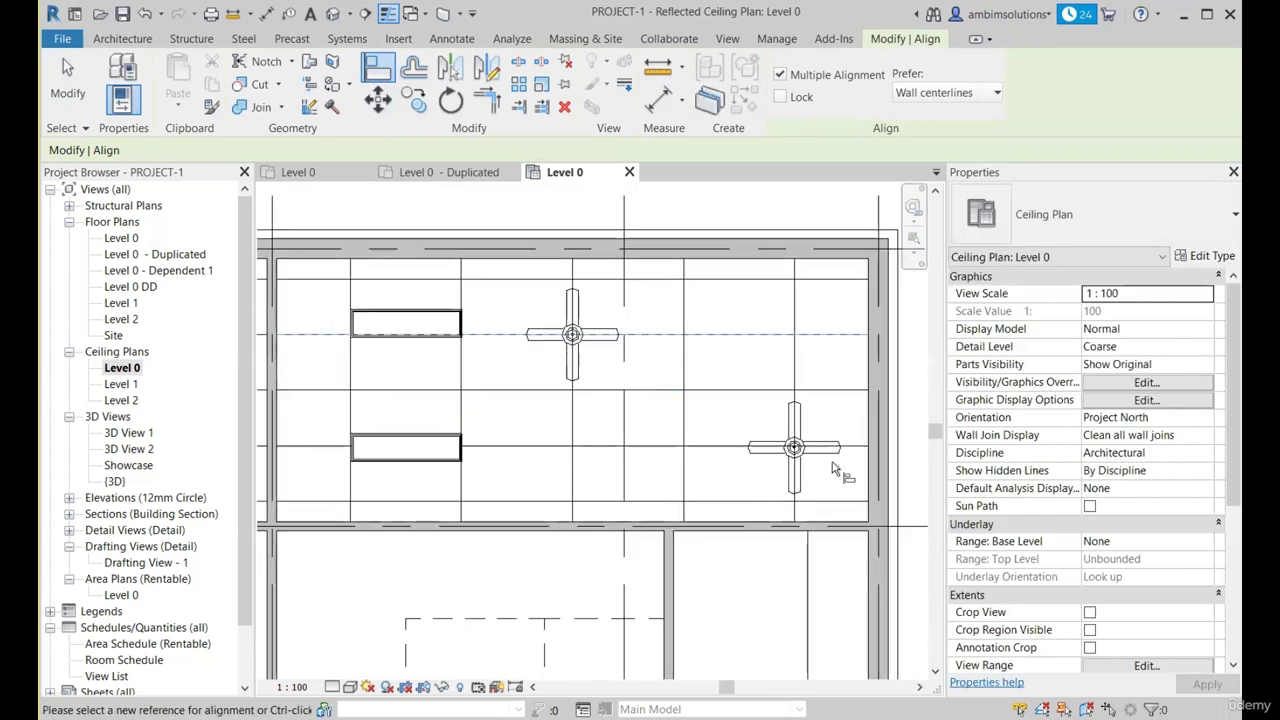
scroll(835, 470, up, 3)
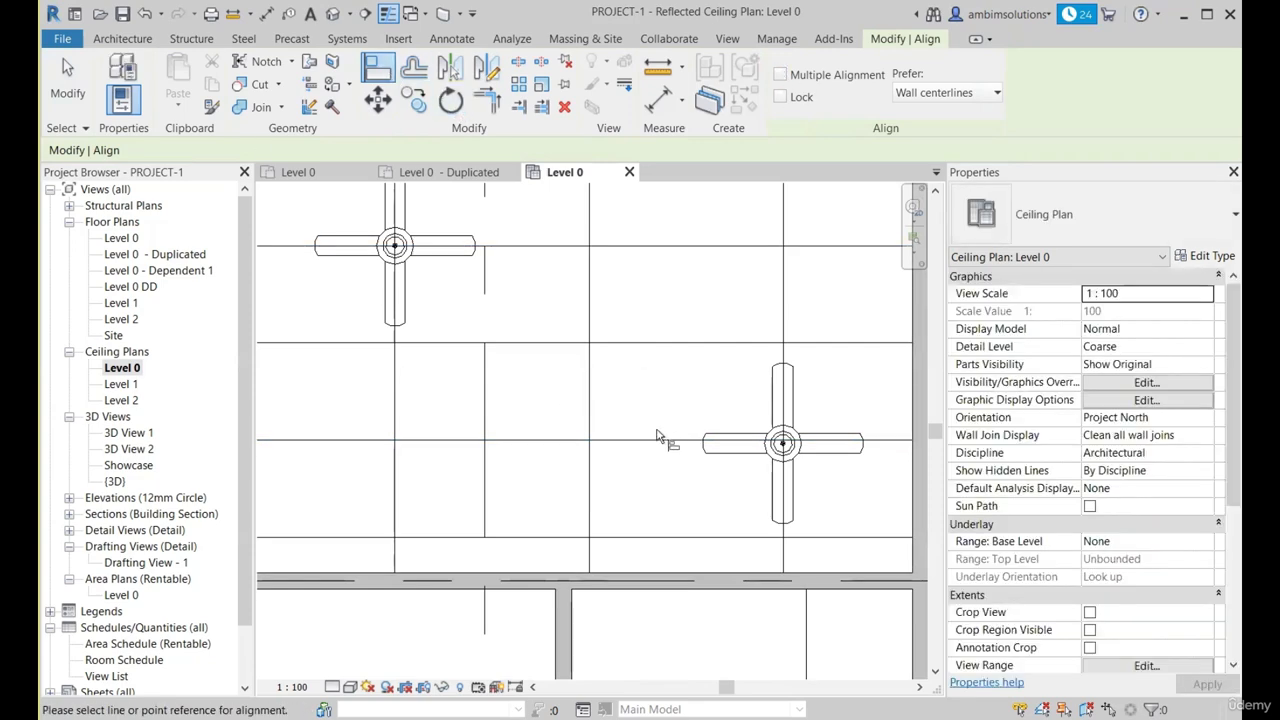
scroll(724, 447, up, 2)
scroll(571, 450, down, 4)
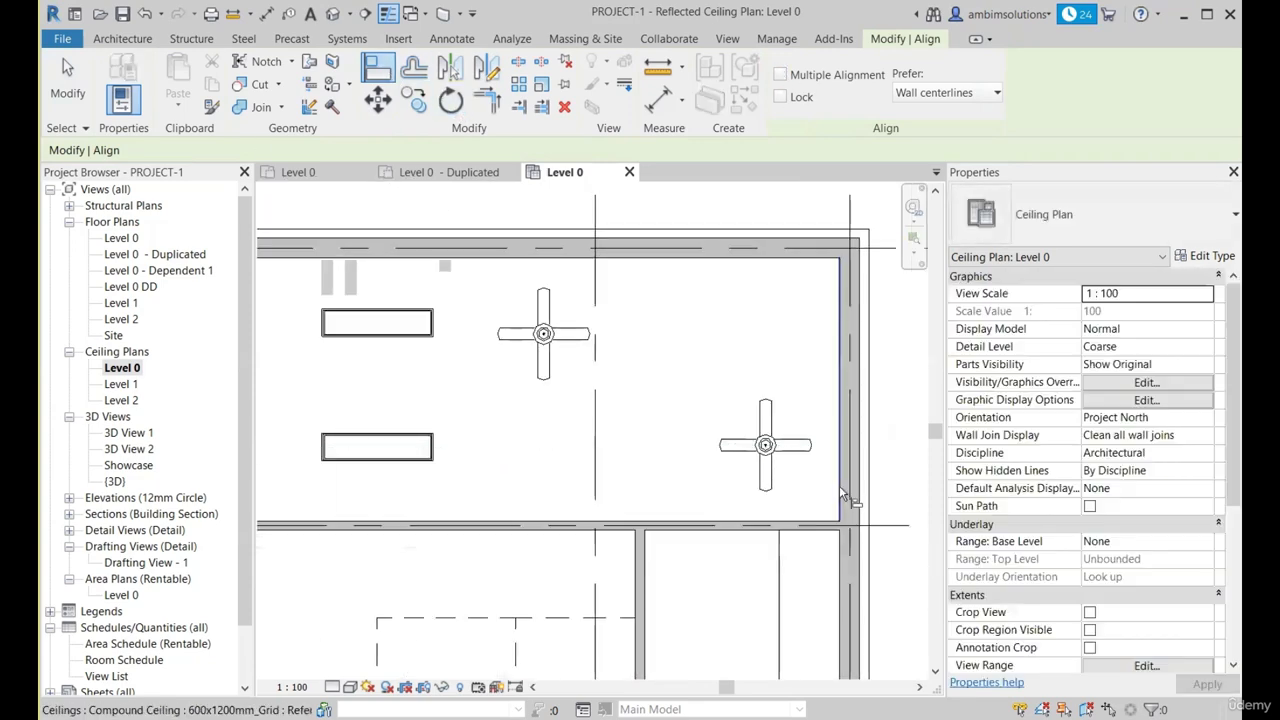
Step: Move the lower linear fixture of the upper-right room so its bottom edge sits at the ceiling grid line crossing it
click(571, 470)
scroll(594, 481, up, 2)
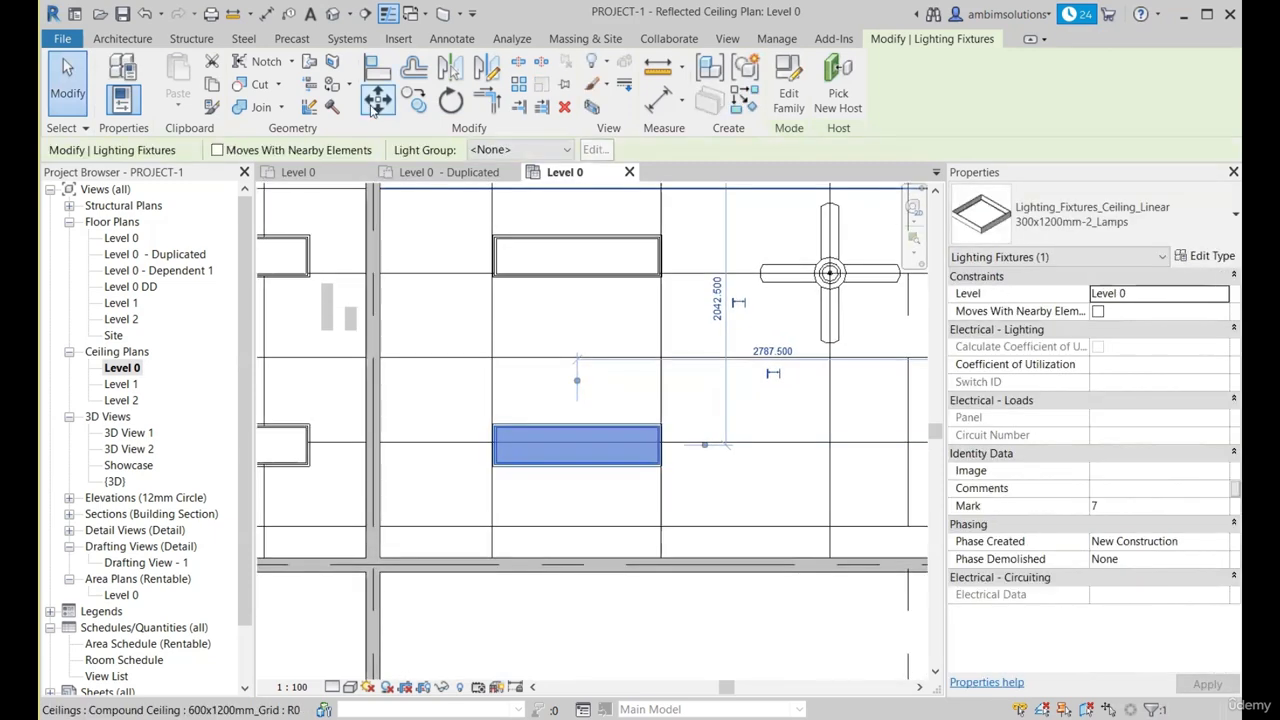
click(378, 103)
scroll(664, 485, up, 2)
scroll(664, 489, up, 2)
click(655, 445)
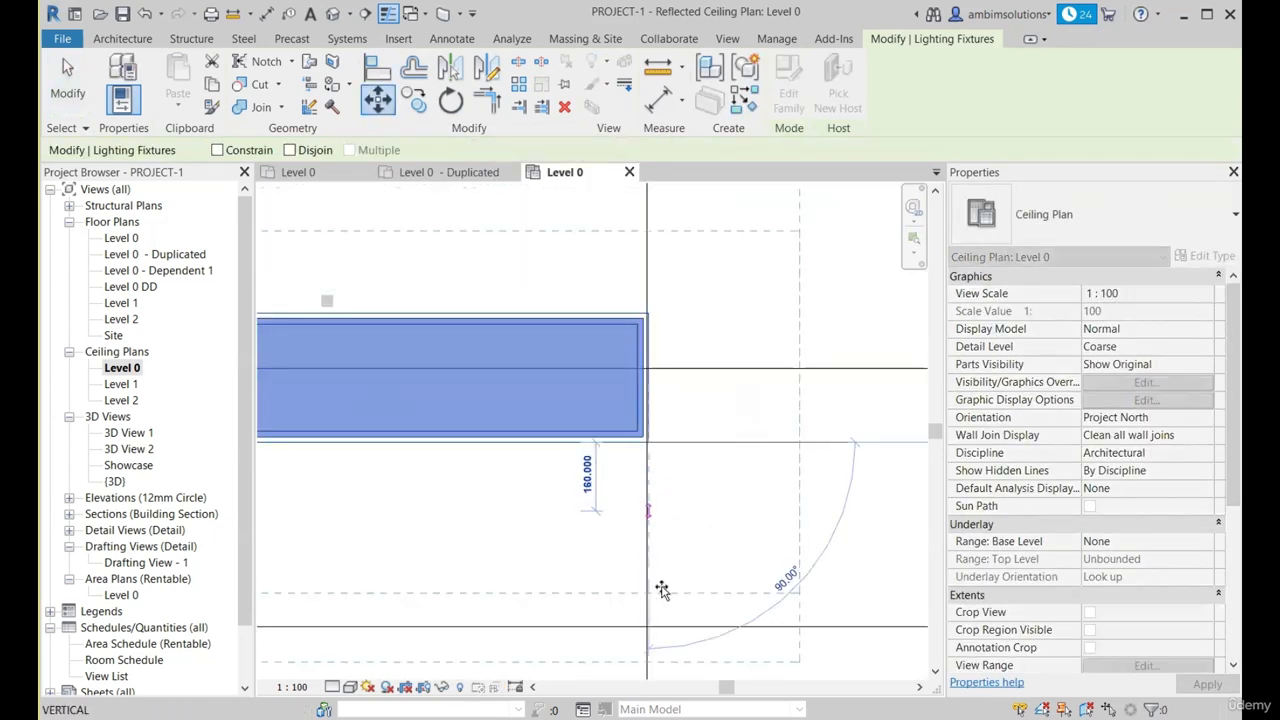
scroll(649, 423, down, 2)
scroll(657, 503, up, 2)
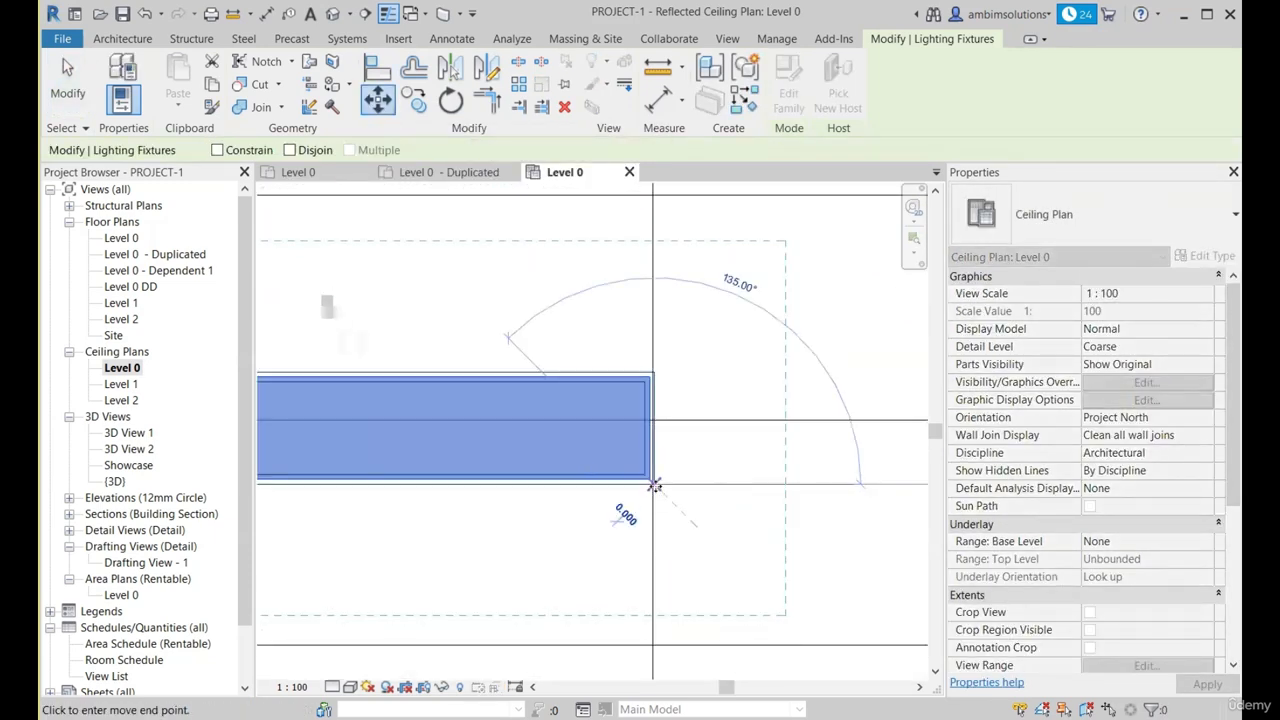
click(655, 486)
scroll(709, 528, down, 4)
scroll(640, 515, up, 3)
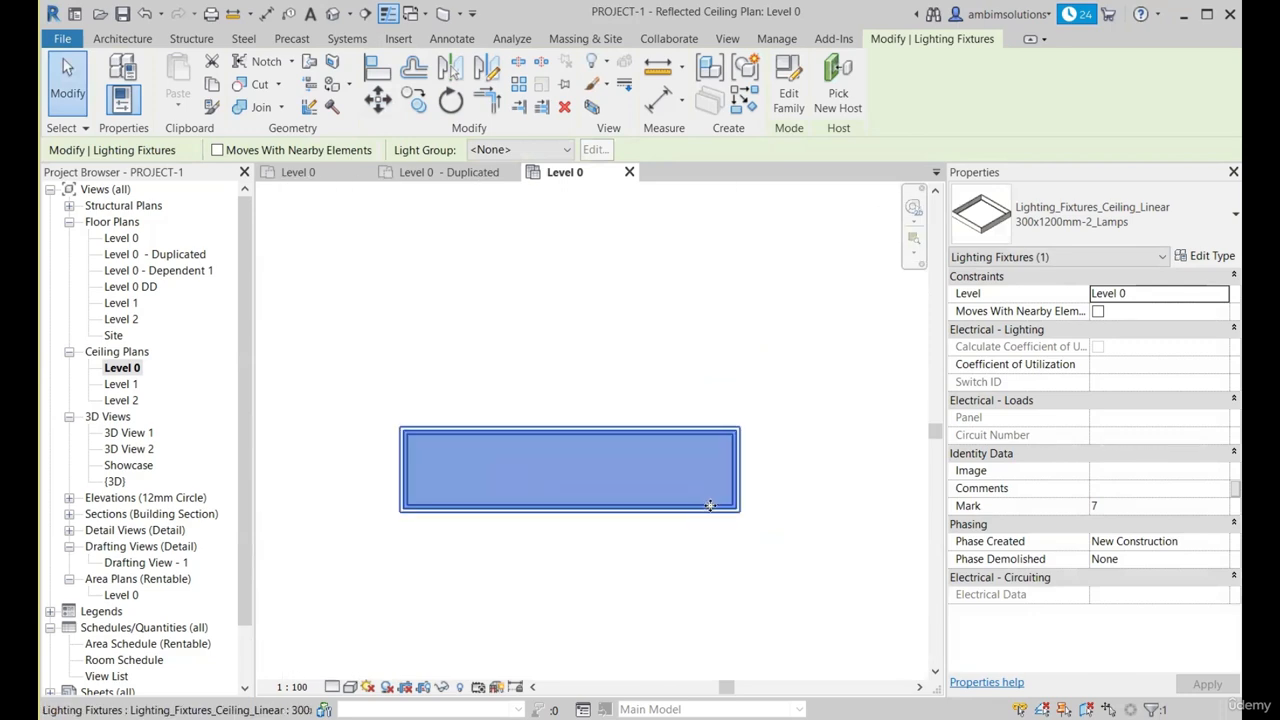
scroll(745, 521, up, 2)
click(736, 506)
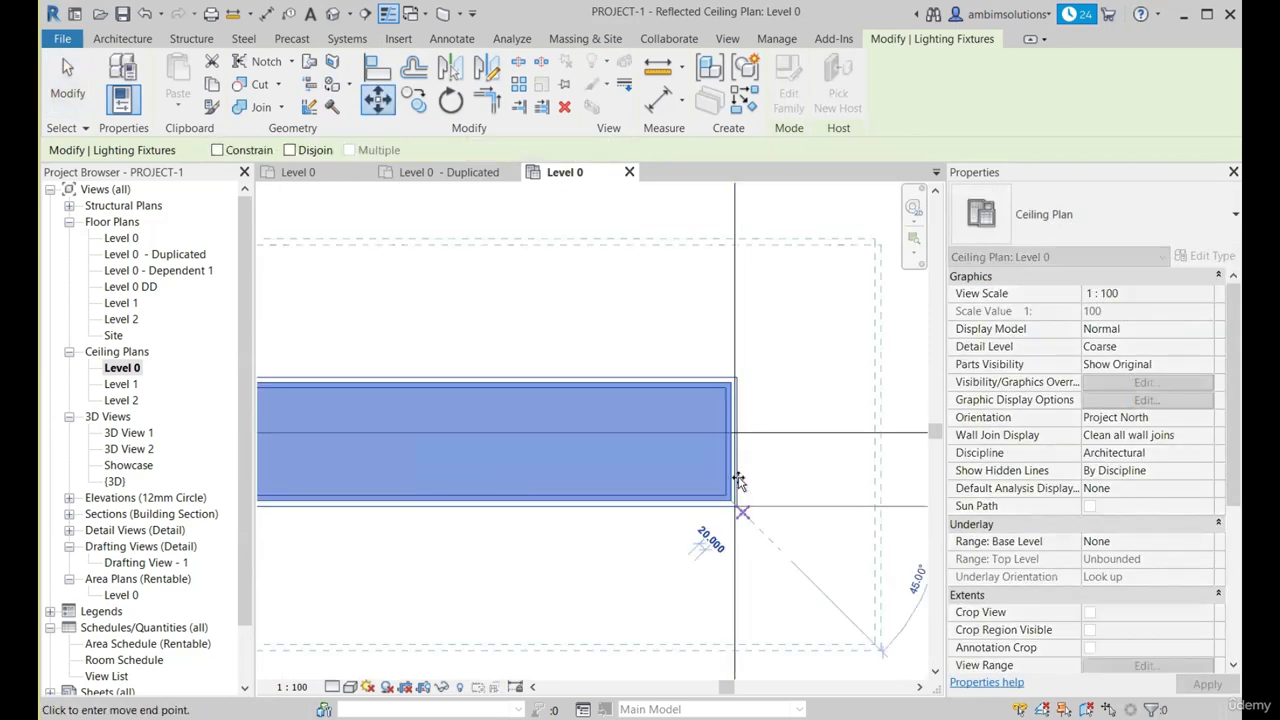
click(735, 435)
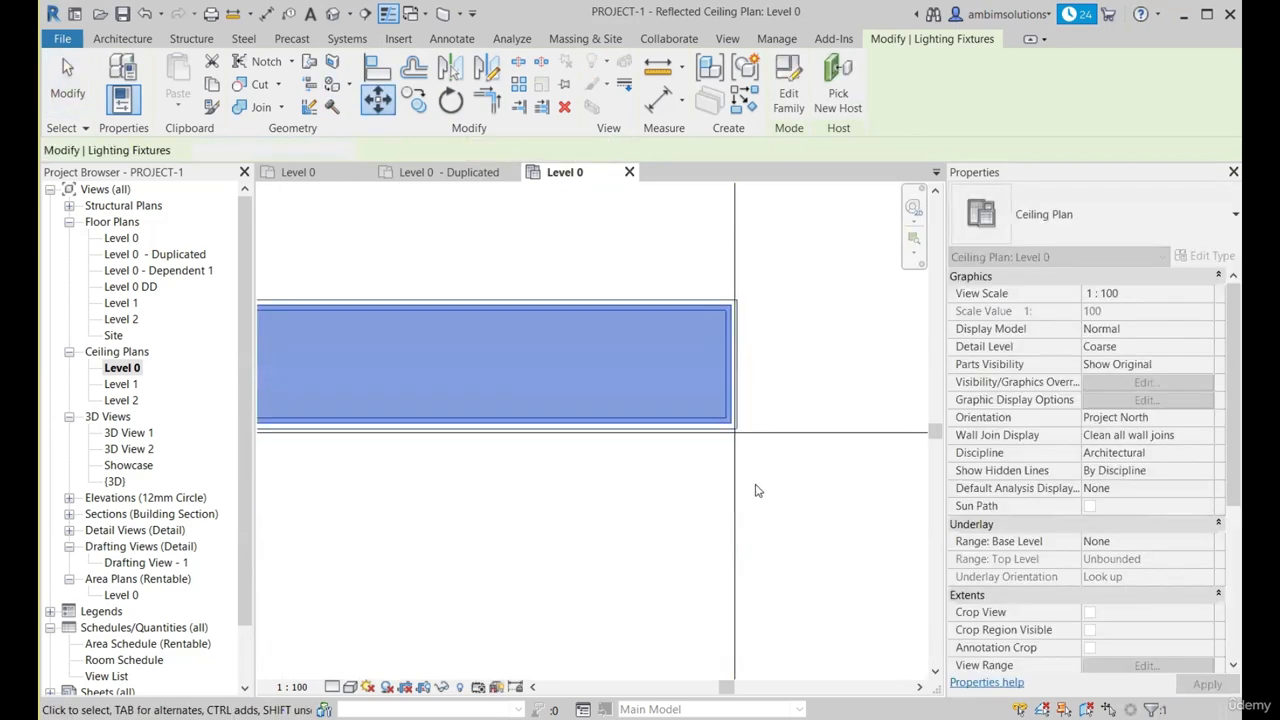
Step: Refine the linear fixture's position by moving its lower-right corner exactly onto the intersection of the ceiling grid lines
scroll(634, 457, down, 2)
scroll(651, 457, up, 2)
scroll(818, 463, up, 3)
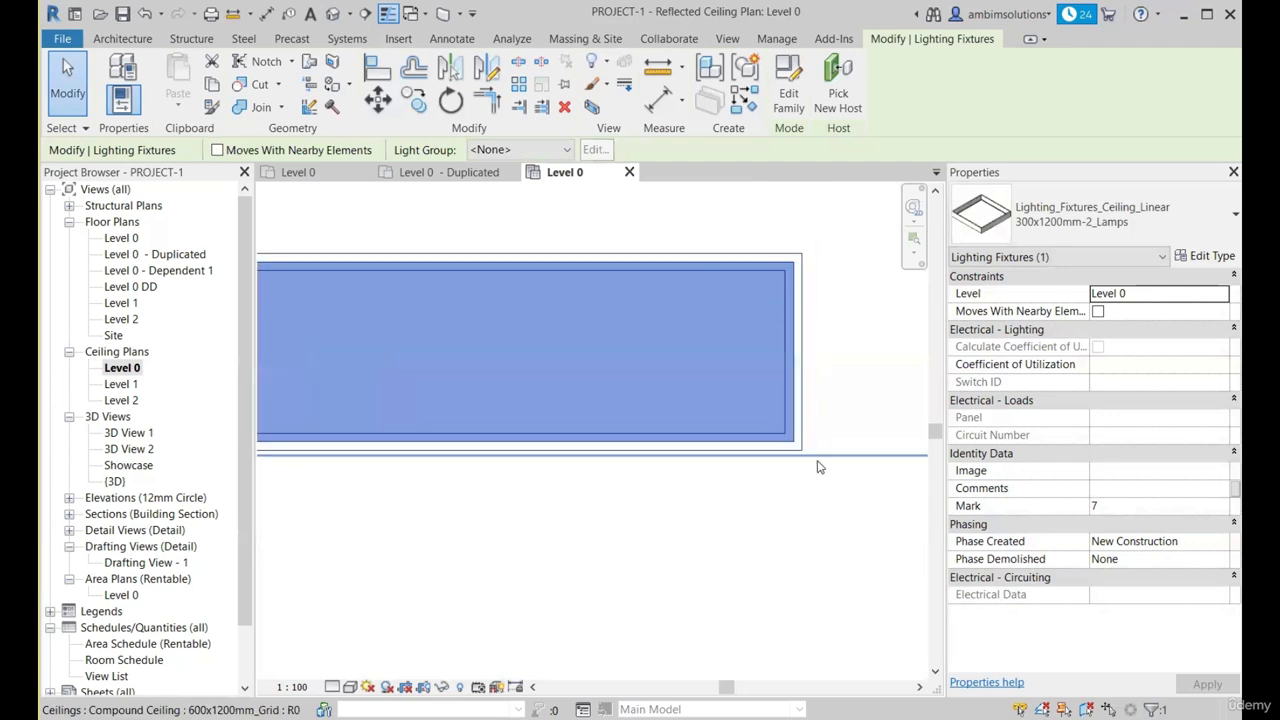
key(m)
key(v)
click(818, 493)
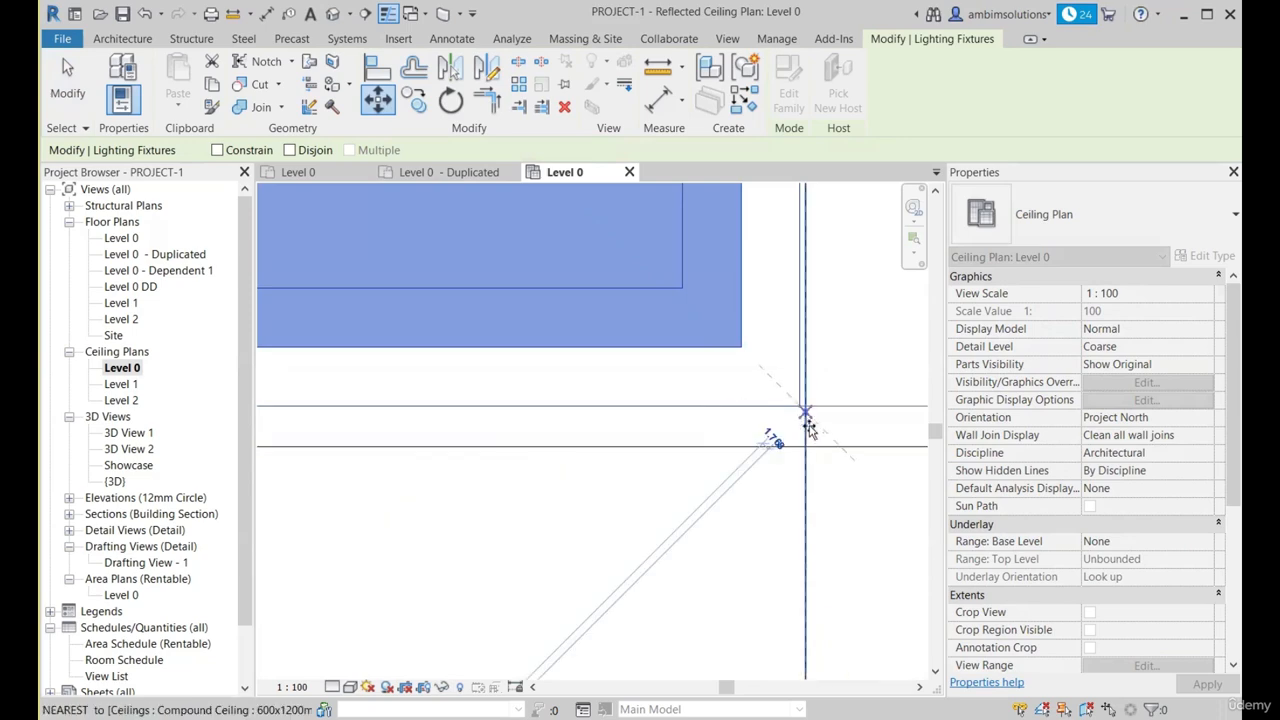
click(806, 450)
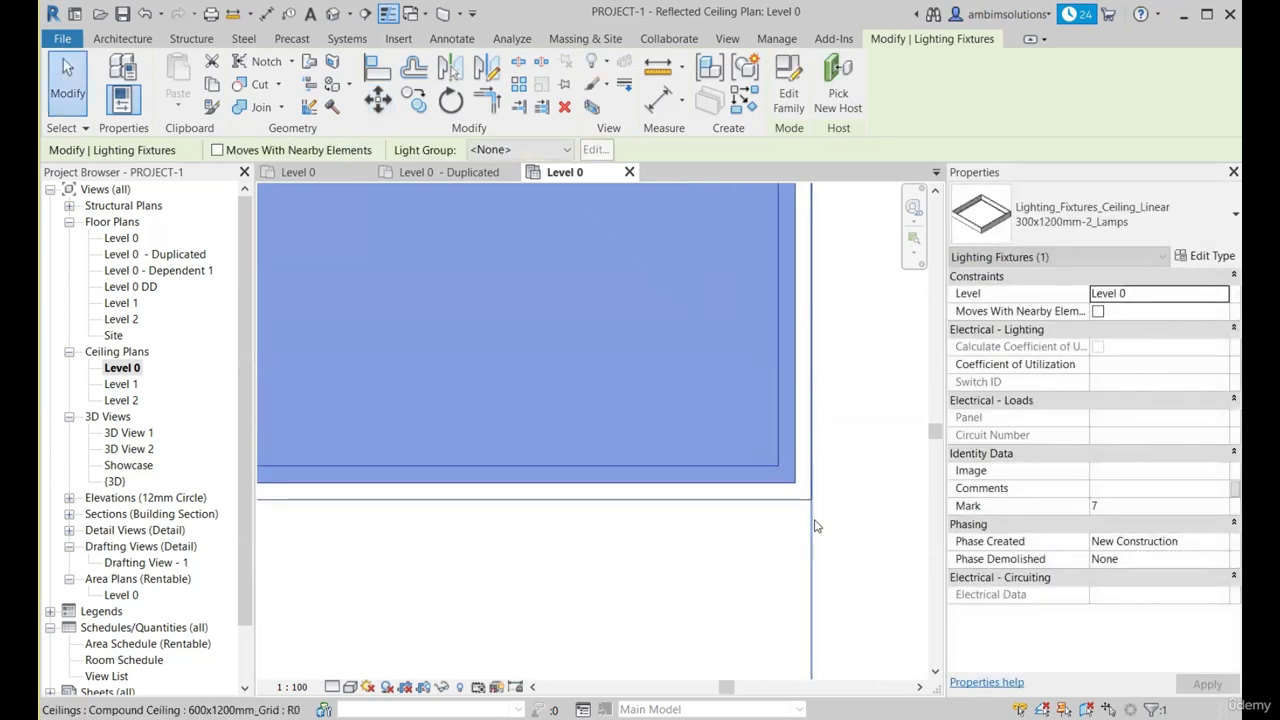
Step: Deselect the fixture and review the Level 0 ceiling plan, the duplicated floor plan, the 3D model and the colour-filled Level 0 floor plan
scroll(818, 510, down, 5)
key(Escape)
scroll(562, 455, down, 2)
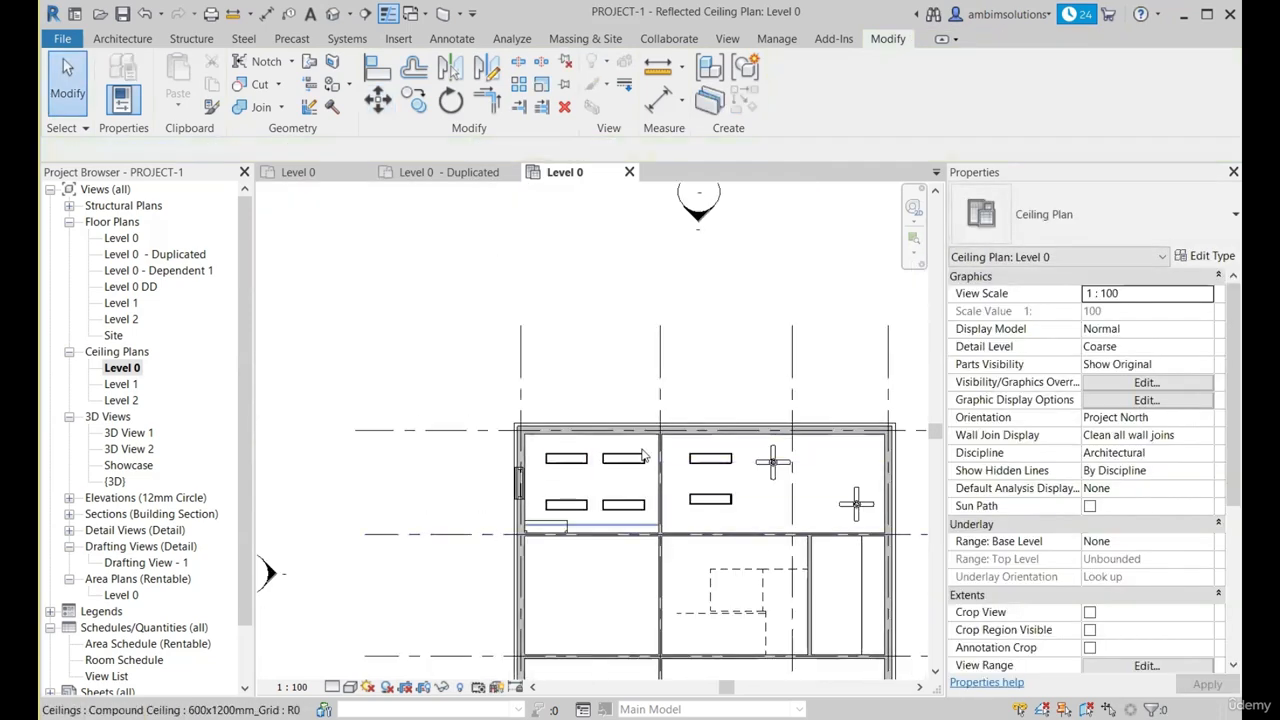
scroll(700, 525, down, 3)
scroll(703, 528, up, 2)
scroll(645, 540, down, 1)
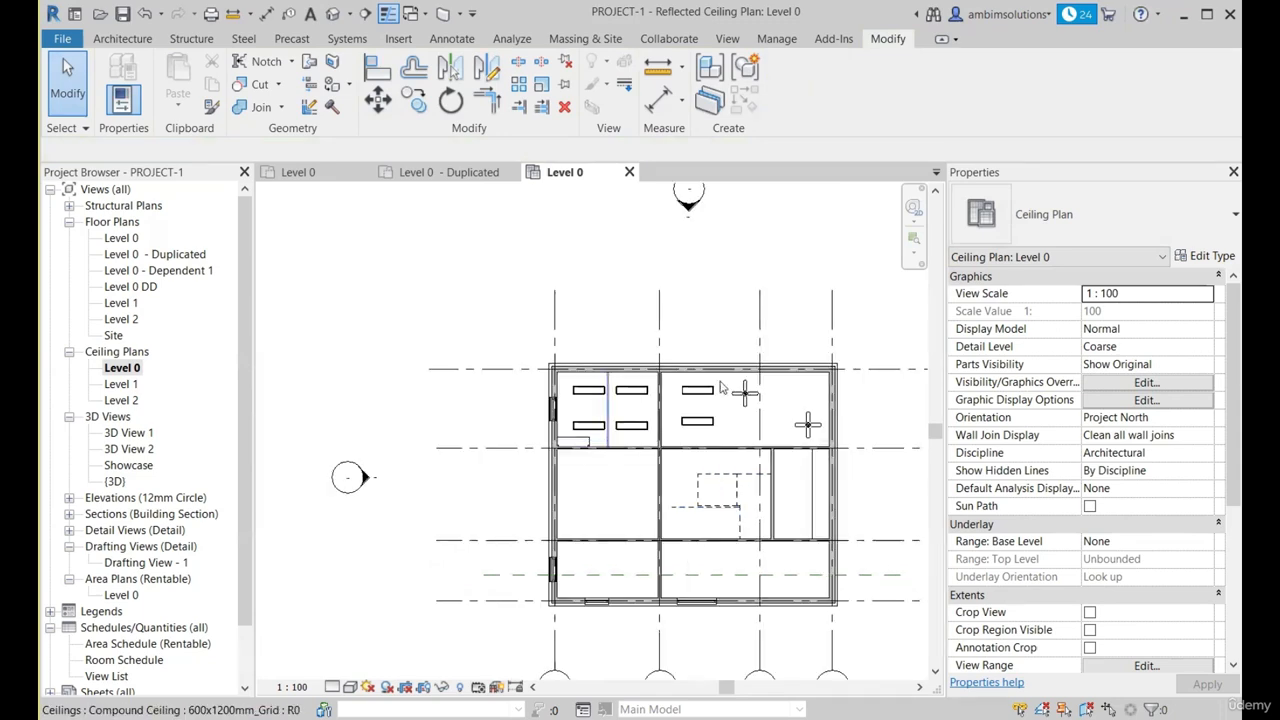
click(435, 175)
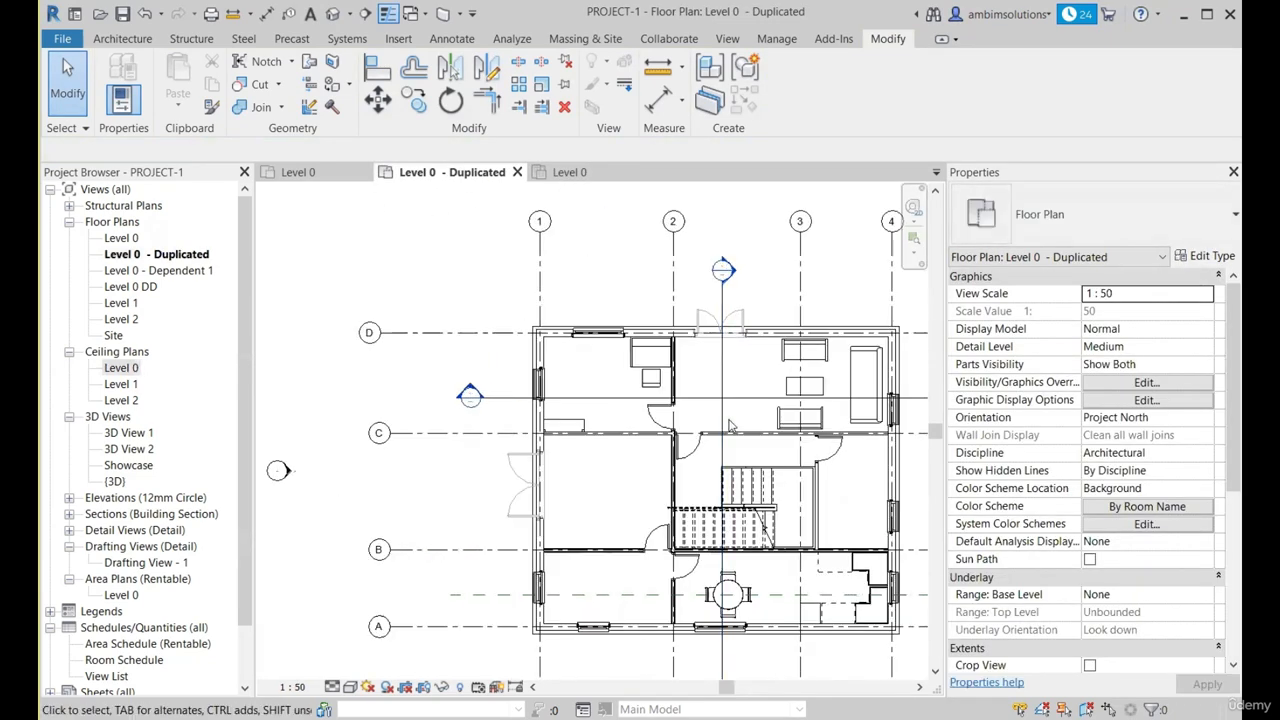
scroll(646, 417, down, 1)
scroll(660, 395, up, 2)
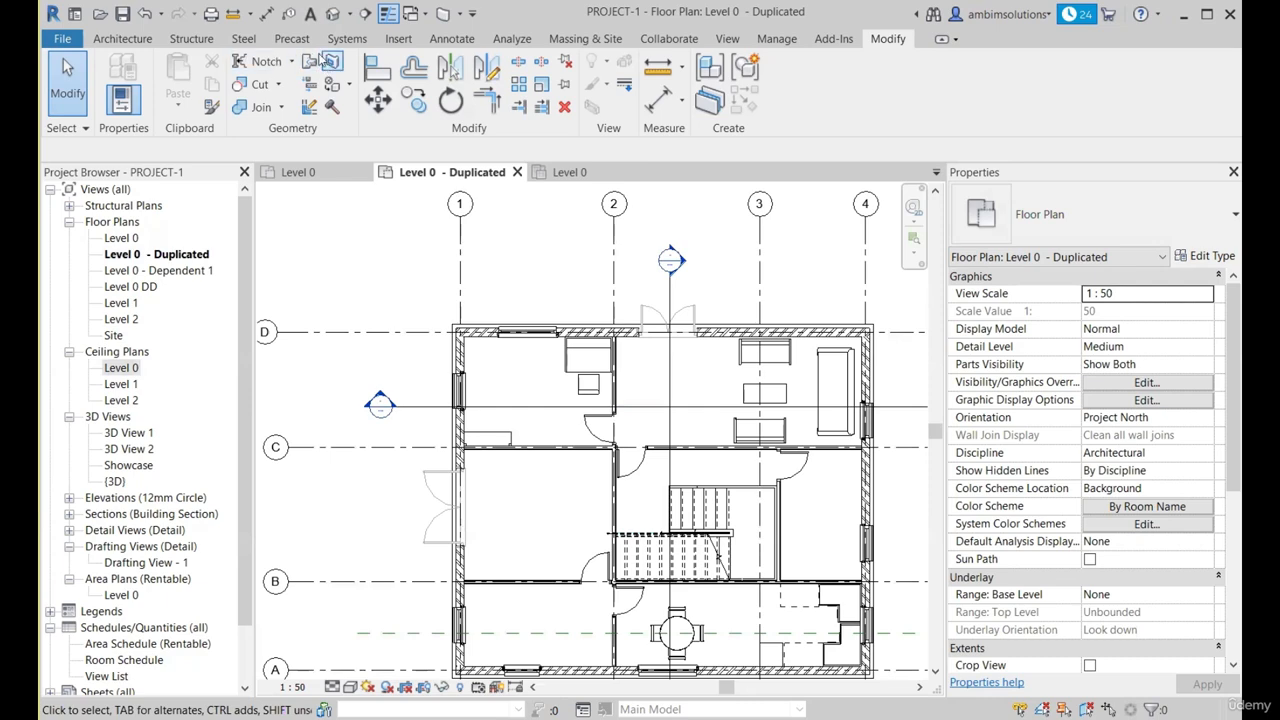
click(333, 14)
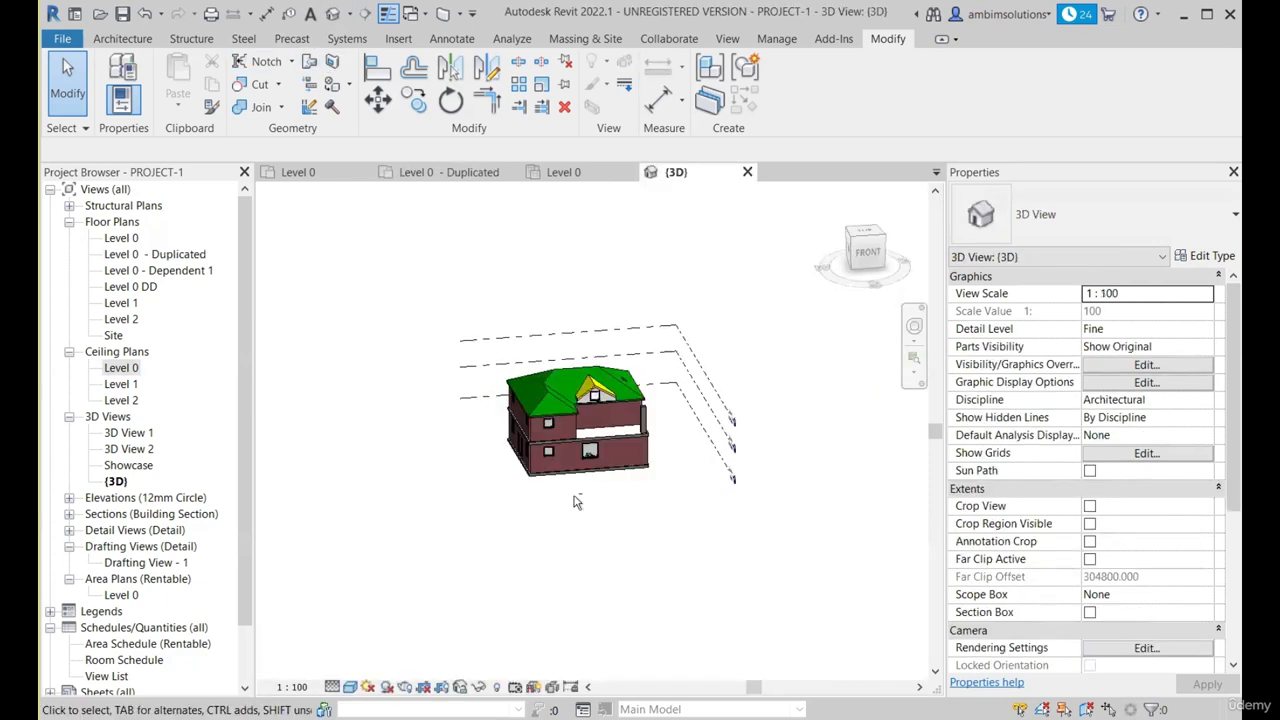
scroll(580, 480, up, 2)
click(340, 180)
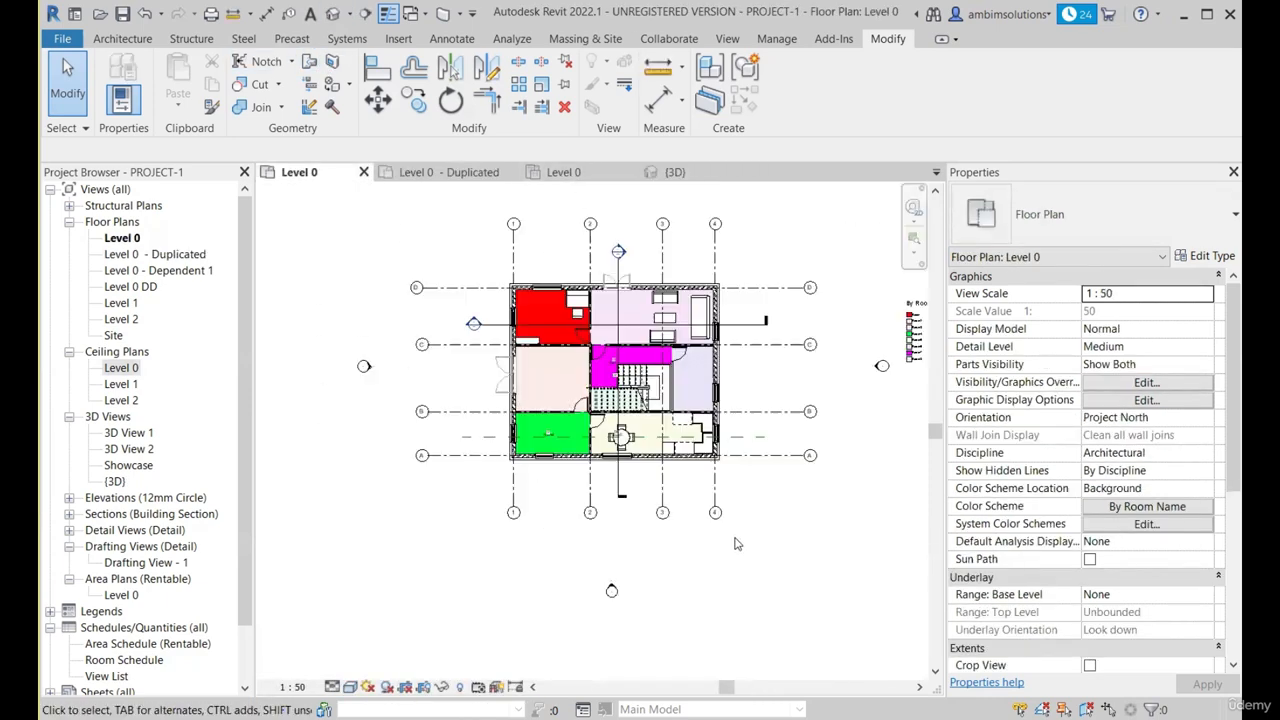
scroll(734, 541, down, 1)
scroll(672, 470, up, 2)
scroll(655, 569, down, 2)
Step: In the Level 0 - Duplicated floor plan, move the horizontal section line closer to grid D and open its section view showing the ceiling fan
click(473, 175)
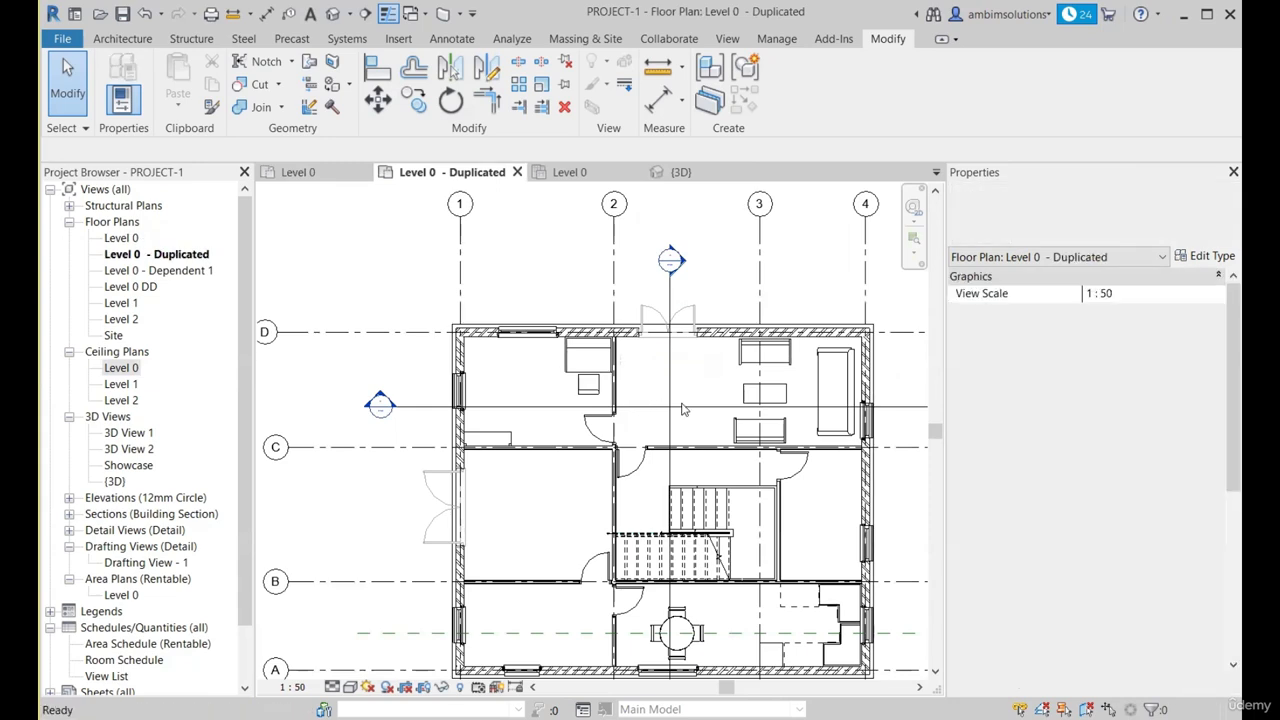
click(701, 407)
drag(703, 409, 706, 350)
right_click(706, 350)
click(762, 390)
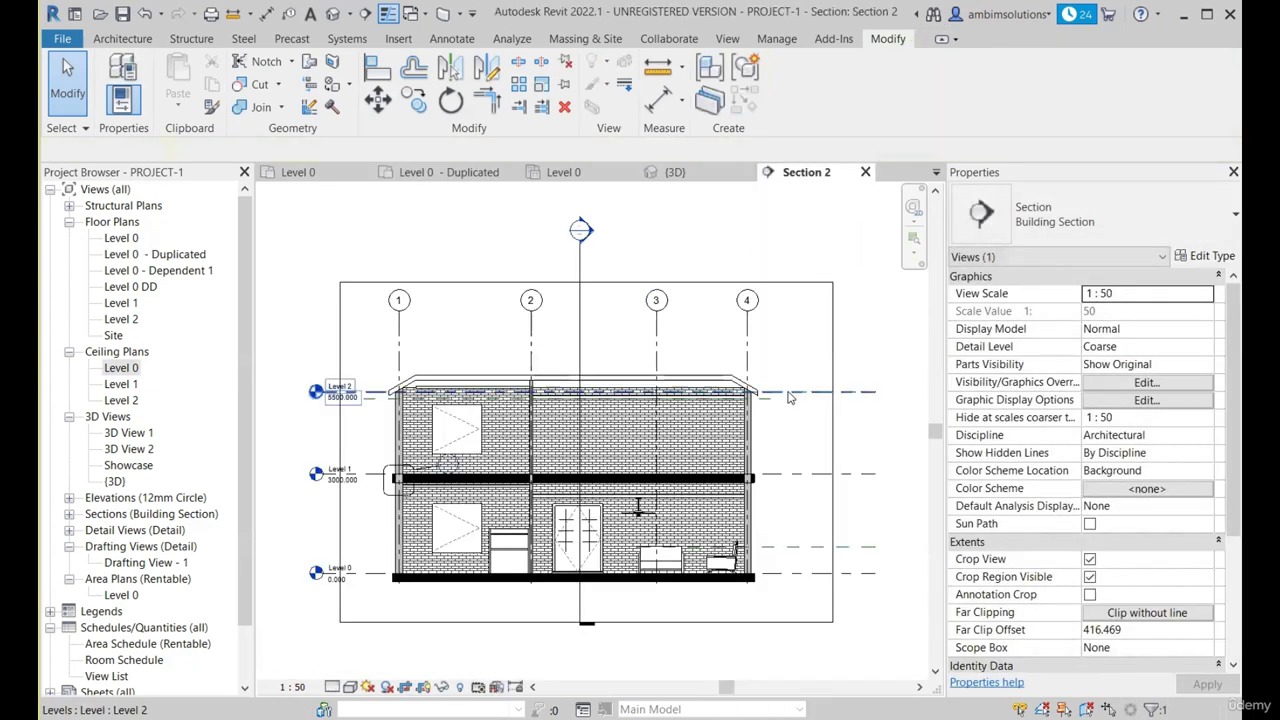
scroll(798, 535, up, 4)
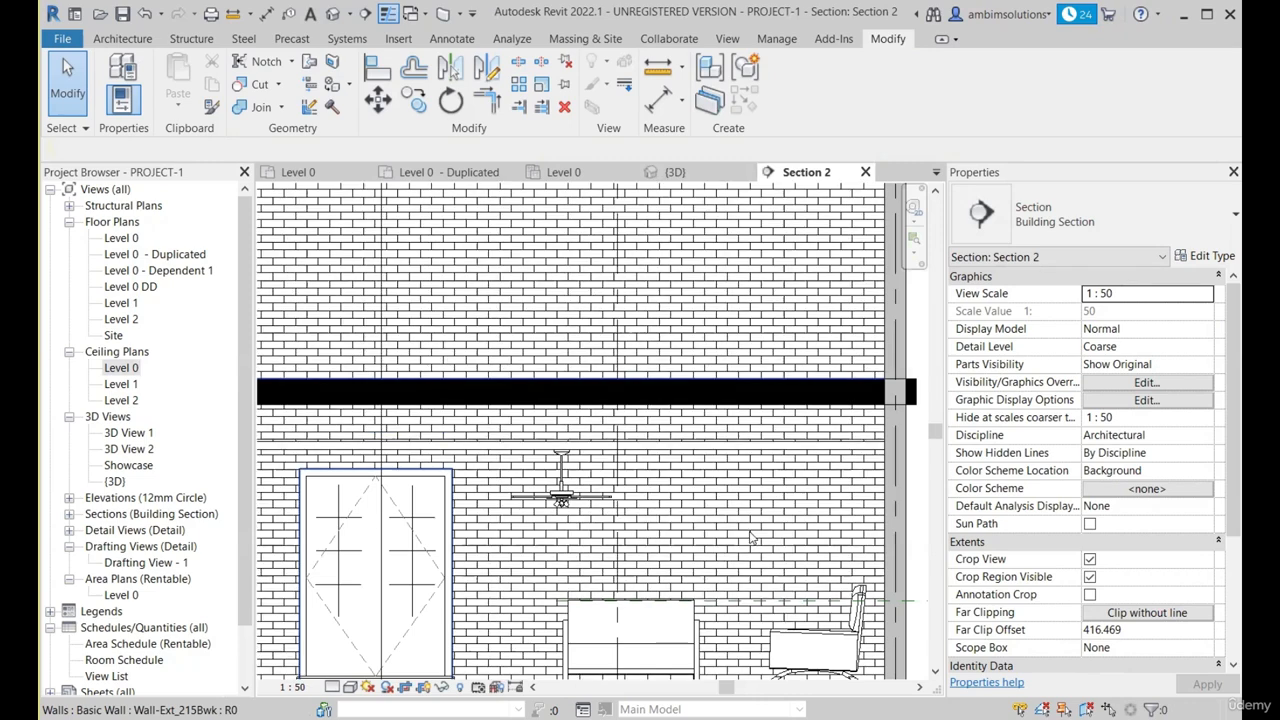
click(701, 517)
key(Escape)
scroll(702, 517, down, 2)
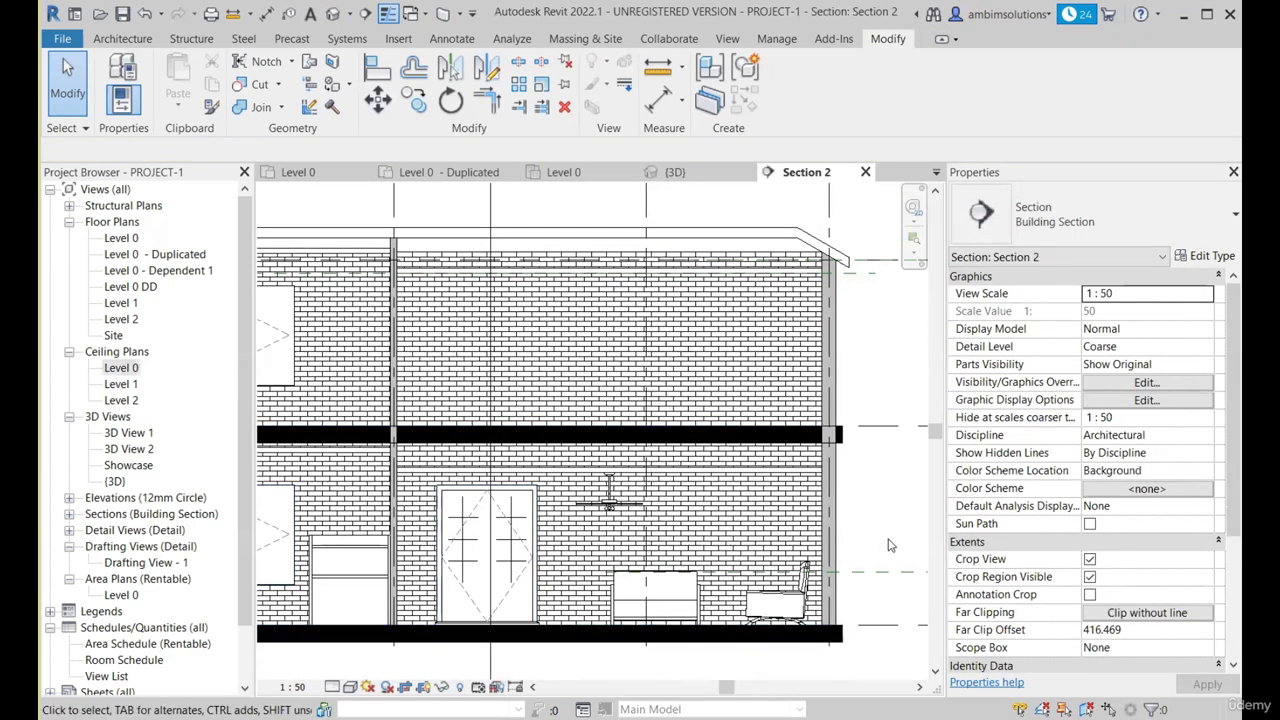
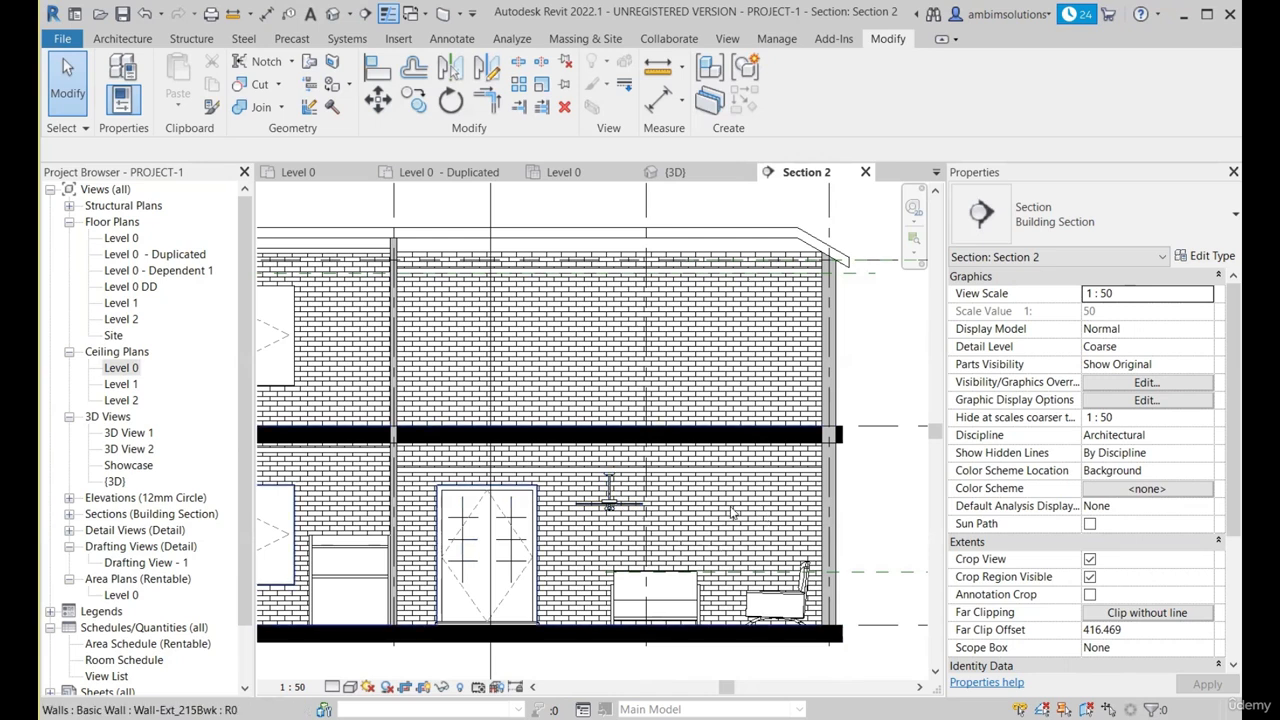
Step: Load the Lighting_Fixtures_Wall_Lamp_Bracket and Lighting_Fixtures_Wall_Emergency_Light families from the Lighting library's Architectural > Internal folder
click(398, 38)
click(768, 88)
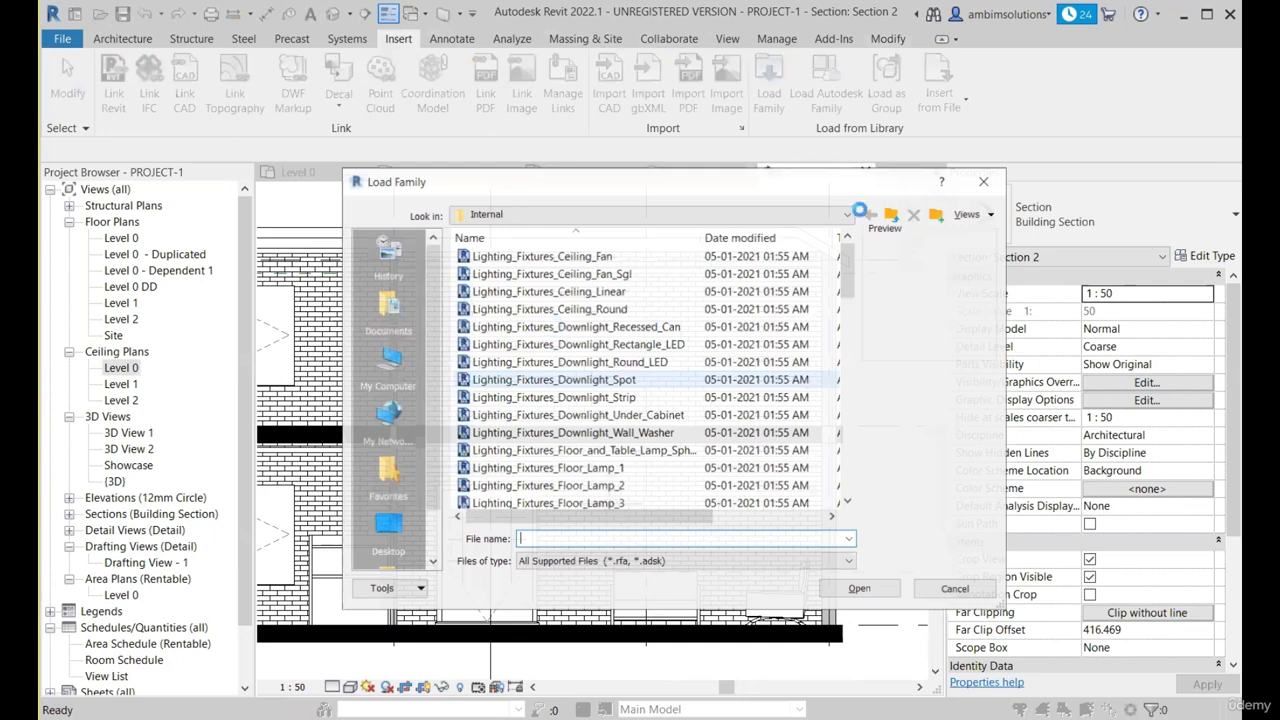
click(891, 214)
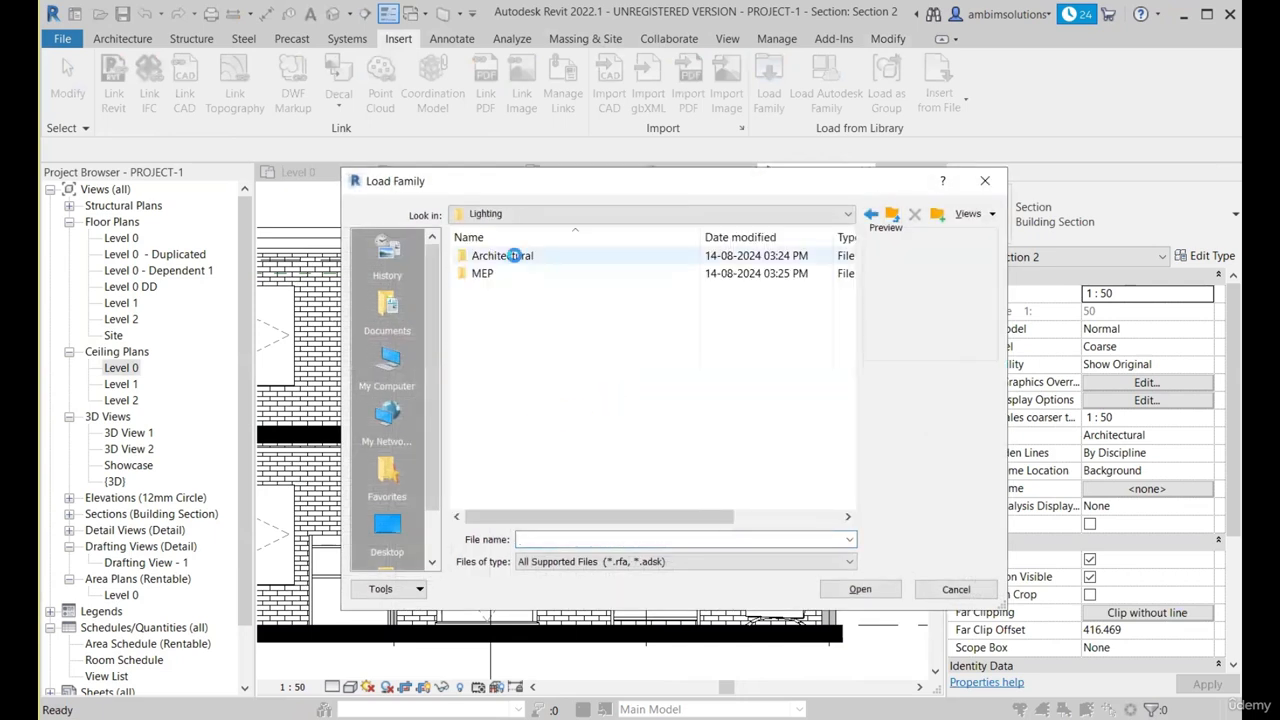
double_click(523, 256)
double_click(513, 273)
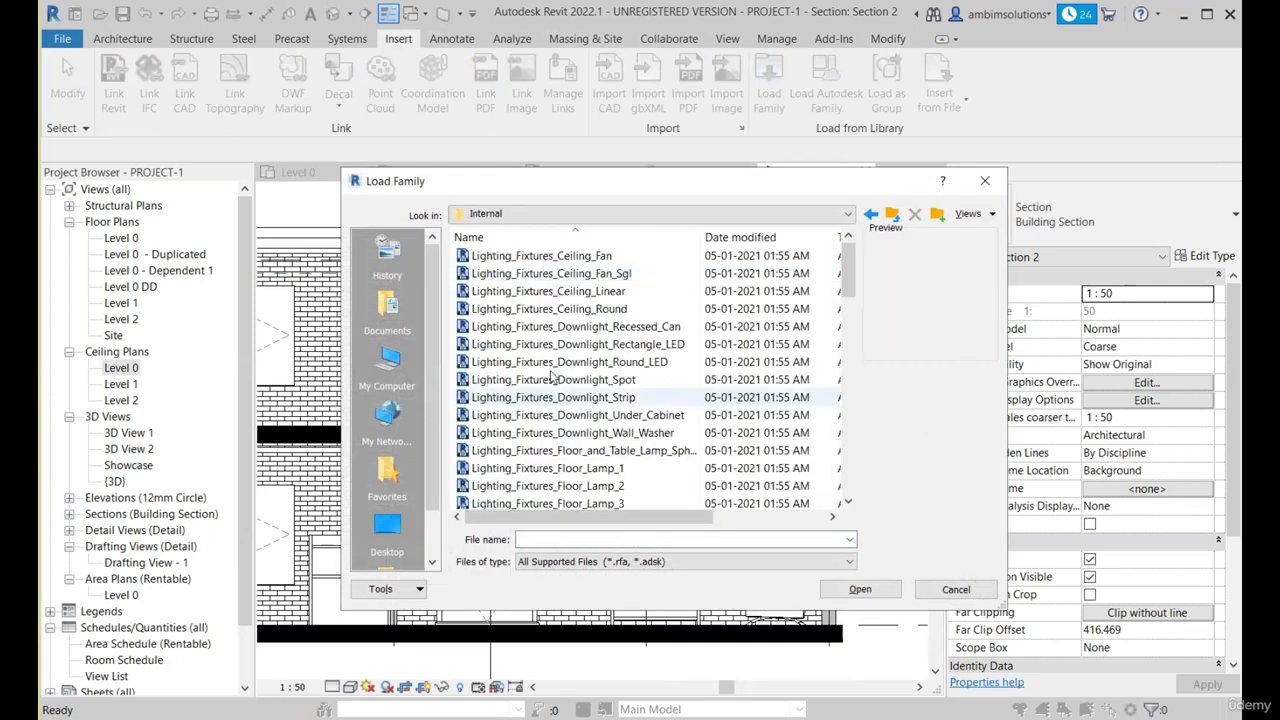
scroll(560, 400, down, 8)
scroll(588, 488, down, 12)
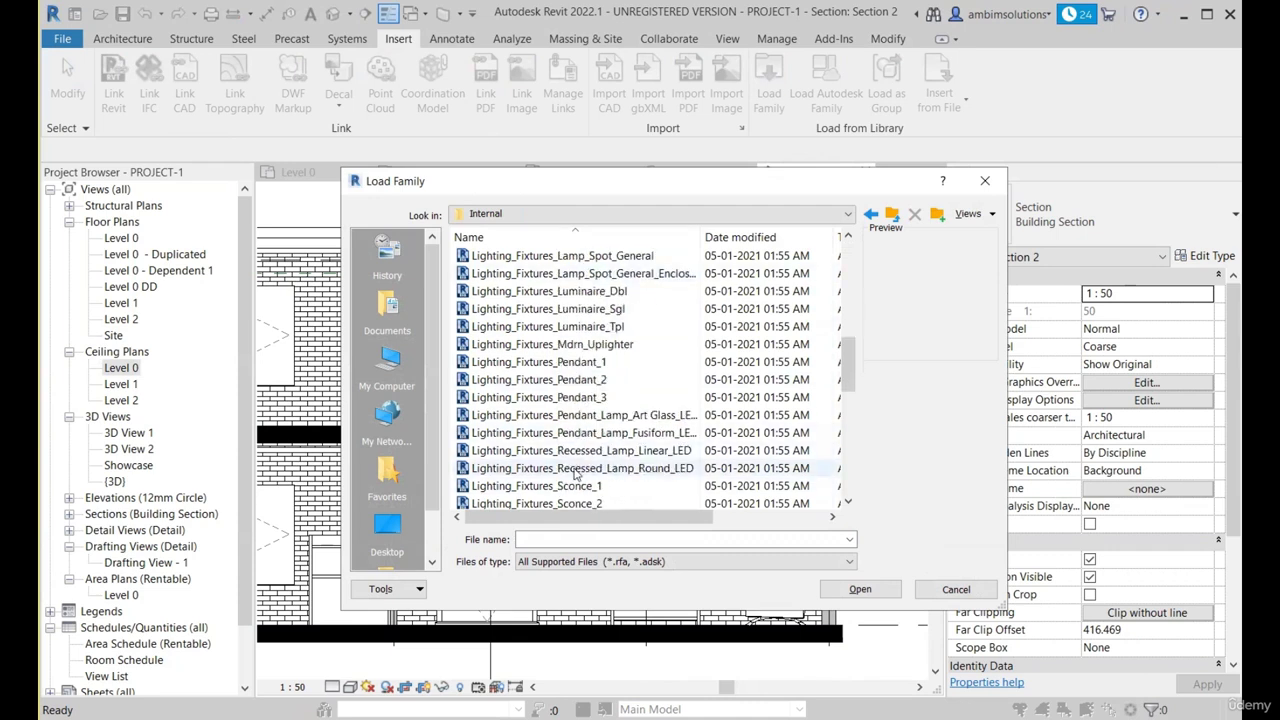
scroll(580, 474, down, 1)
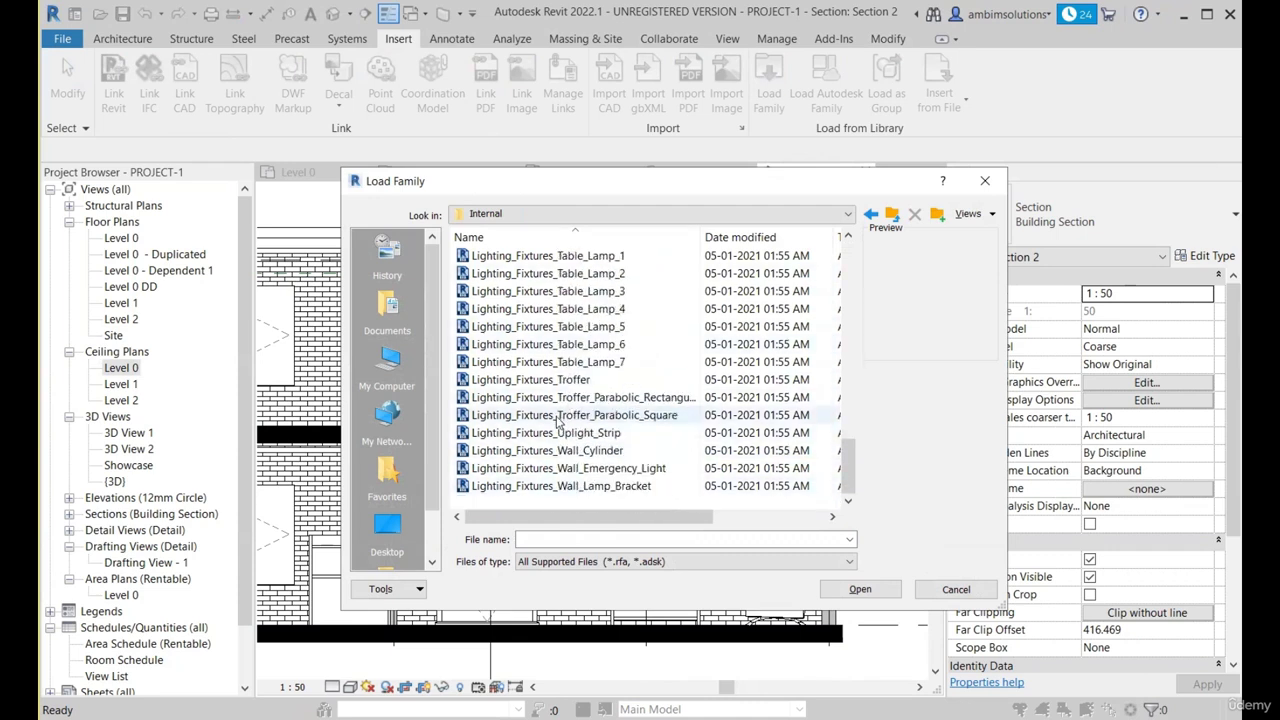
click(575, 452)
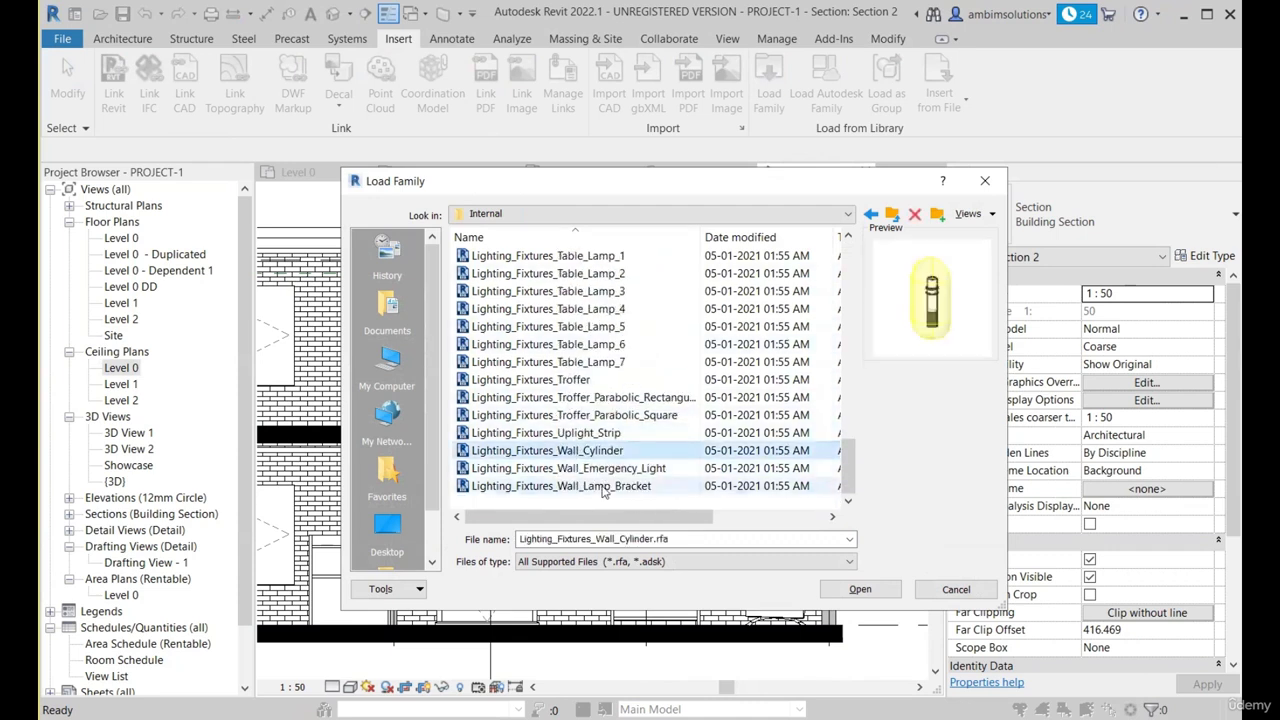
click(597, 470)
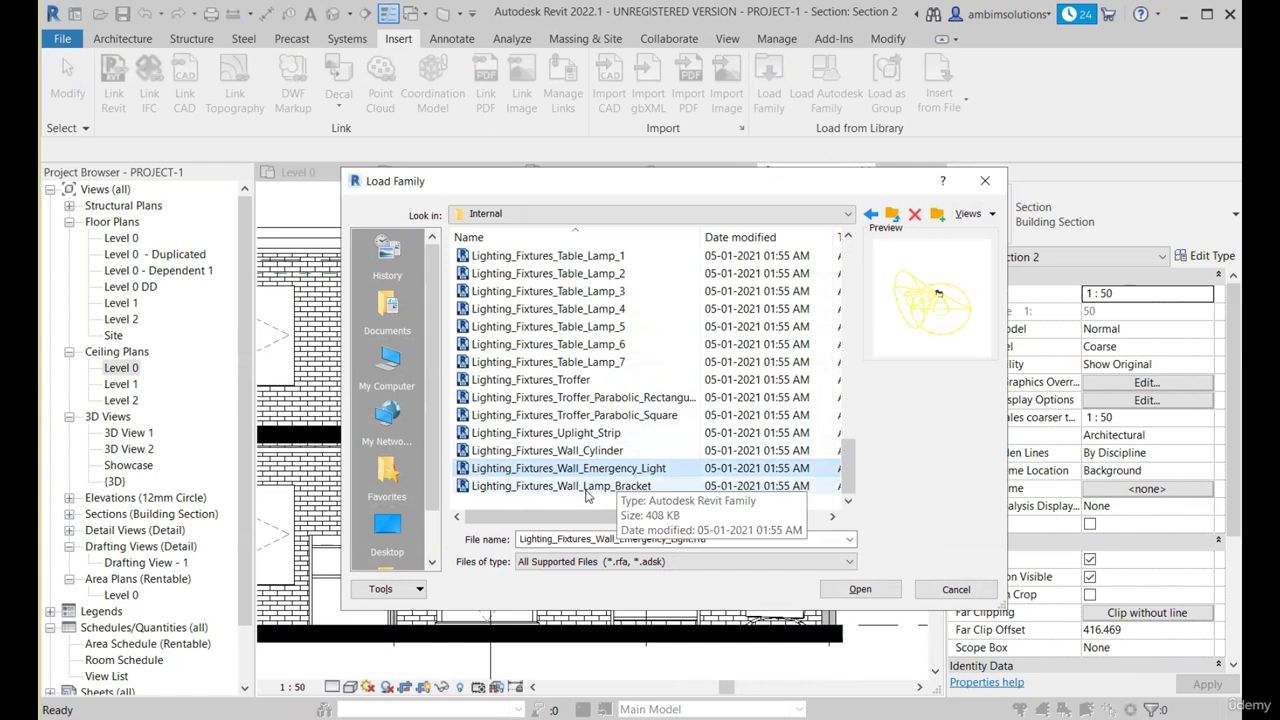
click(580, 487)
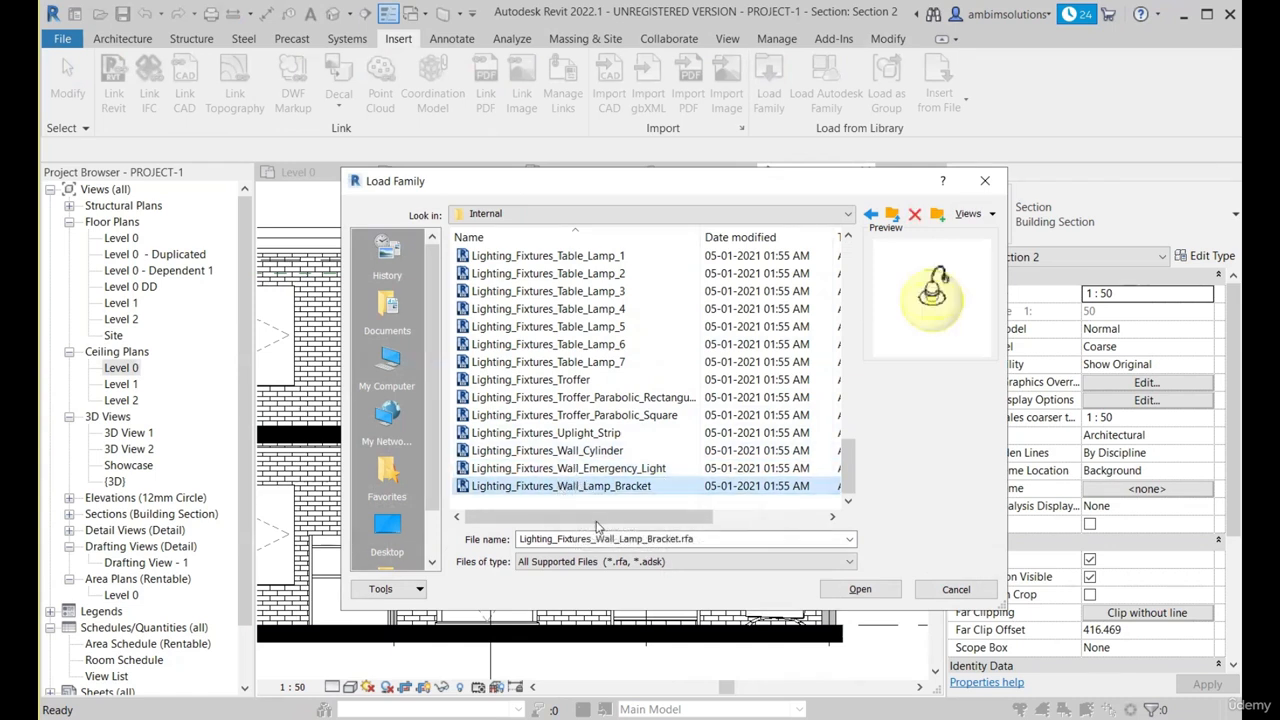
click(622, 468)
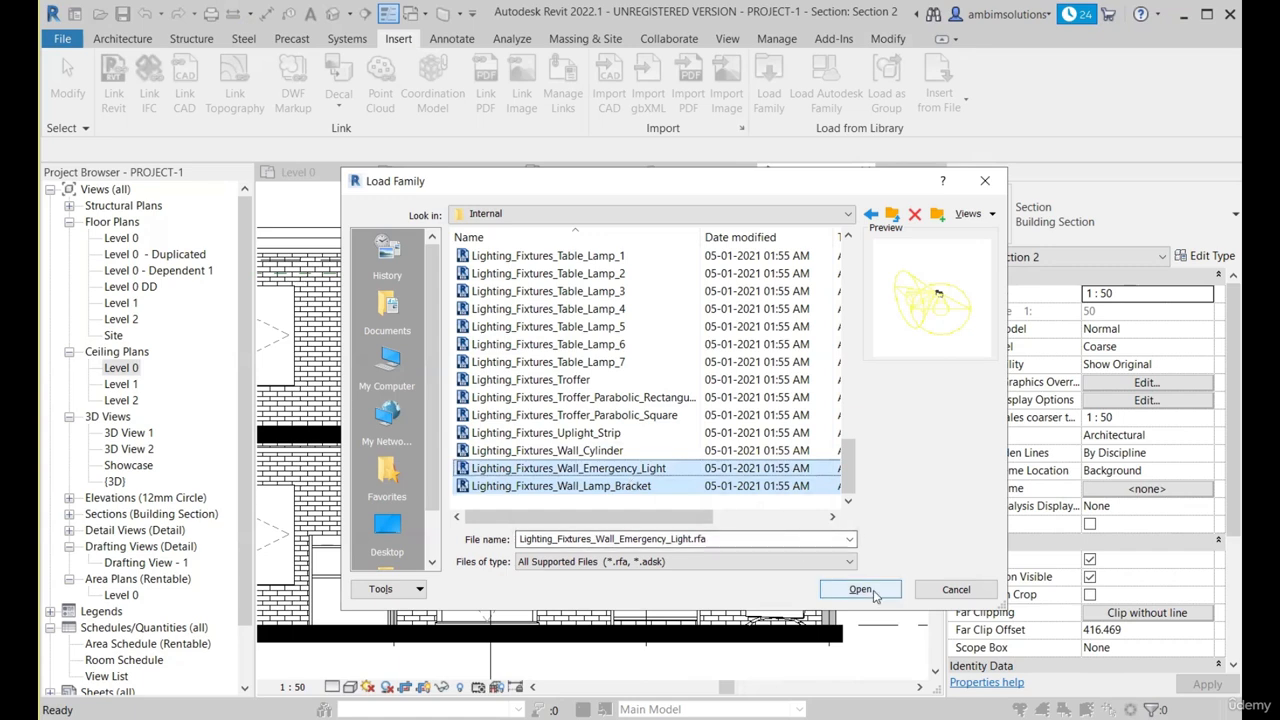
click(873, 594)
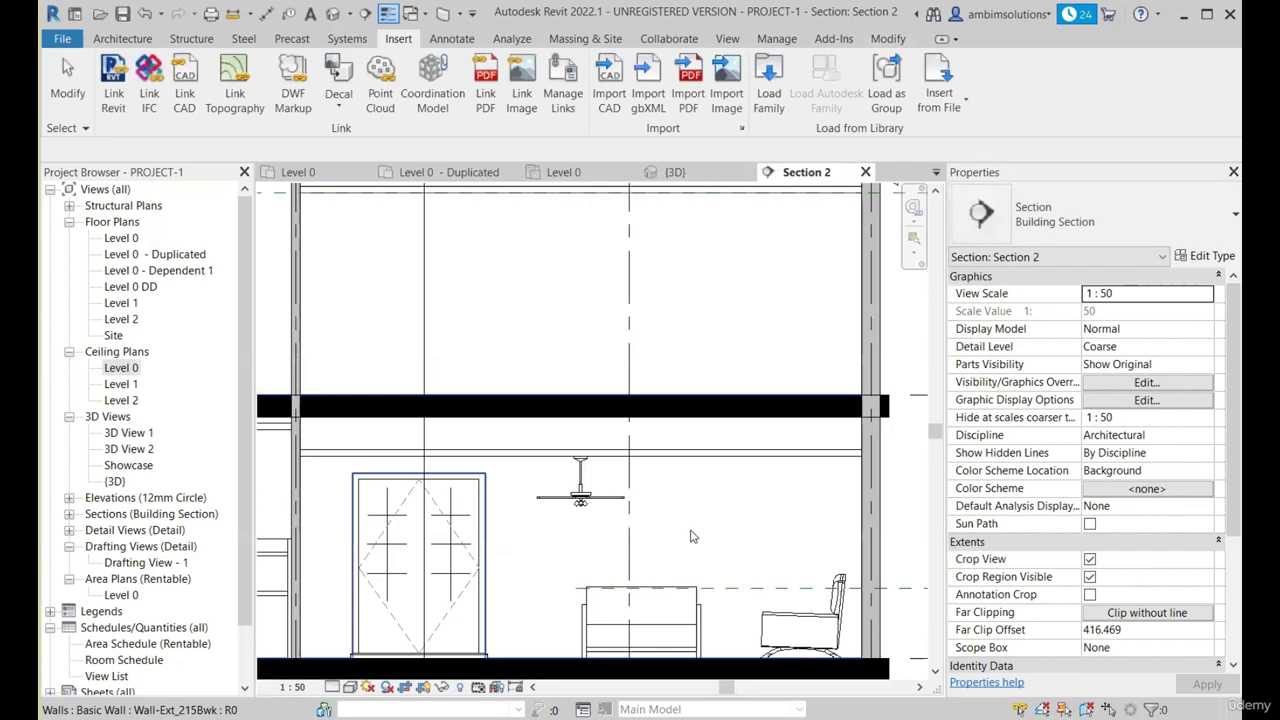
Step: Place a Lighting_Fixtures_Wall_Lamp_Bracket, type 150_Watt_Incandescent, on the ground-floor brick wall beside the fan, about 2011 mm from both the door and the end wall
key(c)
key(m)
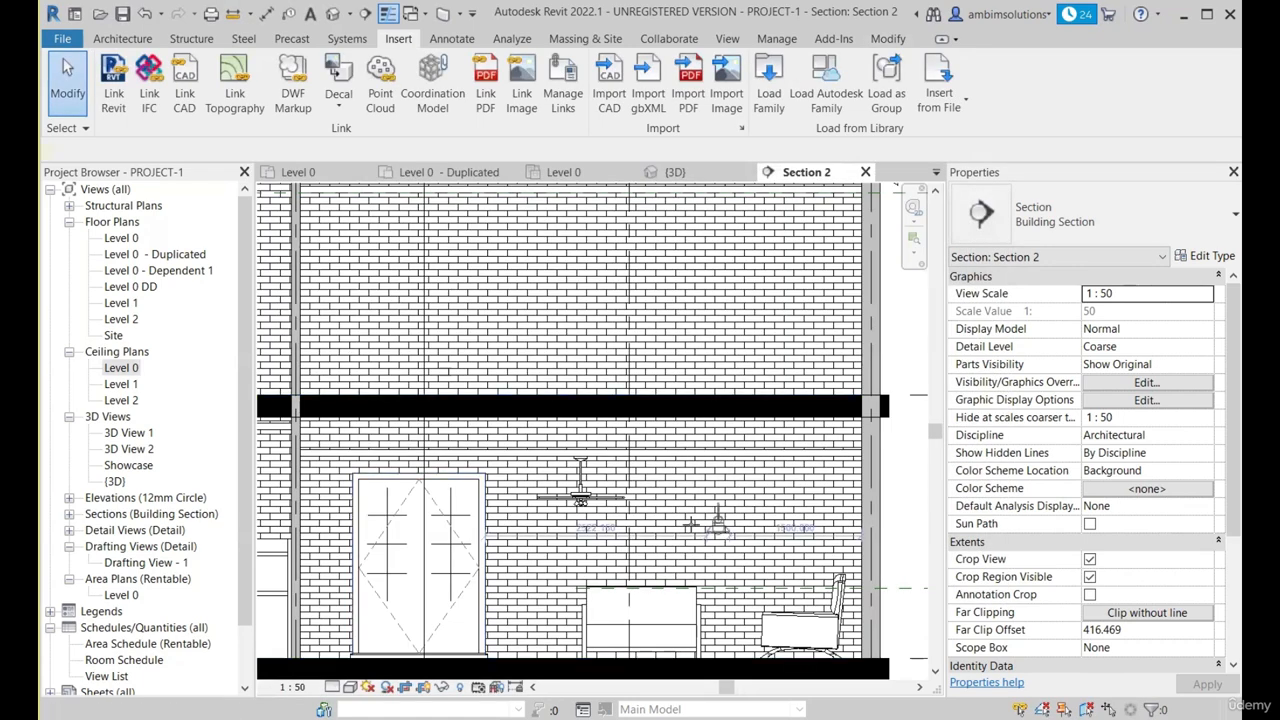
scroll(758, 503, up, 1)
scroll(586, 478, down, 2)
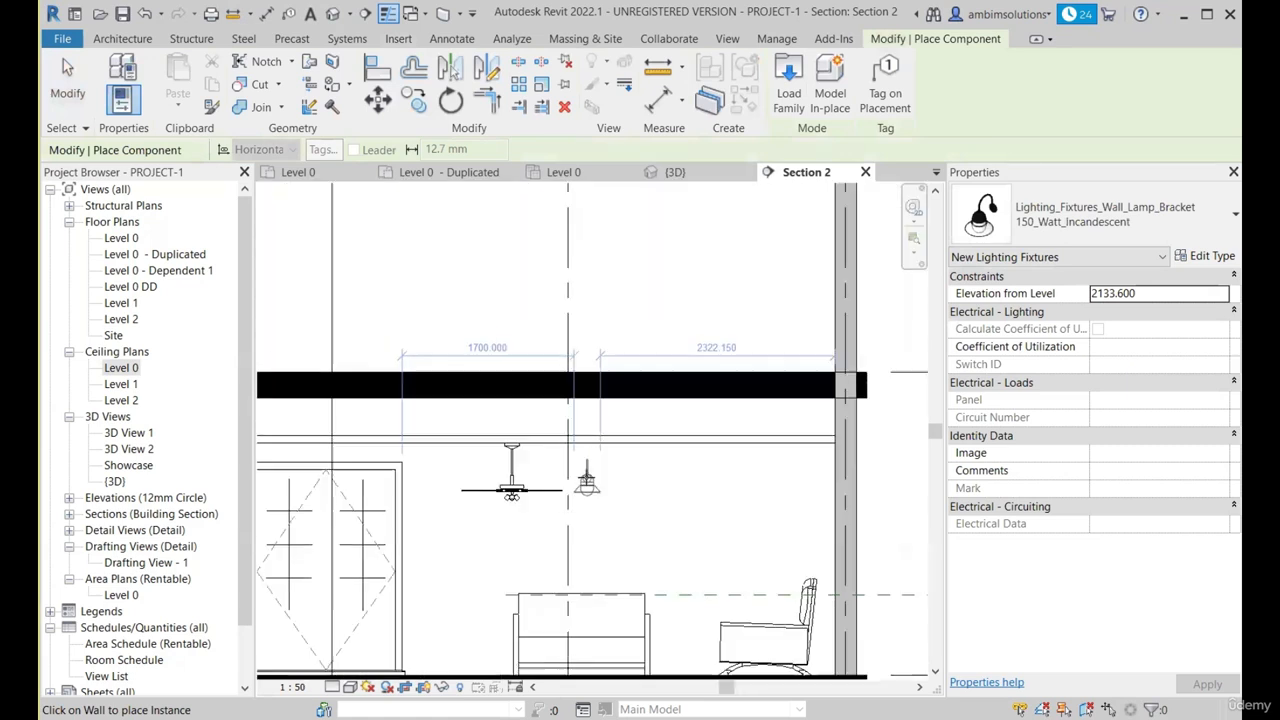
scroll(662, 498, down, 3)
scroll(841, 496, up, 2)
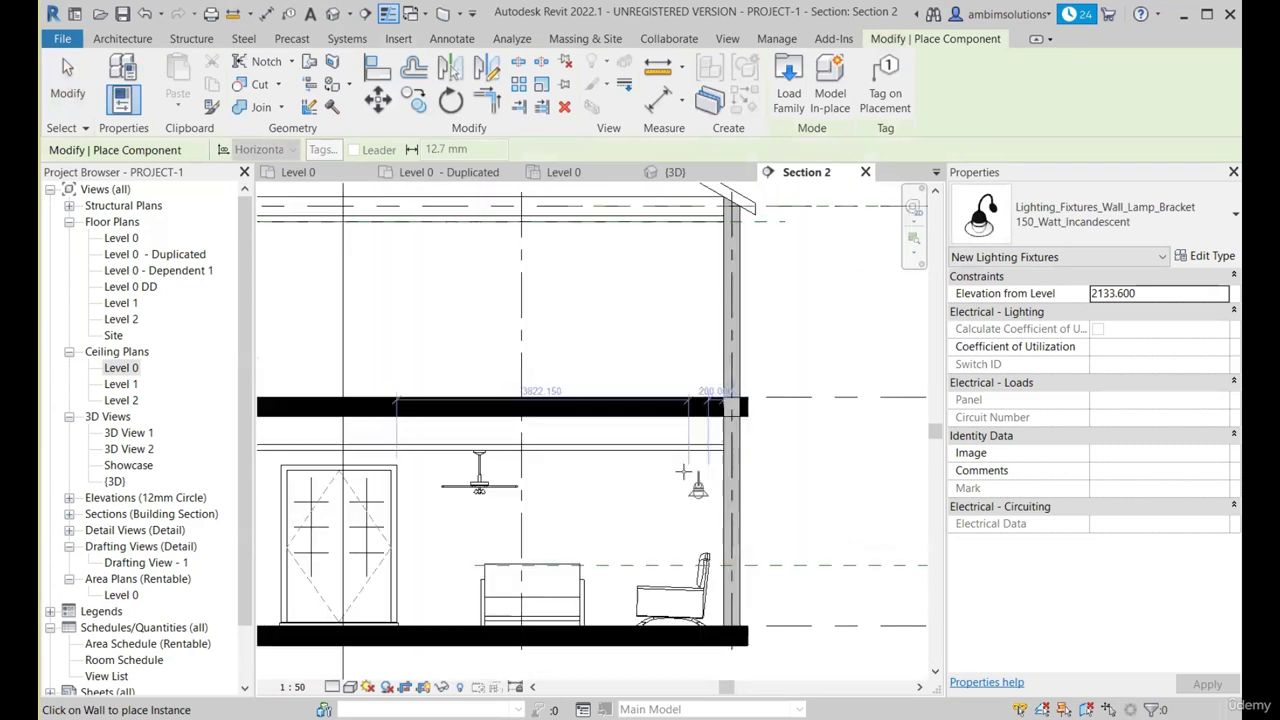
scroll(606, 466, up, 2)
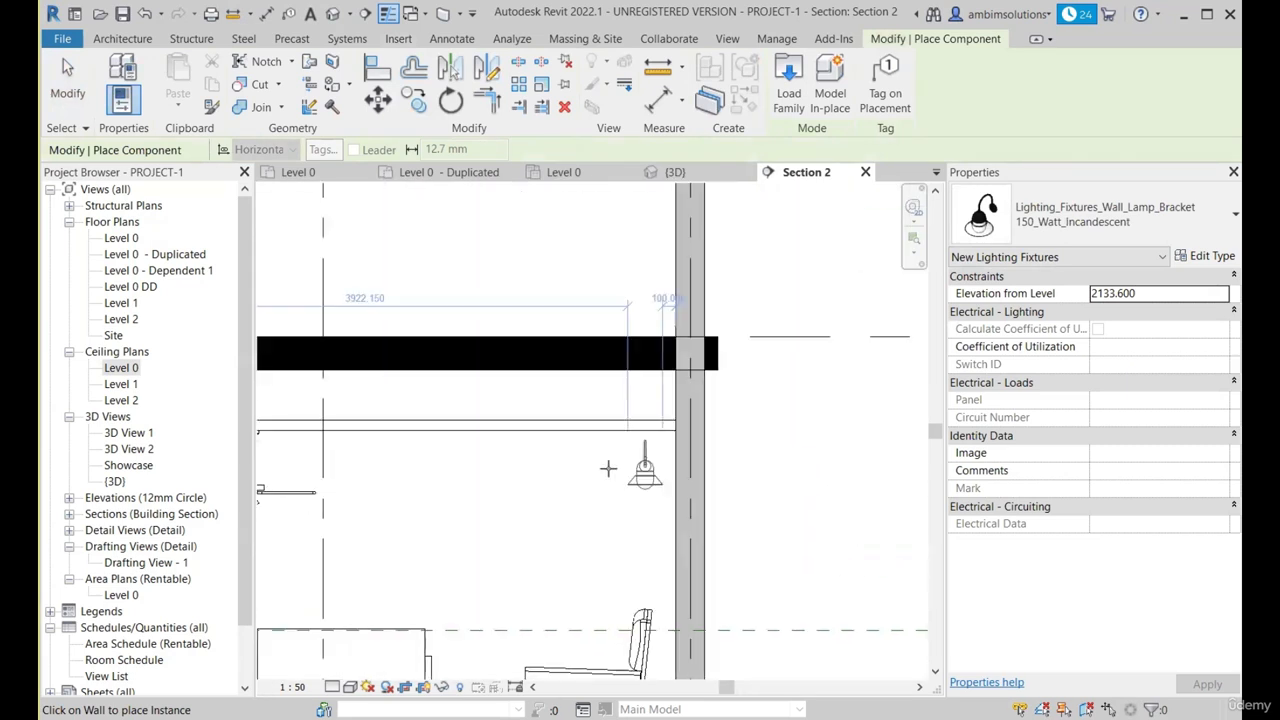
scroll(745, 470, down, 1)
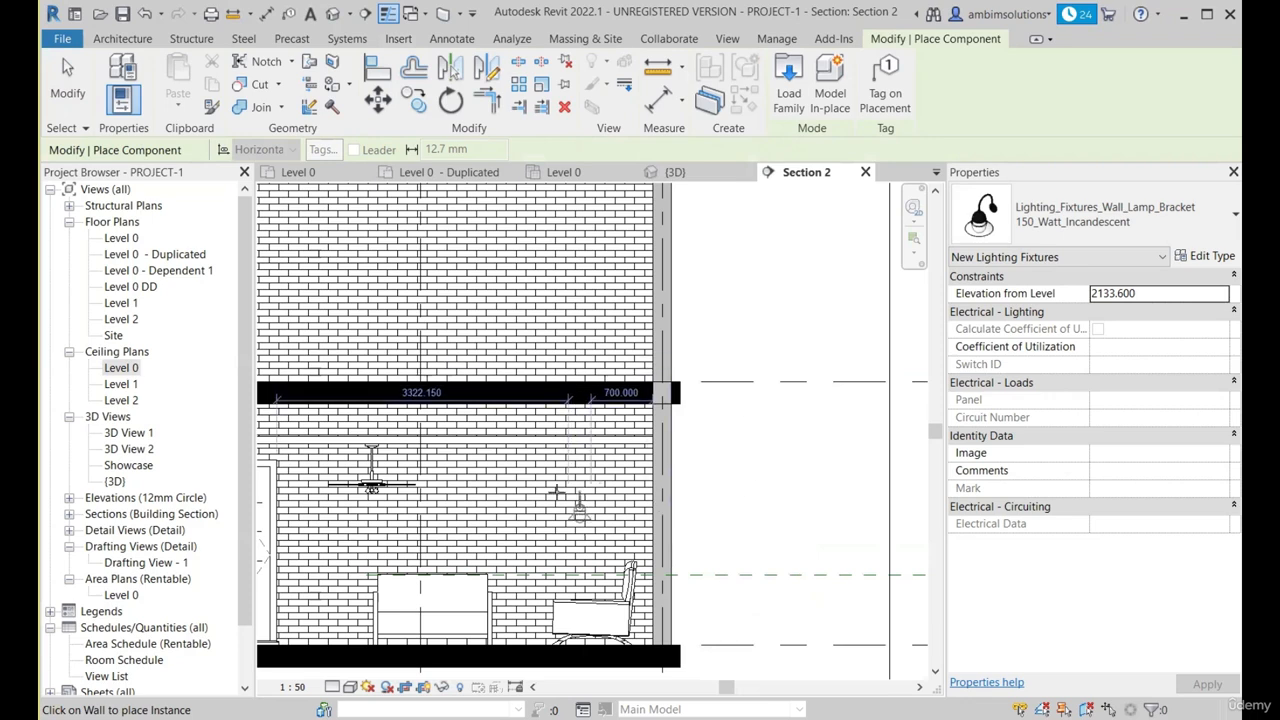
middle_drag(497, 476, 554, 479)
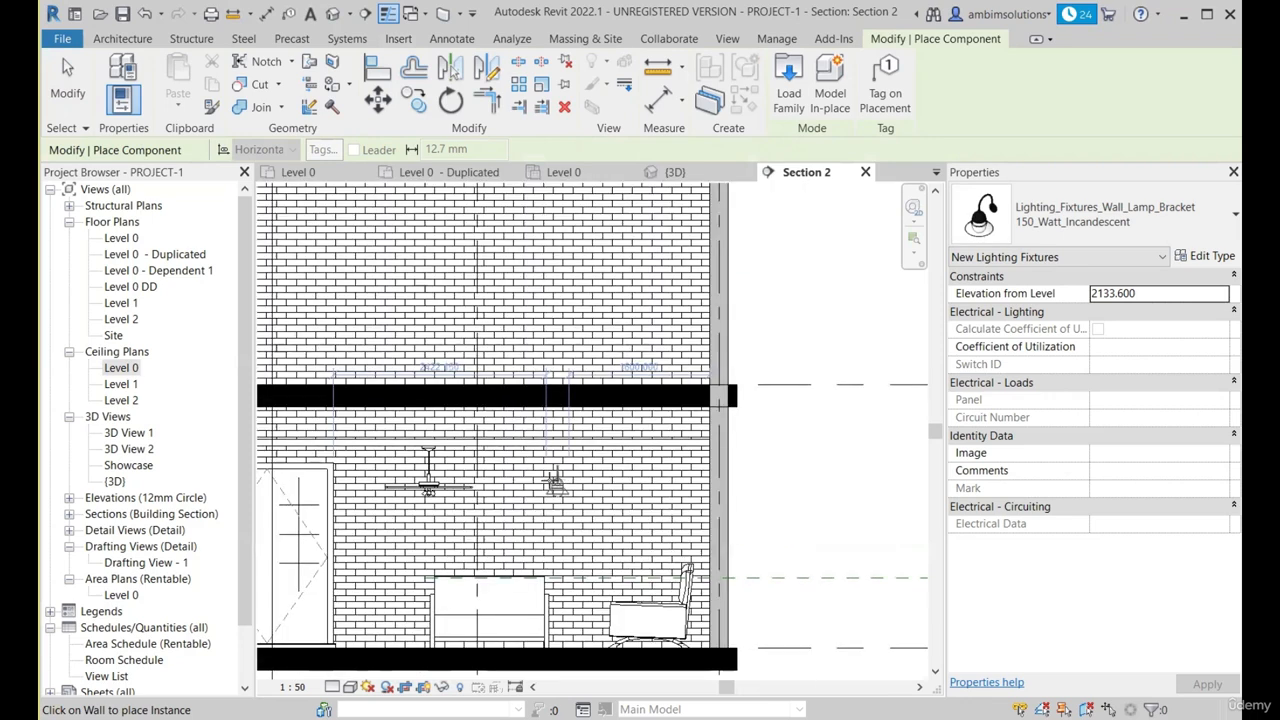
middle_drag(745, 477, 813, 478)
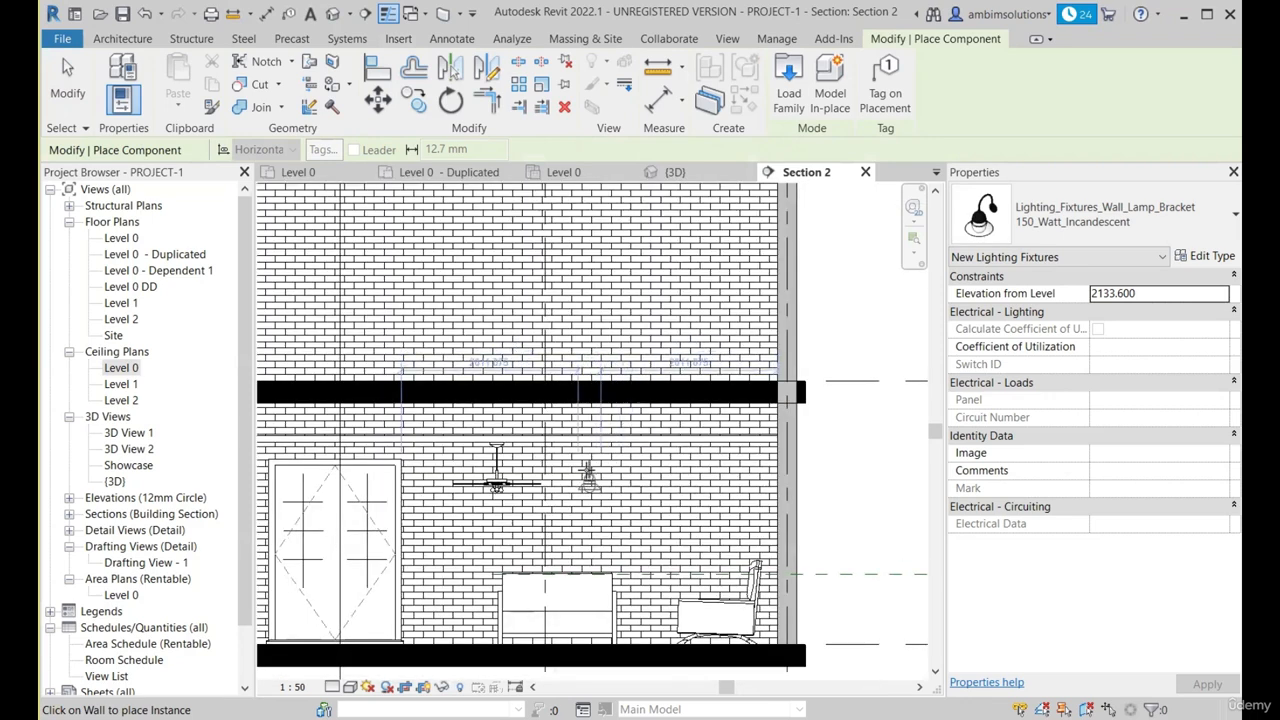
scroll(576, 464, up, 2)
scroll(618, 479, down, 2)
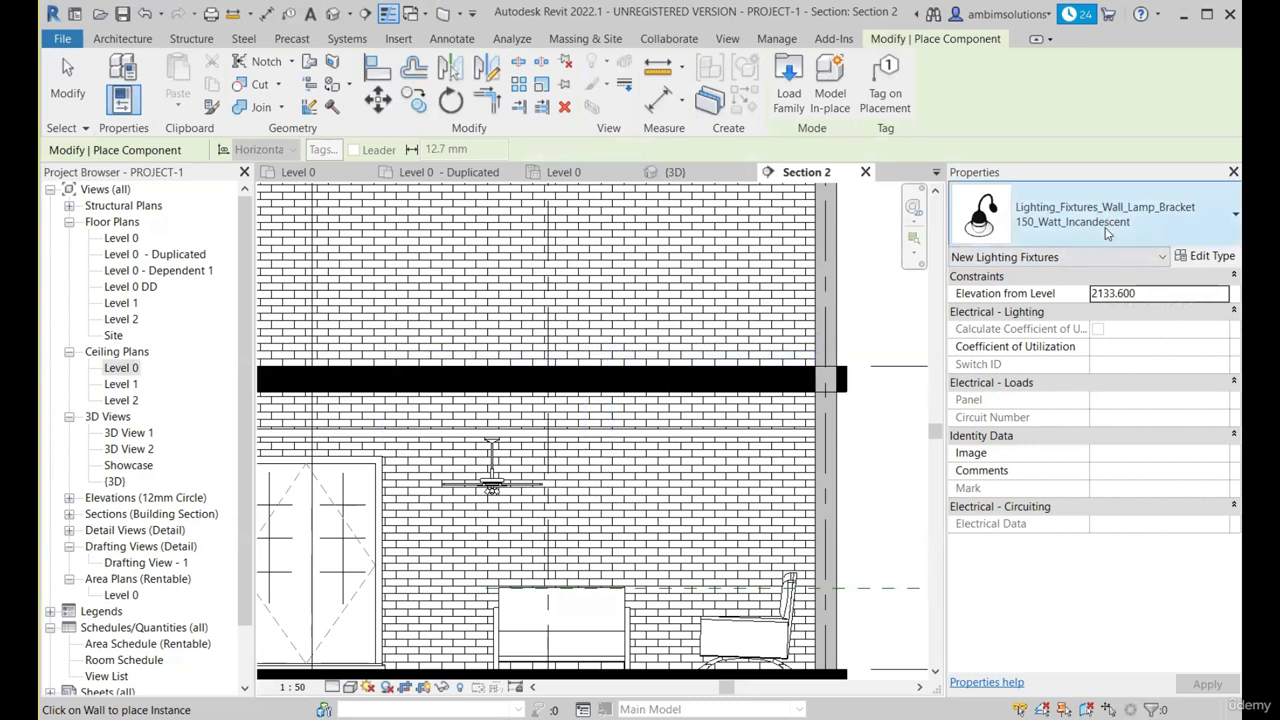
scroll(608, 448, down, 2)
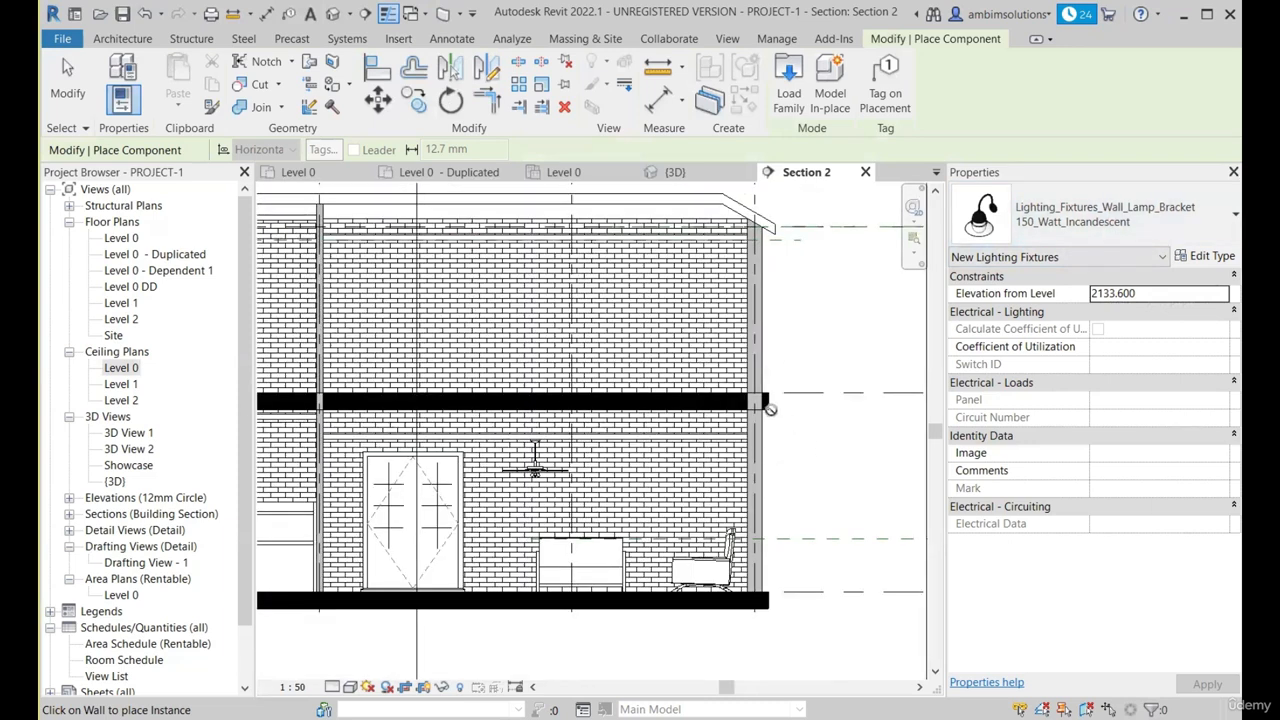
scroll(706, 197, down, 2)
scroll(603, 257, up, 3)
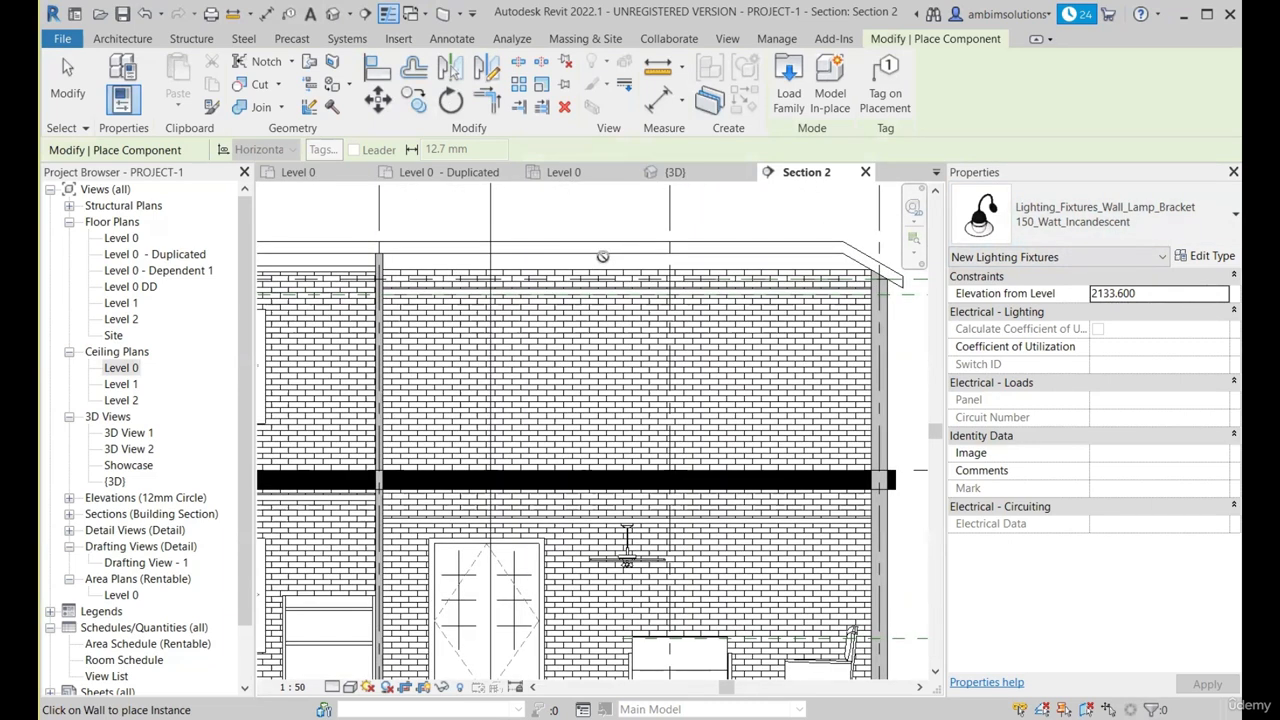
scroll(621, 250, down, 1)
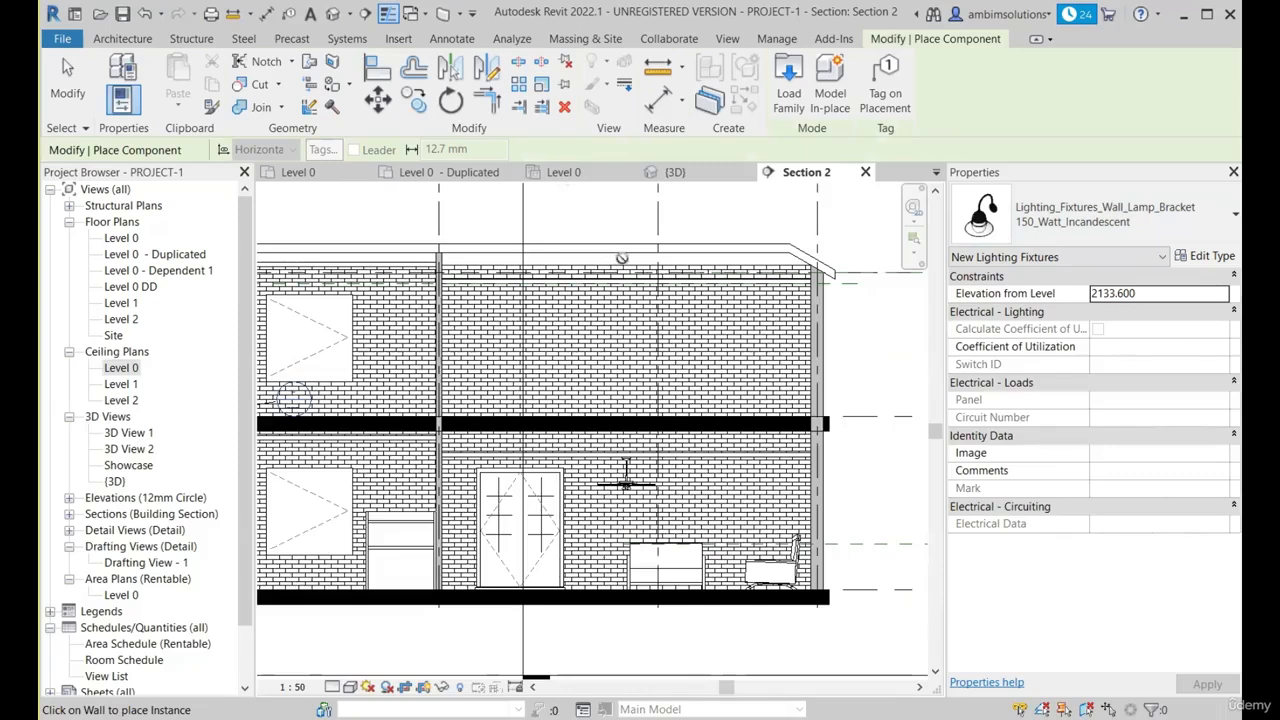
scroll(694, 271, up, 4)
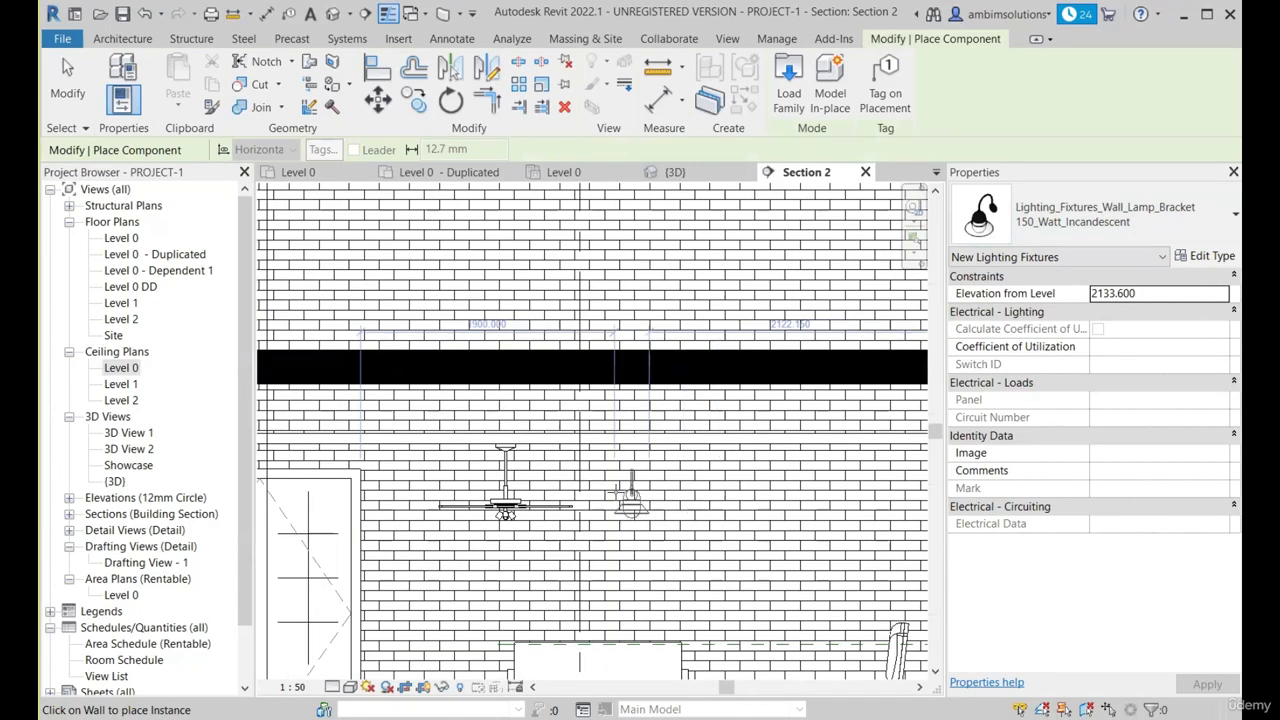
scroll(674, 497, down, 2)
scroll(650, 505, up, 2)
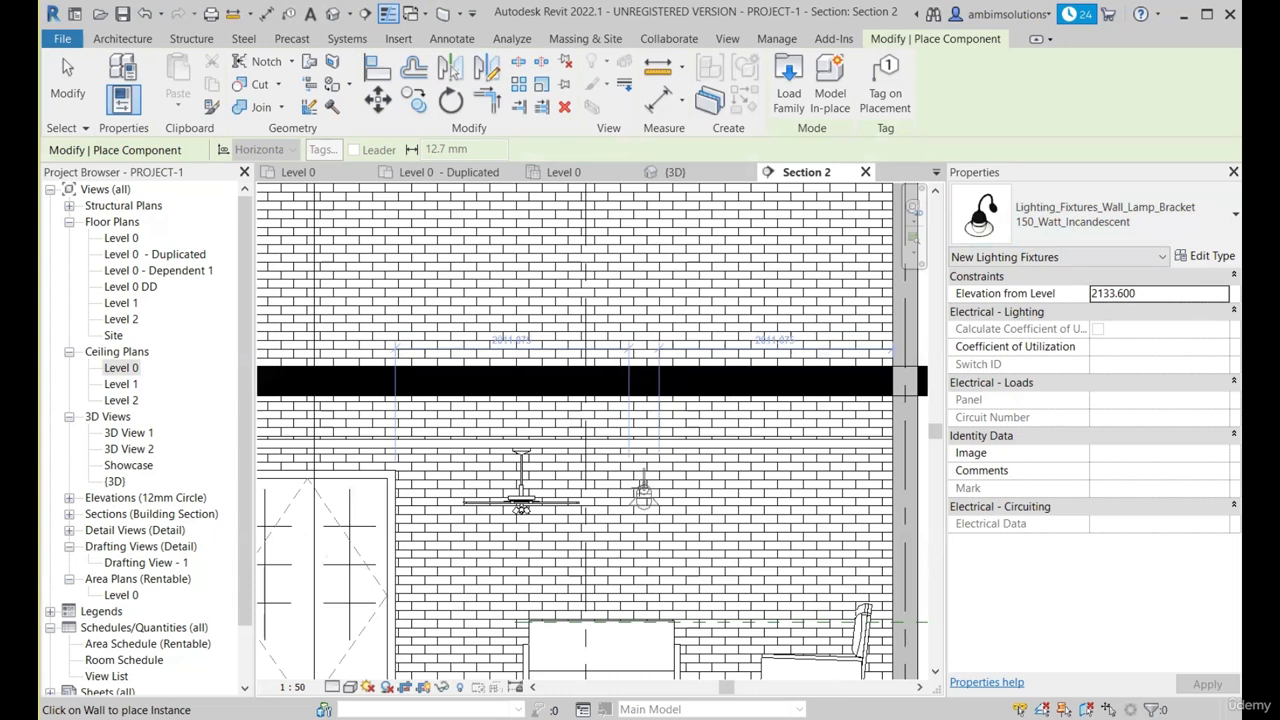
click(644, 496)
scroll(546, 533, down, 2)
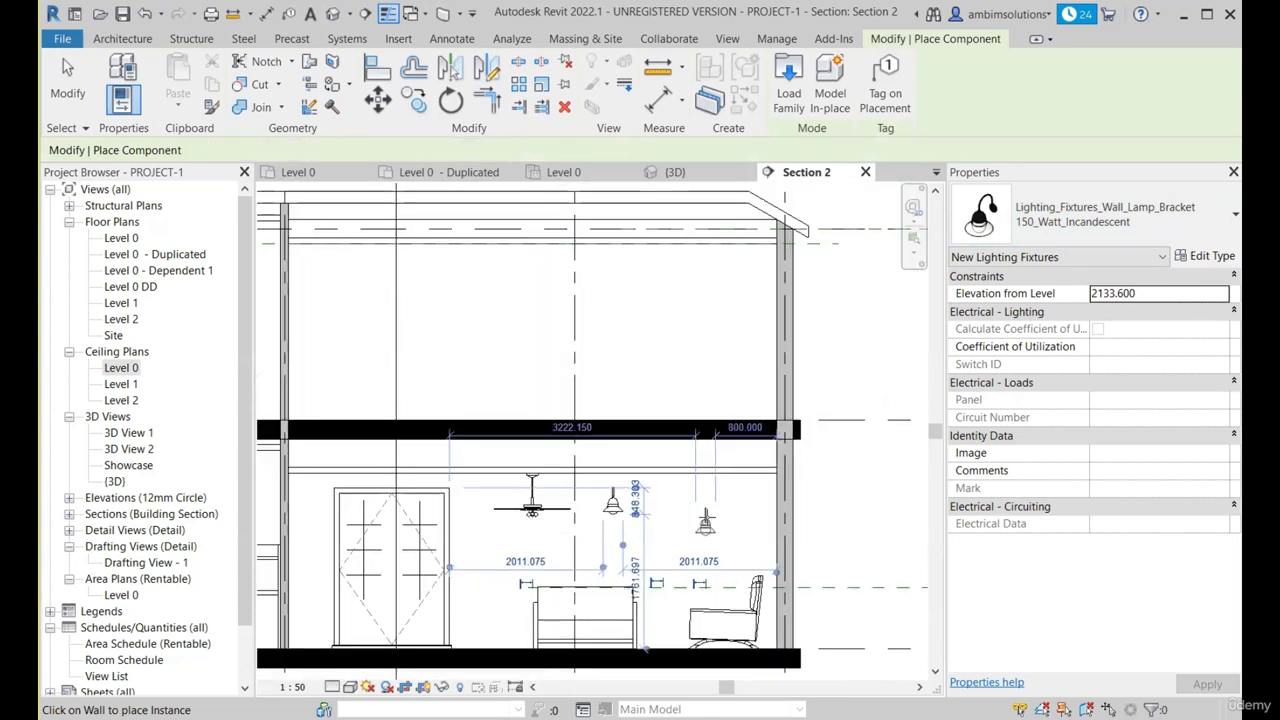
Step: Place a Lighting_Fixtures_Wall_Emergency_Light, type 2100mm_Mounting_Height, on the brick wall above the ground-floor window, about 2266 mm above Level 0
scroll(708, 527, up, 2)
click(1120, 215)
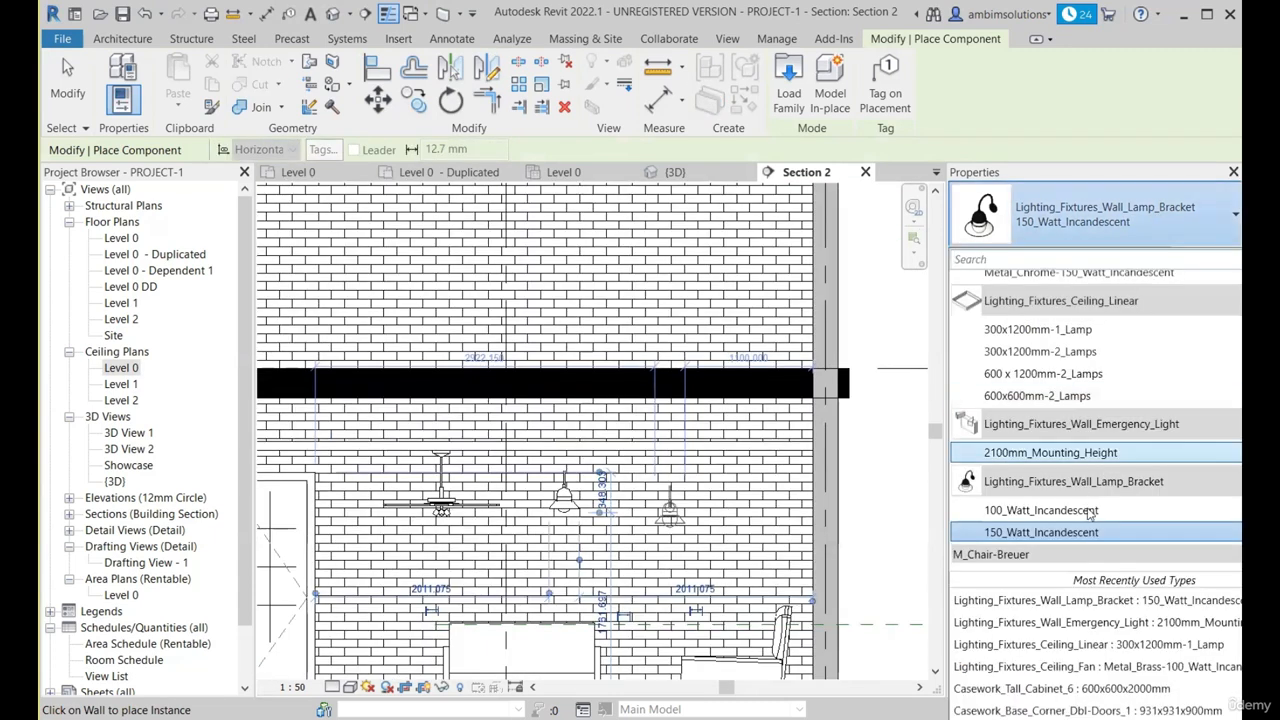
click(1050, 452)
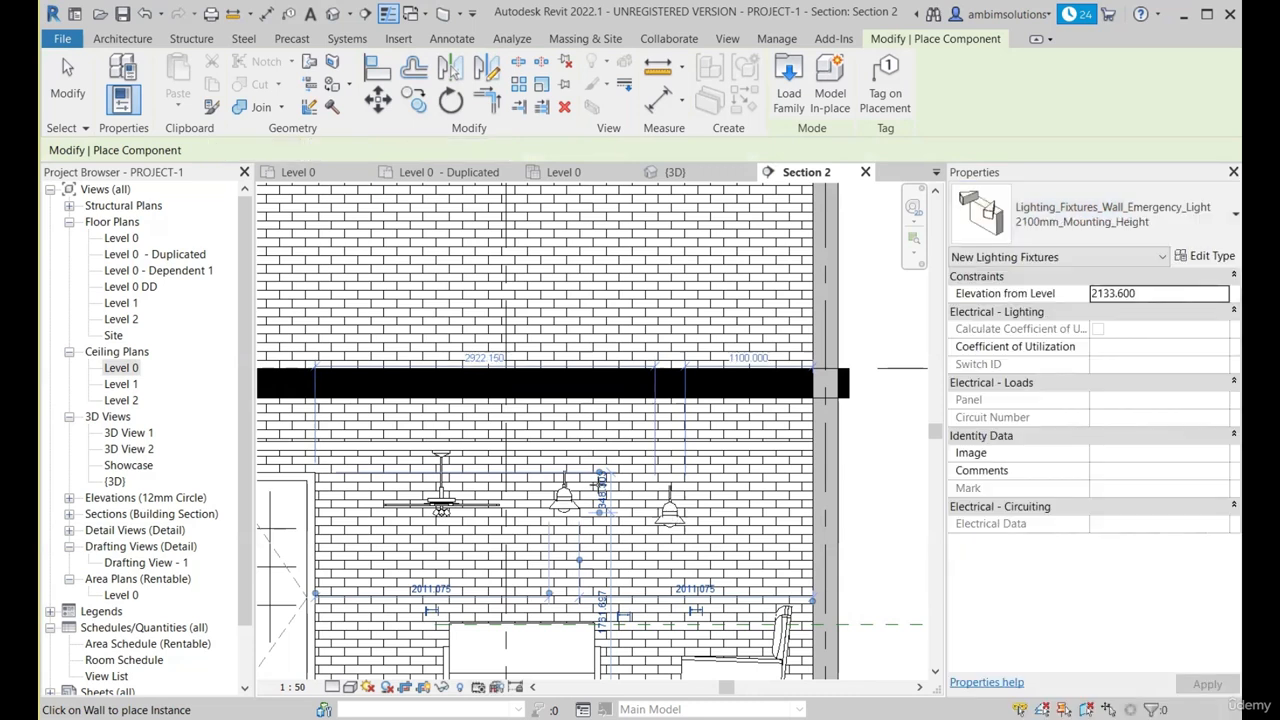
scroll(422, 452, down, 3)
scroll(422, 452, up, 5)
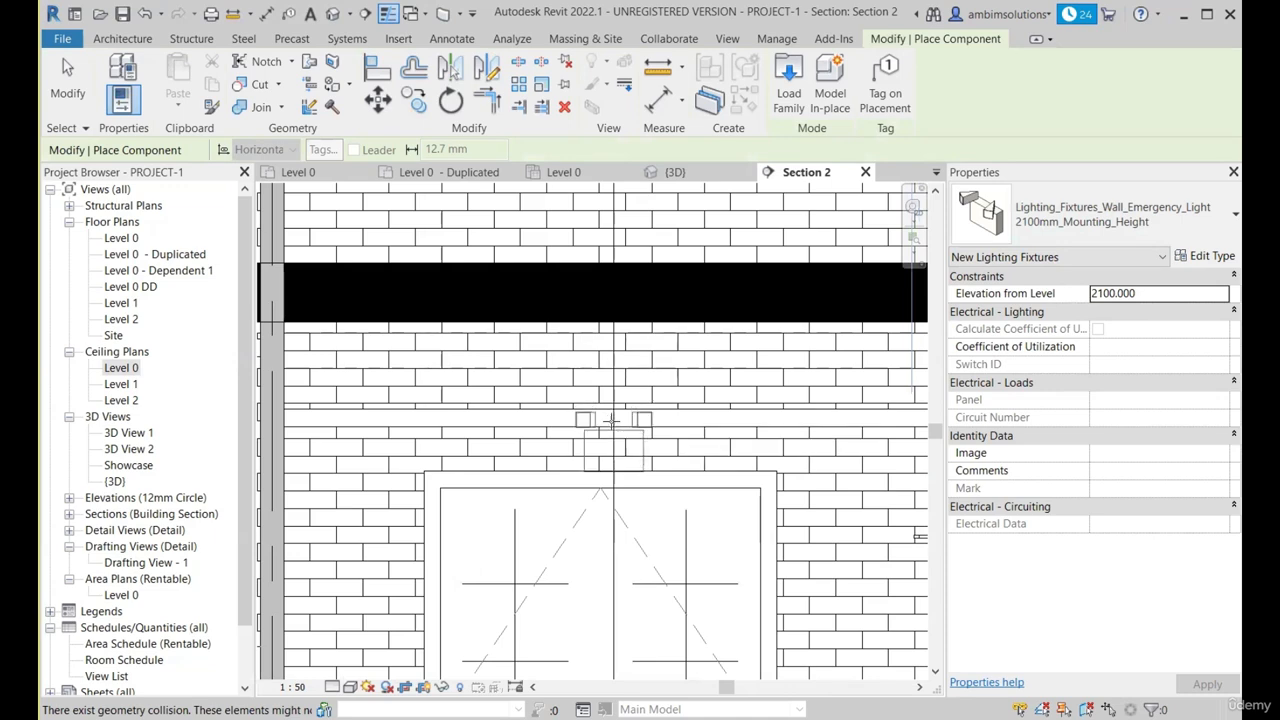
scroll(561, 410, down, 5)
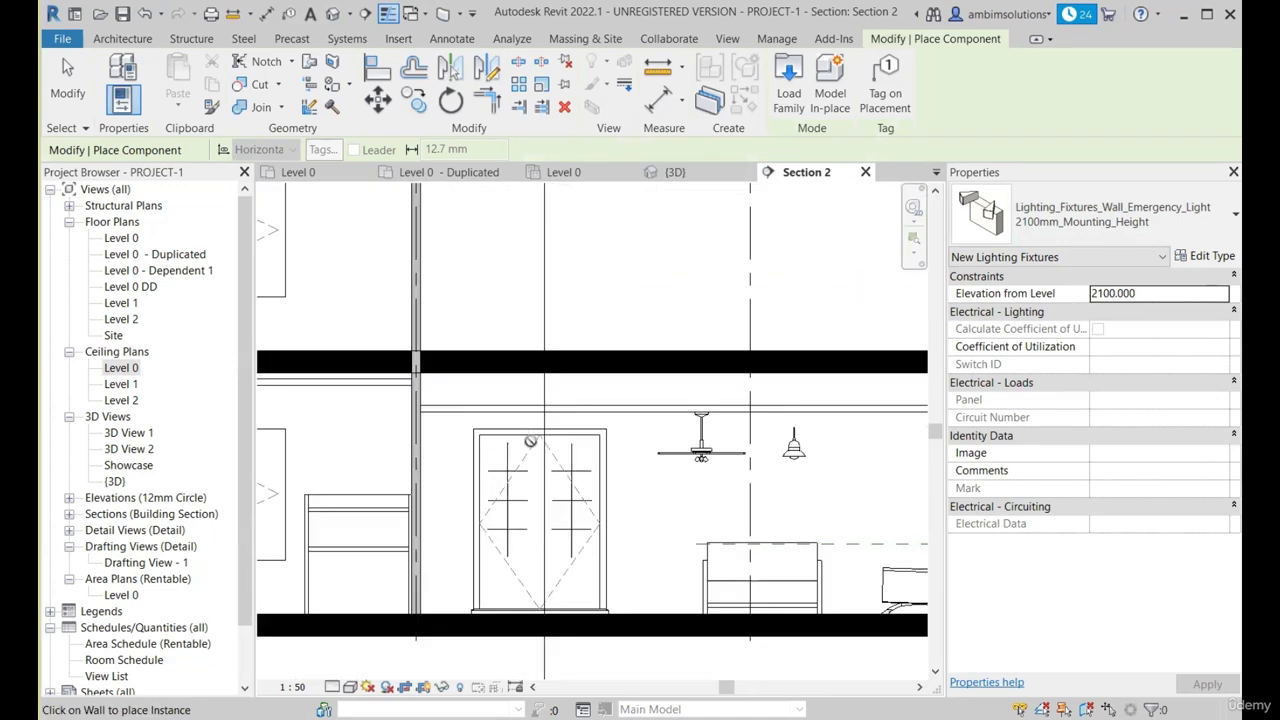
scroll(580, 410, up, 4)
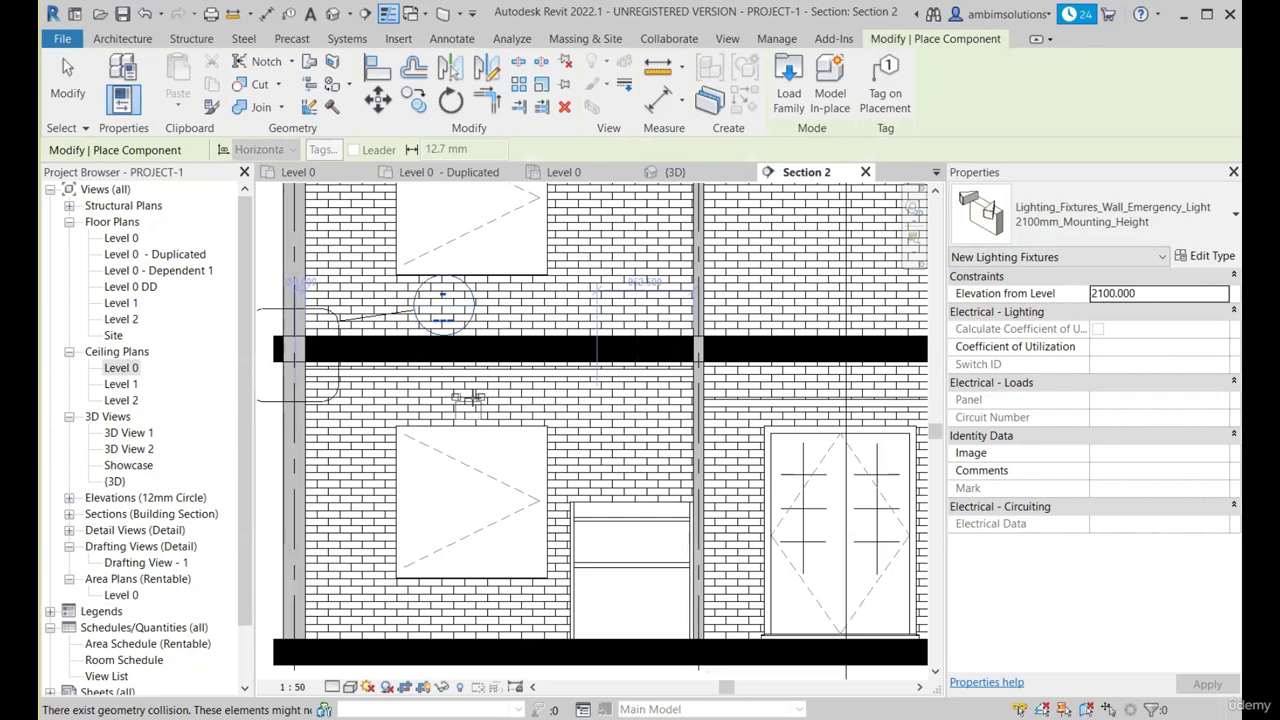
click(467, 398)
click(535, 405)
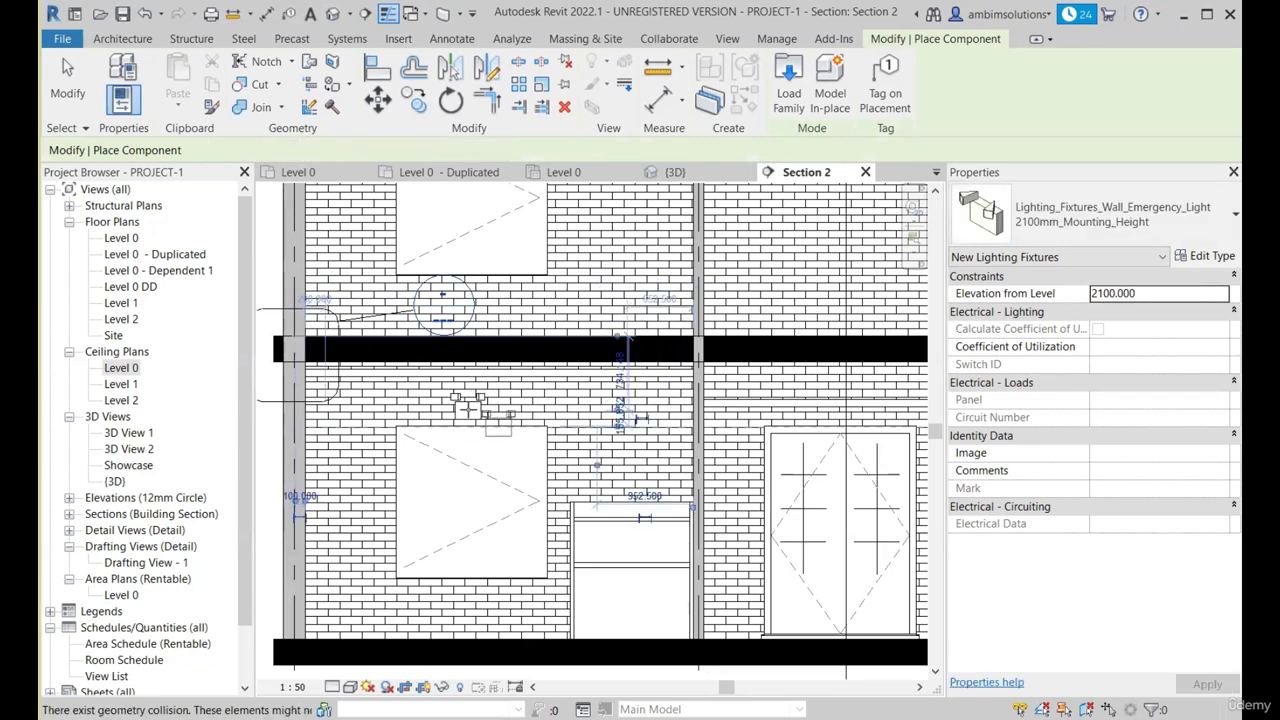
scroll(468, 410, down, 2)
scroll(796, 416, up, 3)
key(Escape)
scroll(742, 426, down, 1)
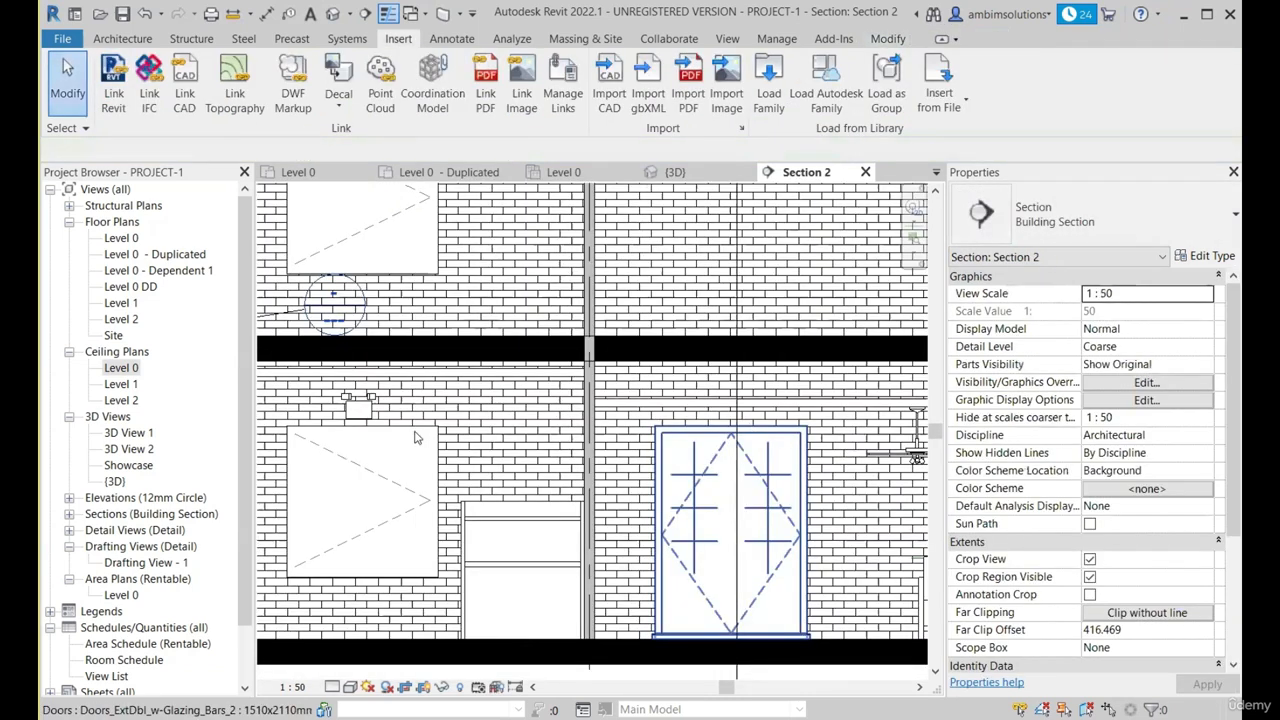
Step: Select the emergency light above the window to check its properties, deselect it and review the whole section
click(357, 405)
scroll(665, 425, down, 1)
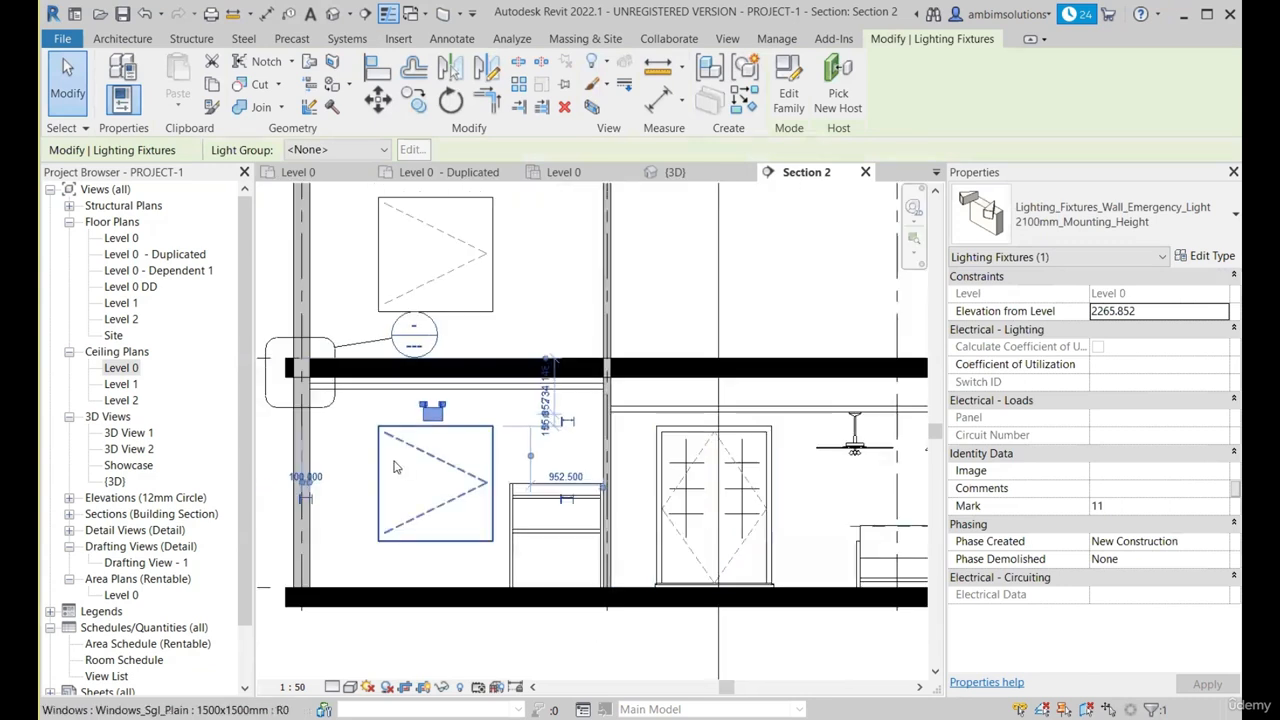
key(Escape)
scroll(402, 449, down, 1)
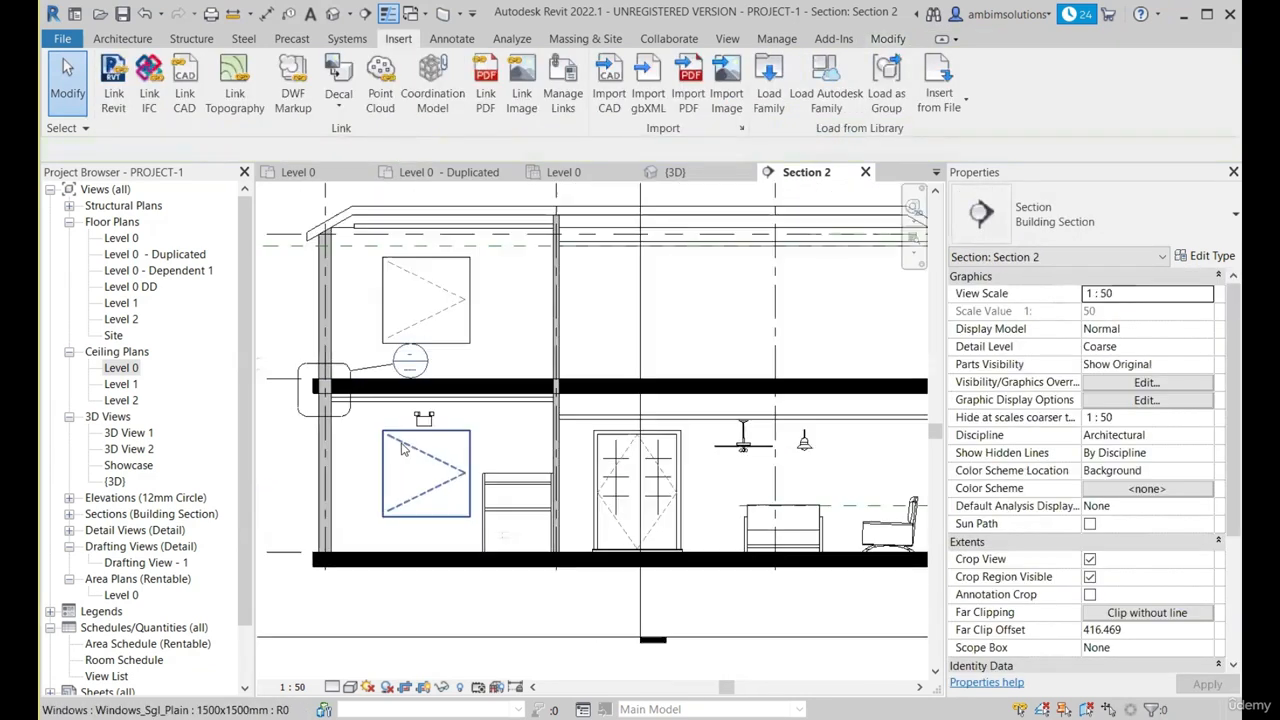
scroll(402, 449, down, 1)
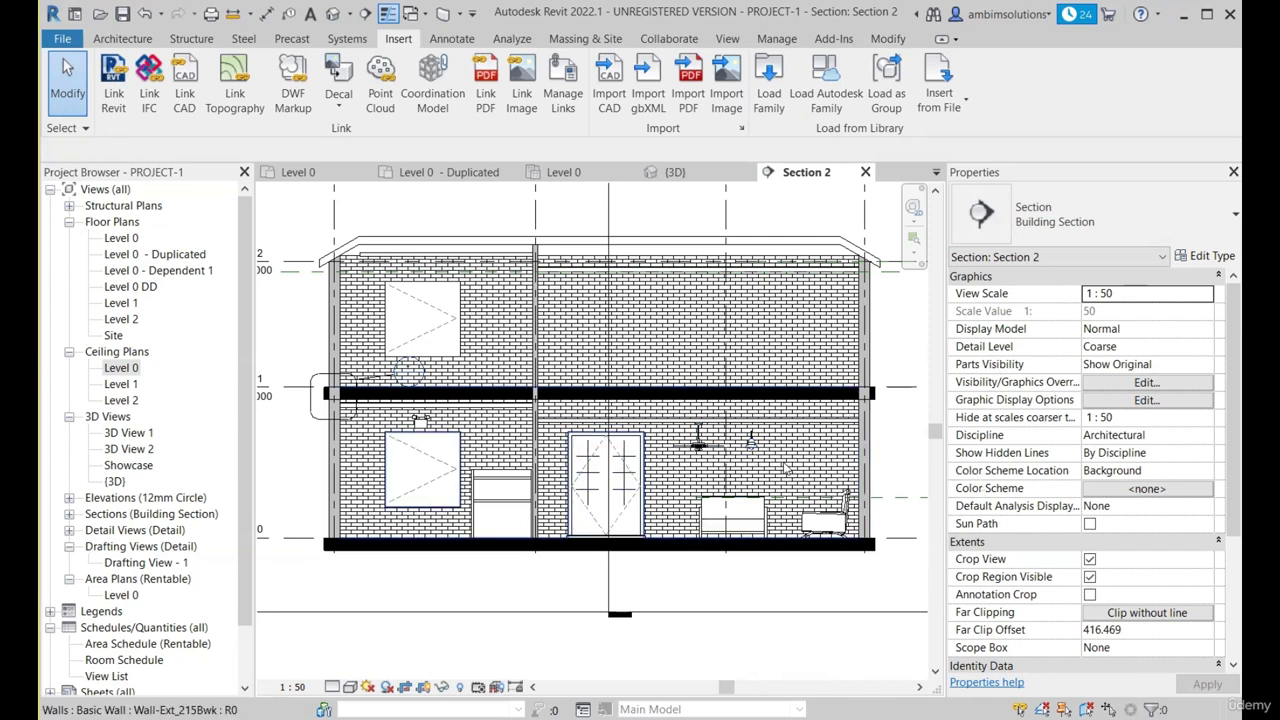
Step: Start loading another family, going up from the Lighting library's Internal folder to the UK library folder to browse its categories
click(769, 82)
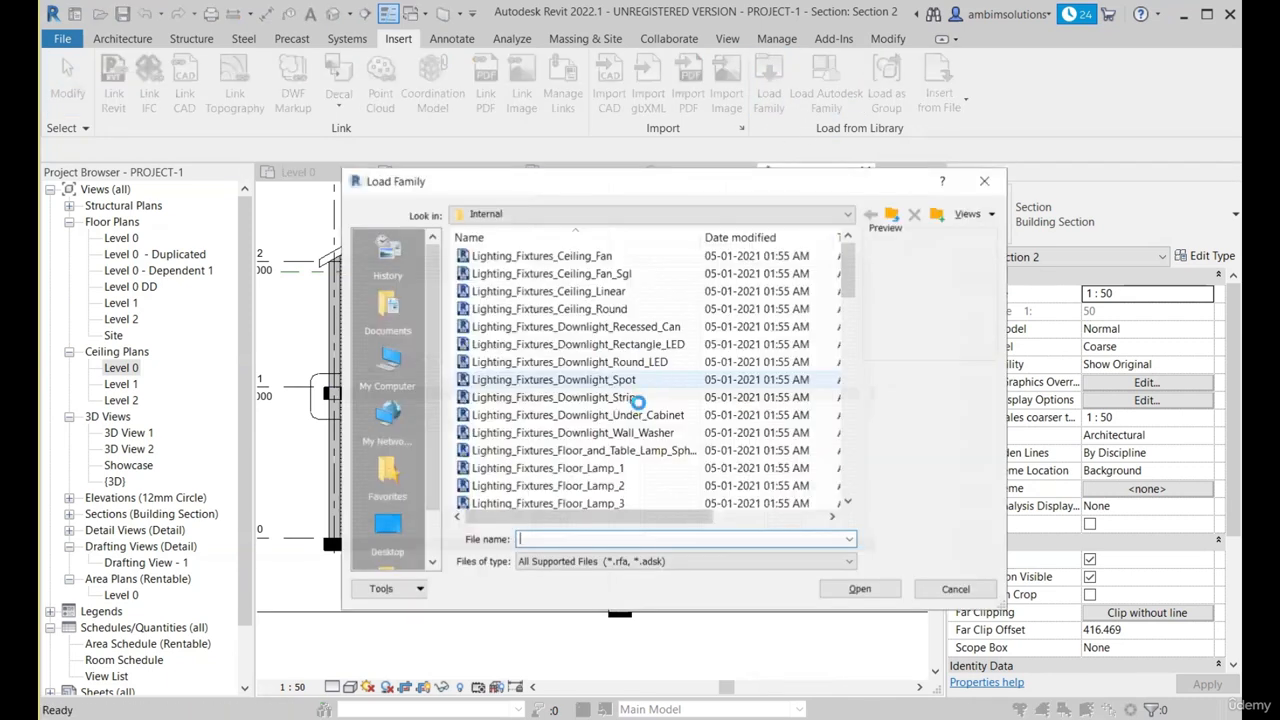
click(888, 216)
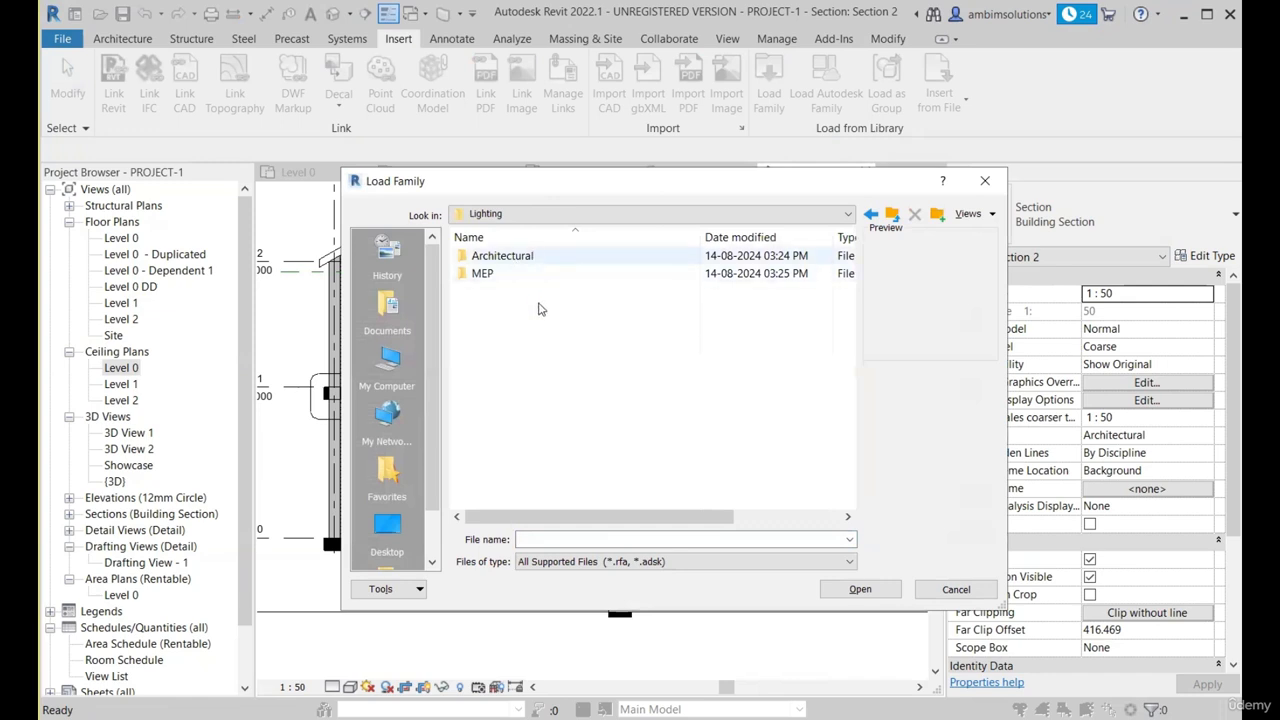
key(BackSpace)
scroll(530, 330, down, 2)
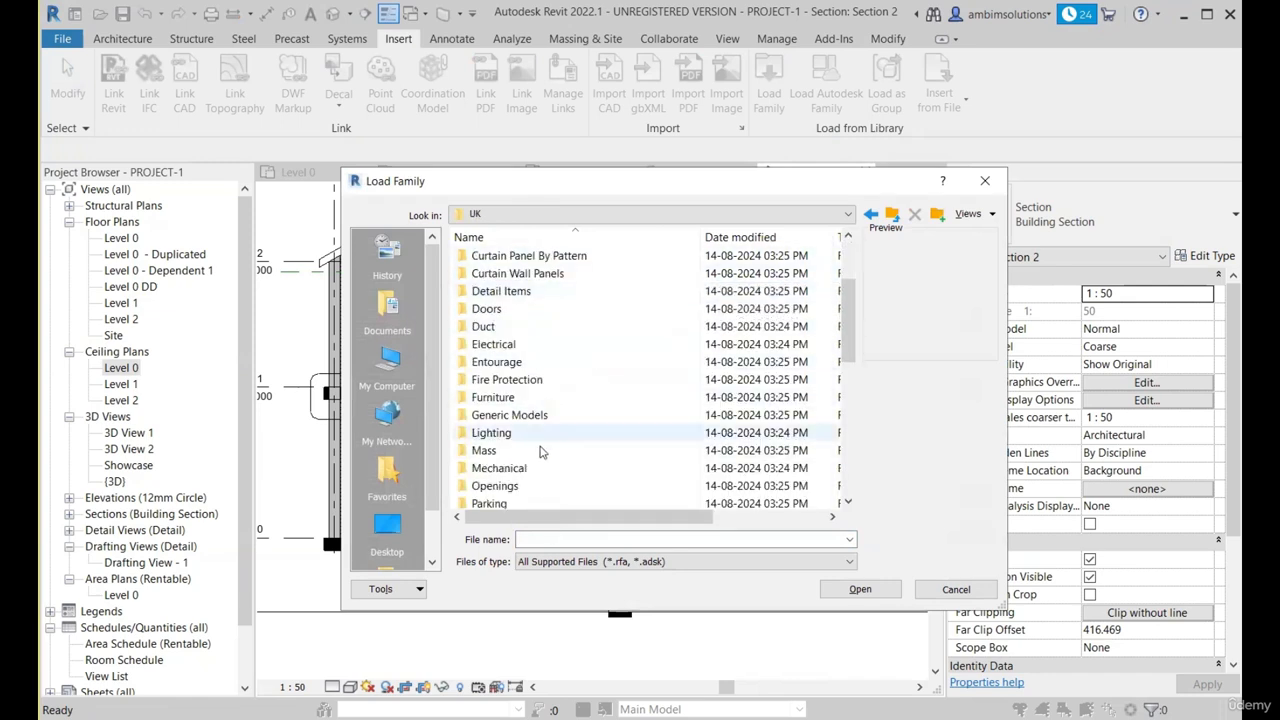
scroll(540, 420, down, 2)
scroll(563, 285, up, 2)
scroll(563, 285, up, 2)
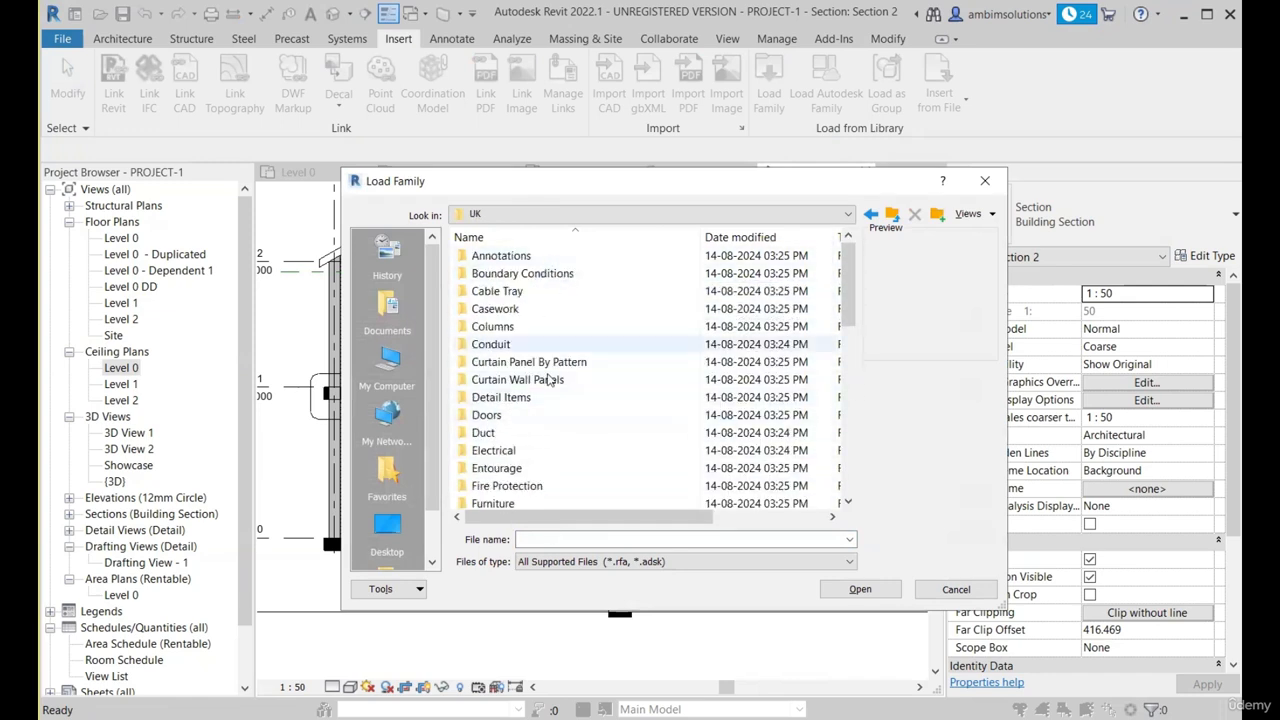